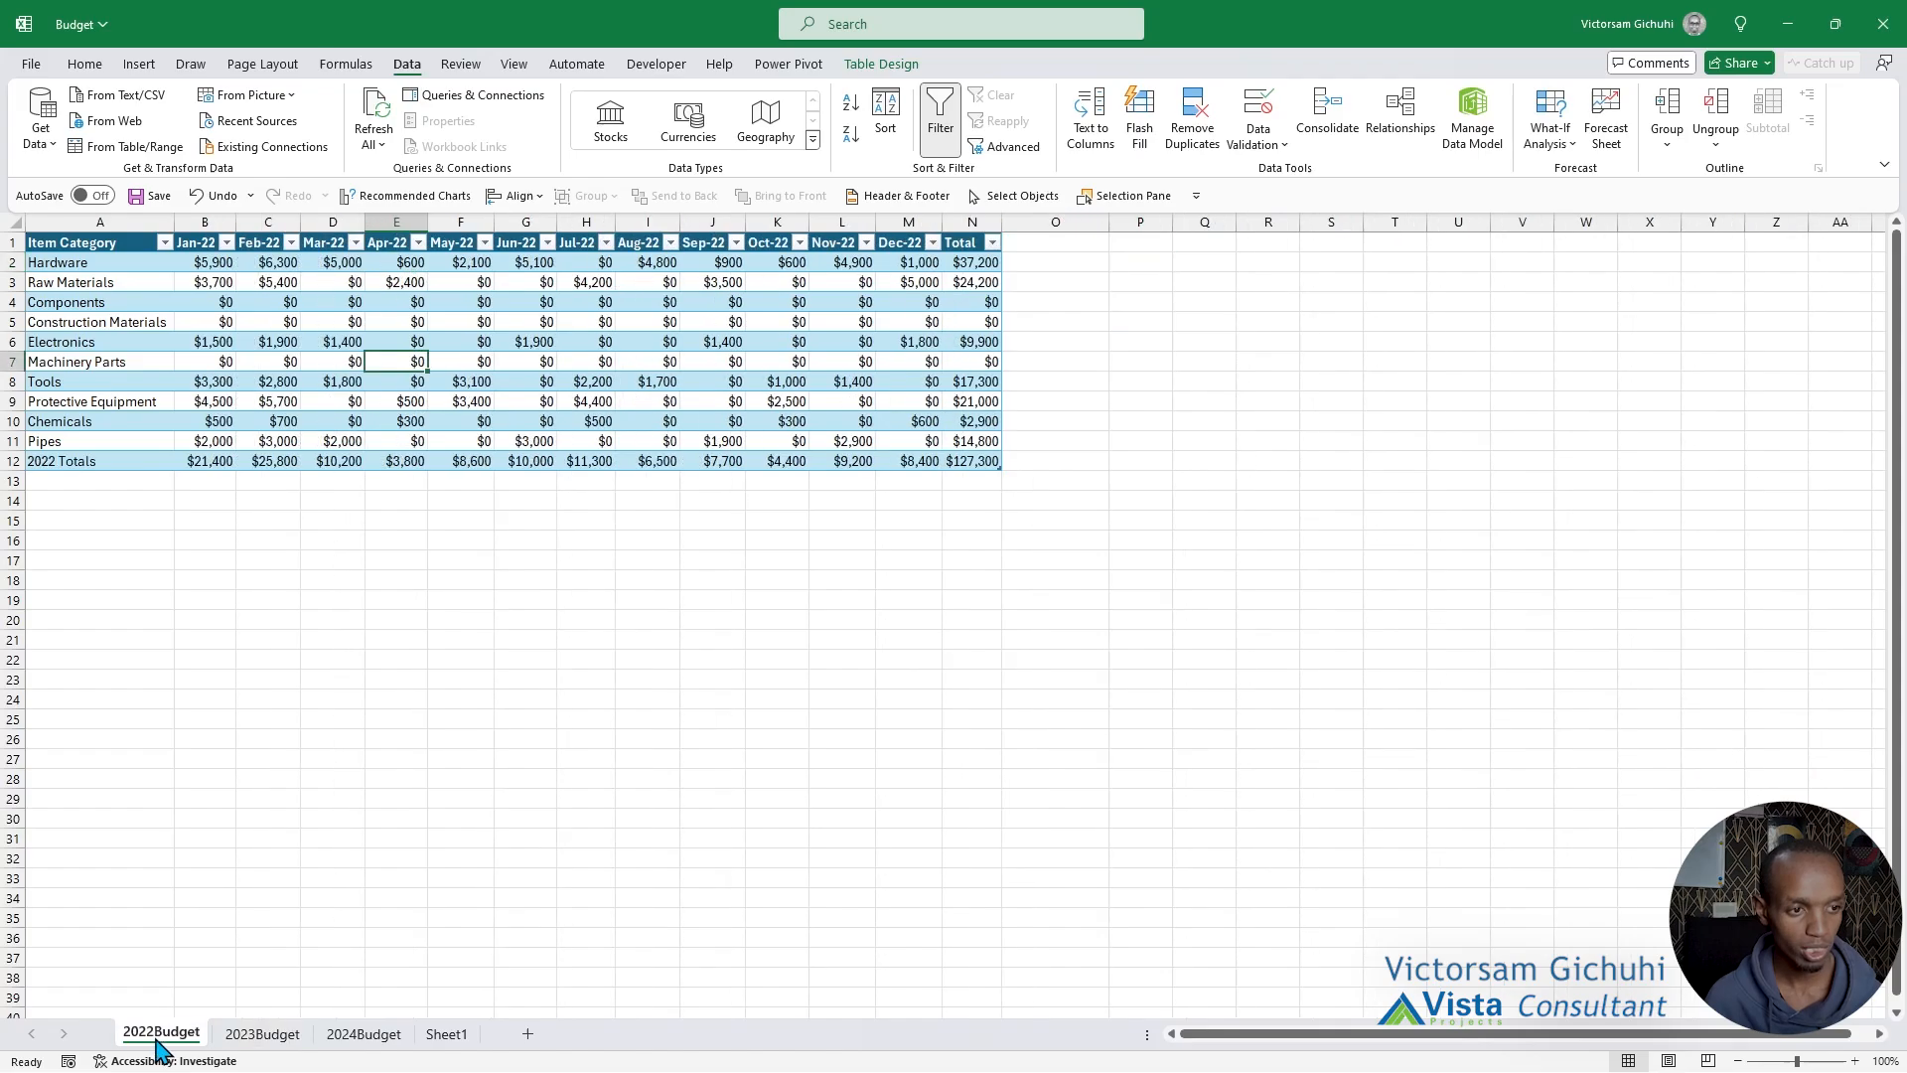
Enter the sample headers Item Category, Month, Year and Amount in R1:U1 and fit column R to its contents.
click(883, 643)
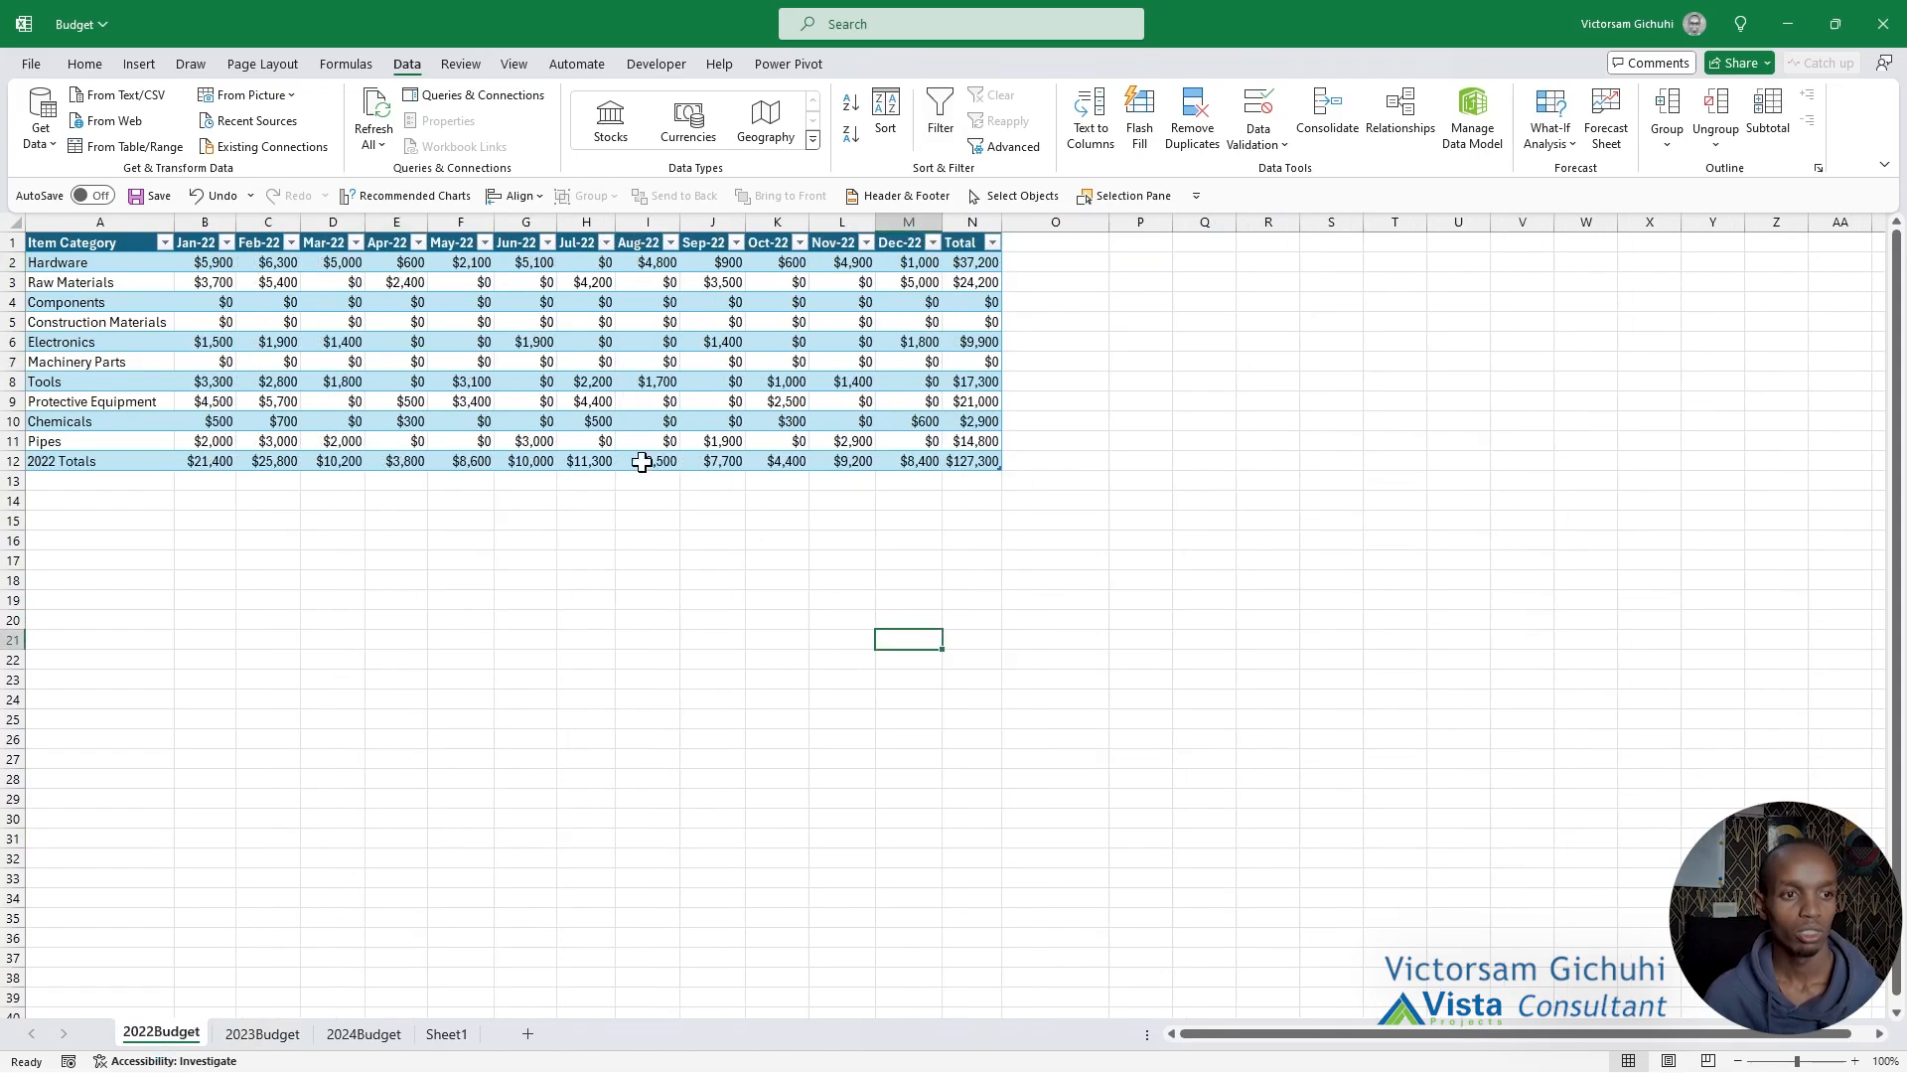
click(642, 366)
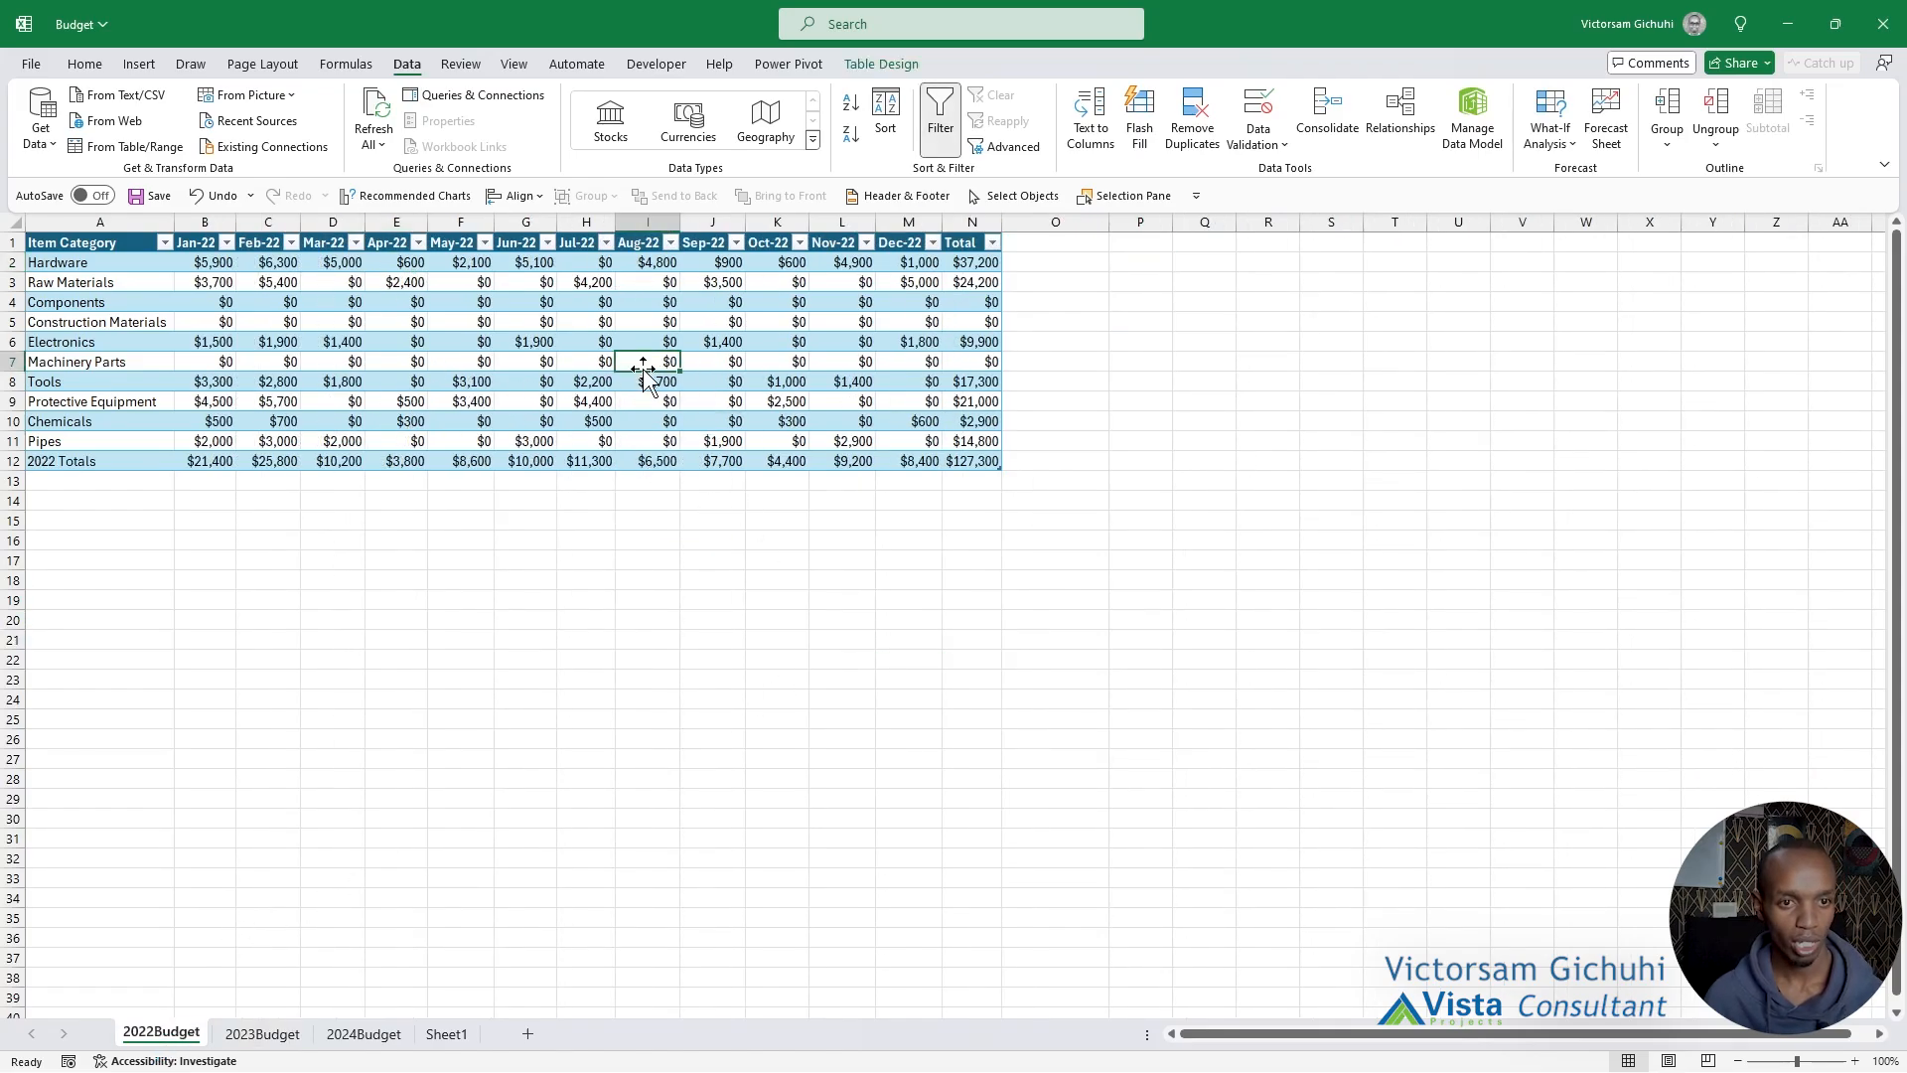
click(1257, 238)
text(Item Categ)
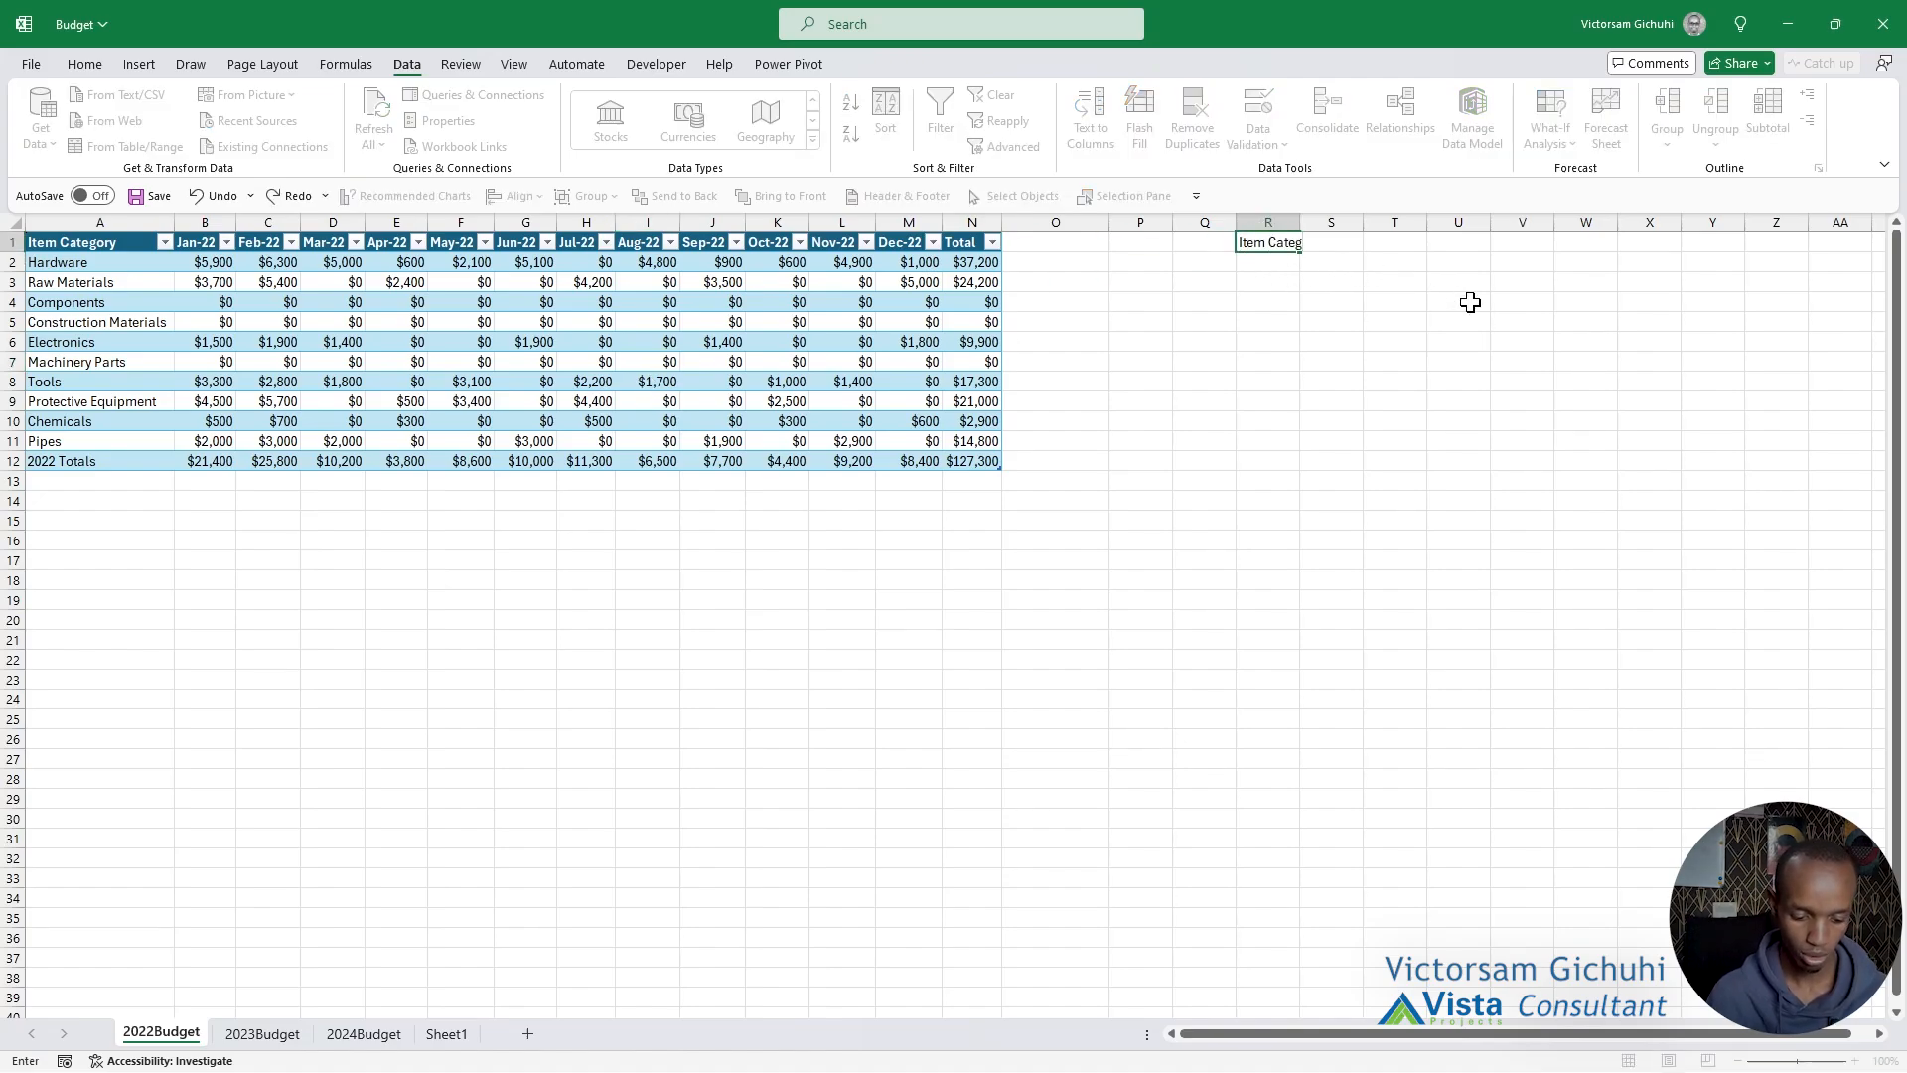
text(ory)
key(Tab)
text(Mo)
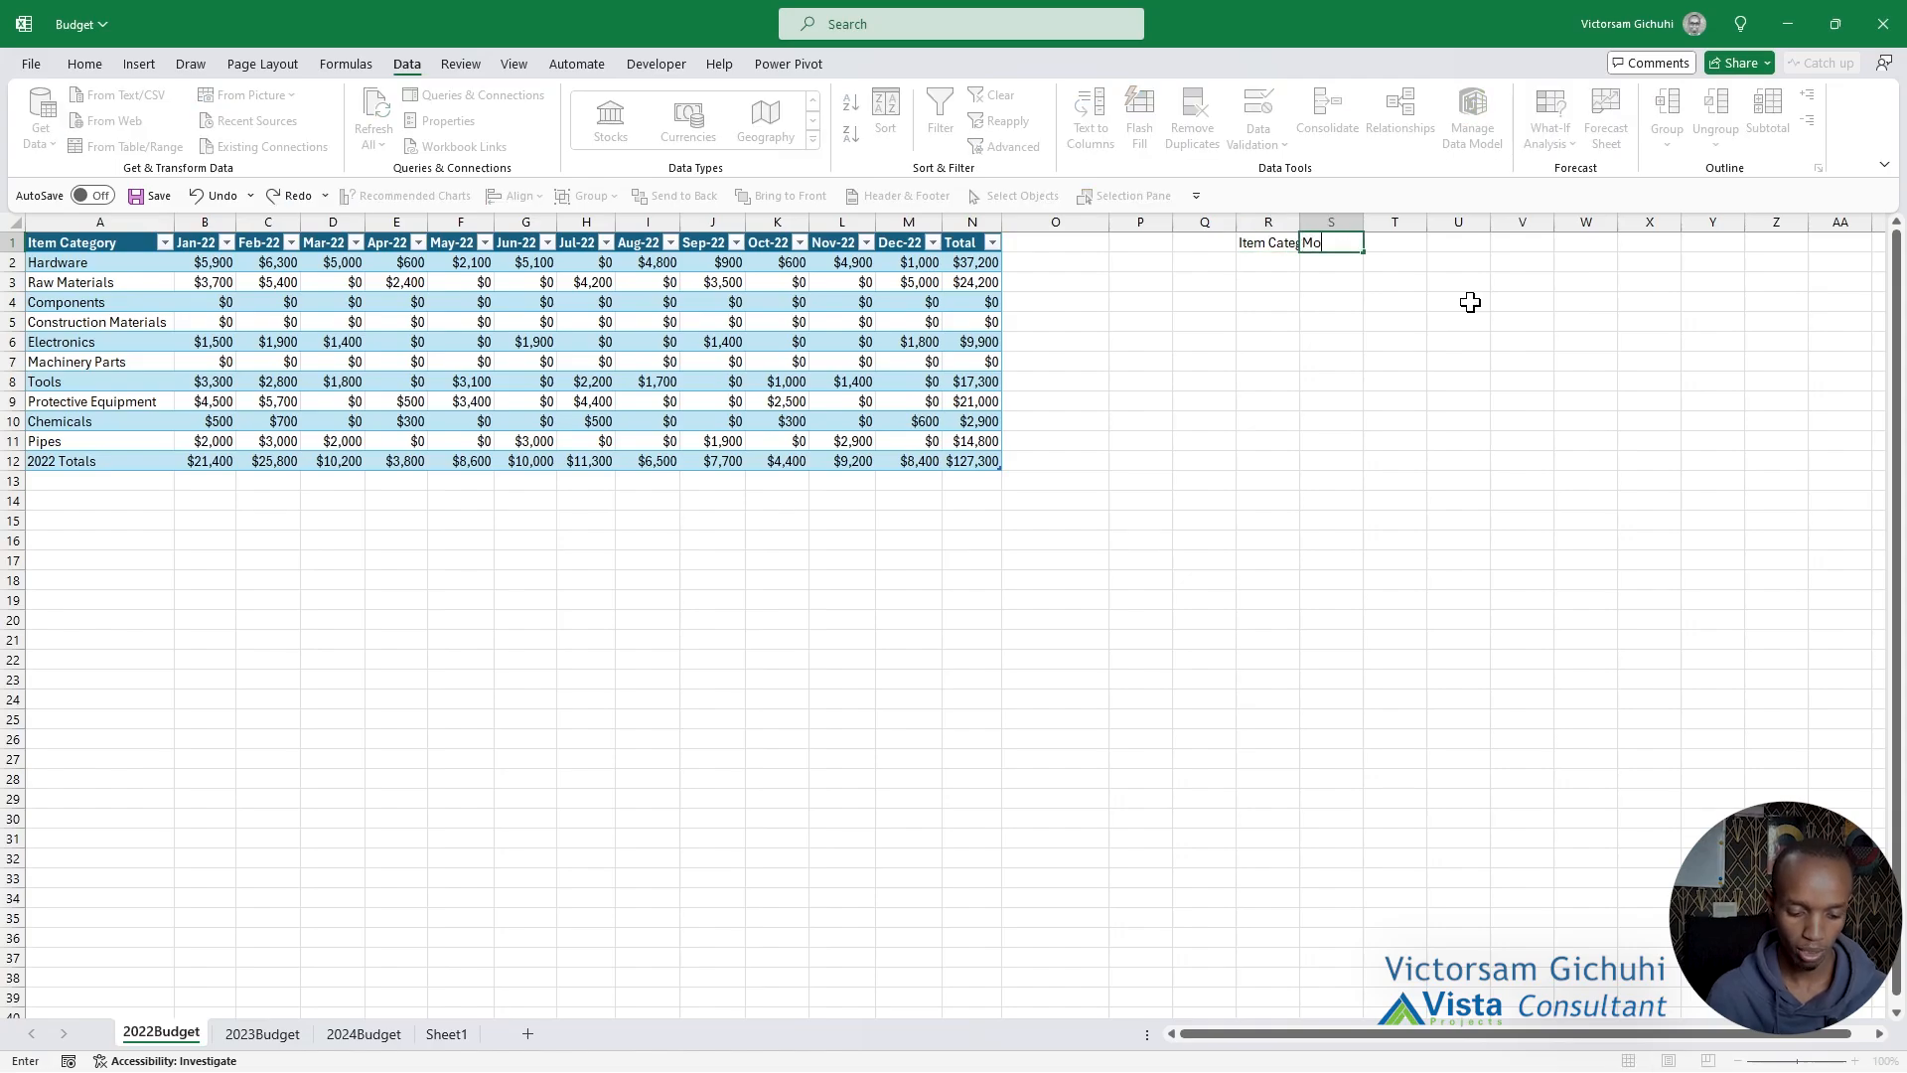
text(nth)
key(Tab)
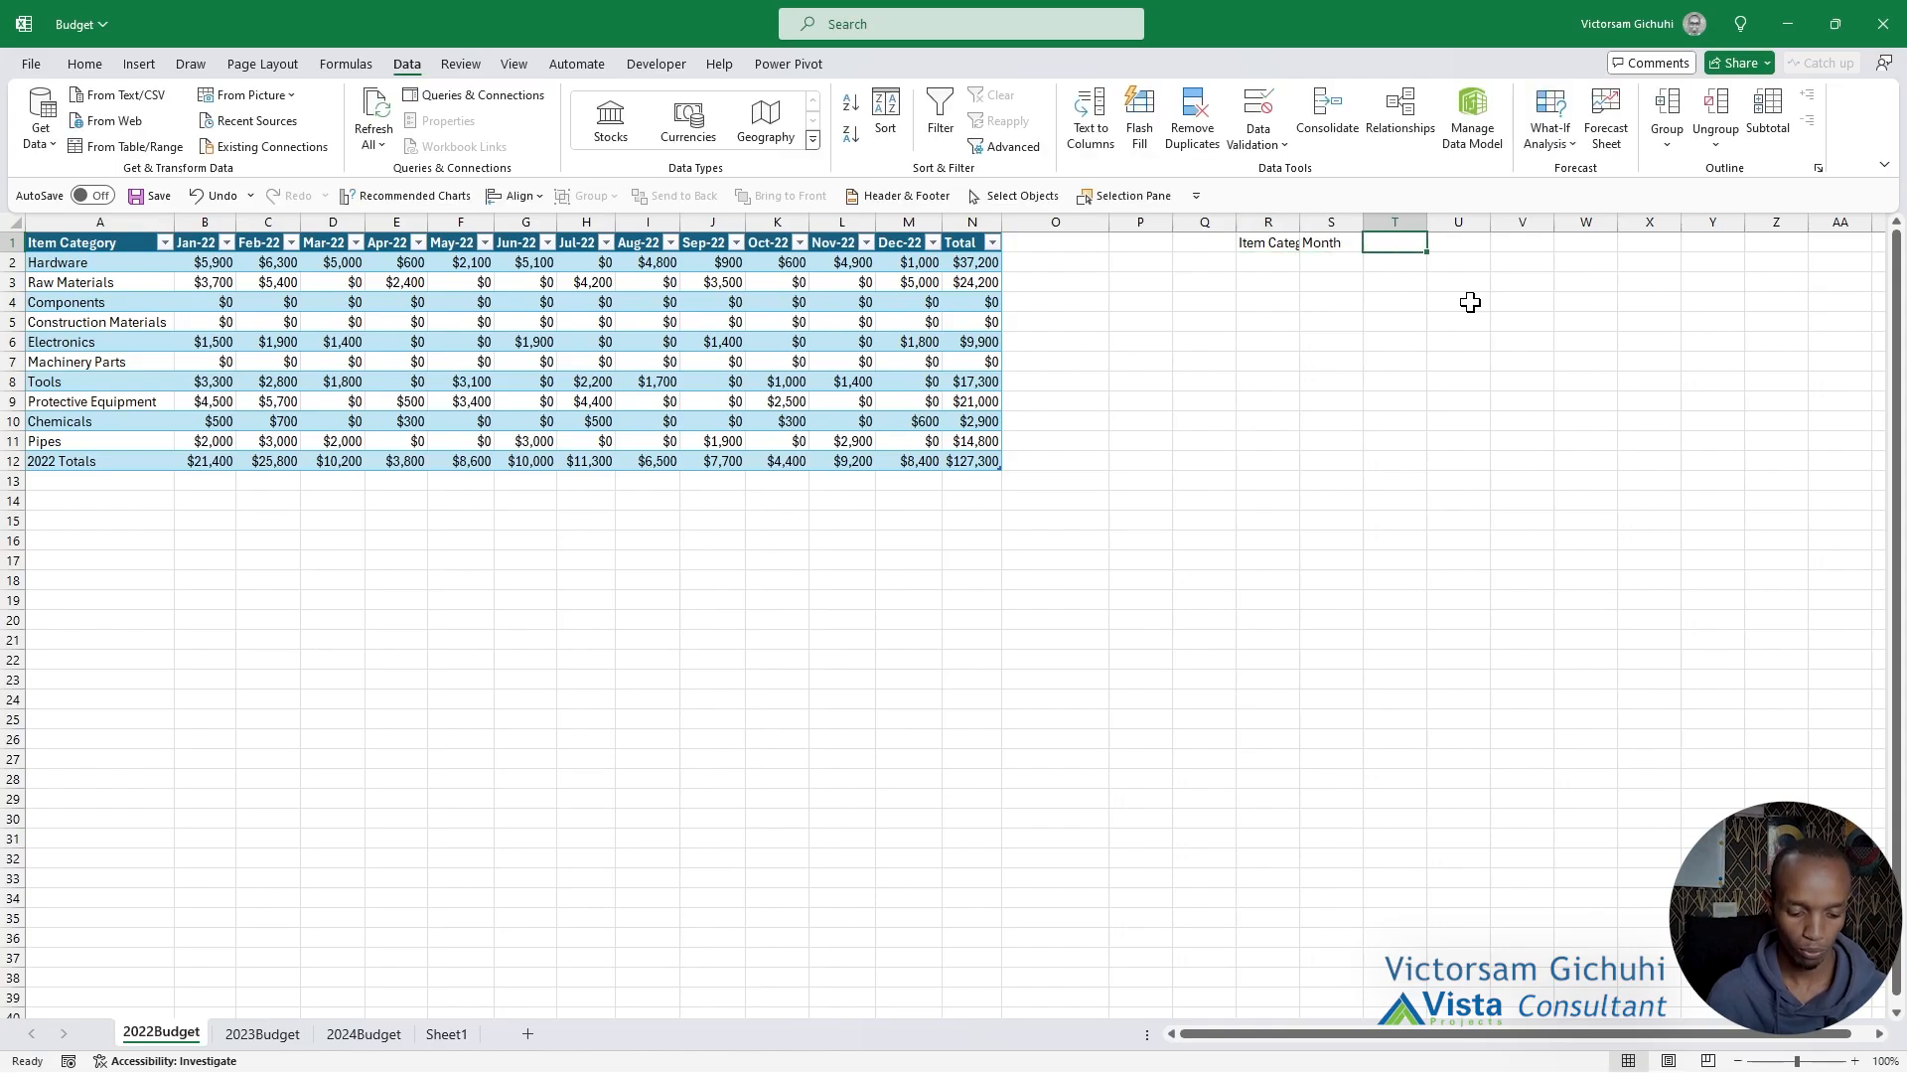
text(Year)
key(Tab)
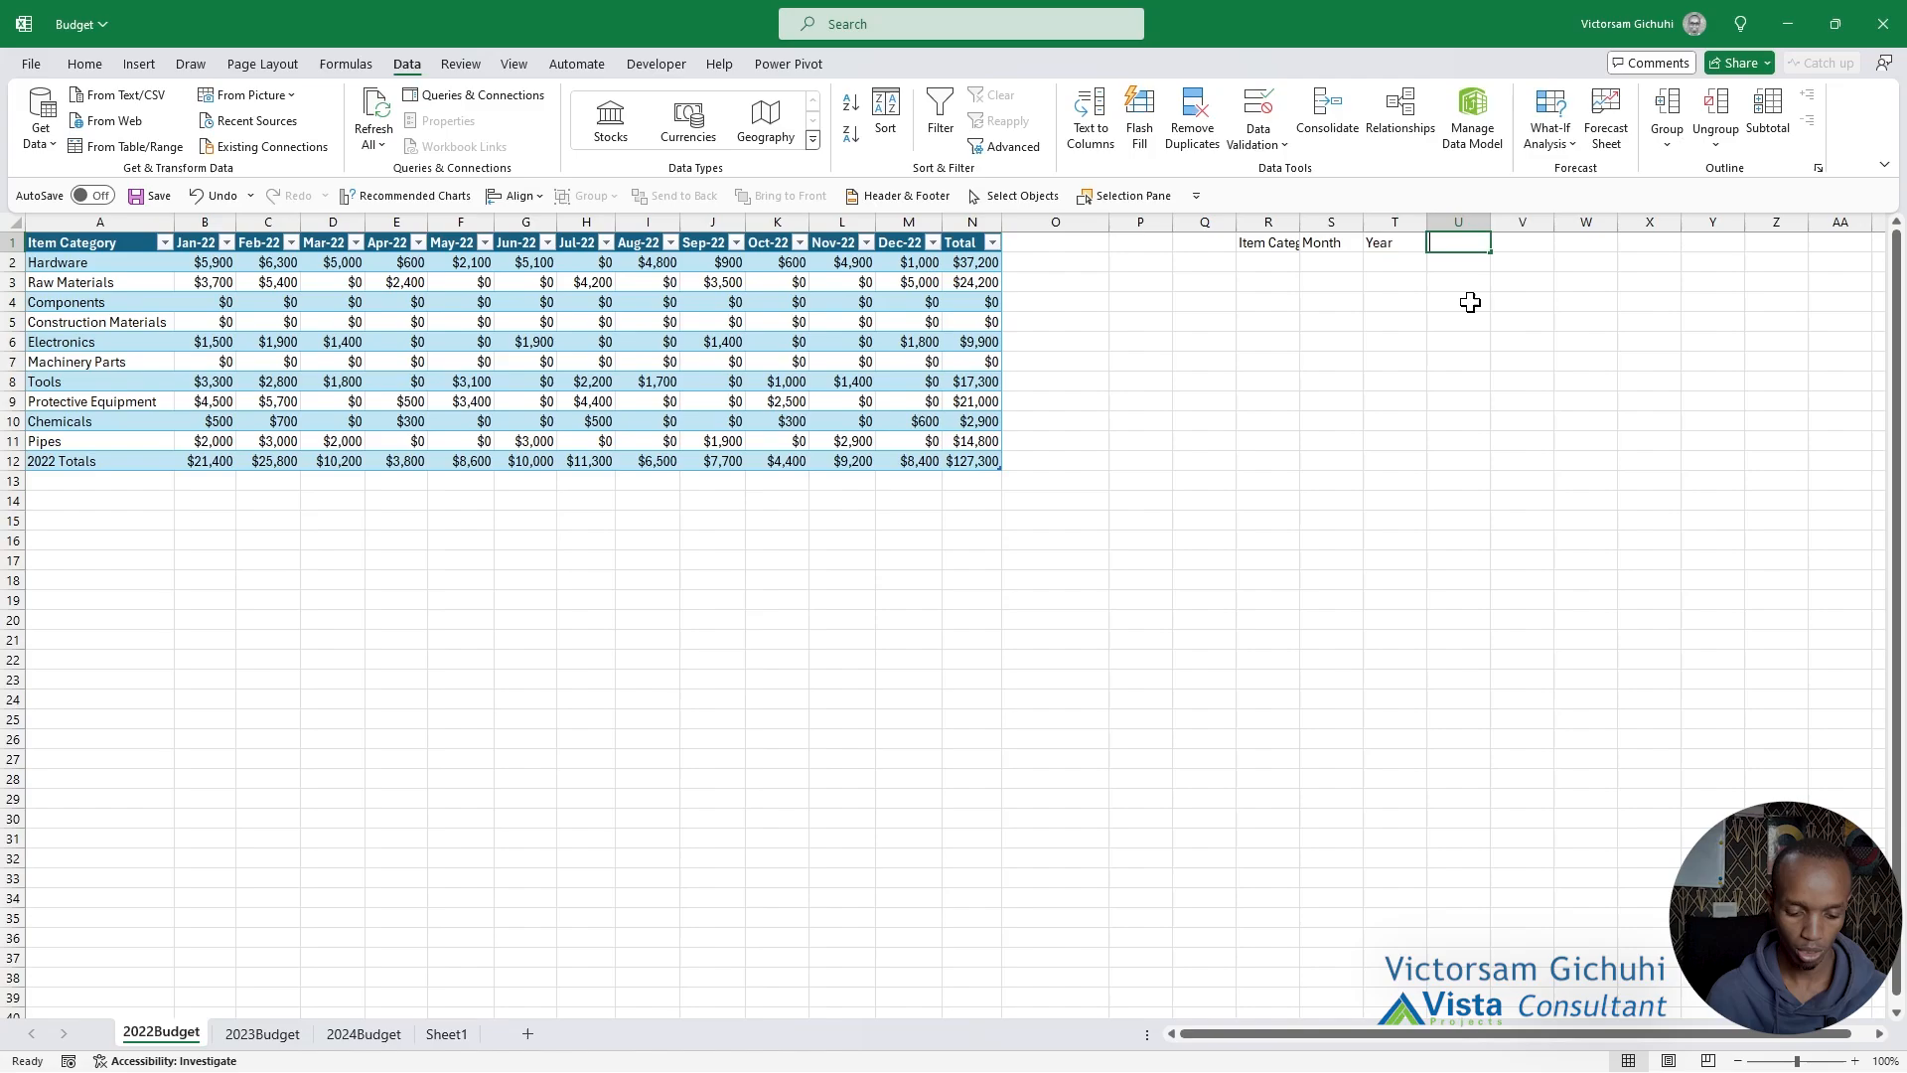
text(Amount)
key(Tab)
click(1330, 540)
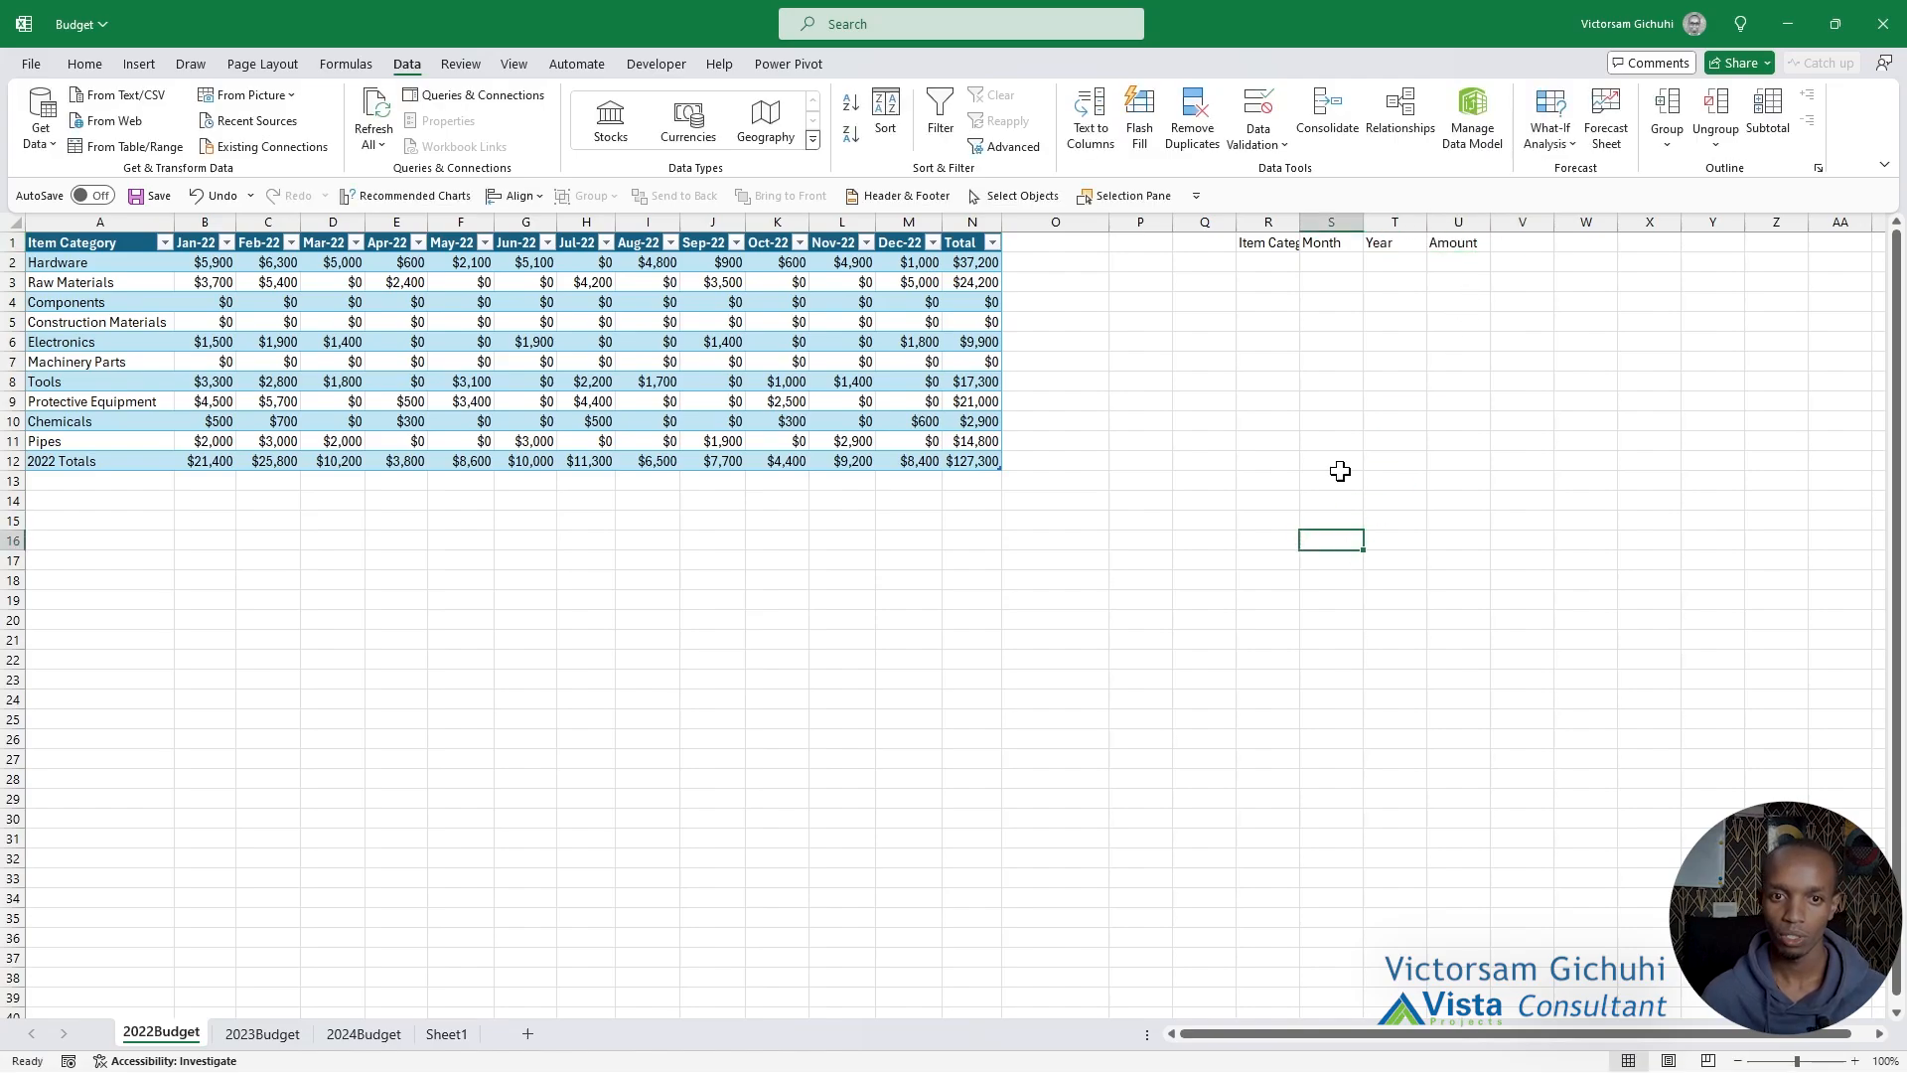
double_click(1301, 220)
drag(1285, 244, 1500, 256)
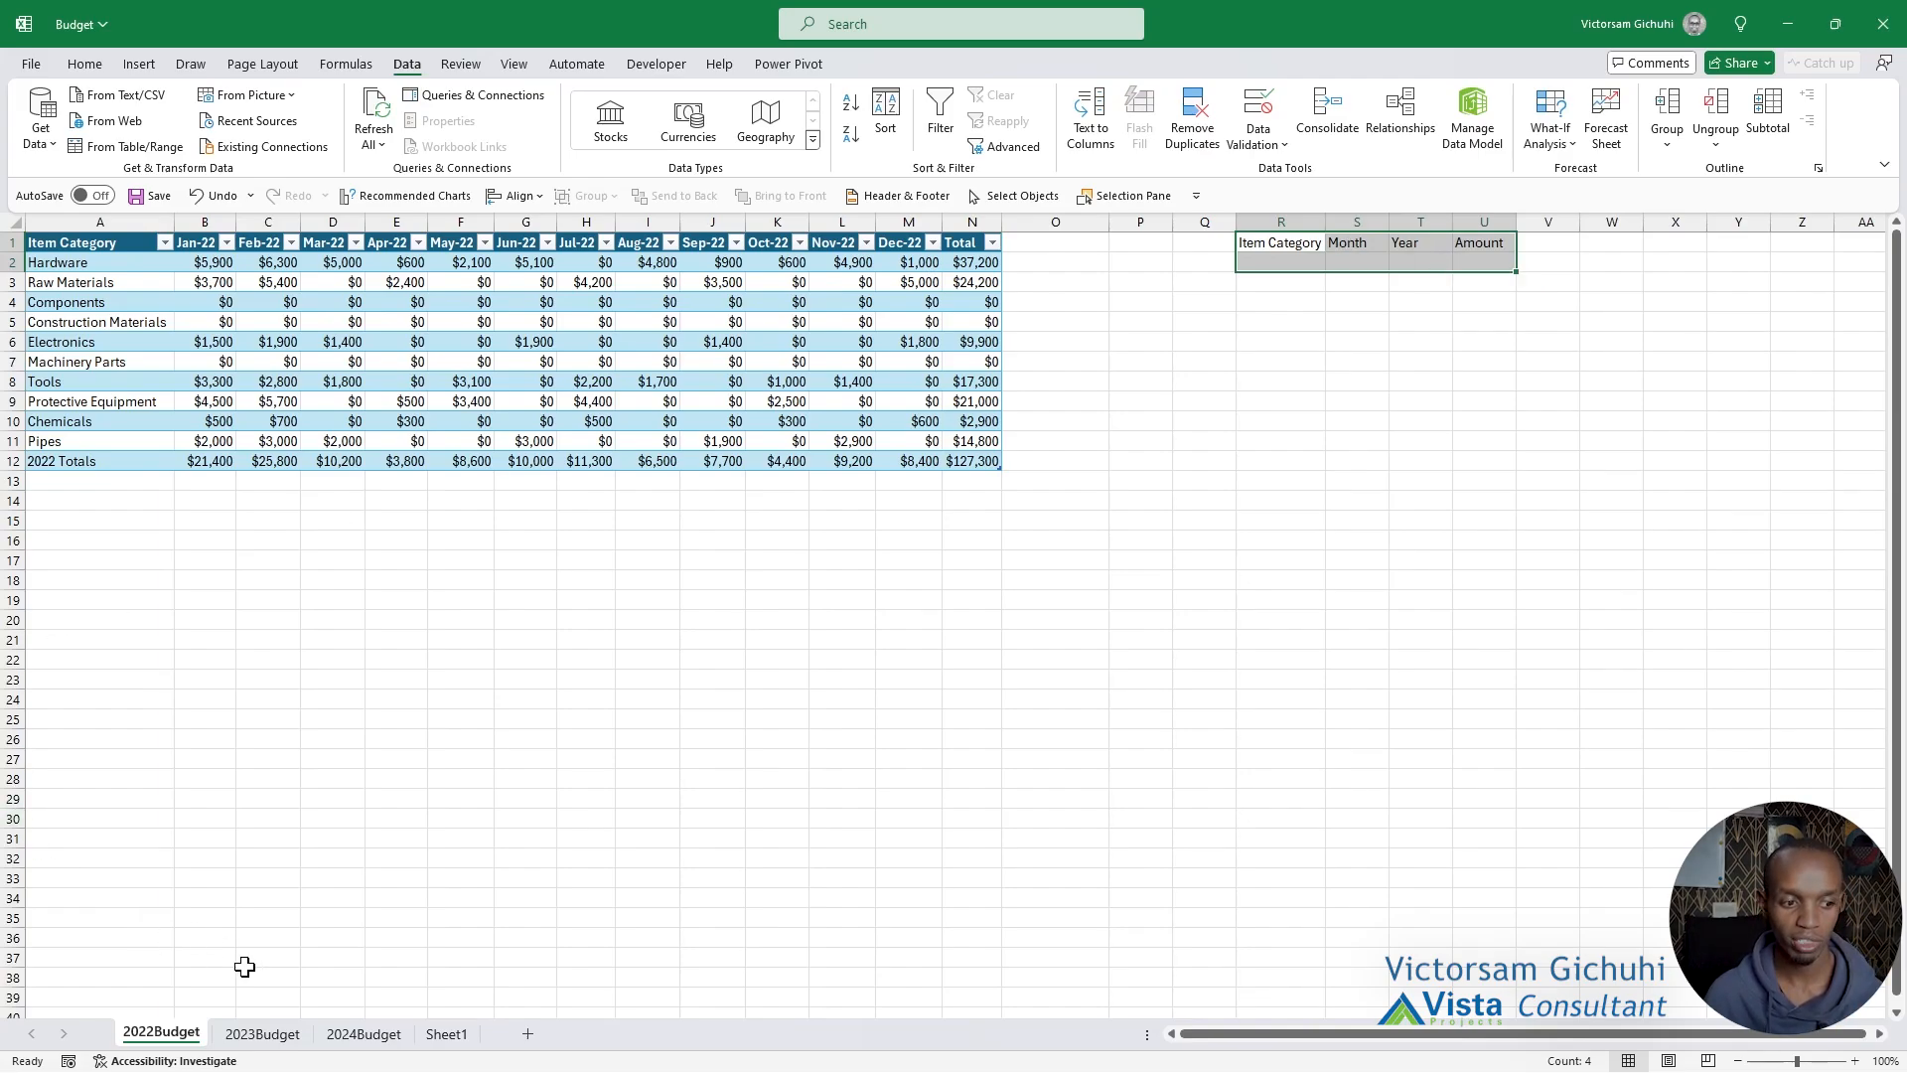
View the 2023Budget and 2024Budget sheets and return to the 2022Budget sheet.
click(262, 1033)
click(343, 1035)
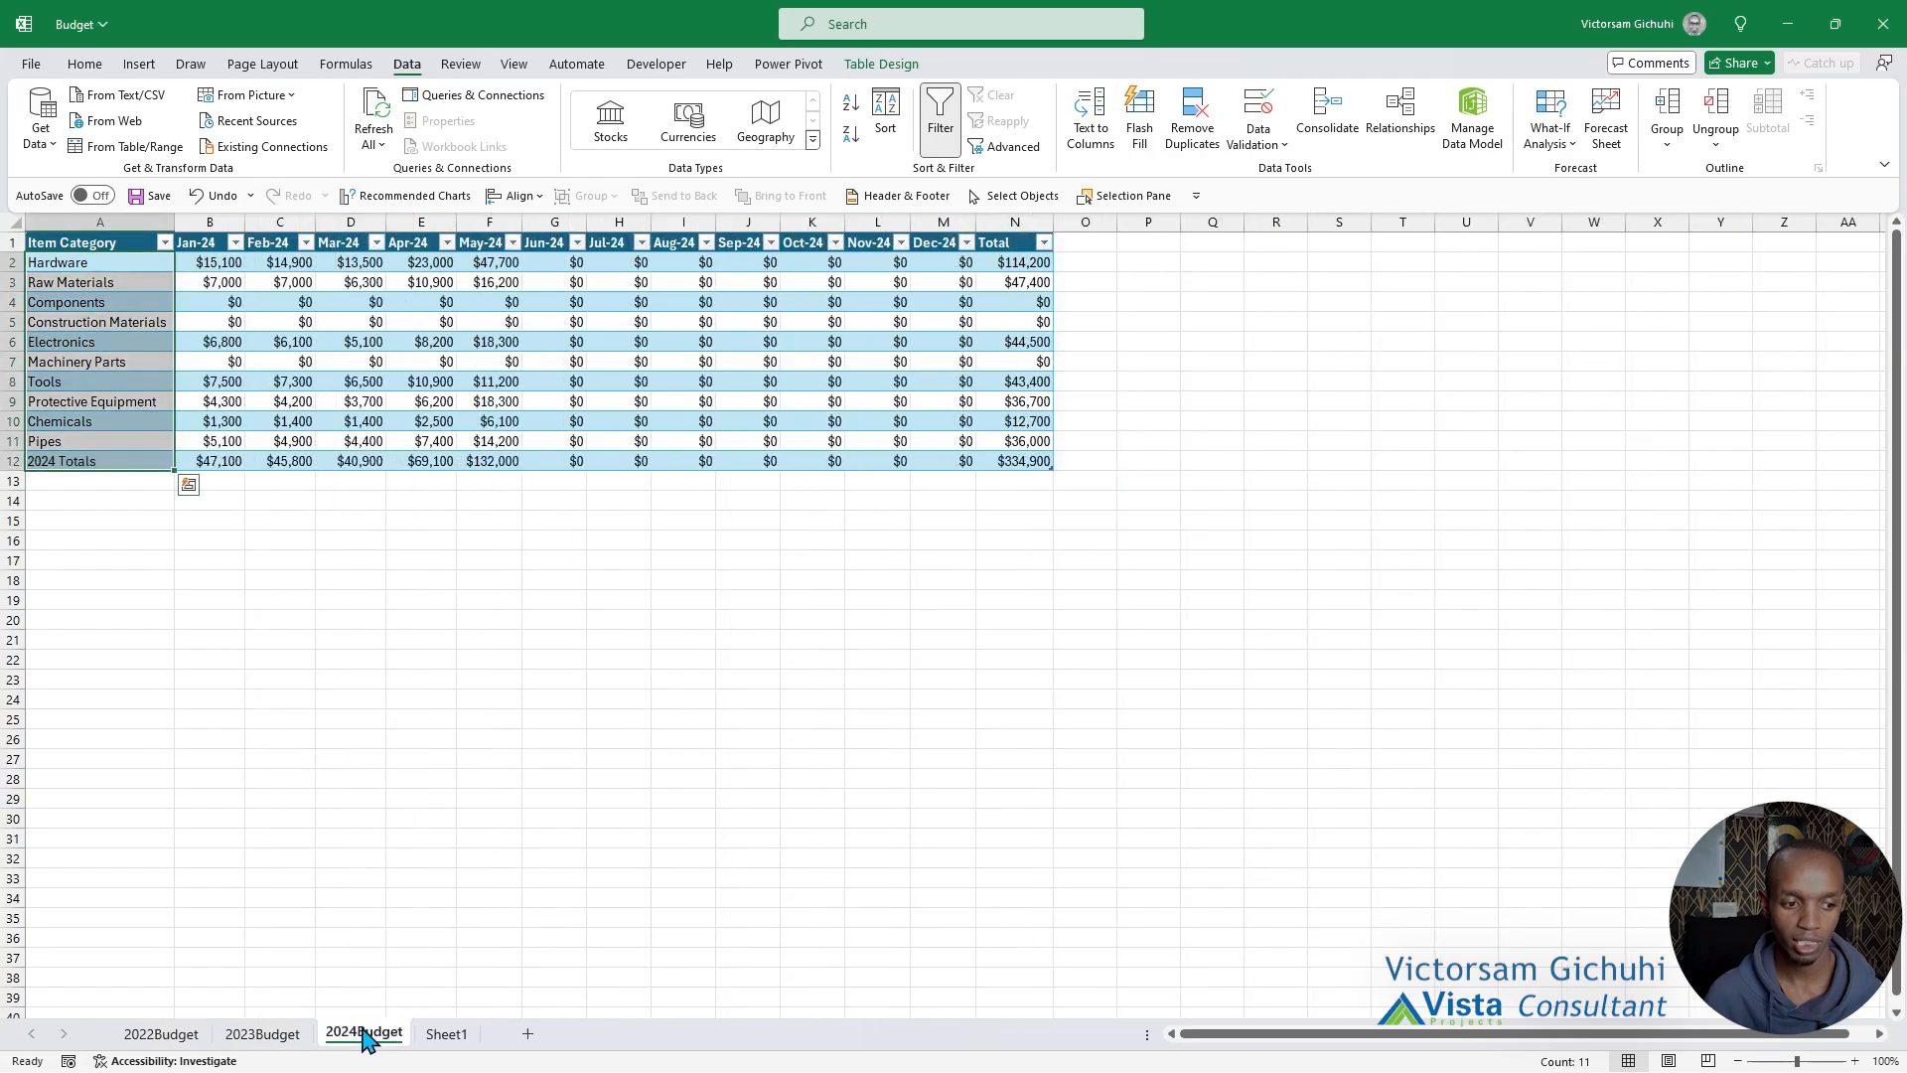
click(164, 1033)
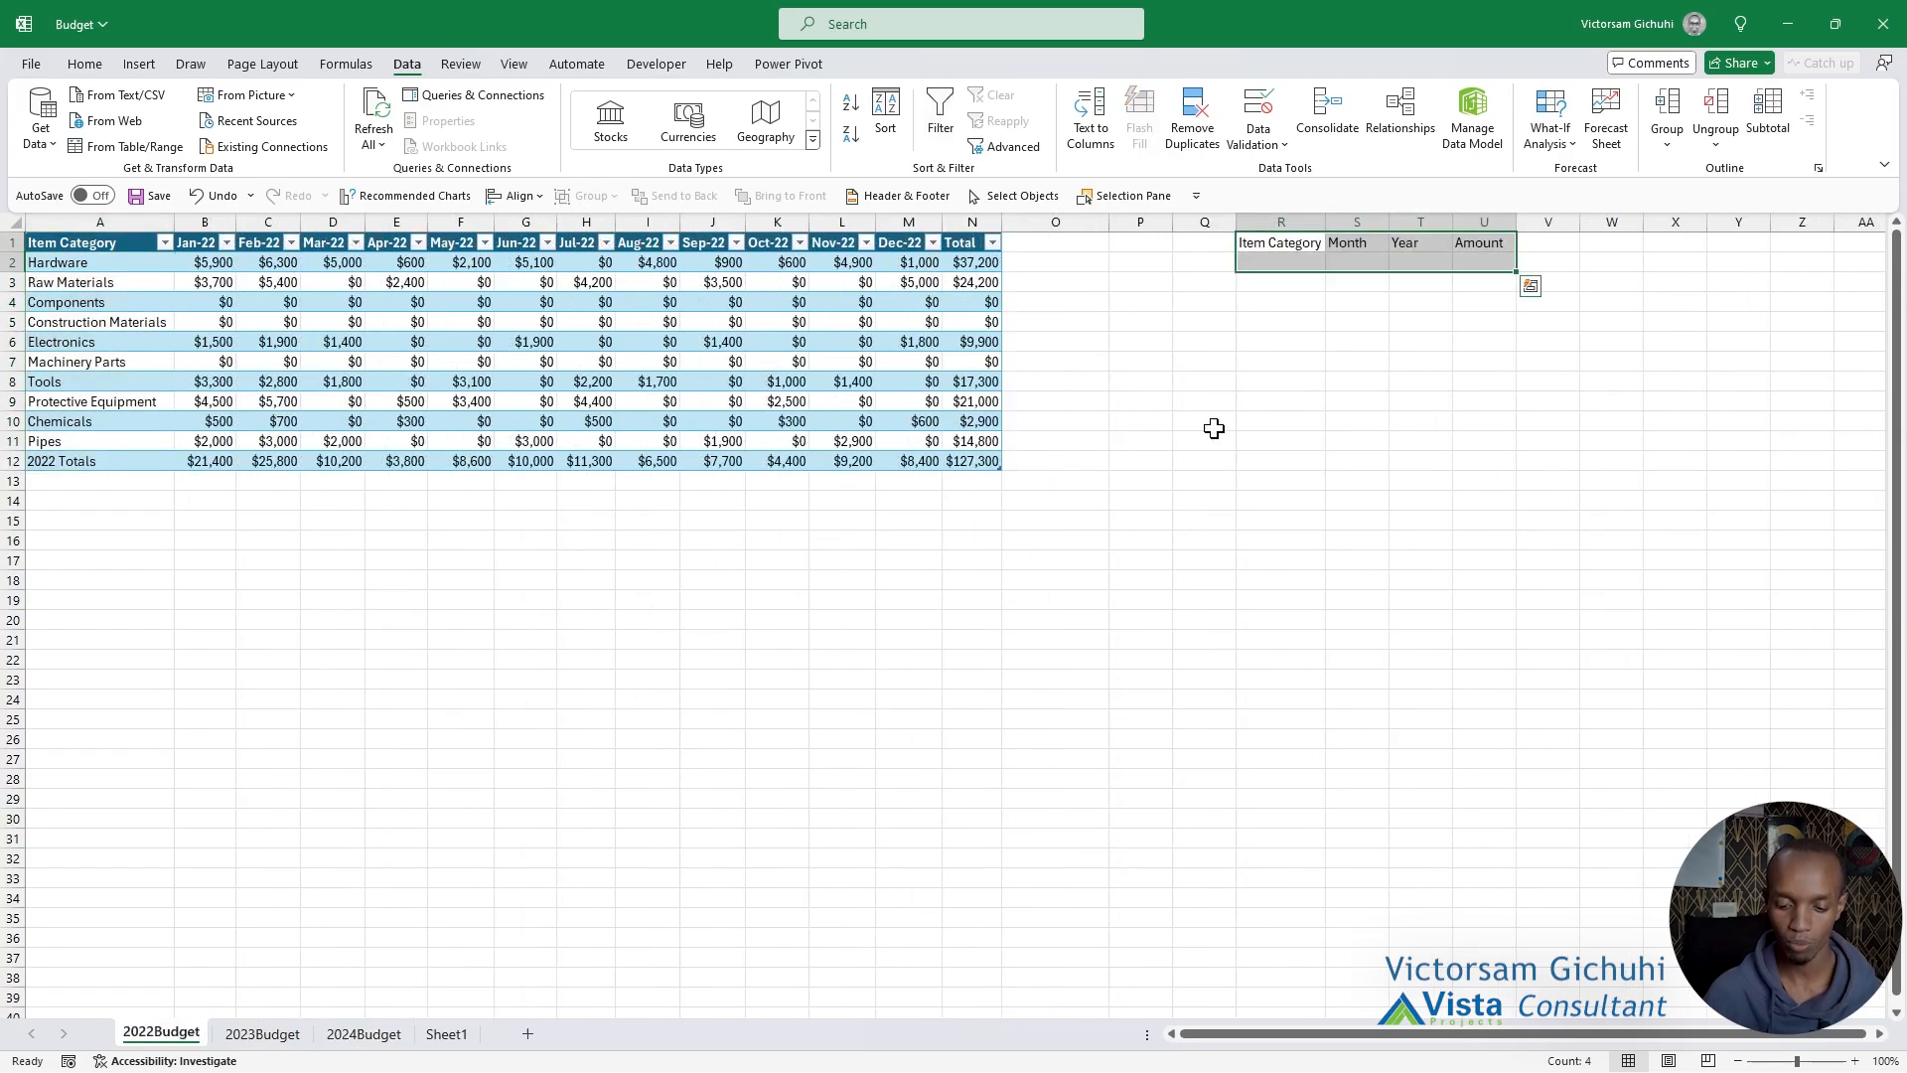
Clear the sample headers from R1:U2 on the 2022Budget sheet and delete Sheet1 from the workbook.
key(Delete)
click(527, 779)
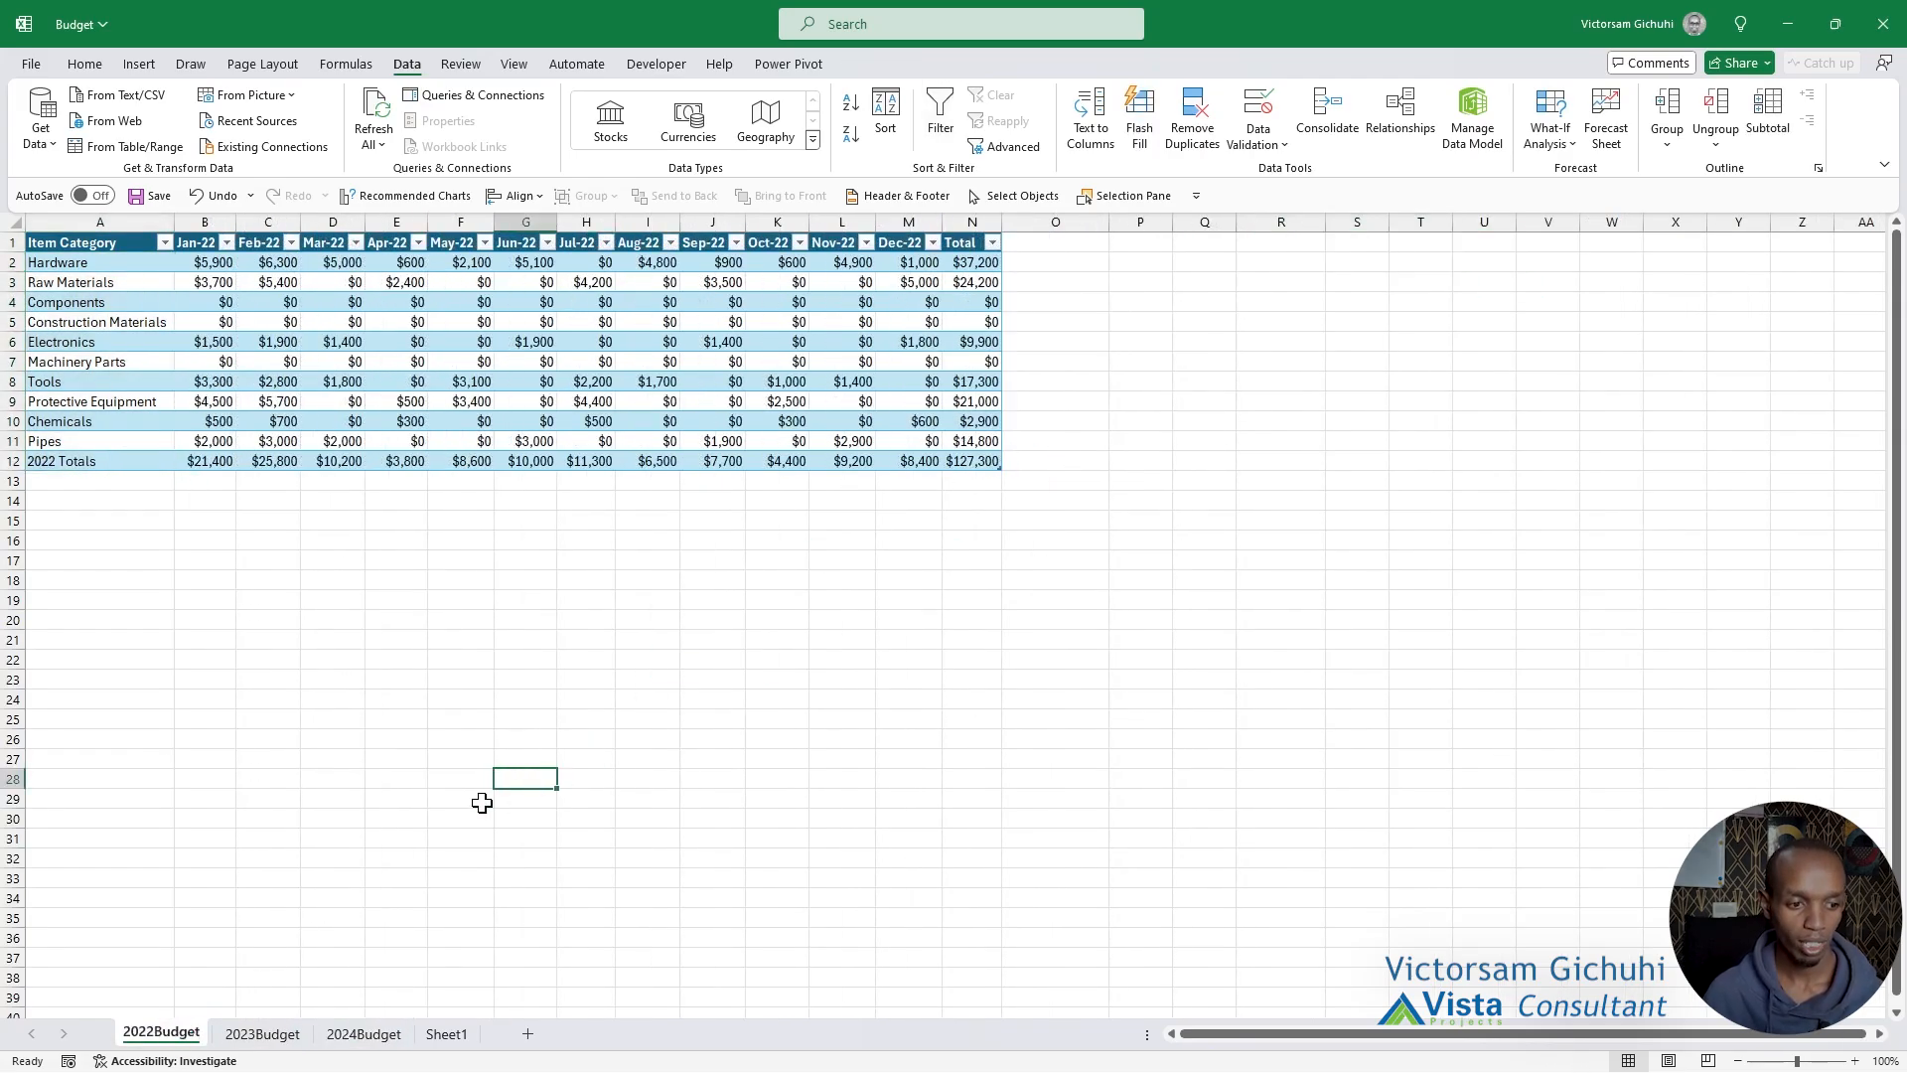
click(446, 1034)
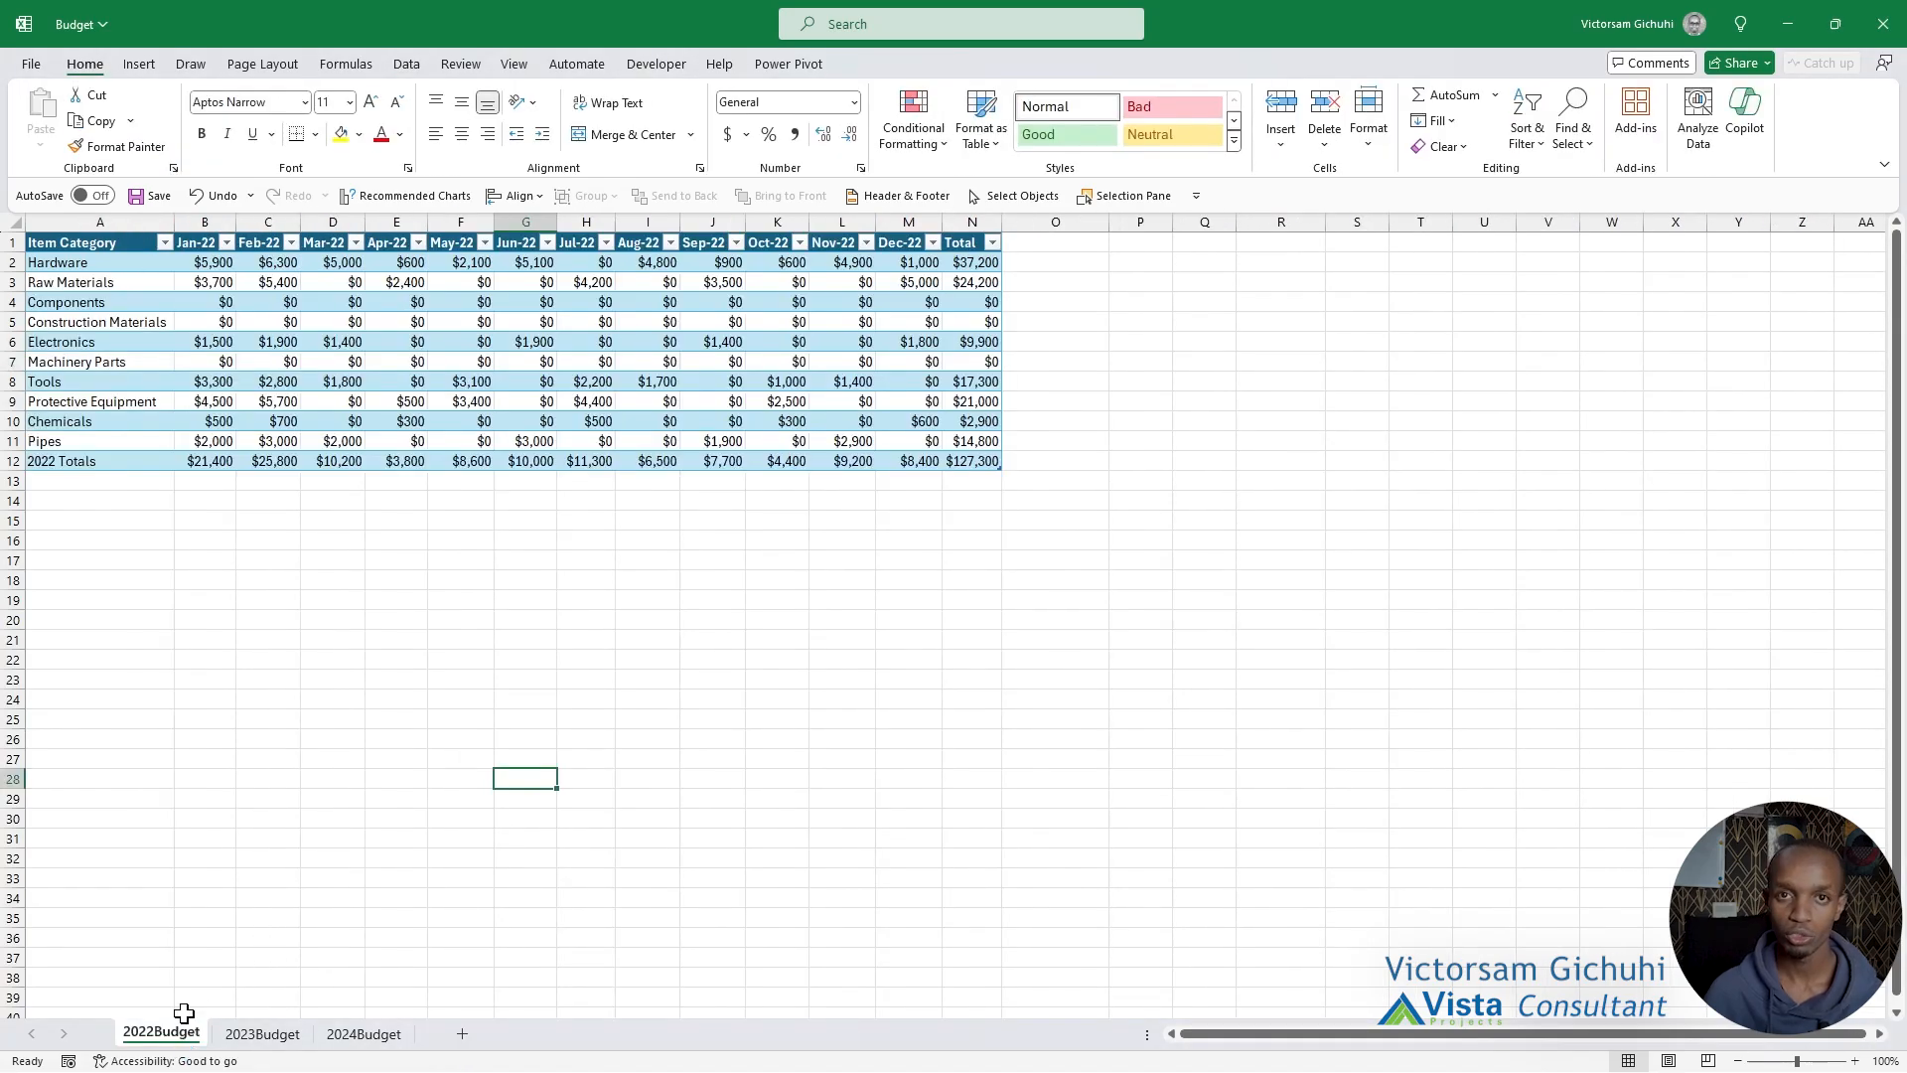
click(418, 348)
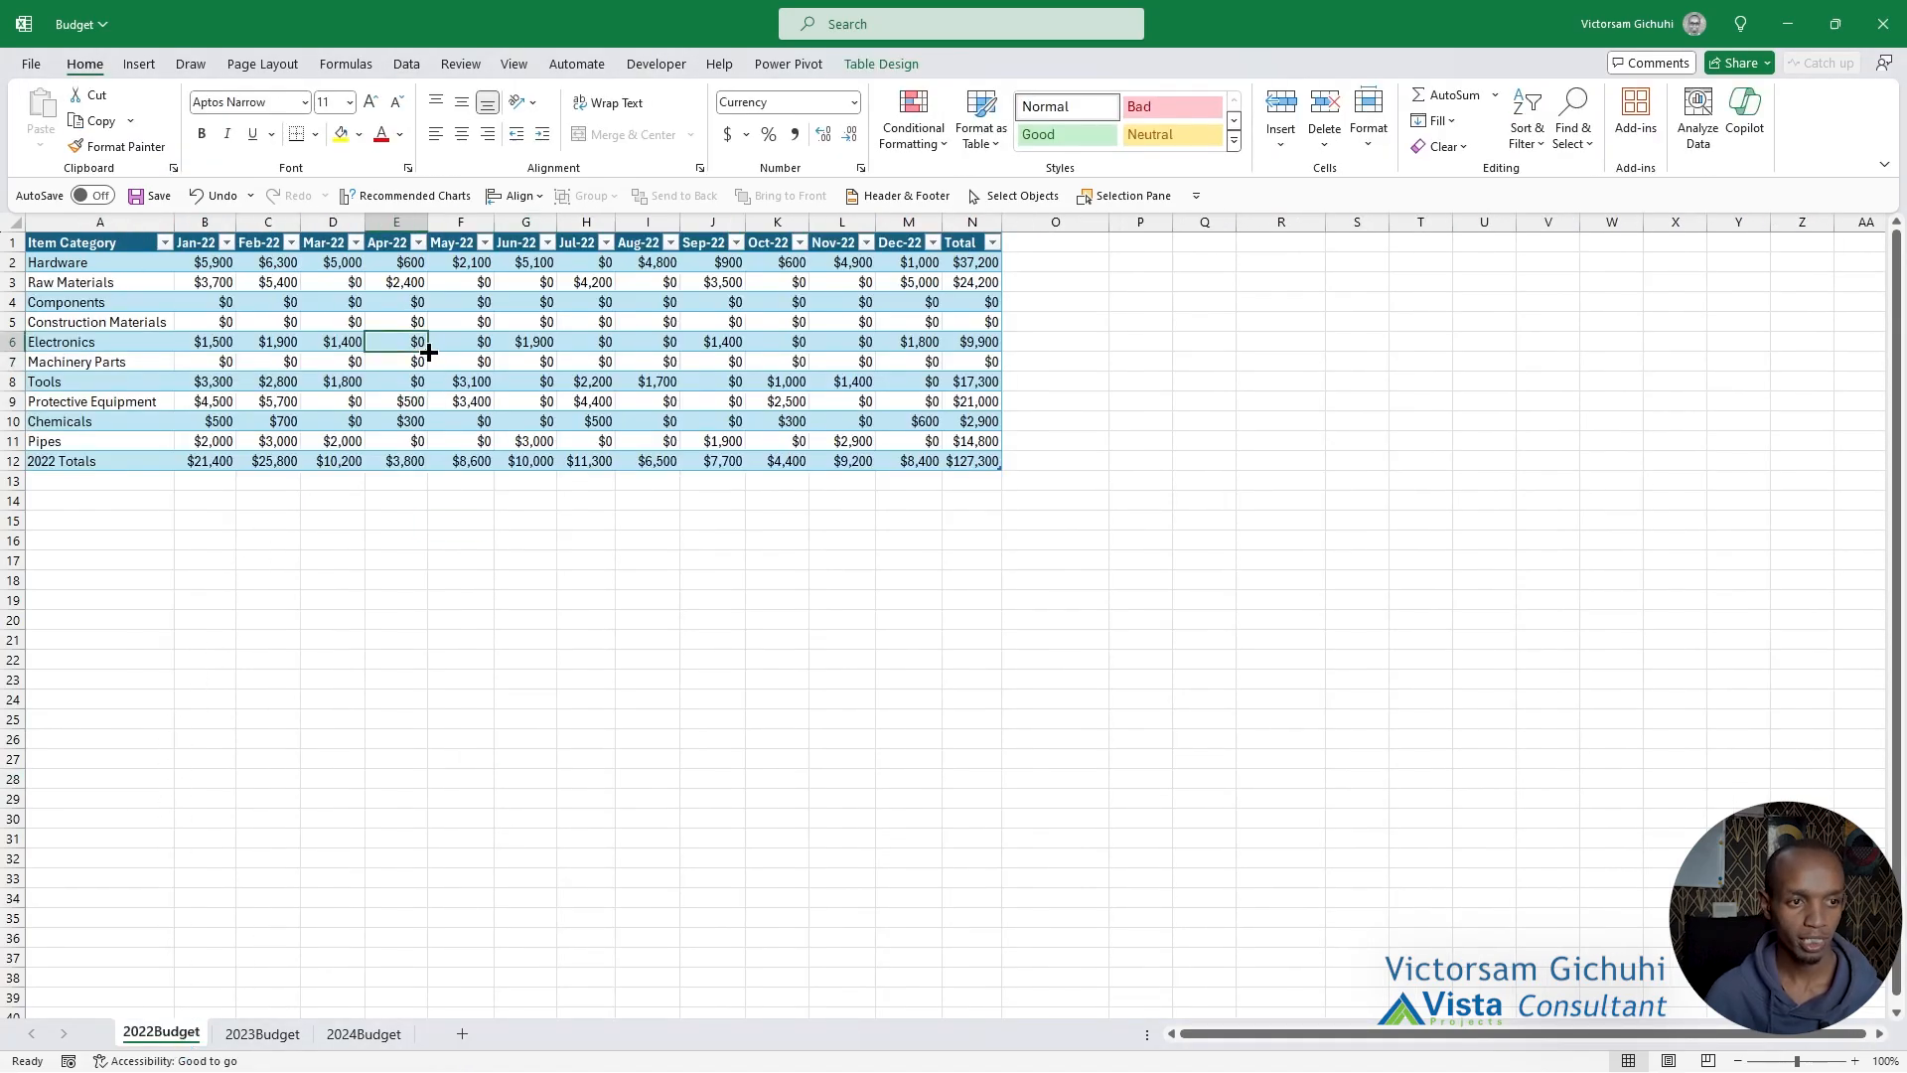
click(507, 325)
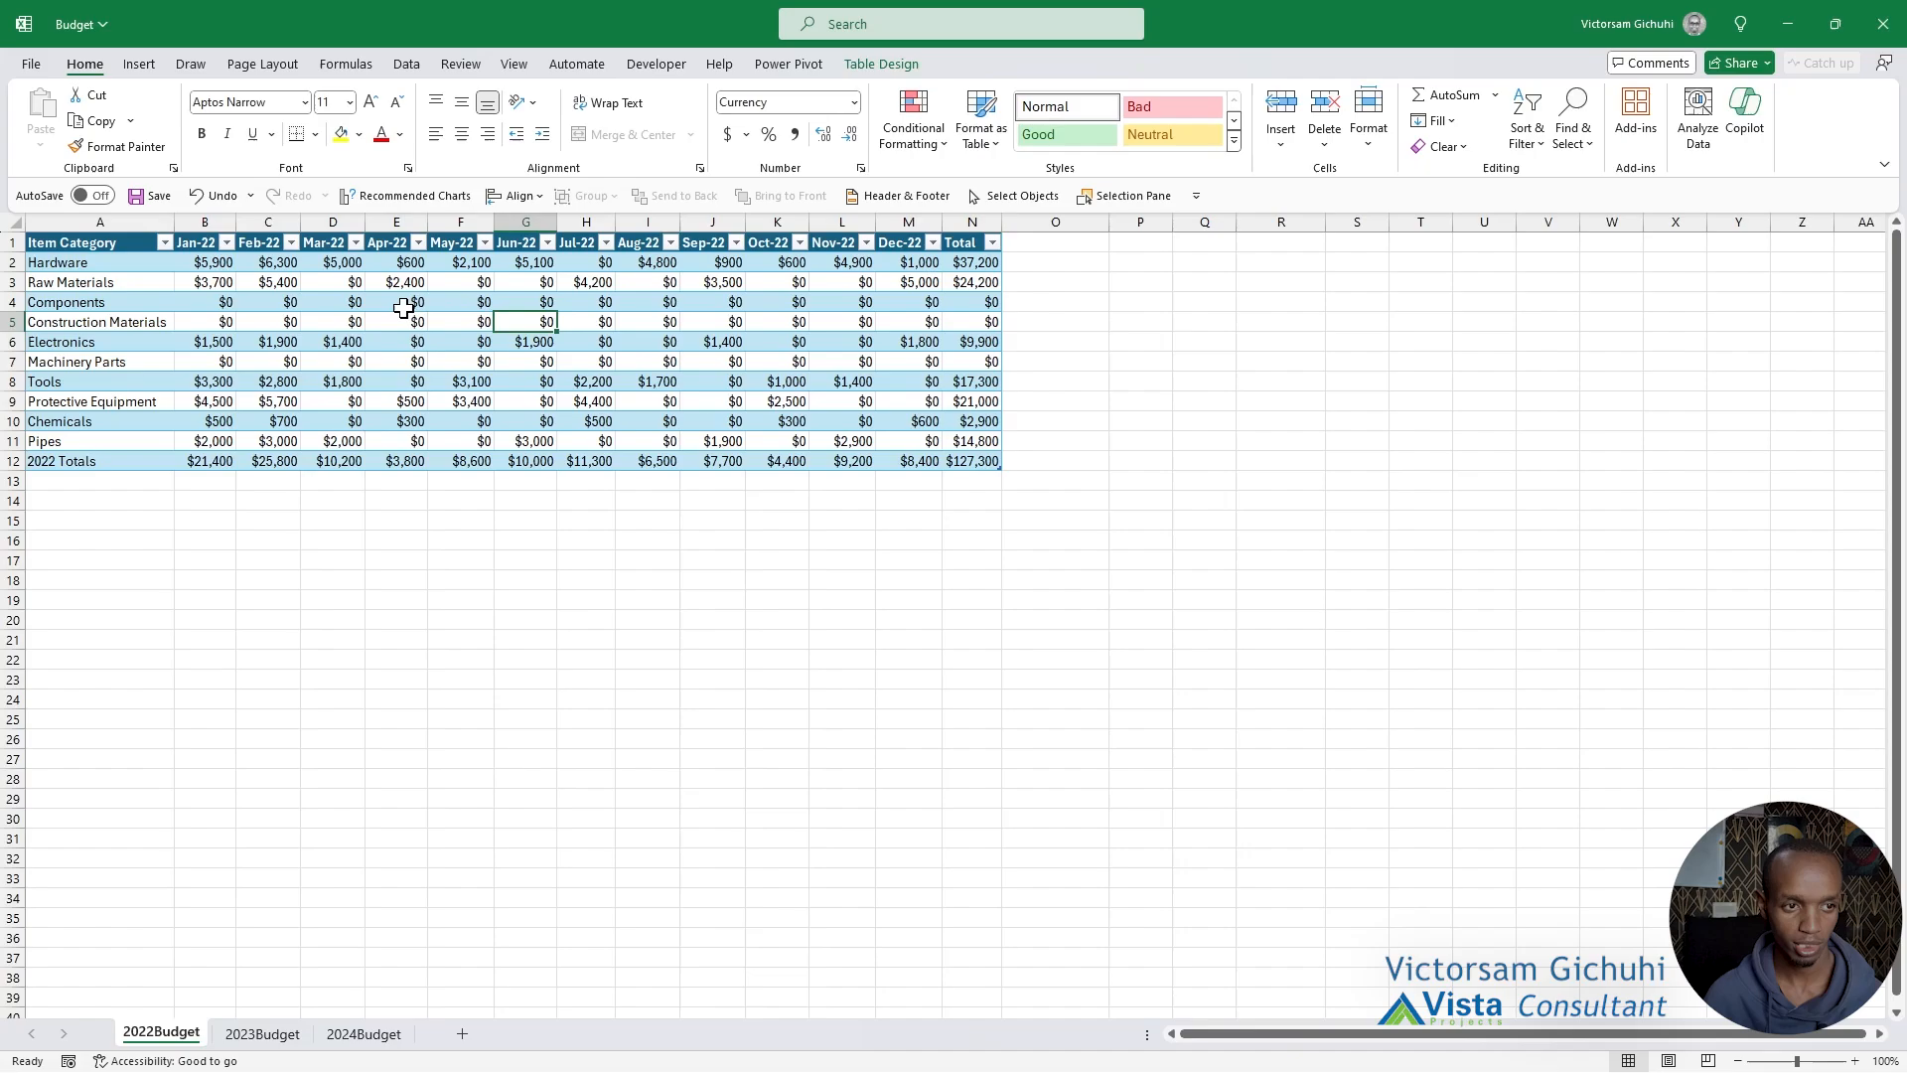
Convert the 2022 budget table in A1:N12 to a normal range.
drag(117, 246, 993, 460)
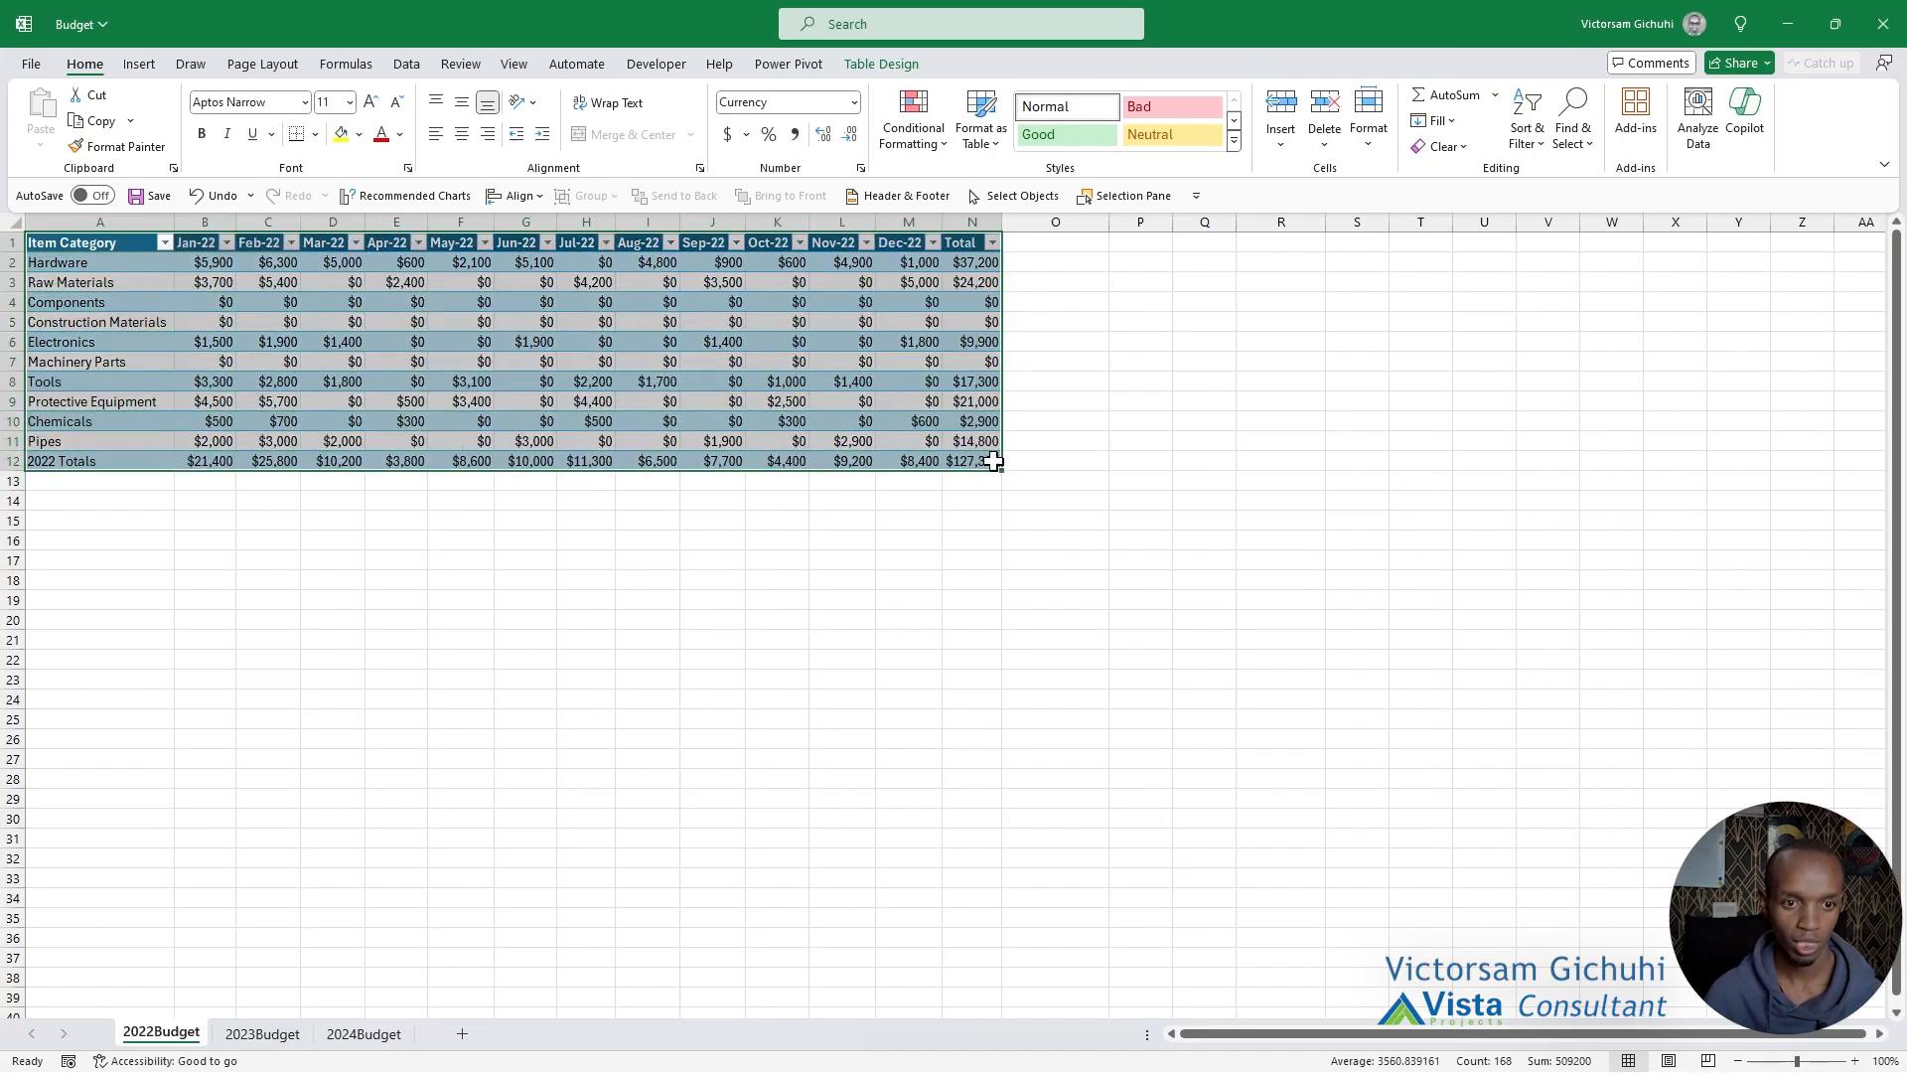
click(878, 64)
click(218, 149)
click(996, 580)
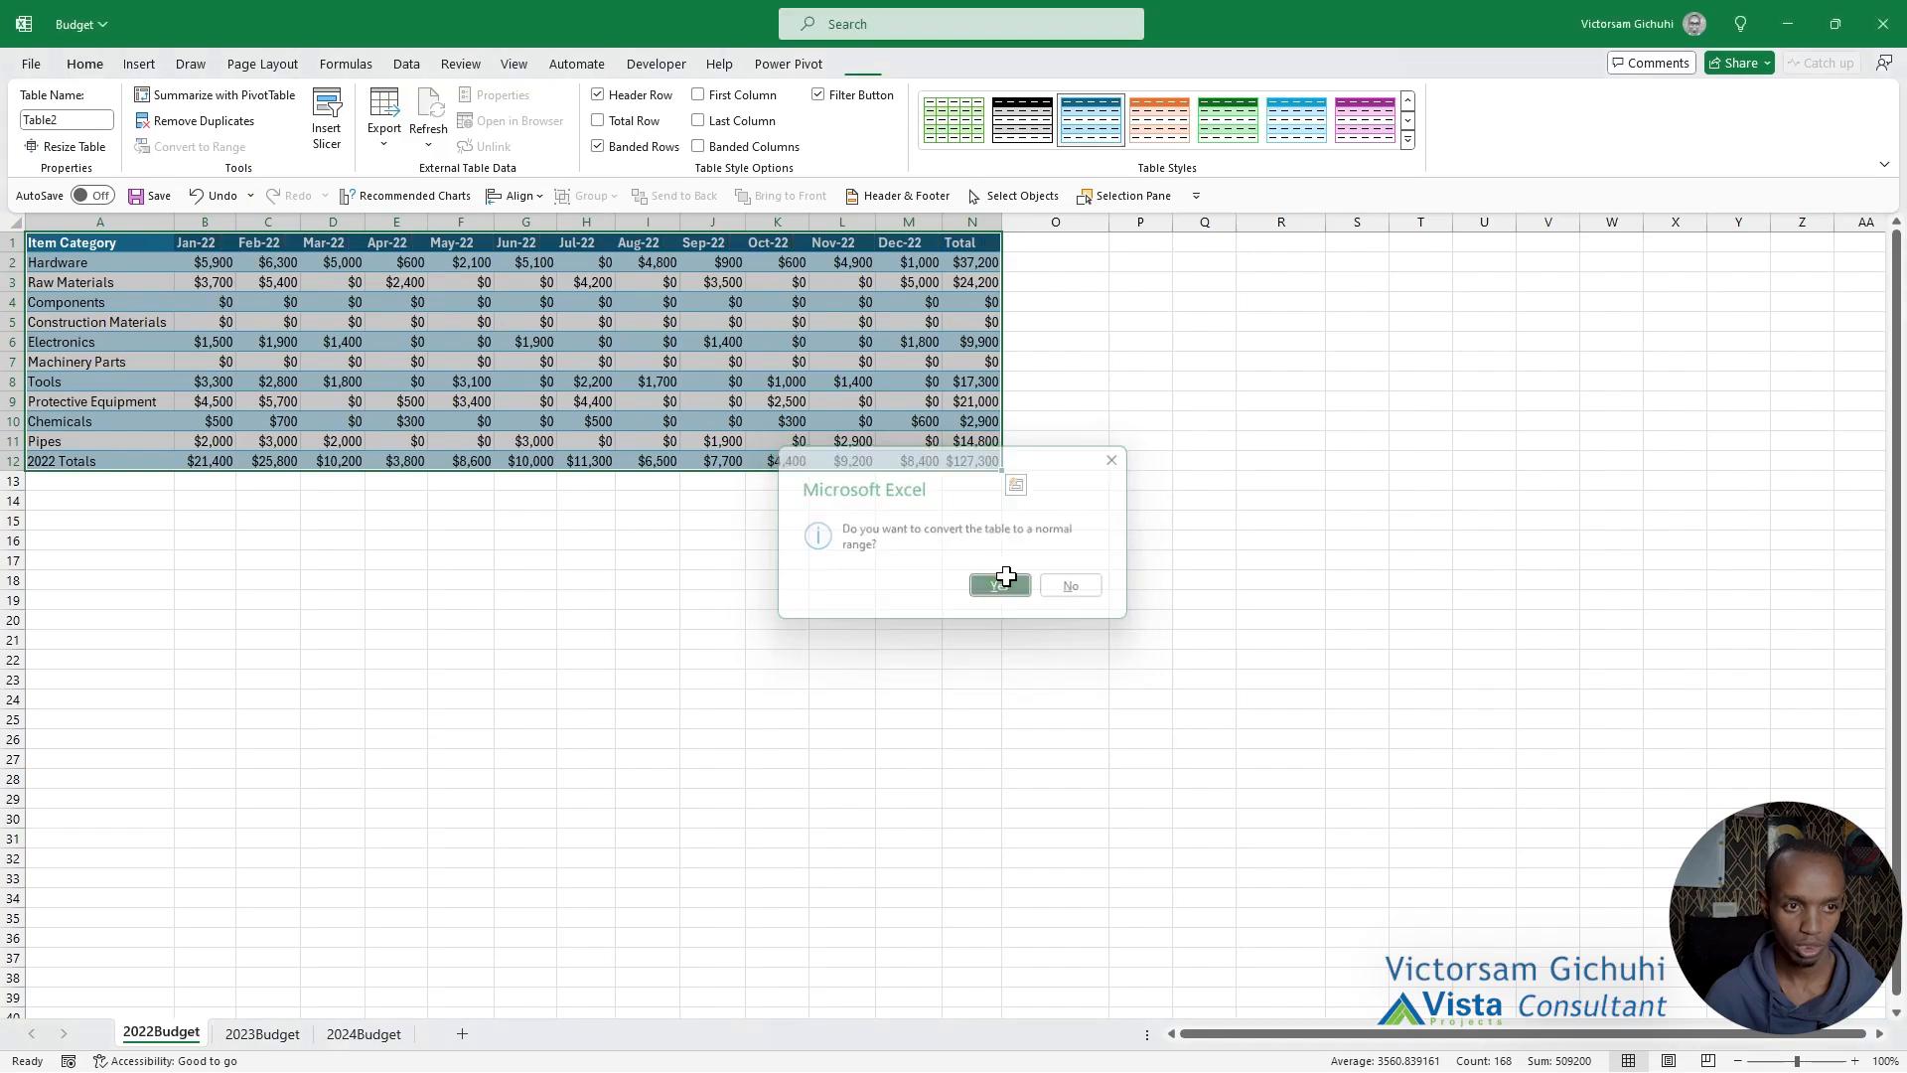
click(685, 581)
click(396, 378)
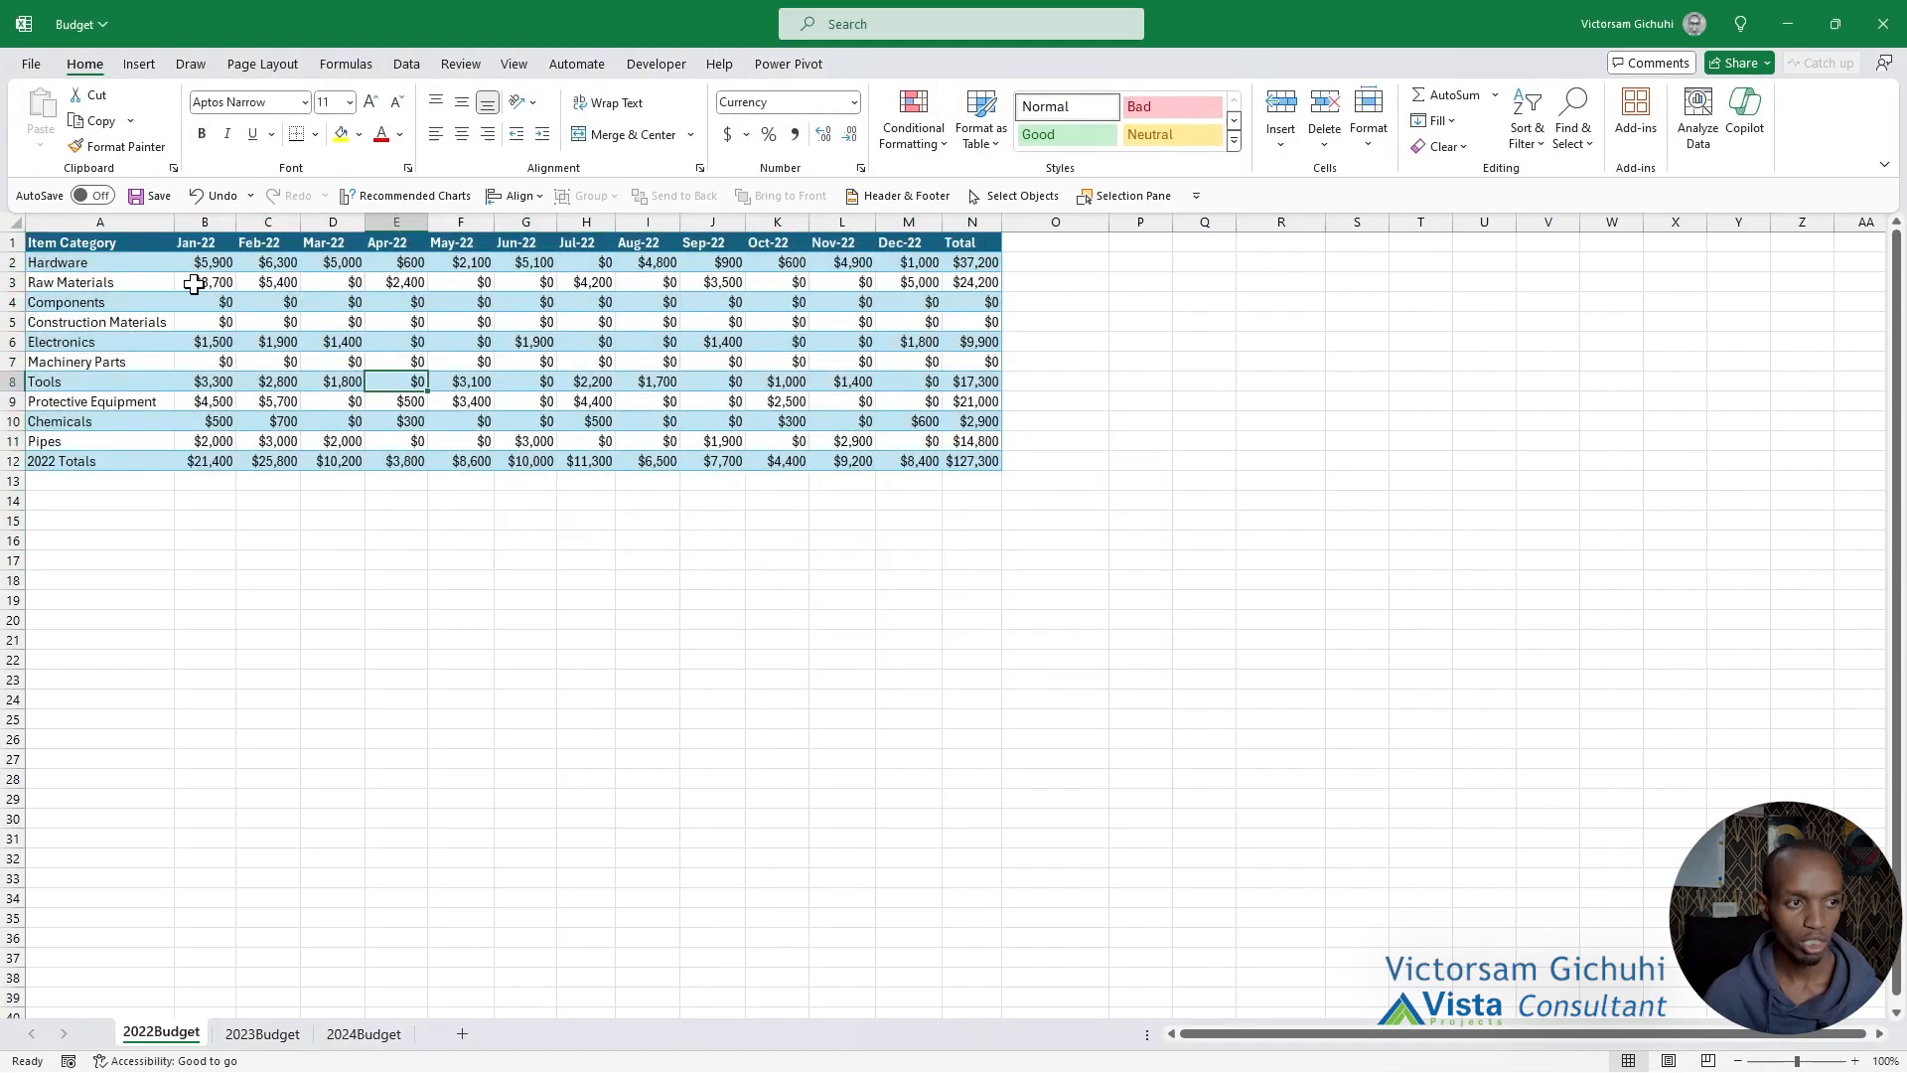
Create a table with headers from the 2022 budget range A1:N12.
drag(107, 243, 978, 467)
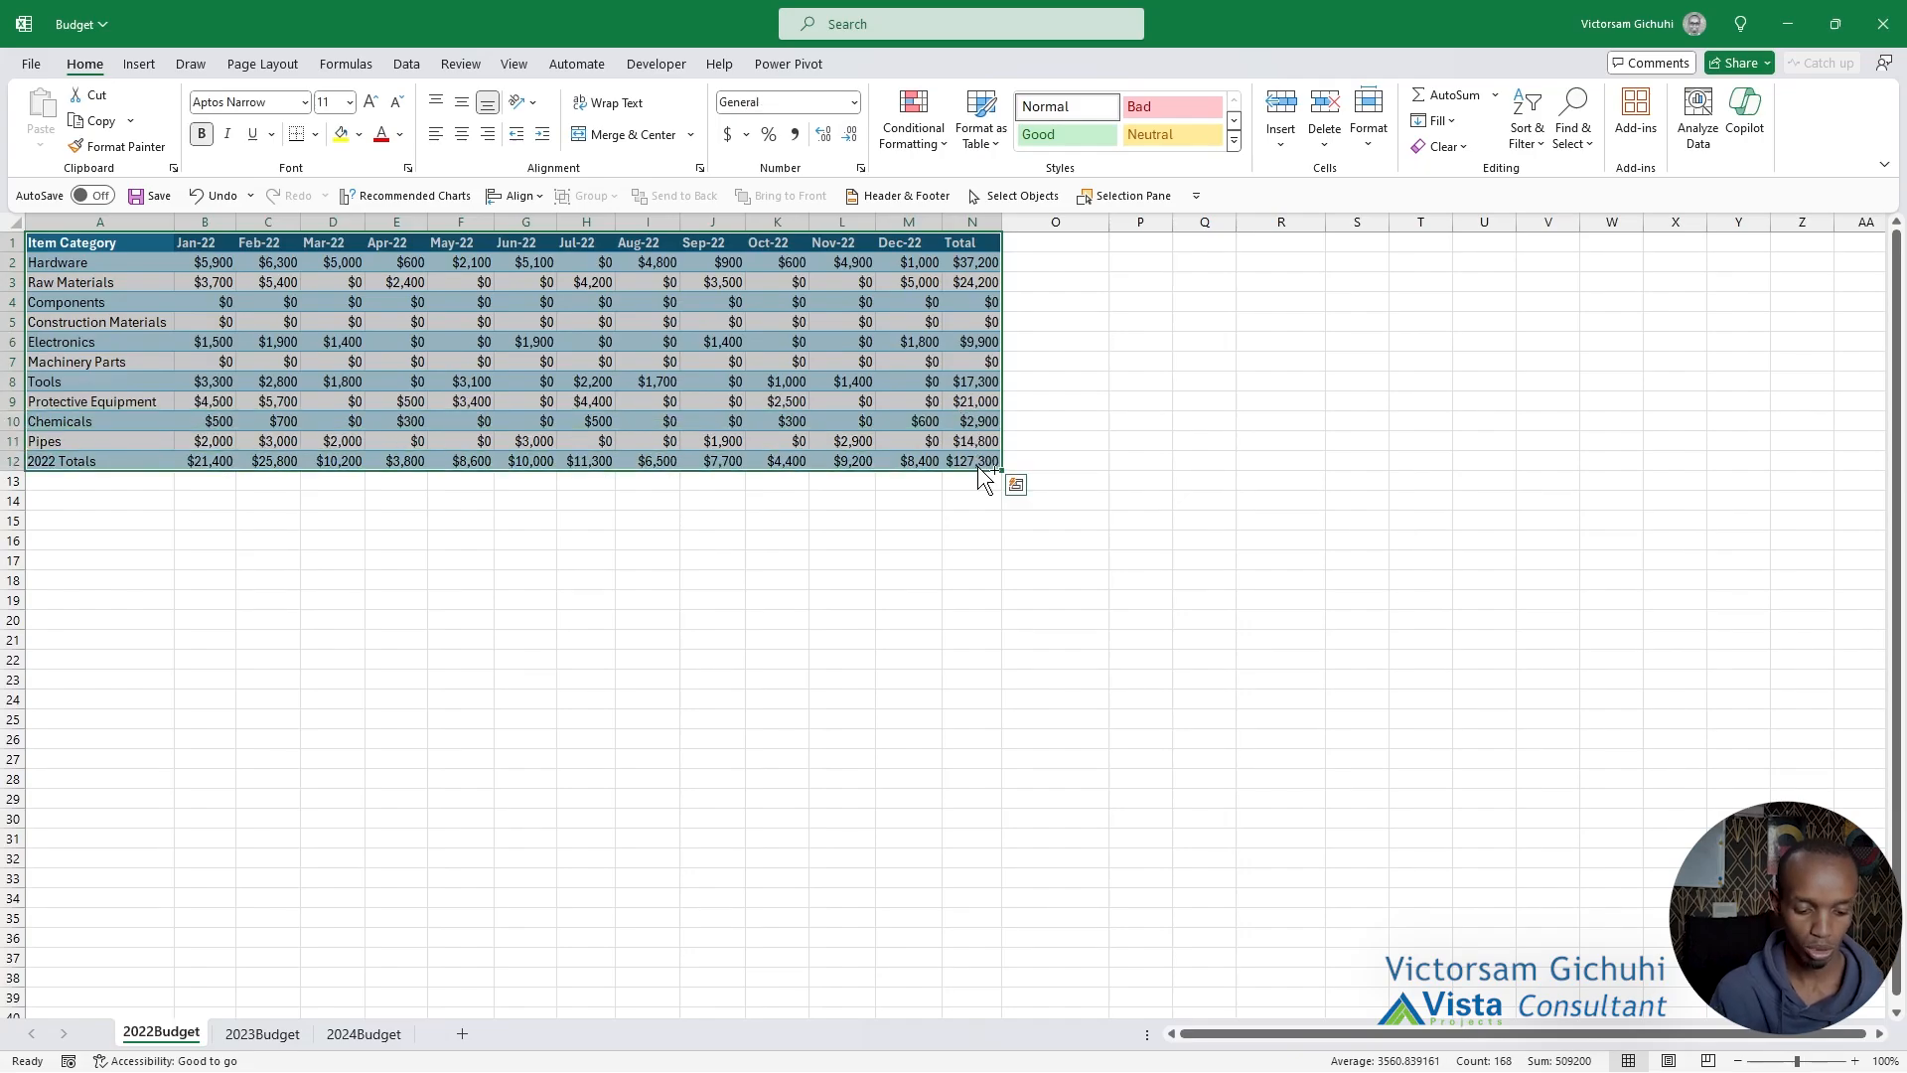
key(ctrl+t)
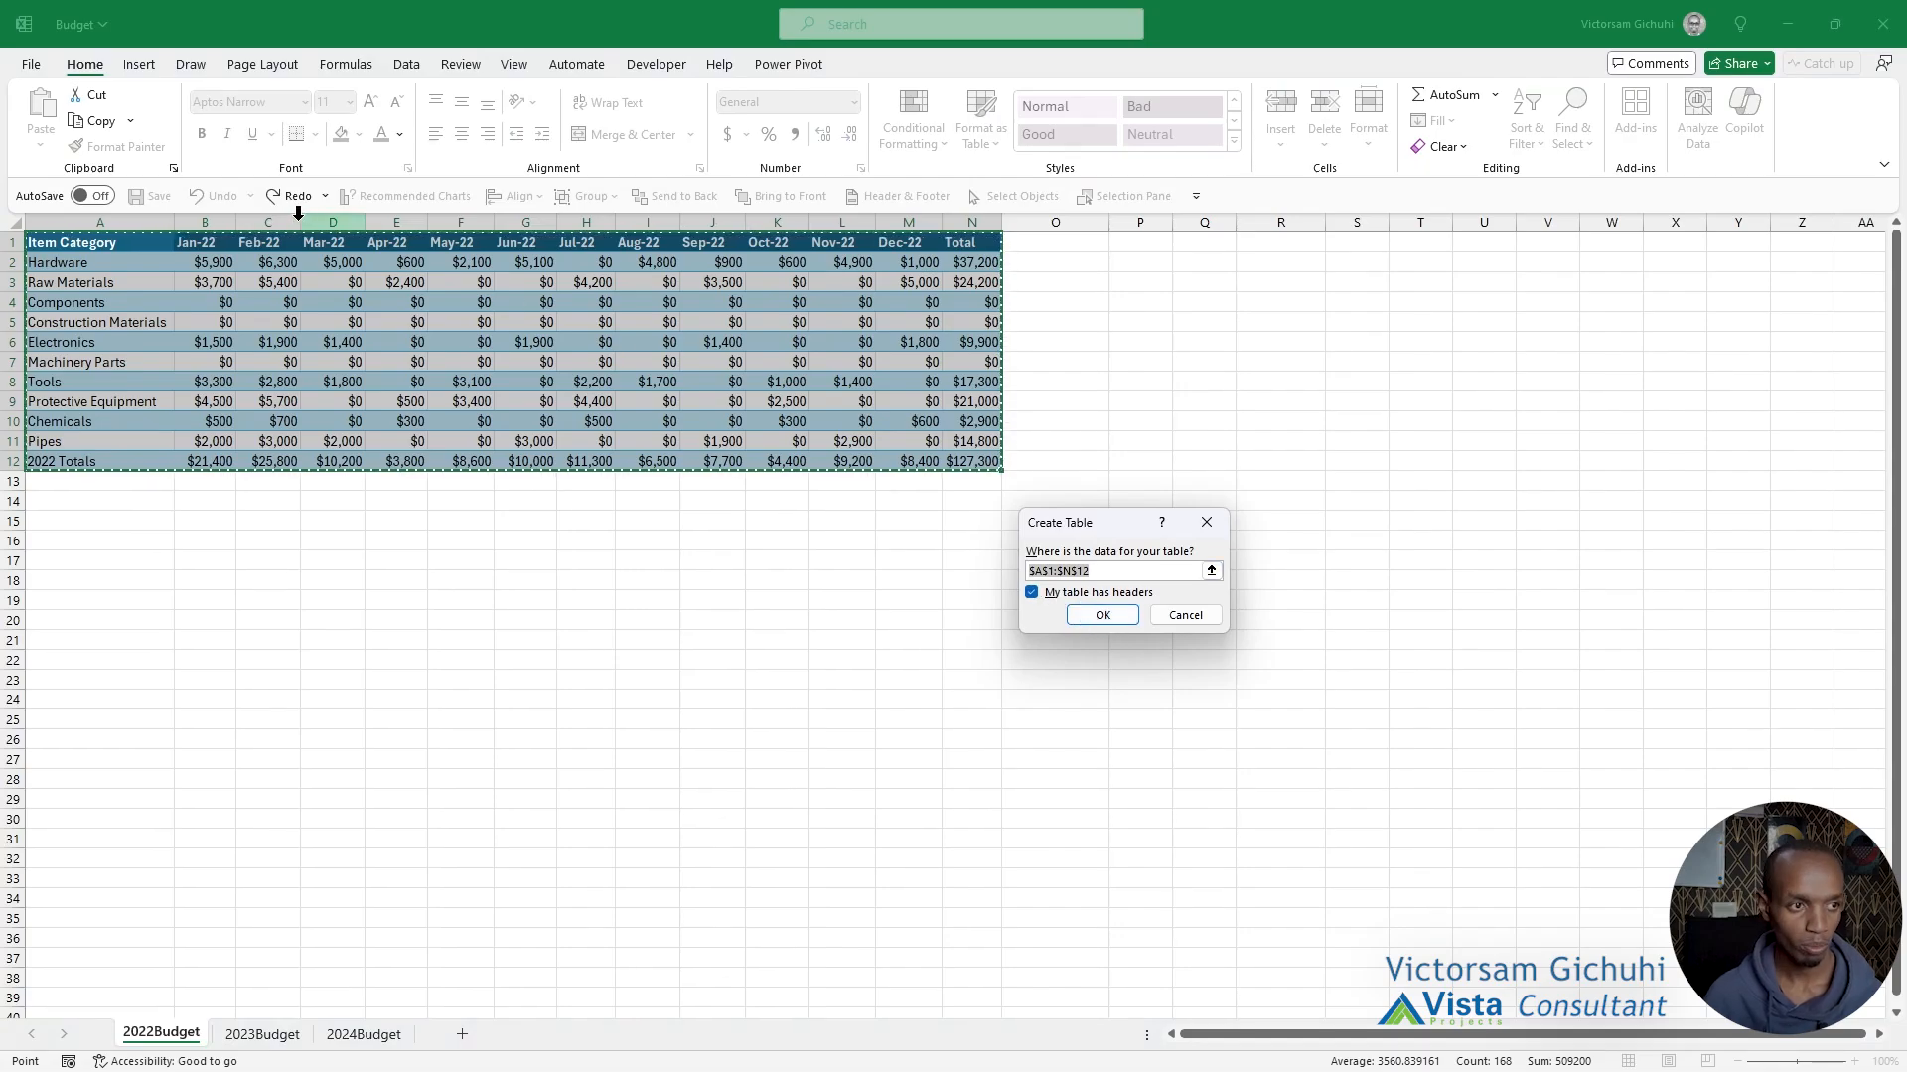
click(1102, 615)
click(950, 641)
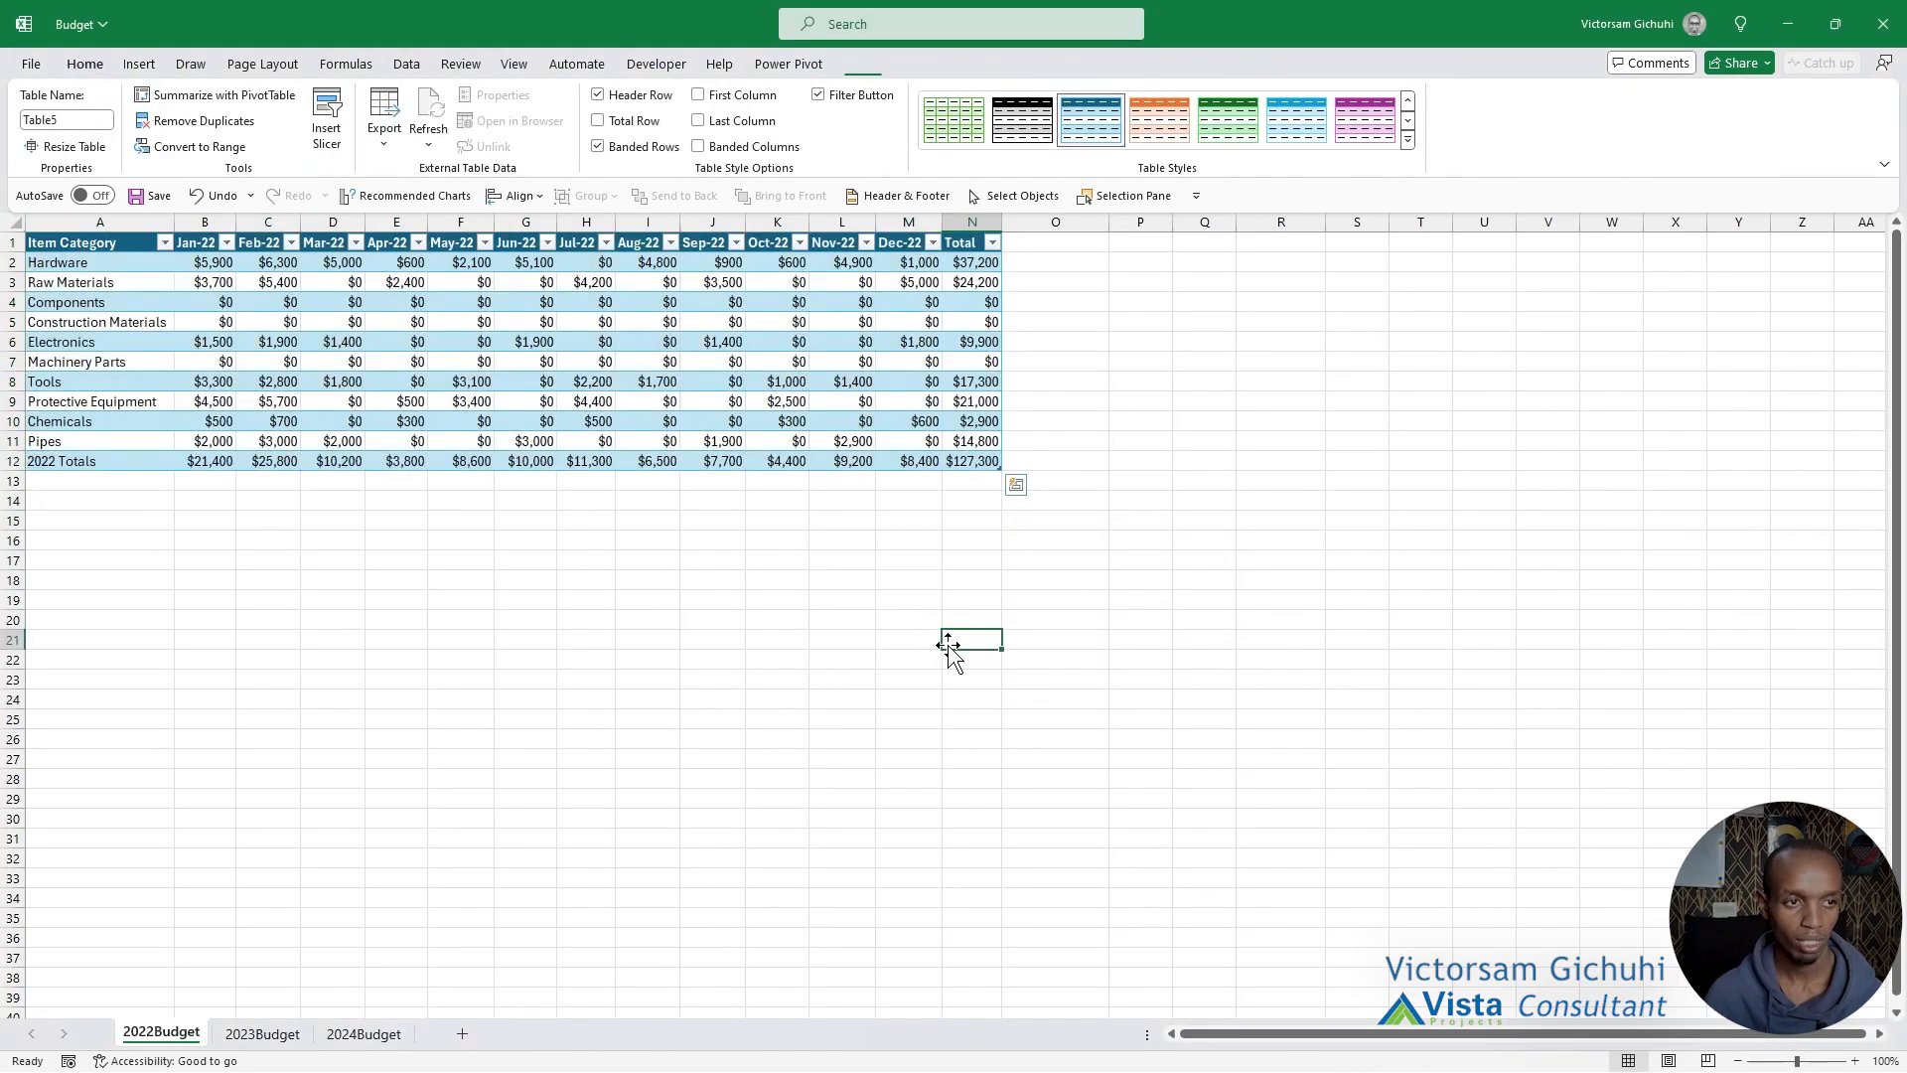
Load the 2022 budget table into the Power Query Editor as a From Table/Range source.
click(517, 364)
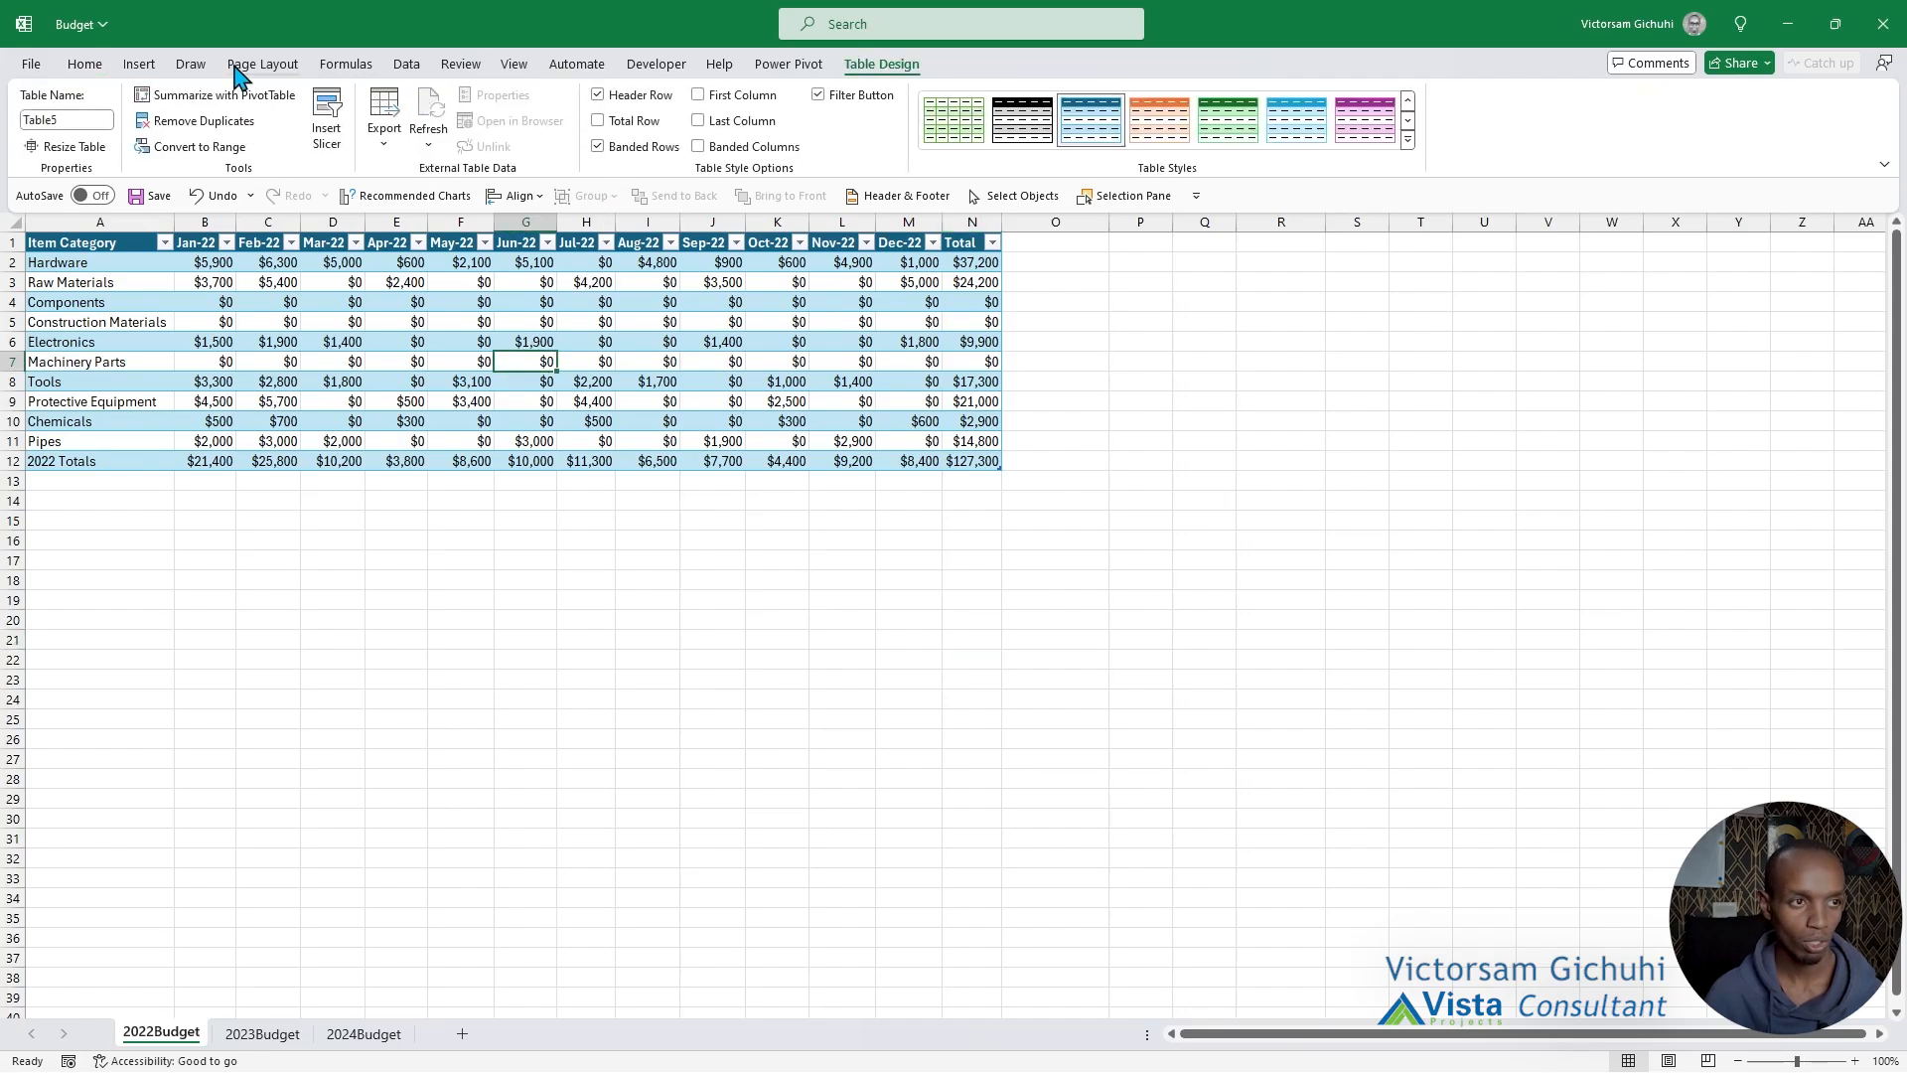
click(399, 69)
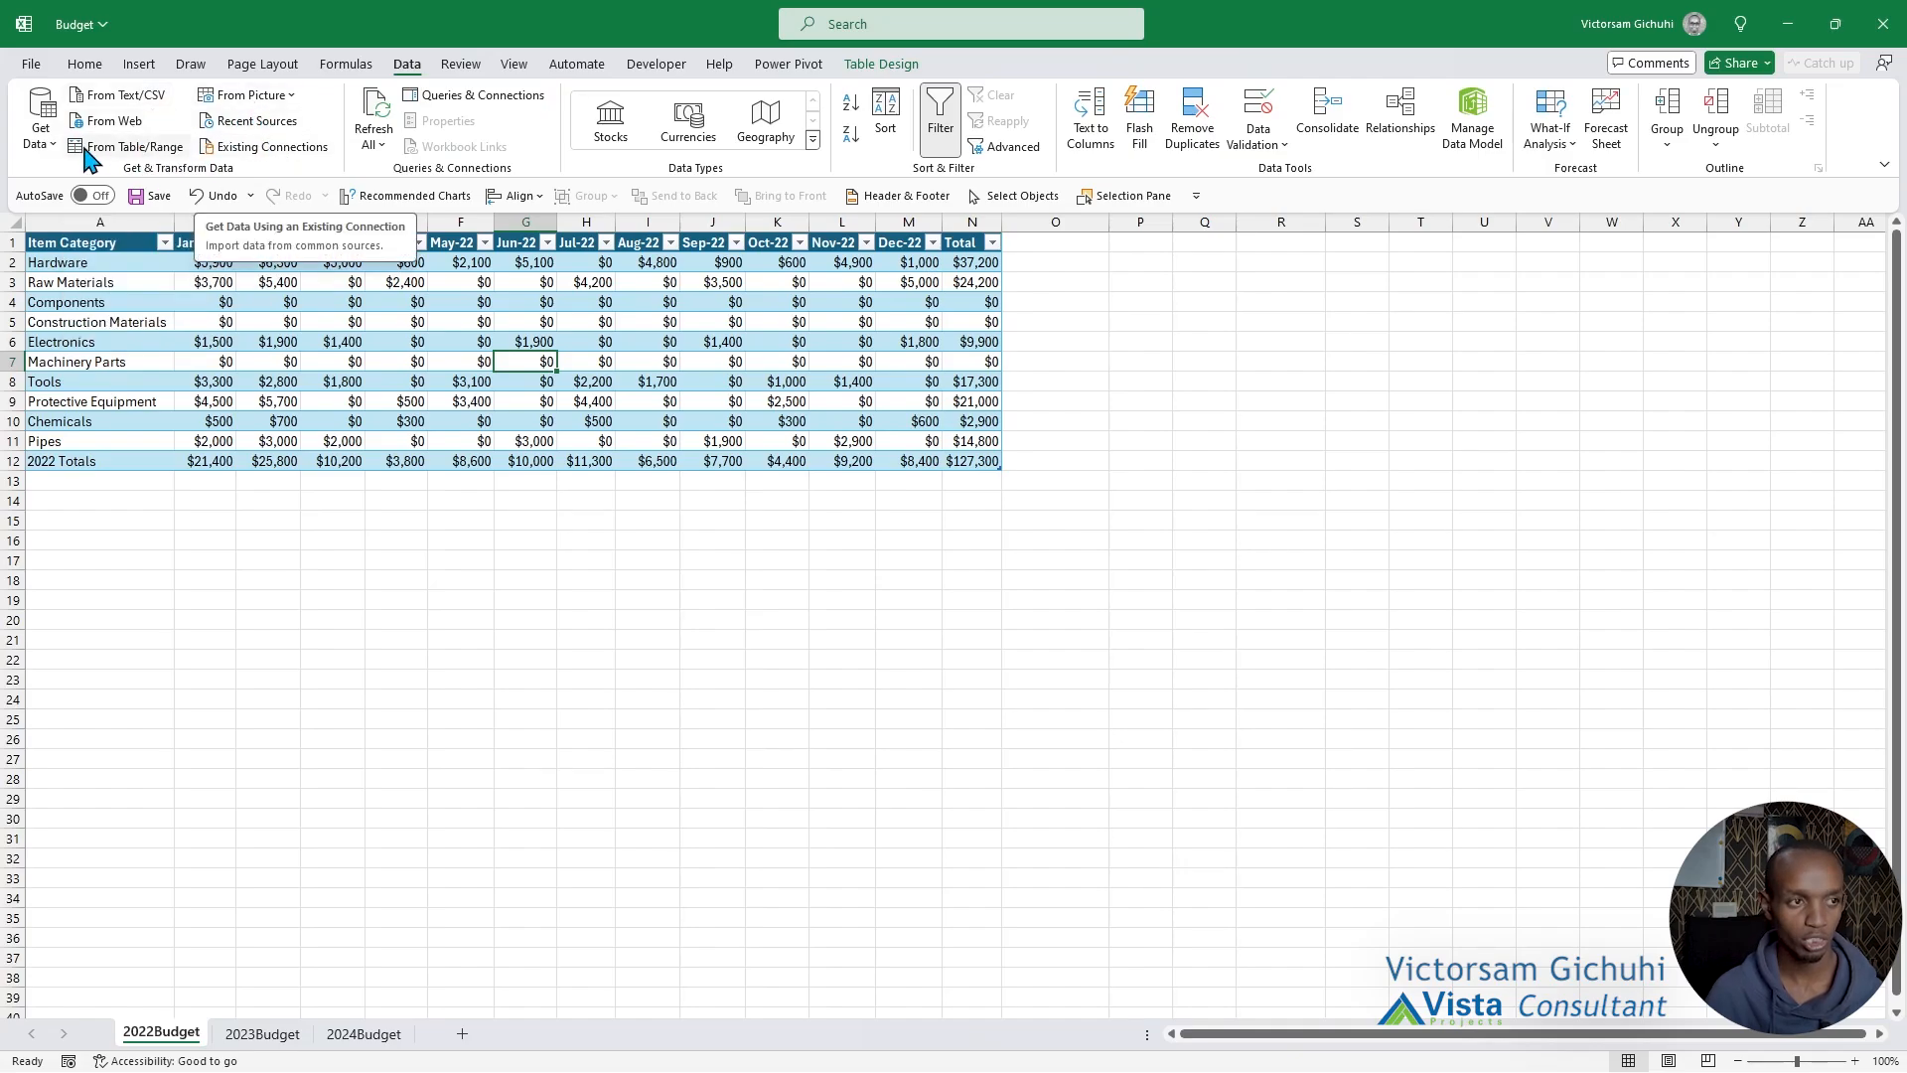
click(44, 151)
mouse_move(149, 230)
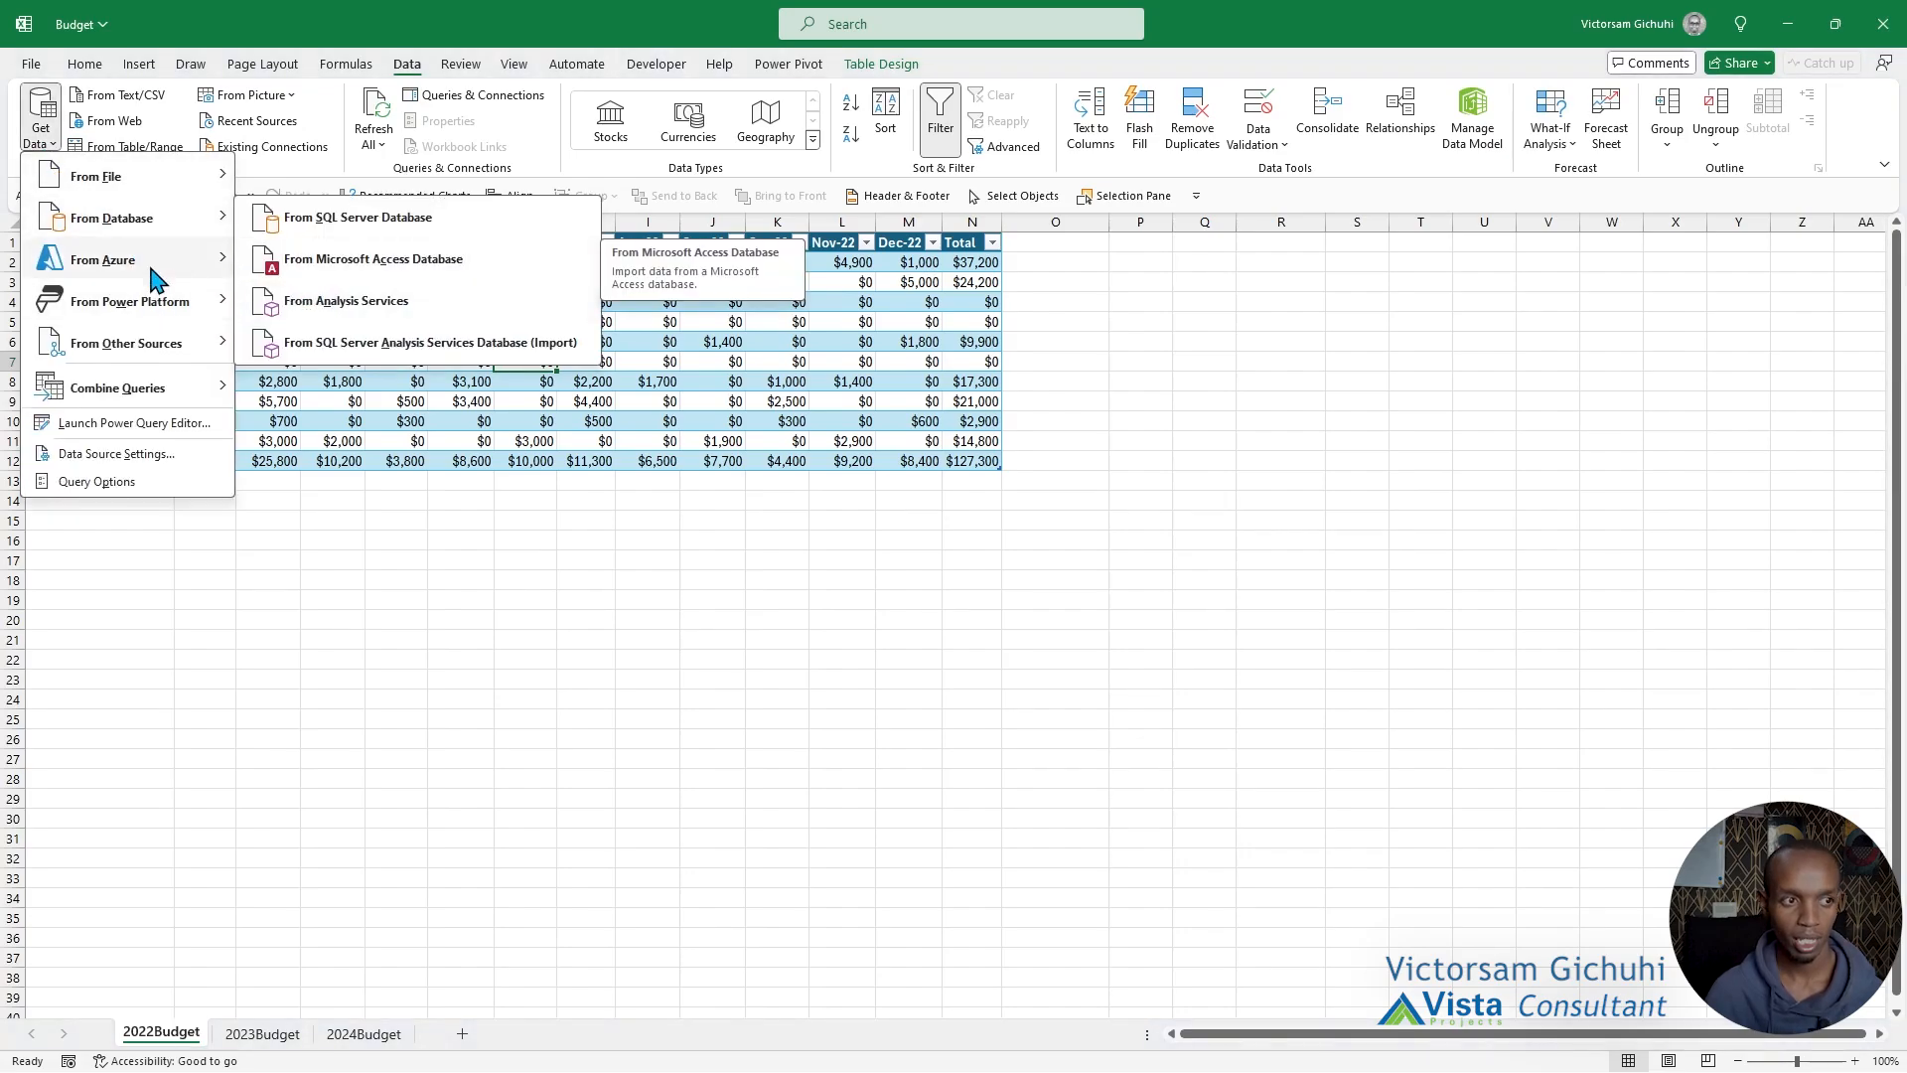
mouse_move(156, 276)
mouse_move(176, 314)
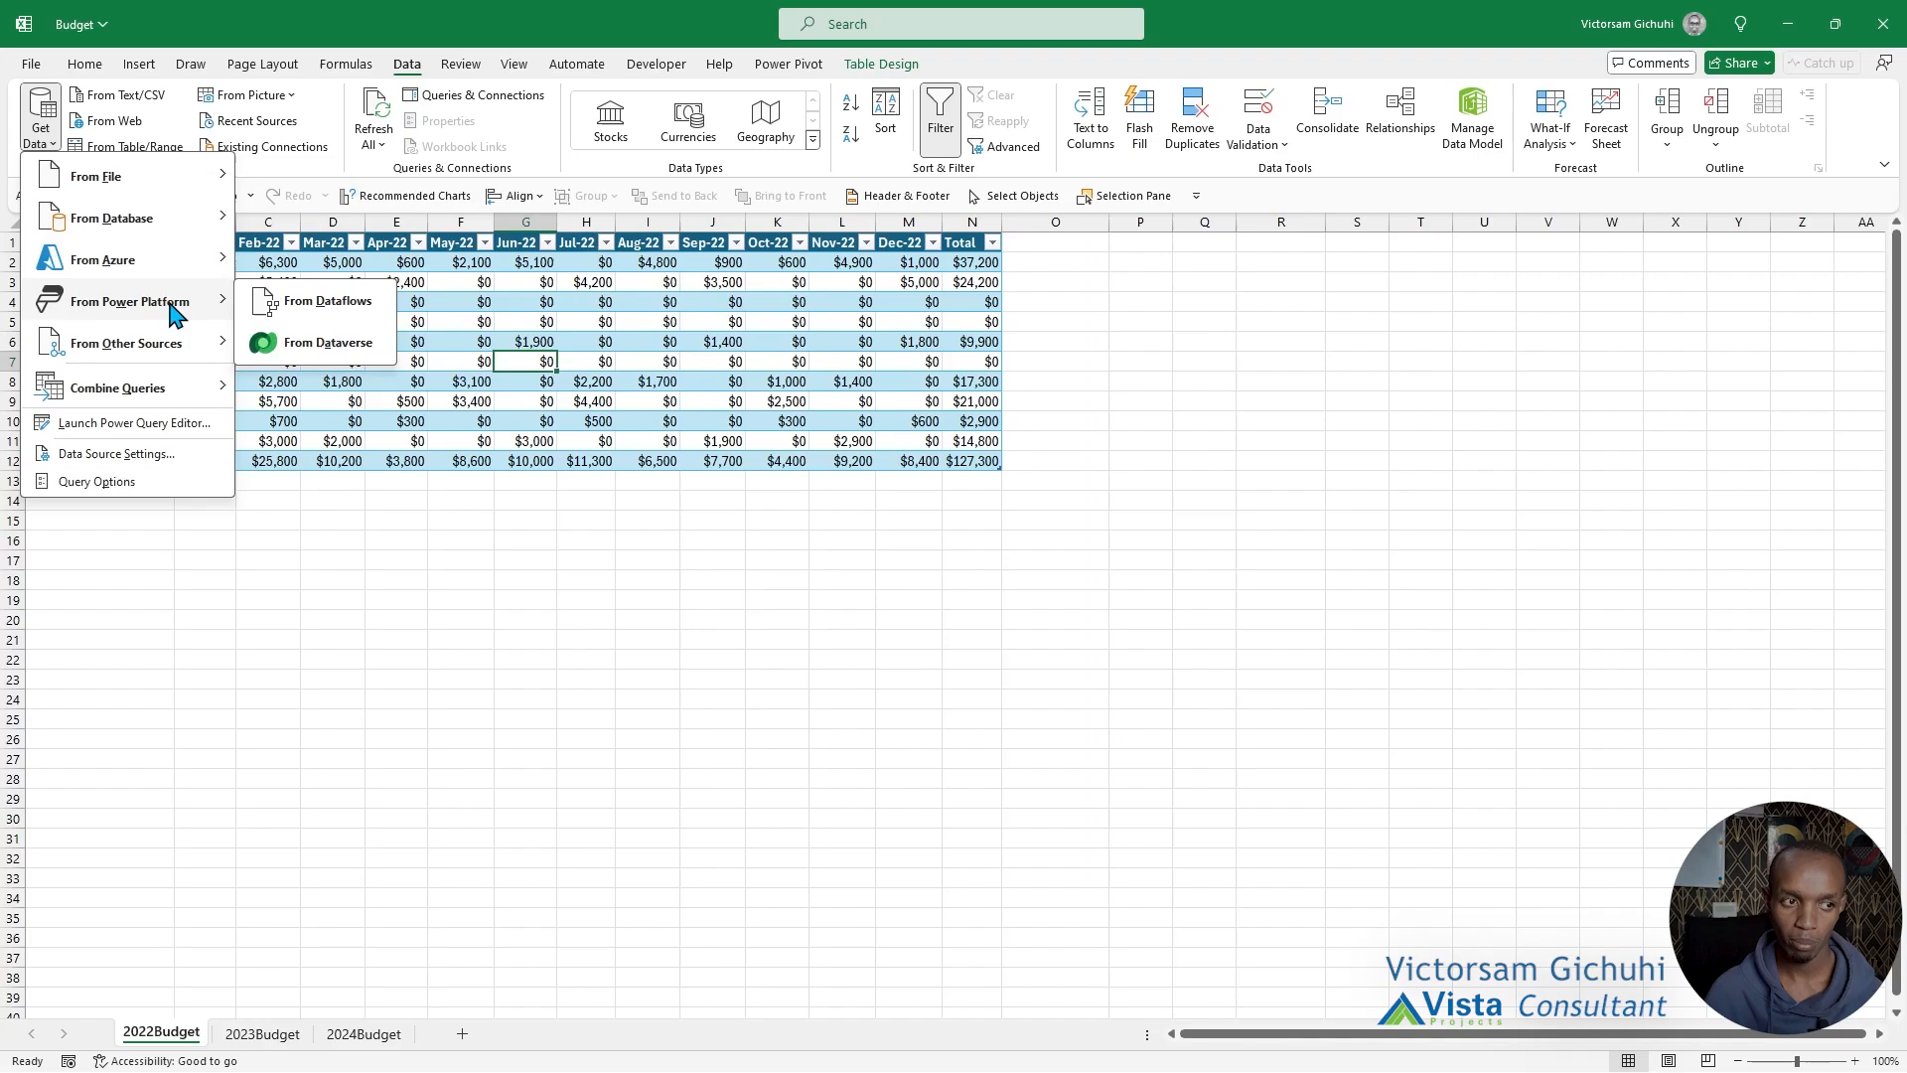
mouse_move(182, 358)
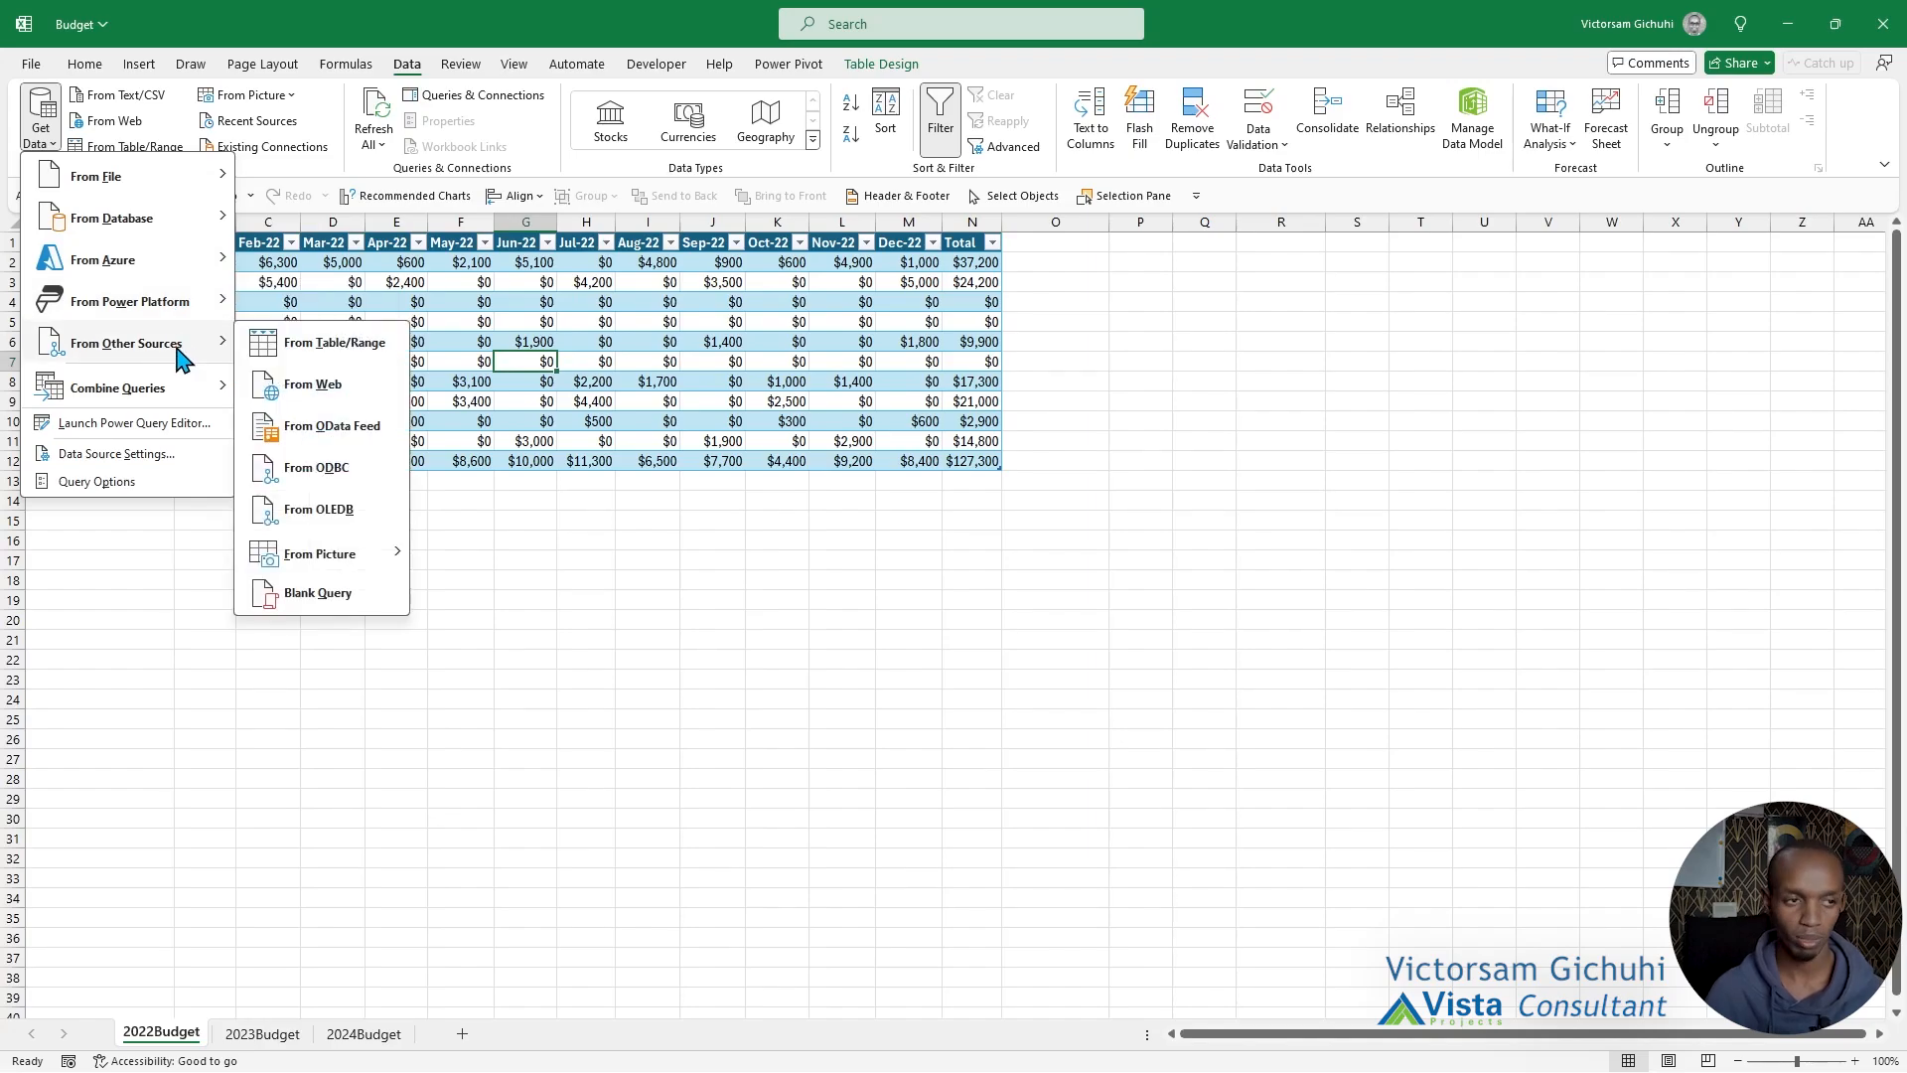
click(335, 348)
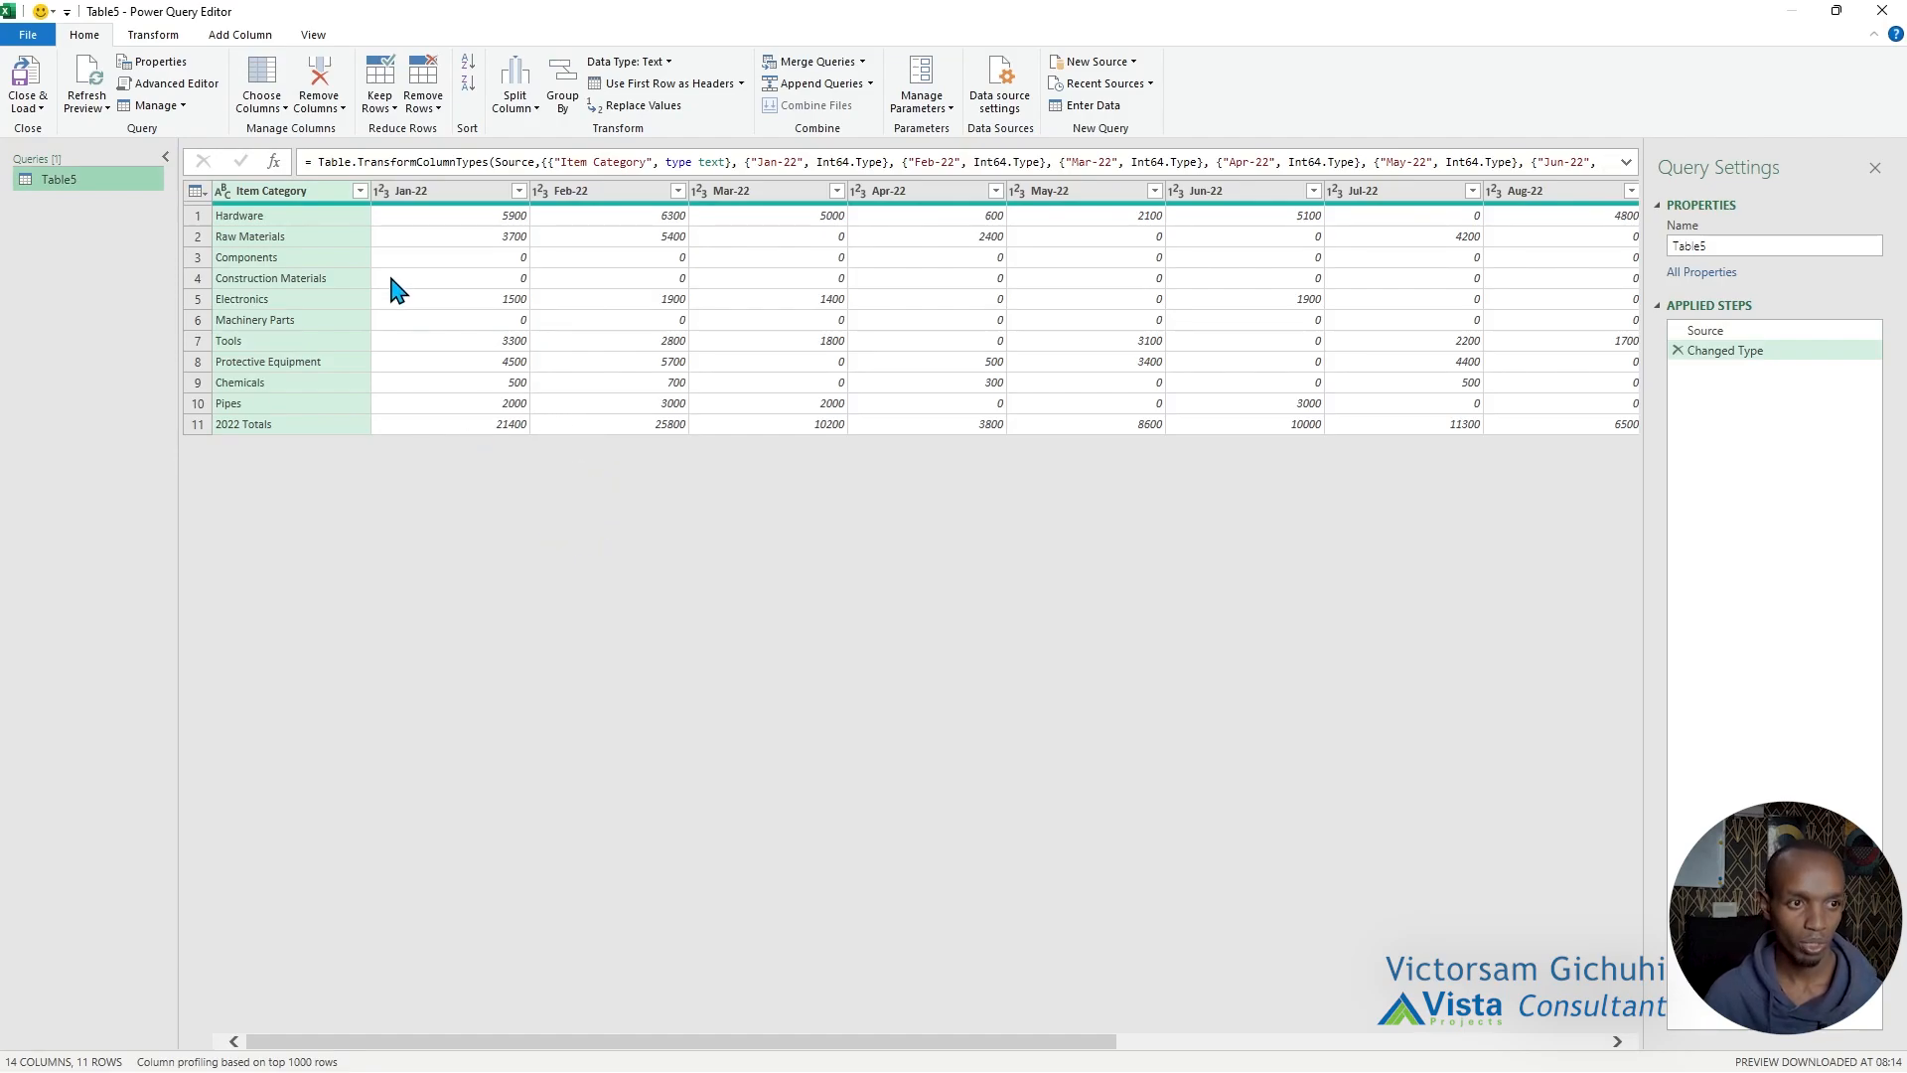
Select all the month columns from Jan-22 through Dec-22 in the query.
click(410, 191)
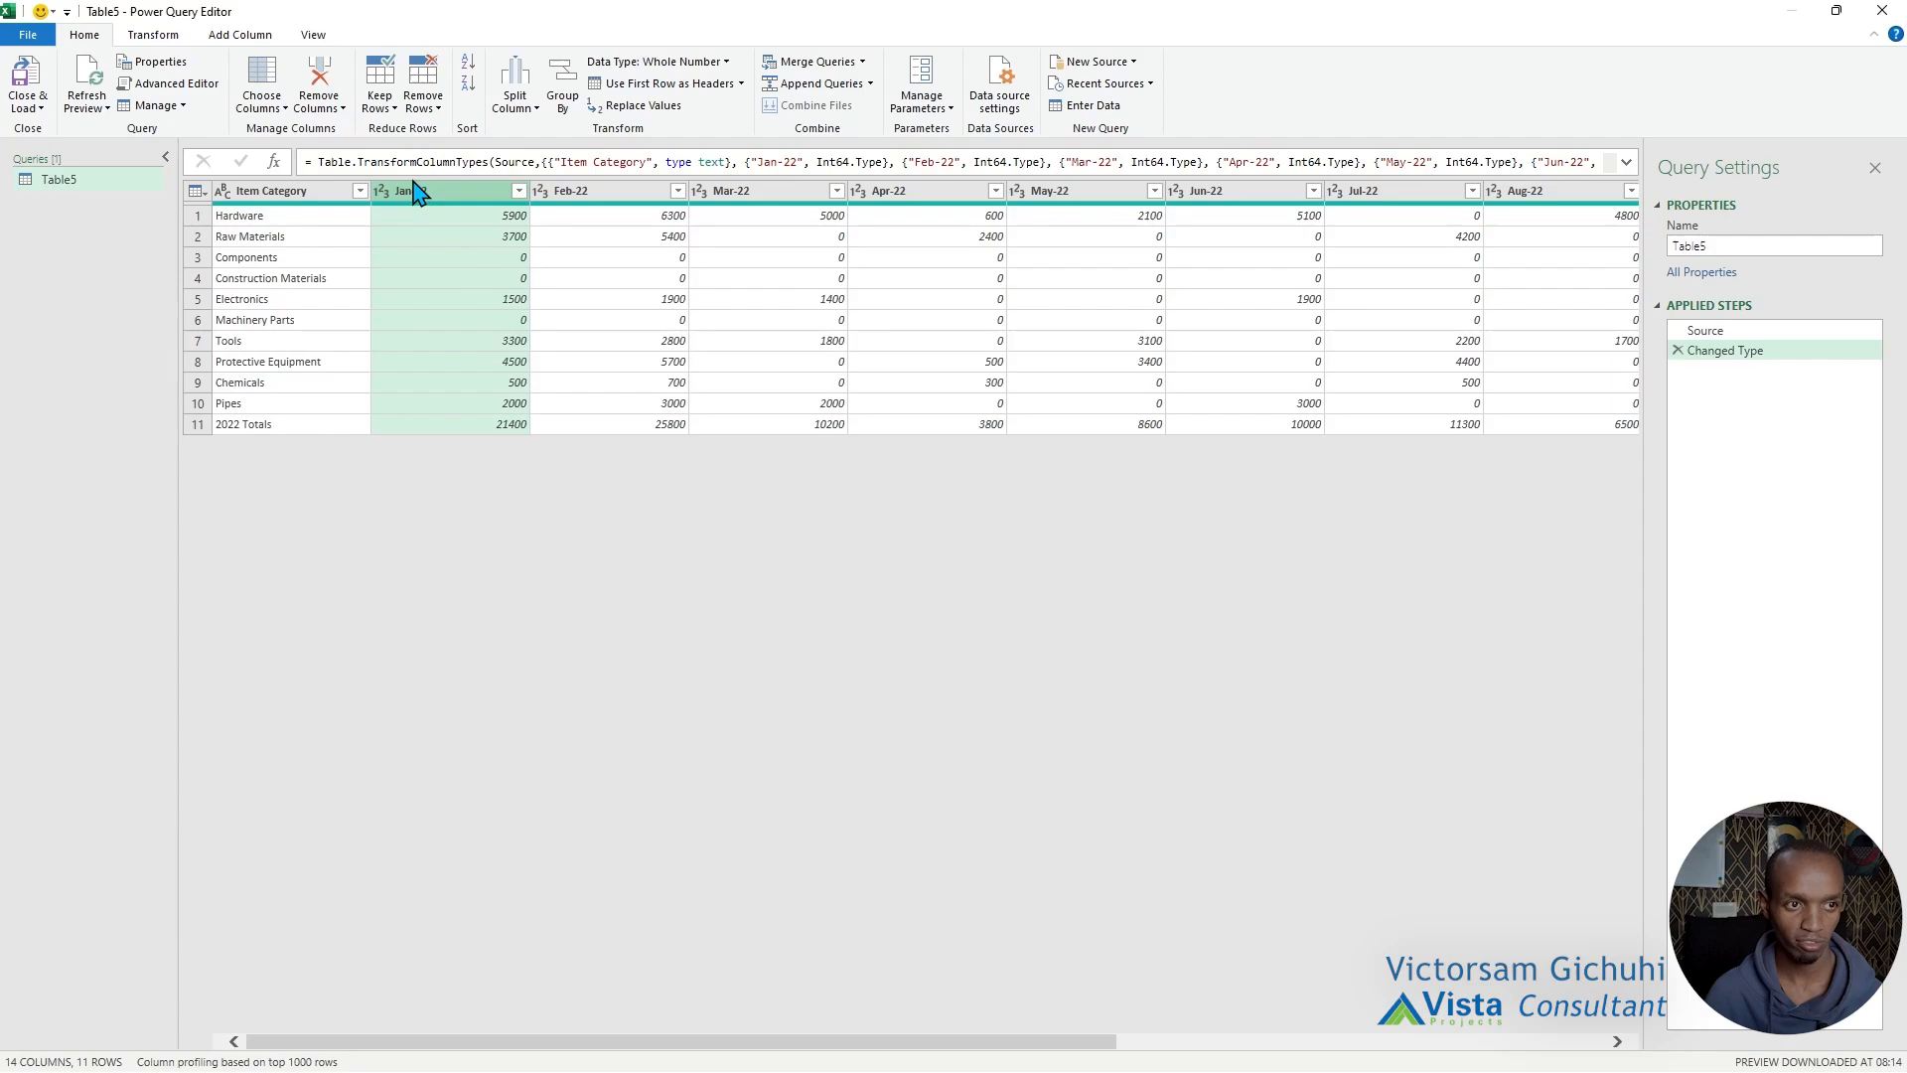
drag(553, 1043, 1547, 1061)
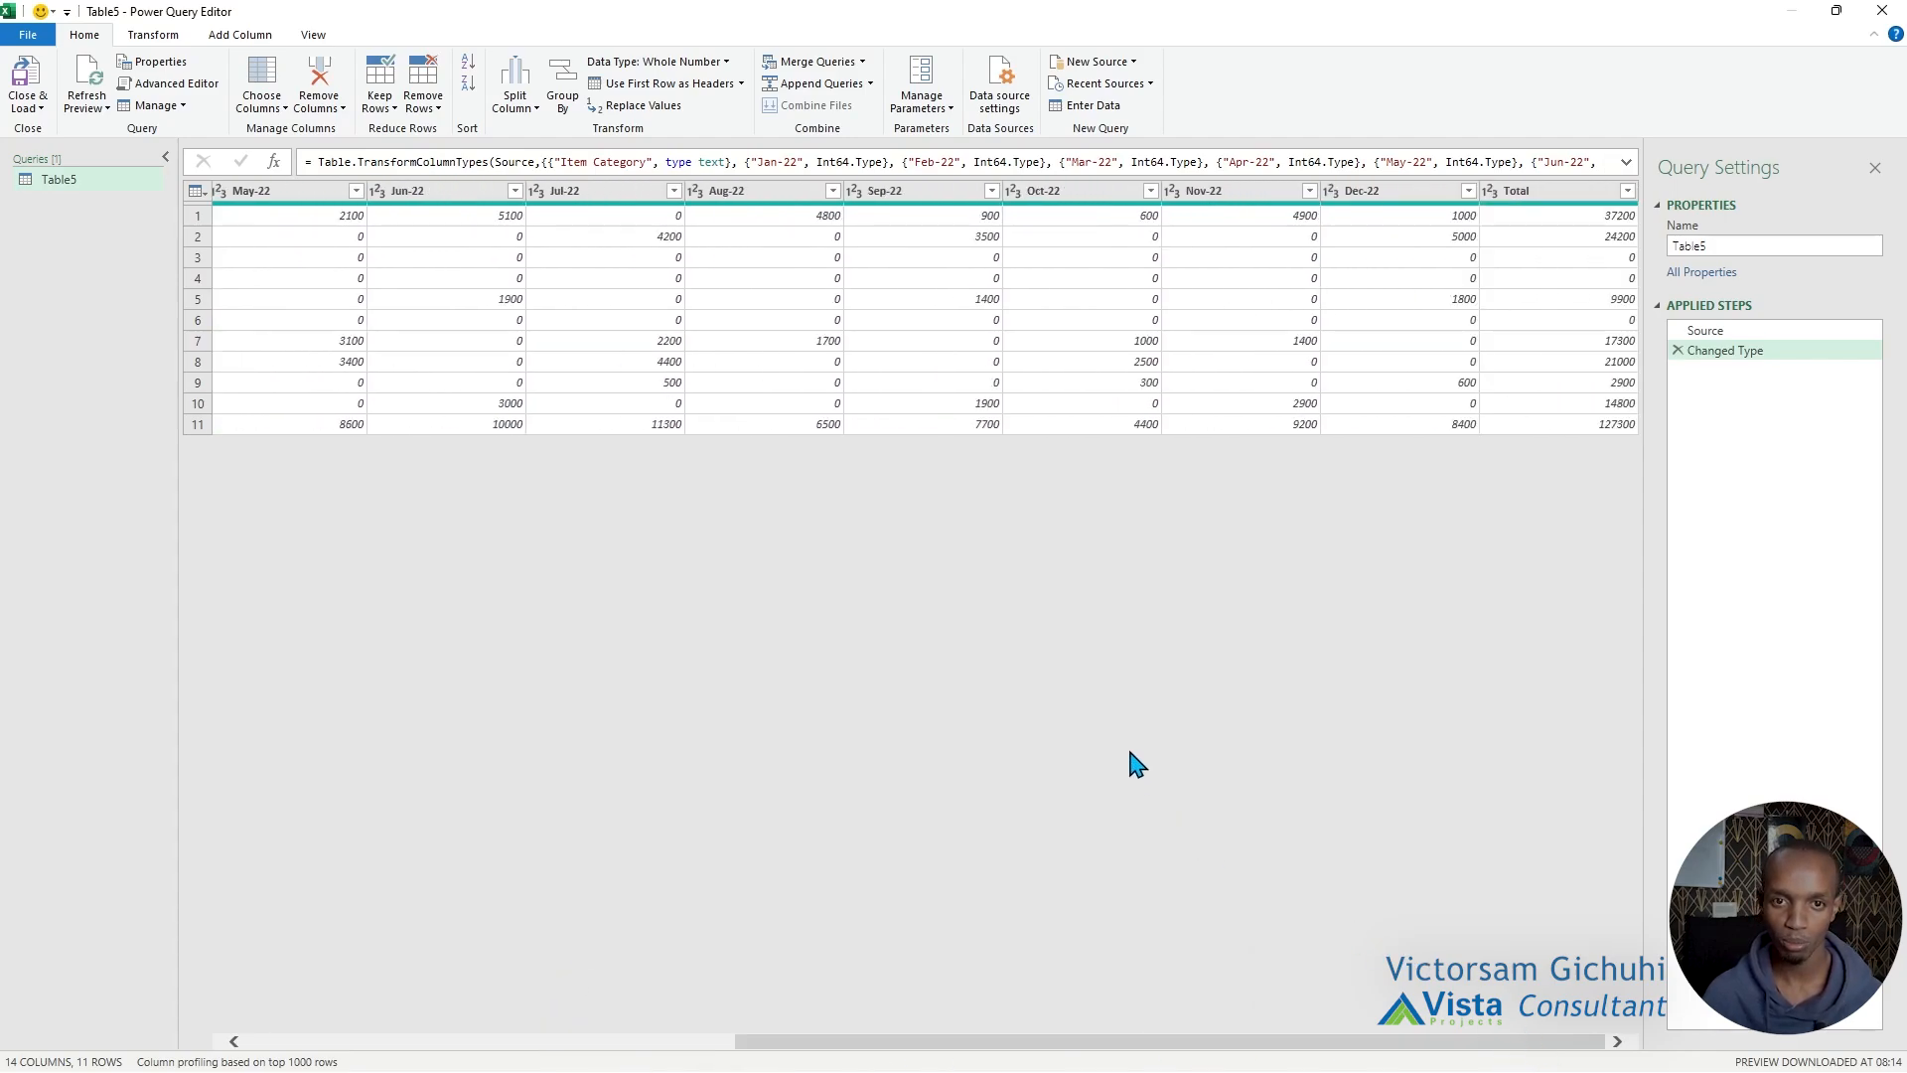
shift+click(1366, 194)
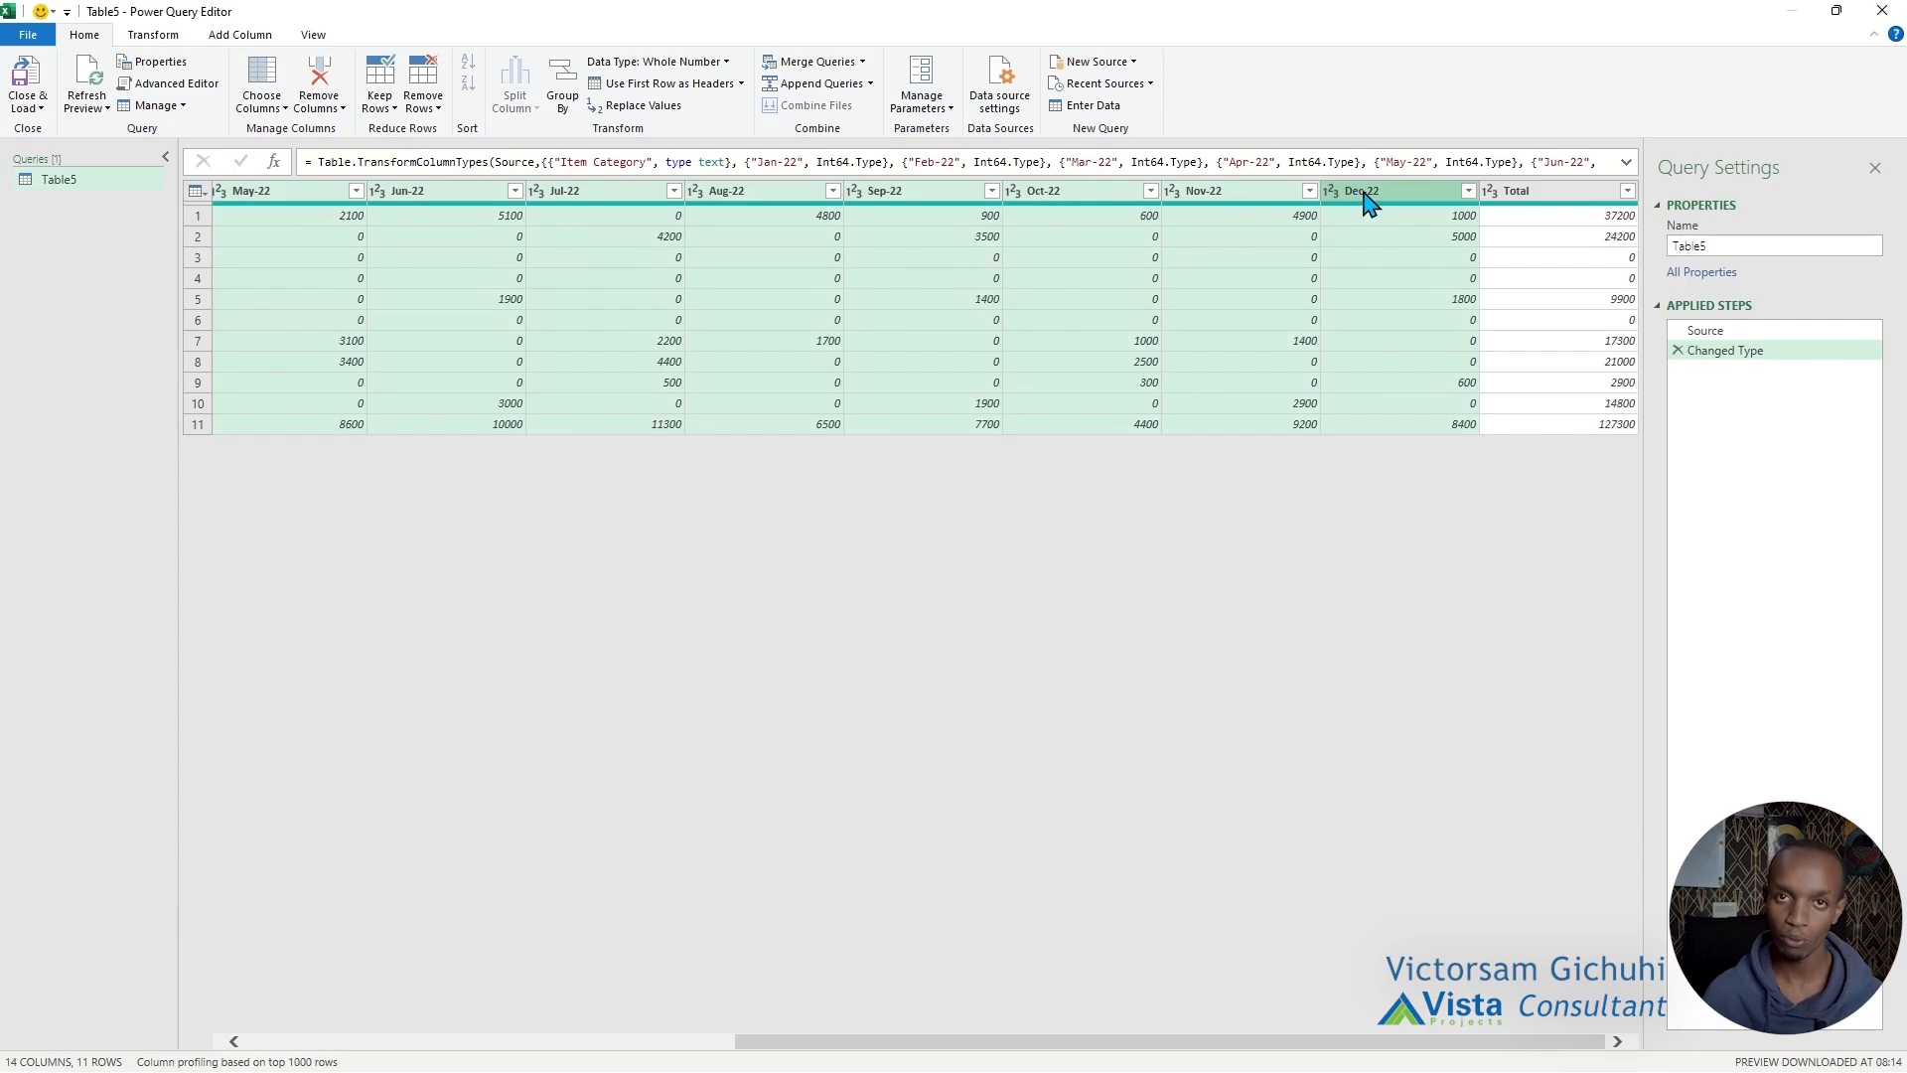
Remove the Total column from the 2022 budget query.
click(1536, 203)
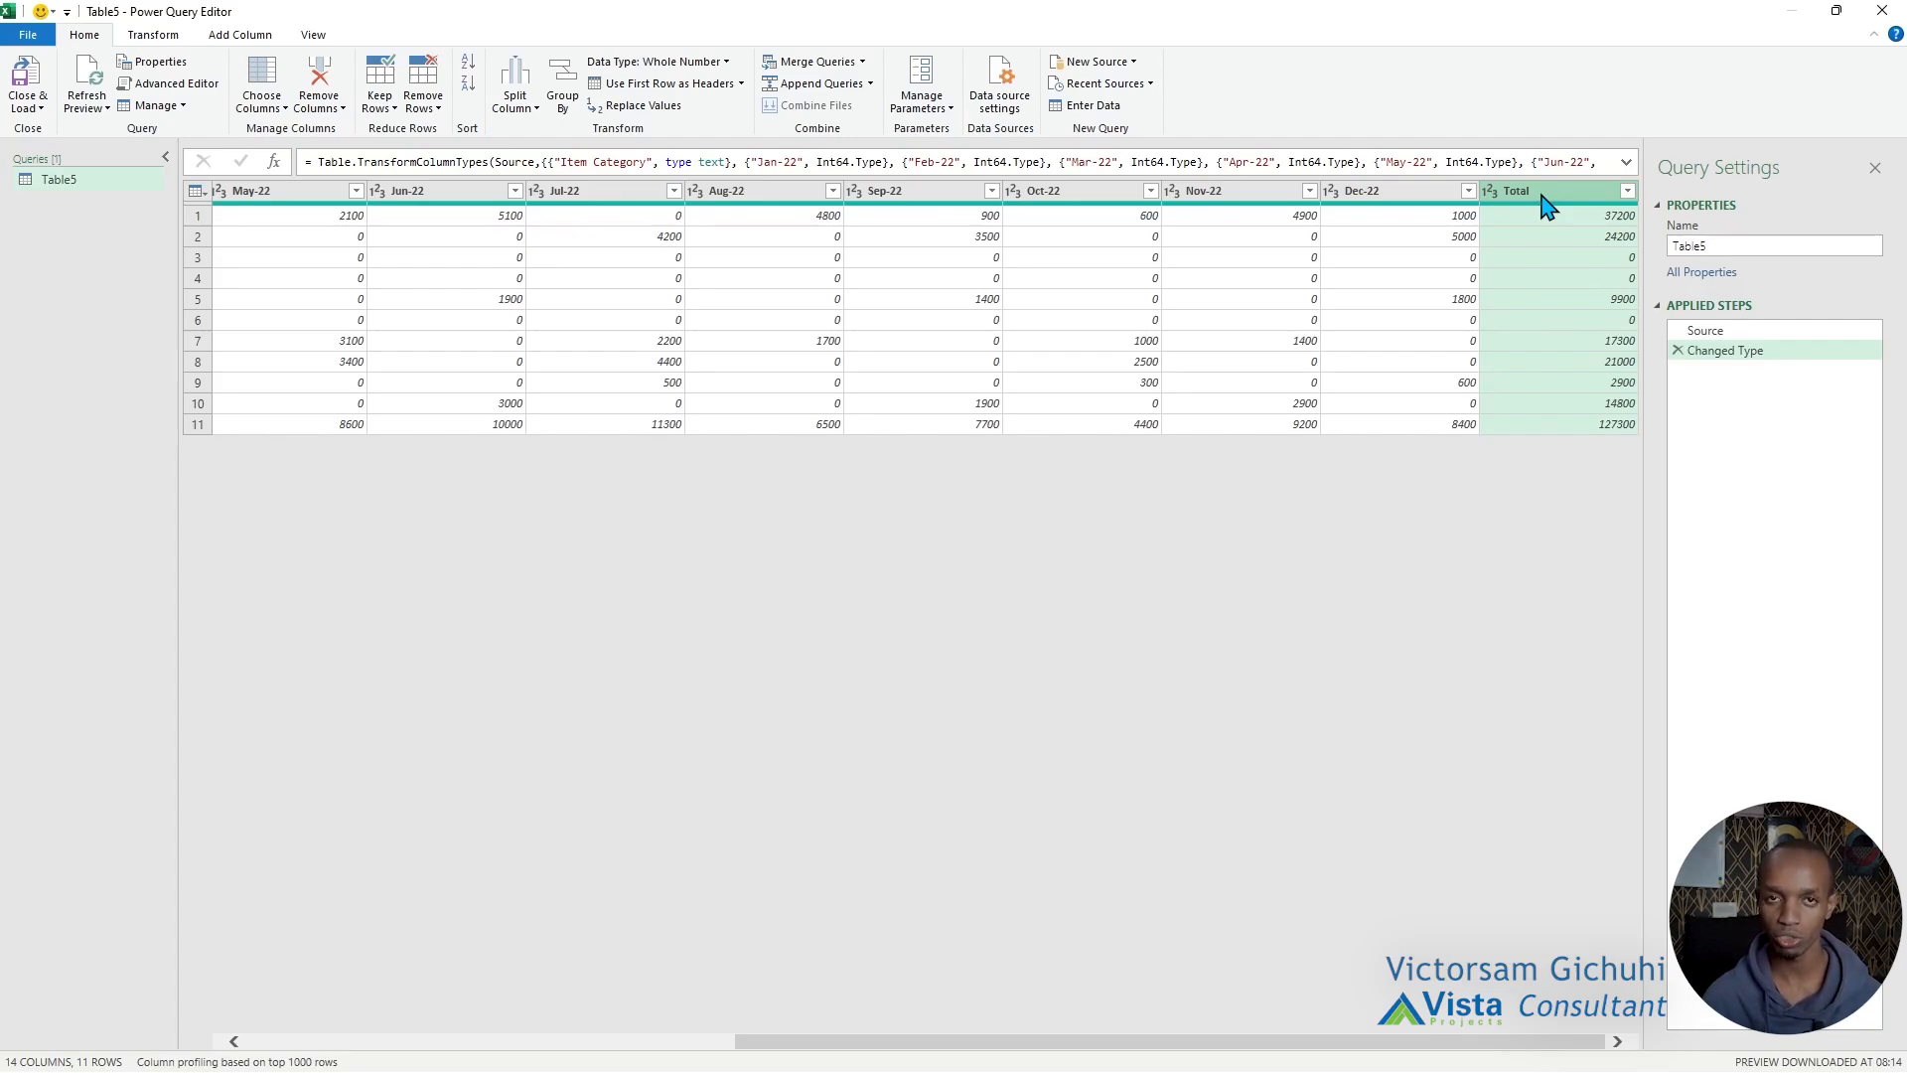
right_click(1547, 205)
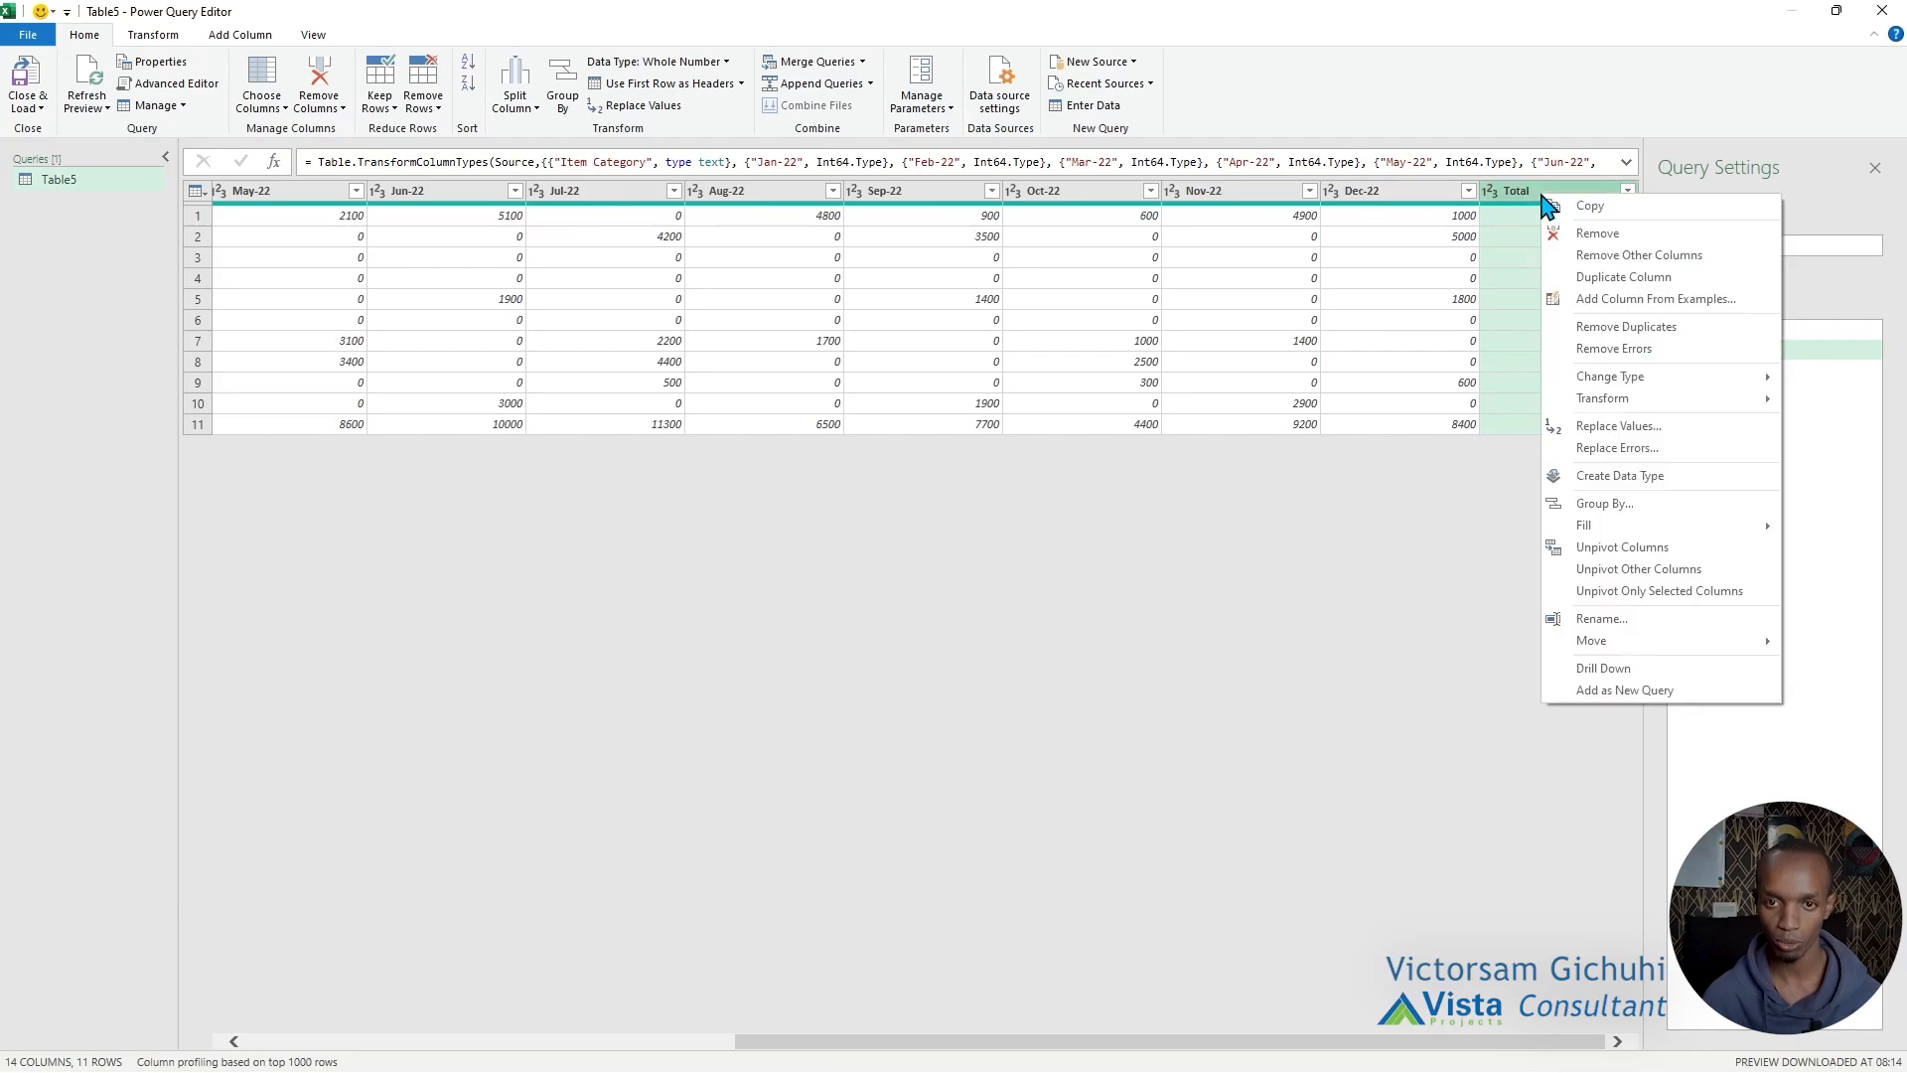
click(1579, 233)
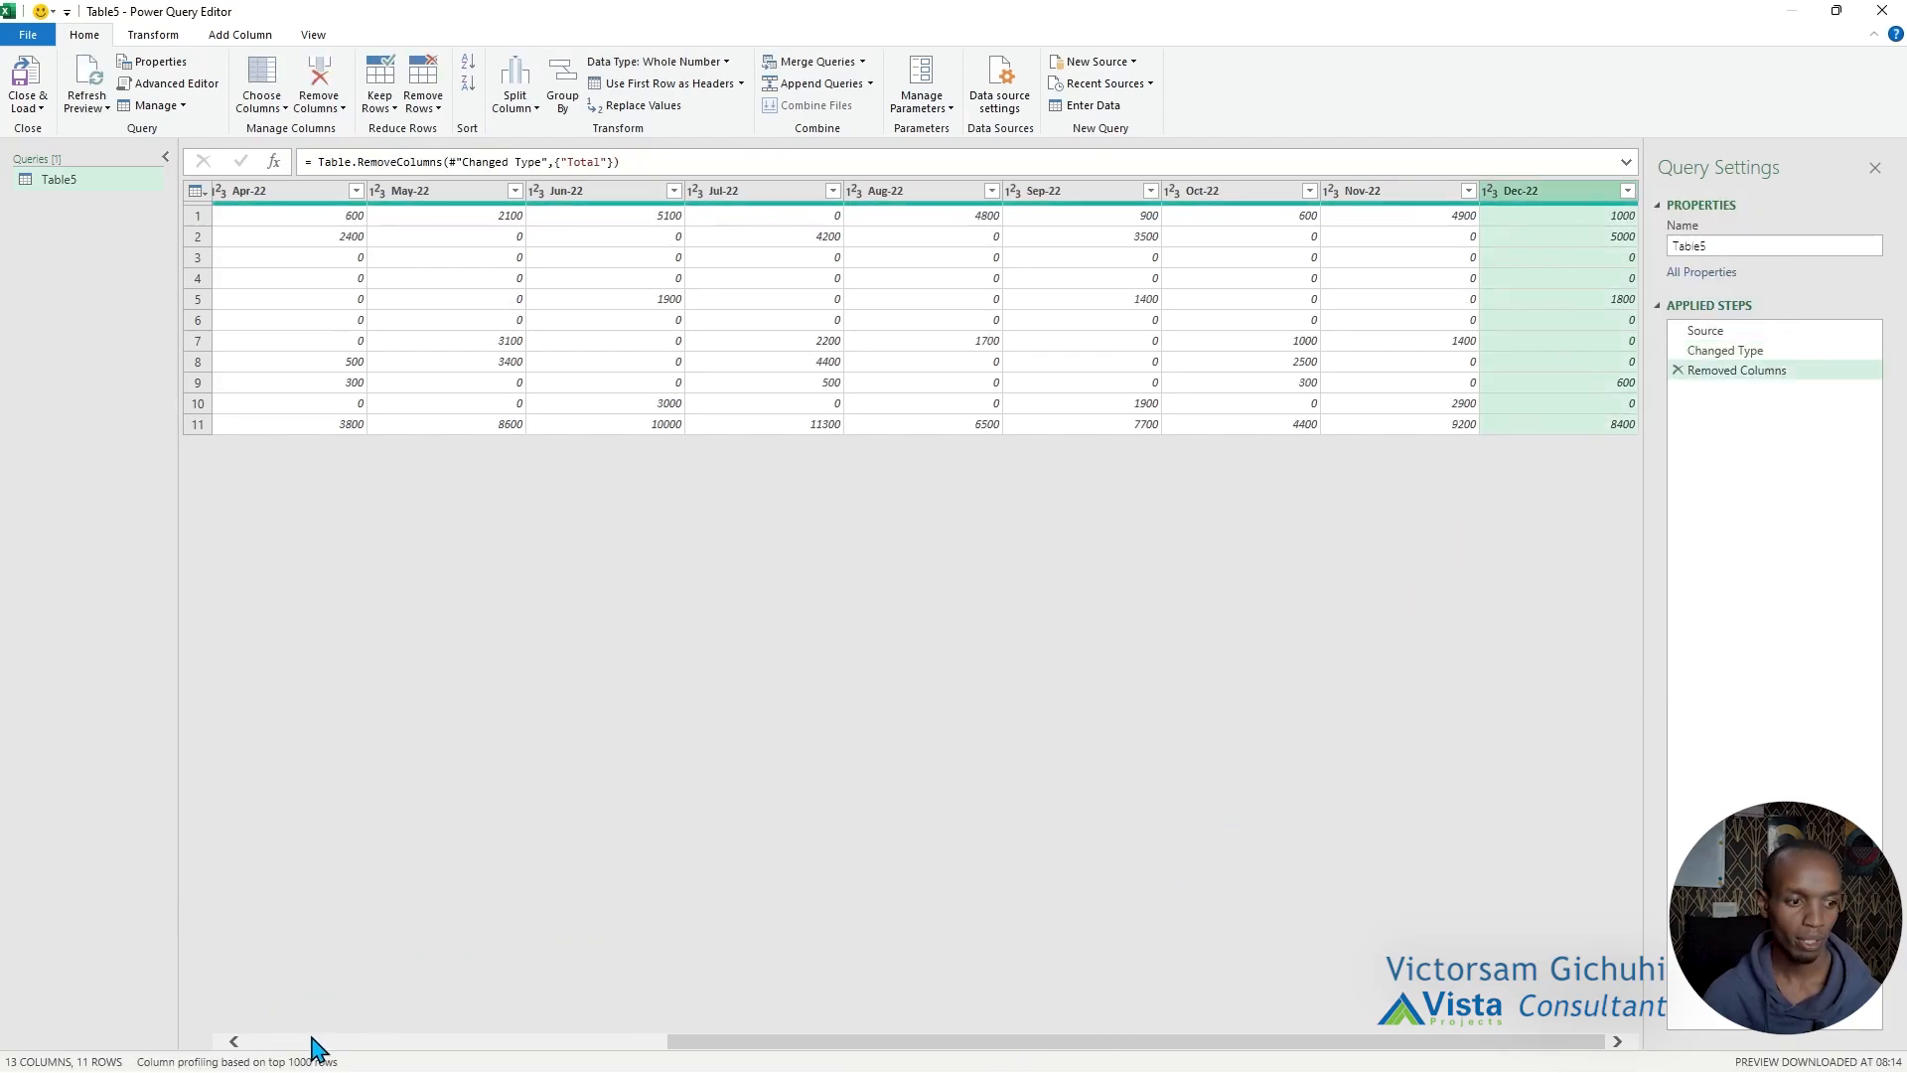
Remove the 2022 Totals row by removing 1 row from the bottom of the query.
click(354, 1041)
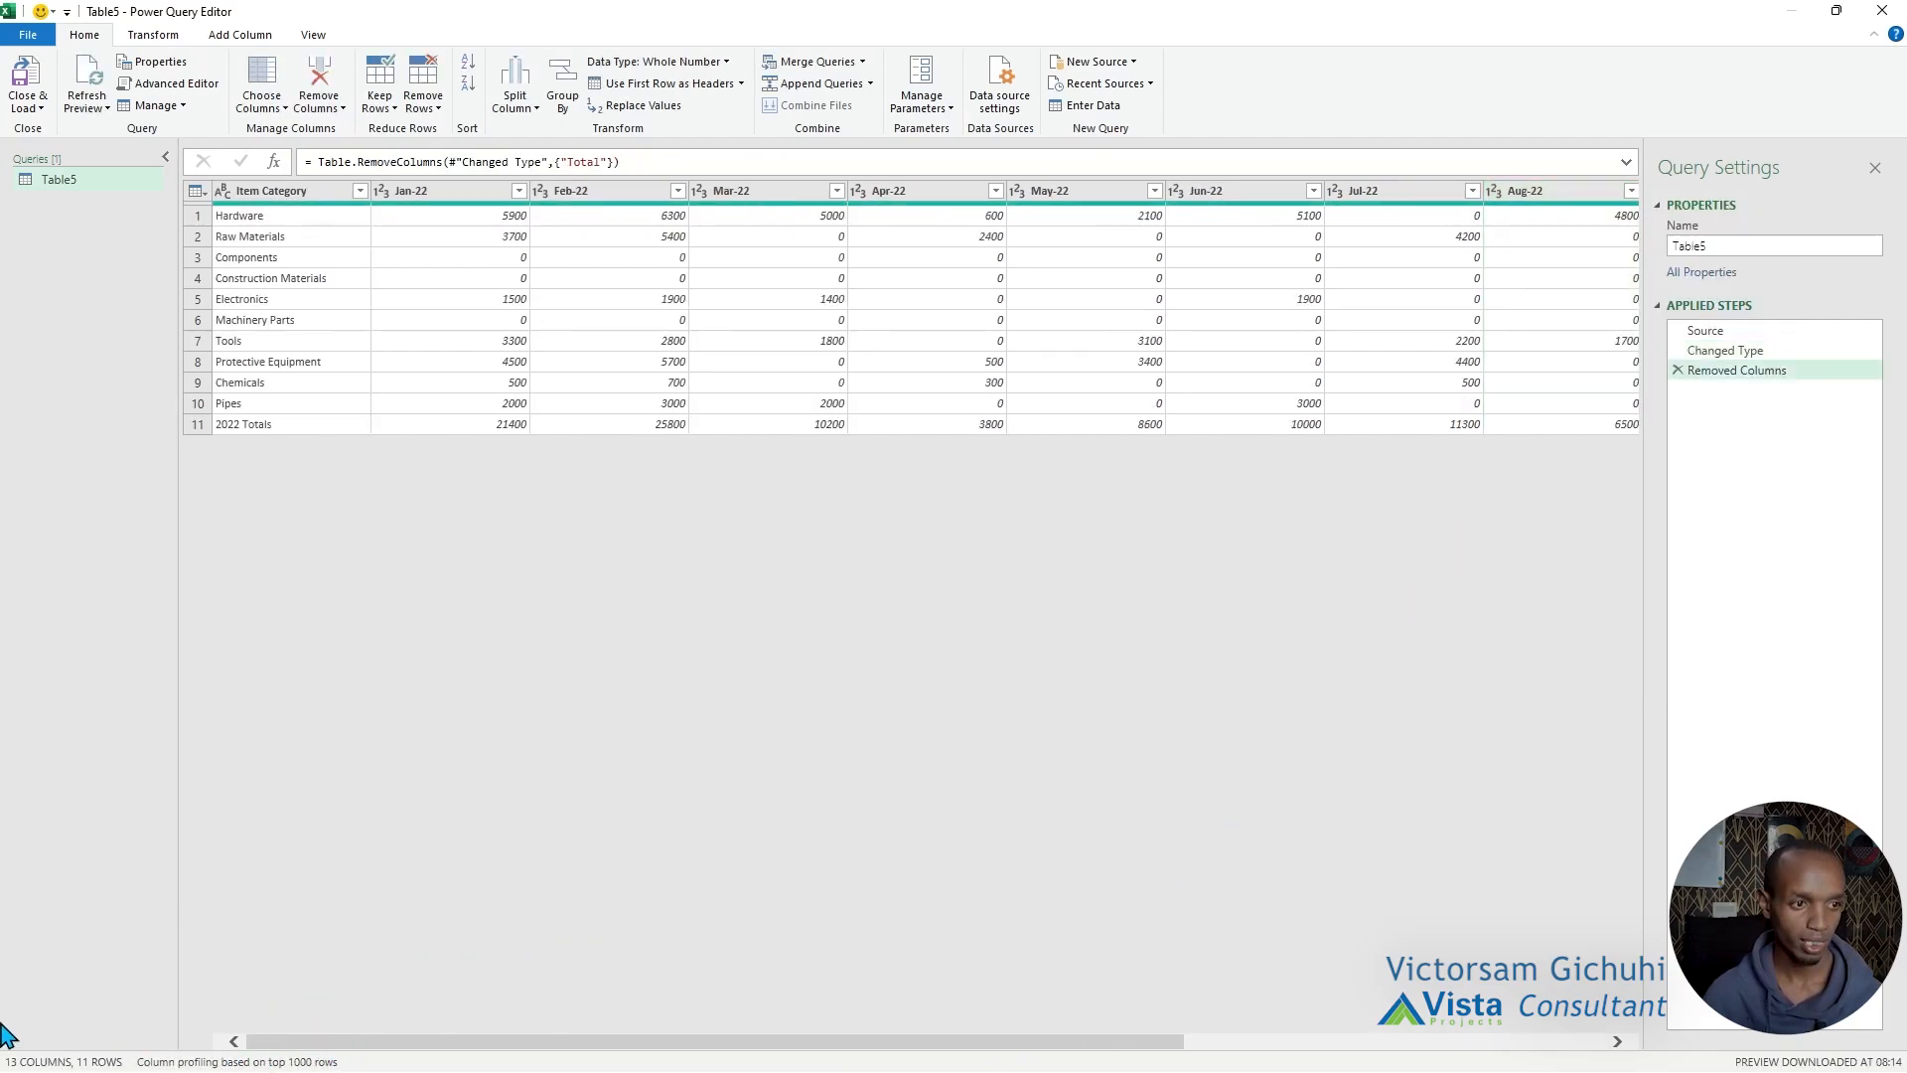
click(198, 426)
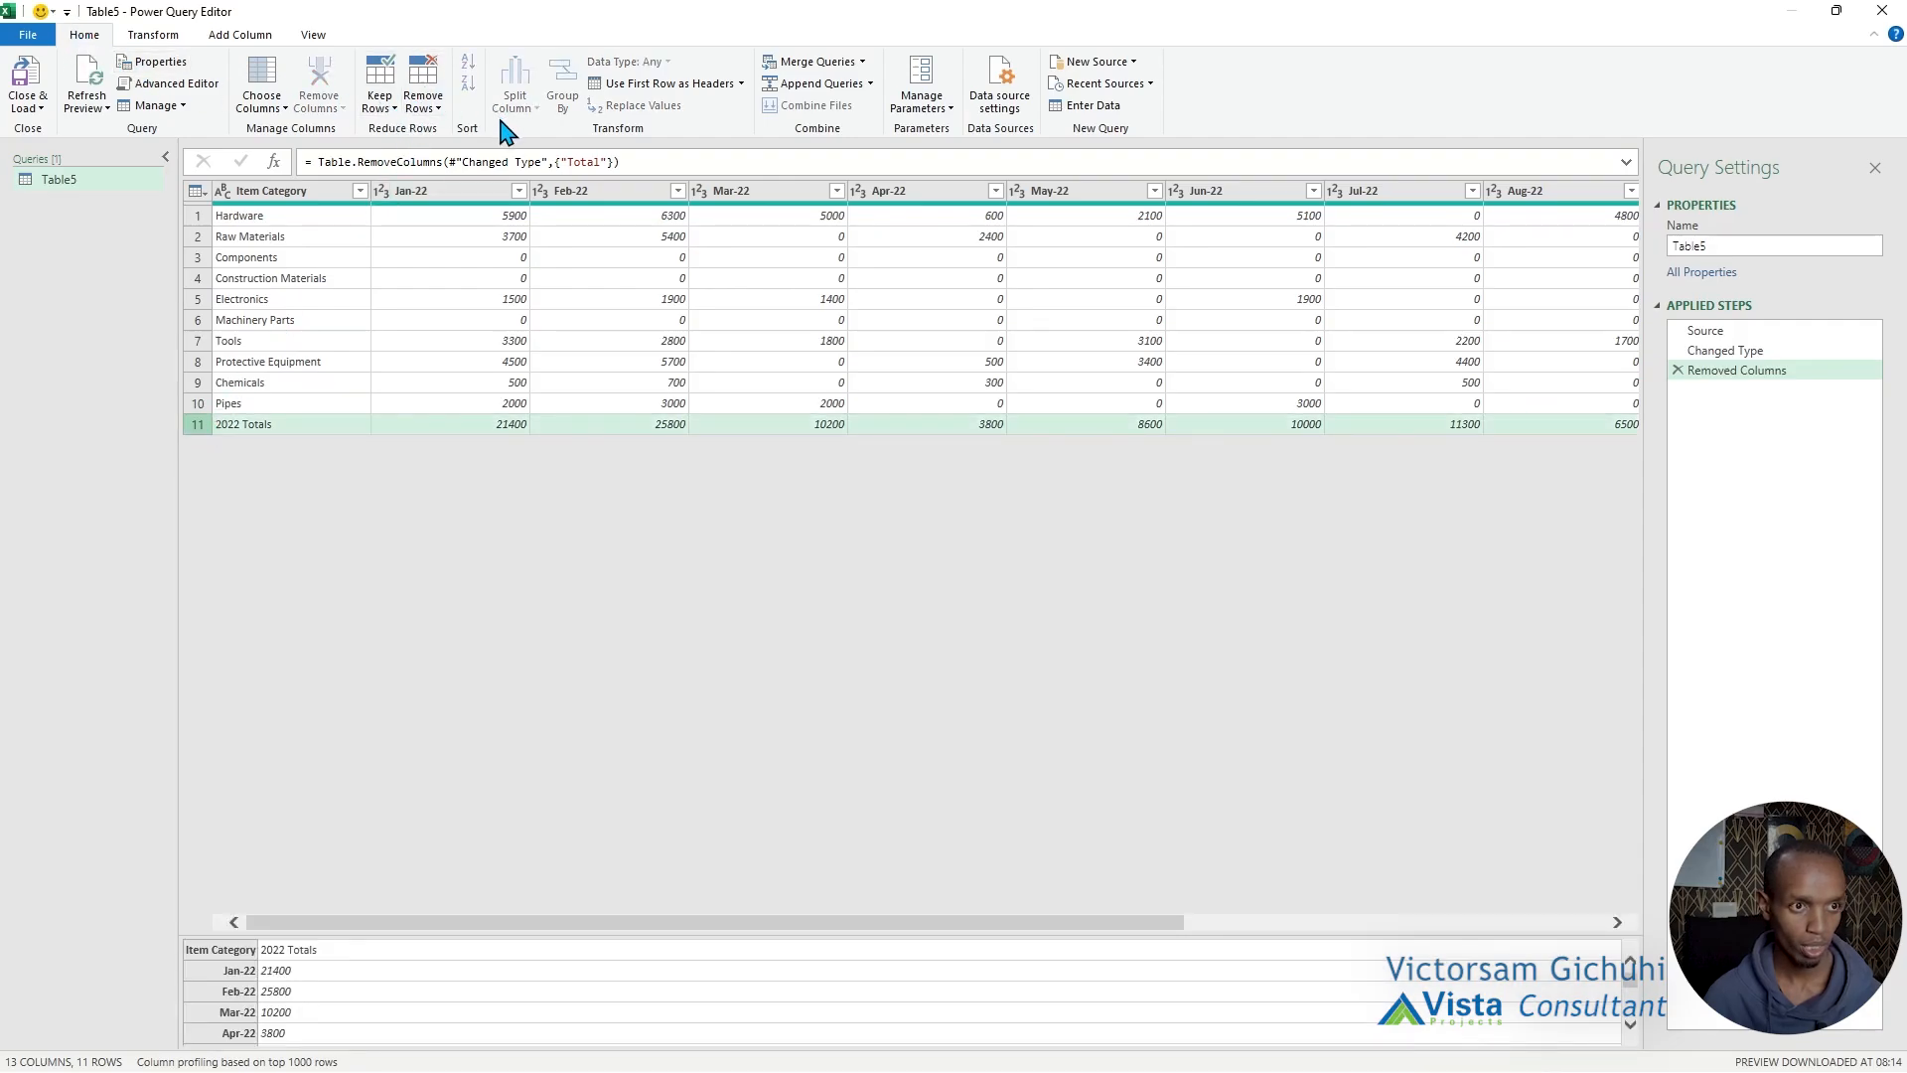
click(433, 107)
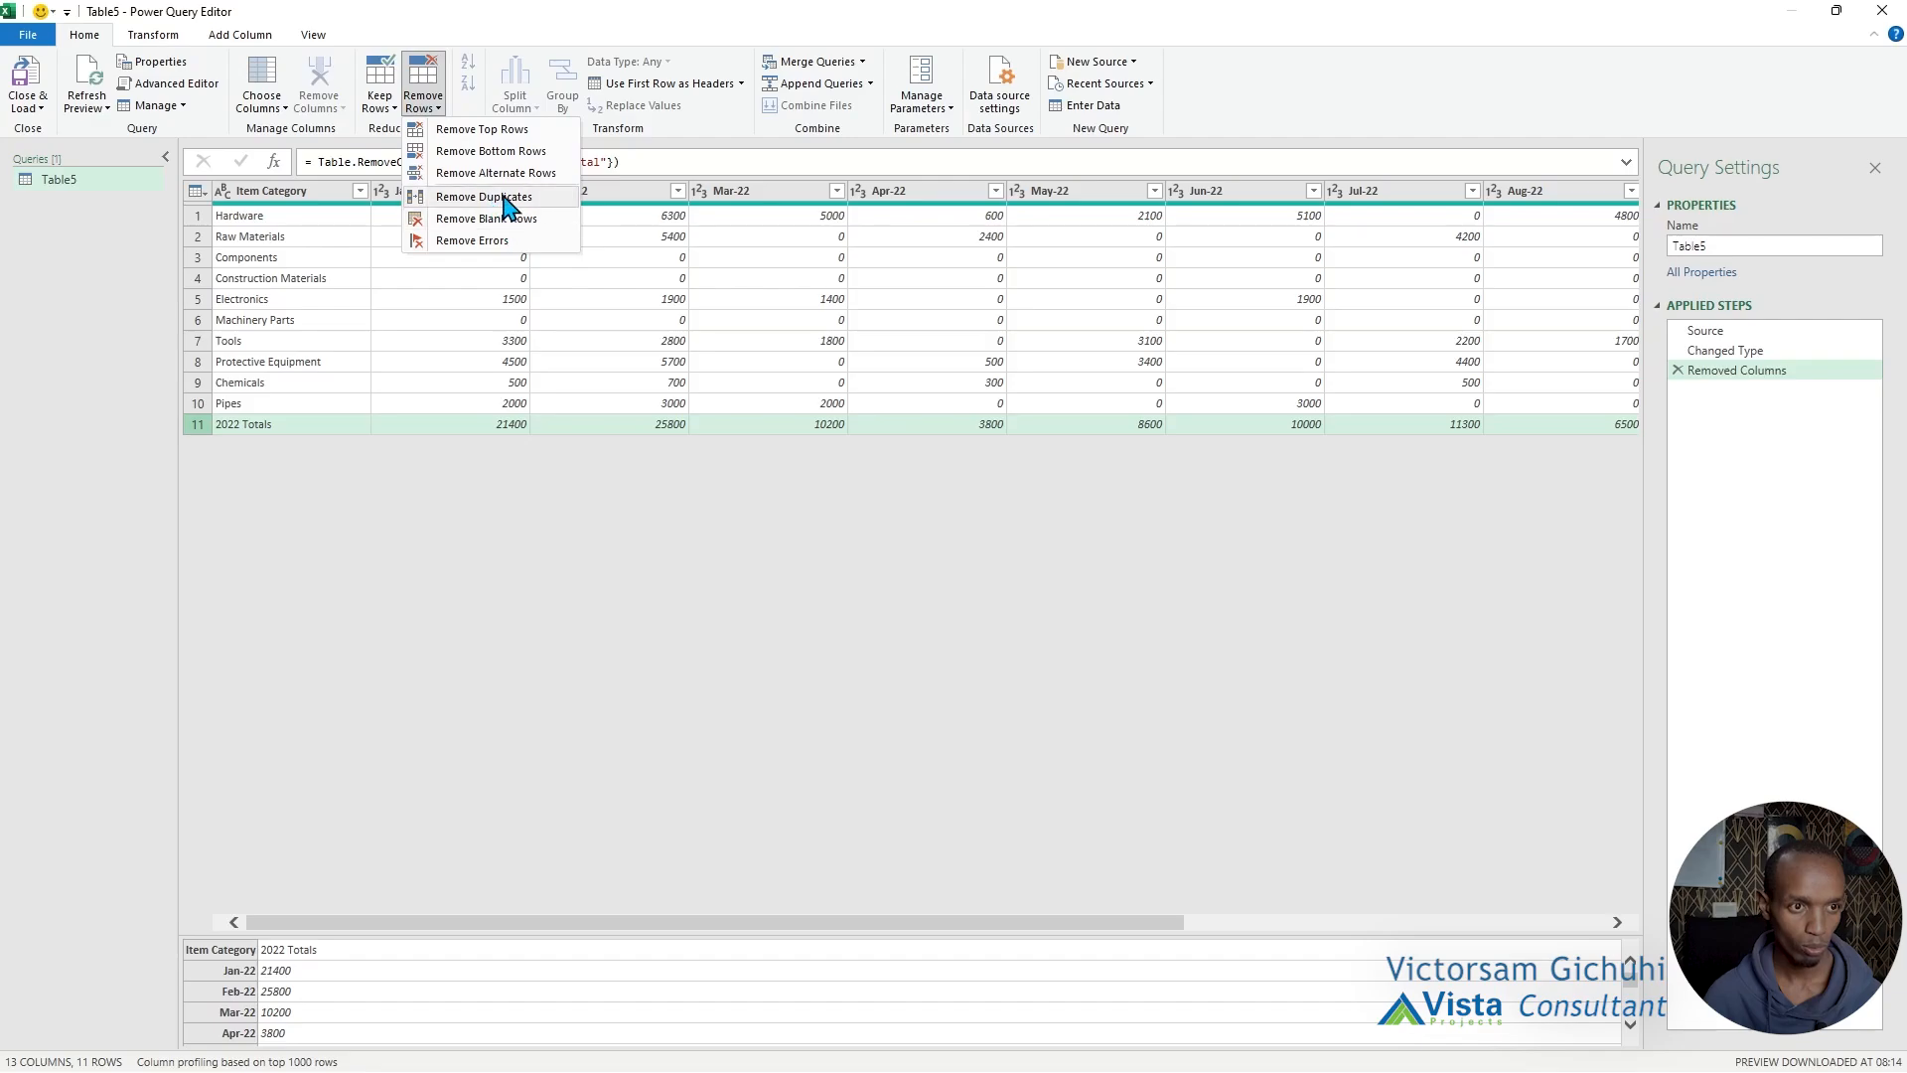
click(536, 155)
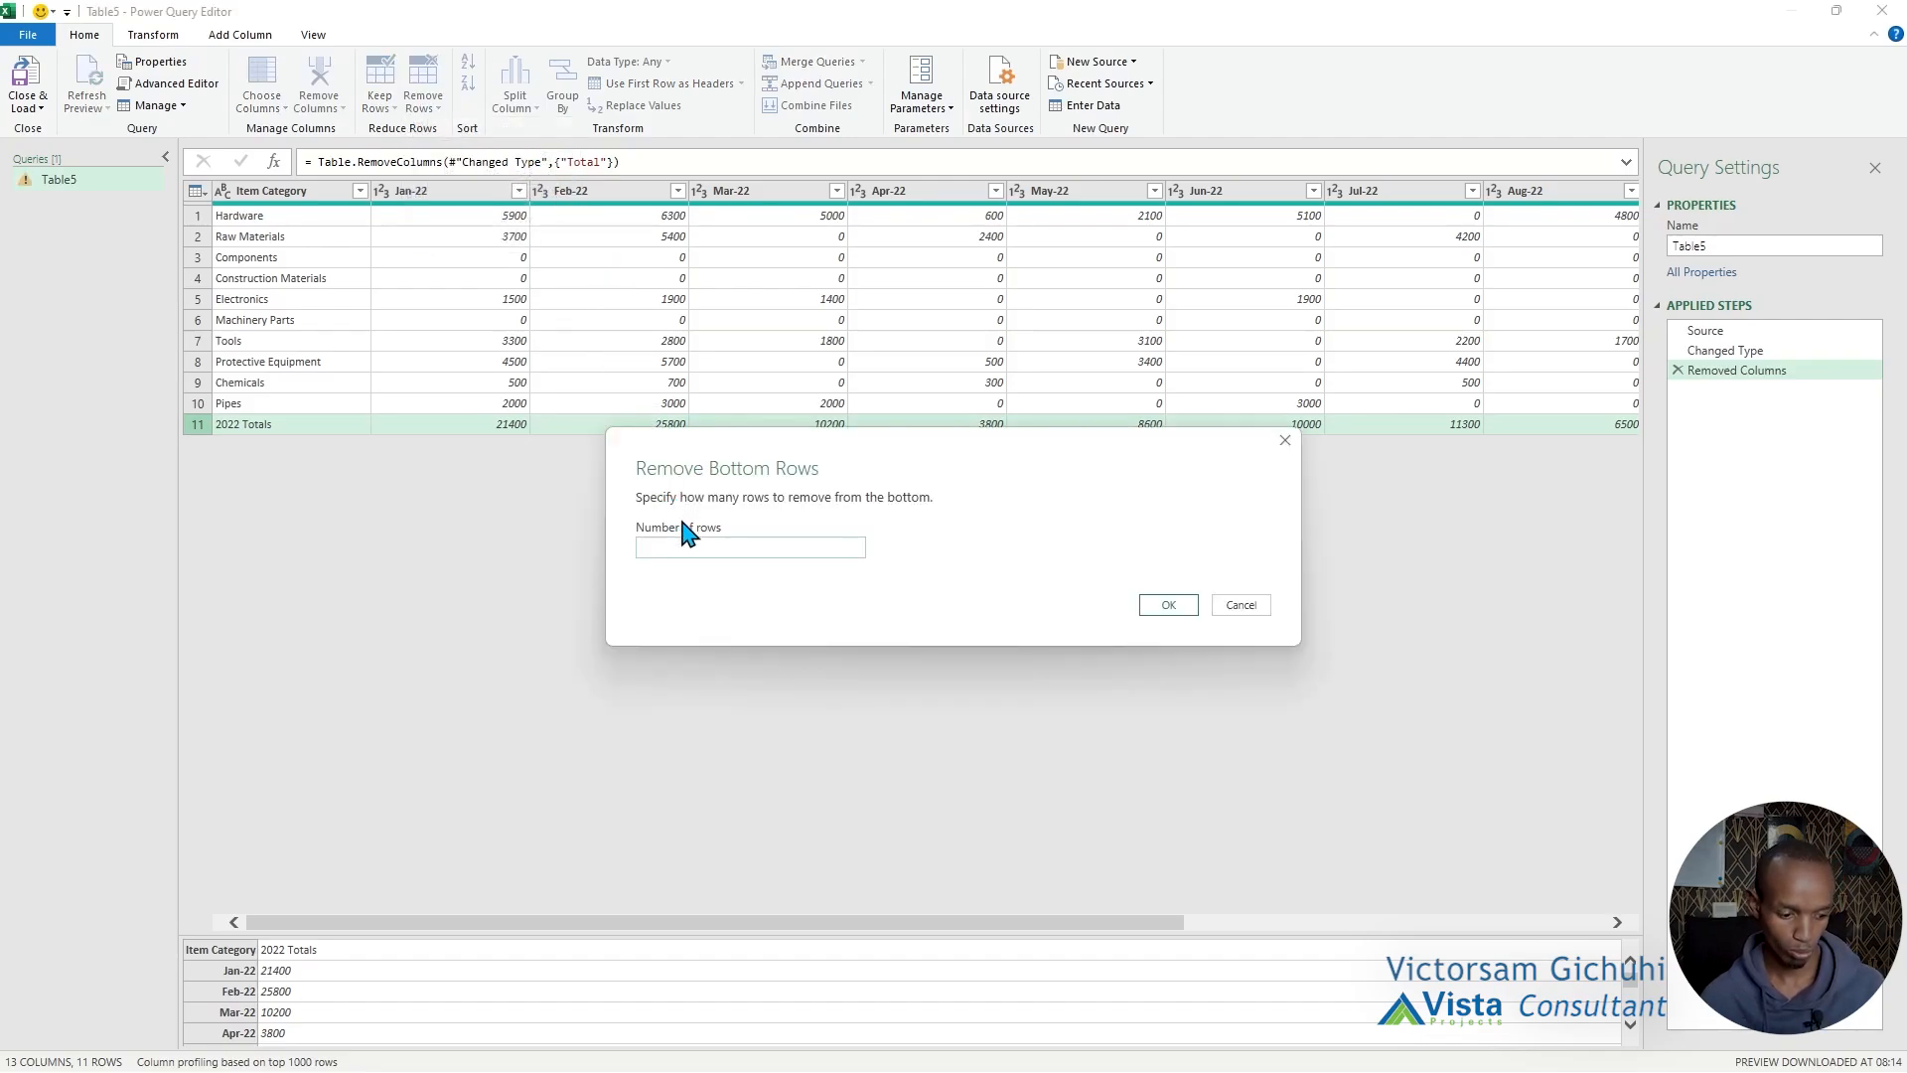
click(1168, 605)
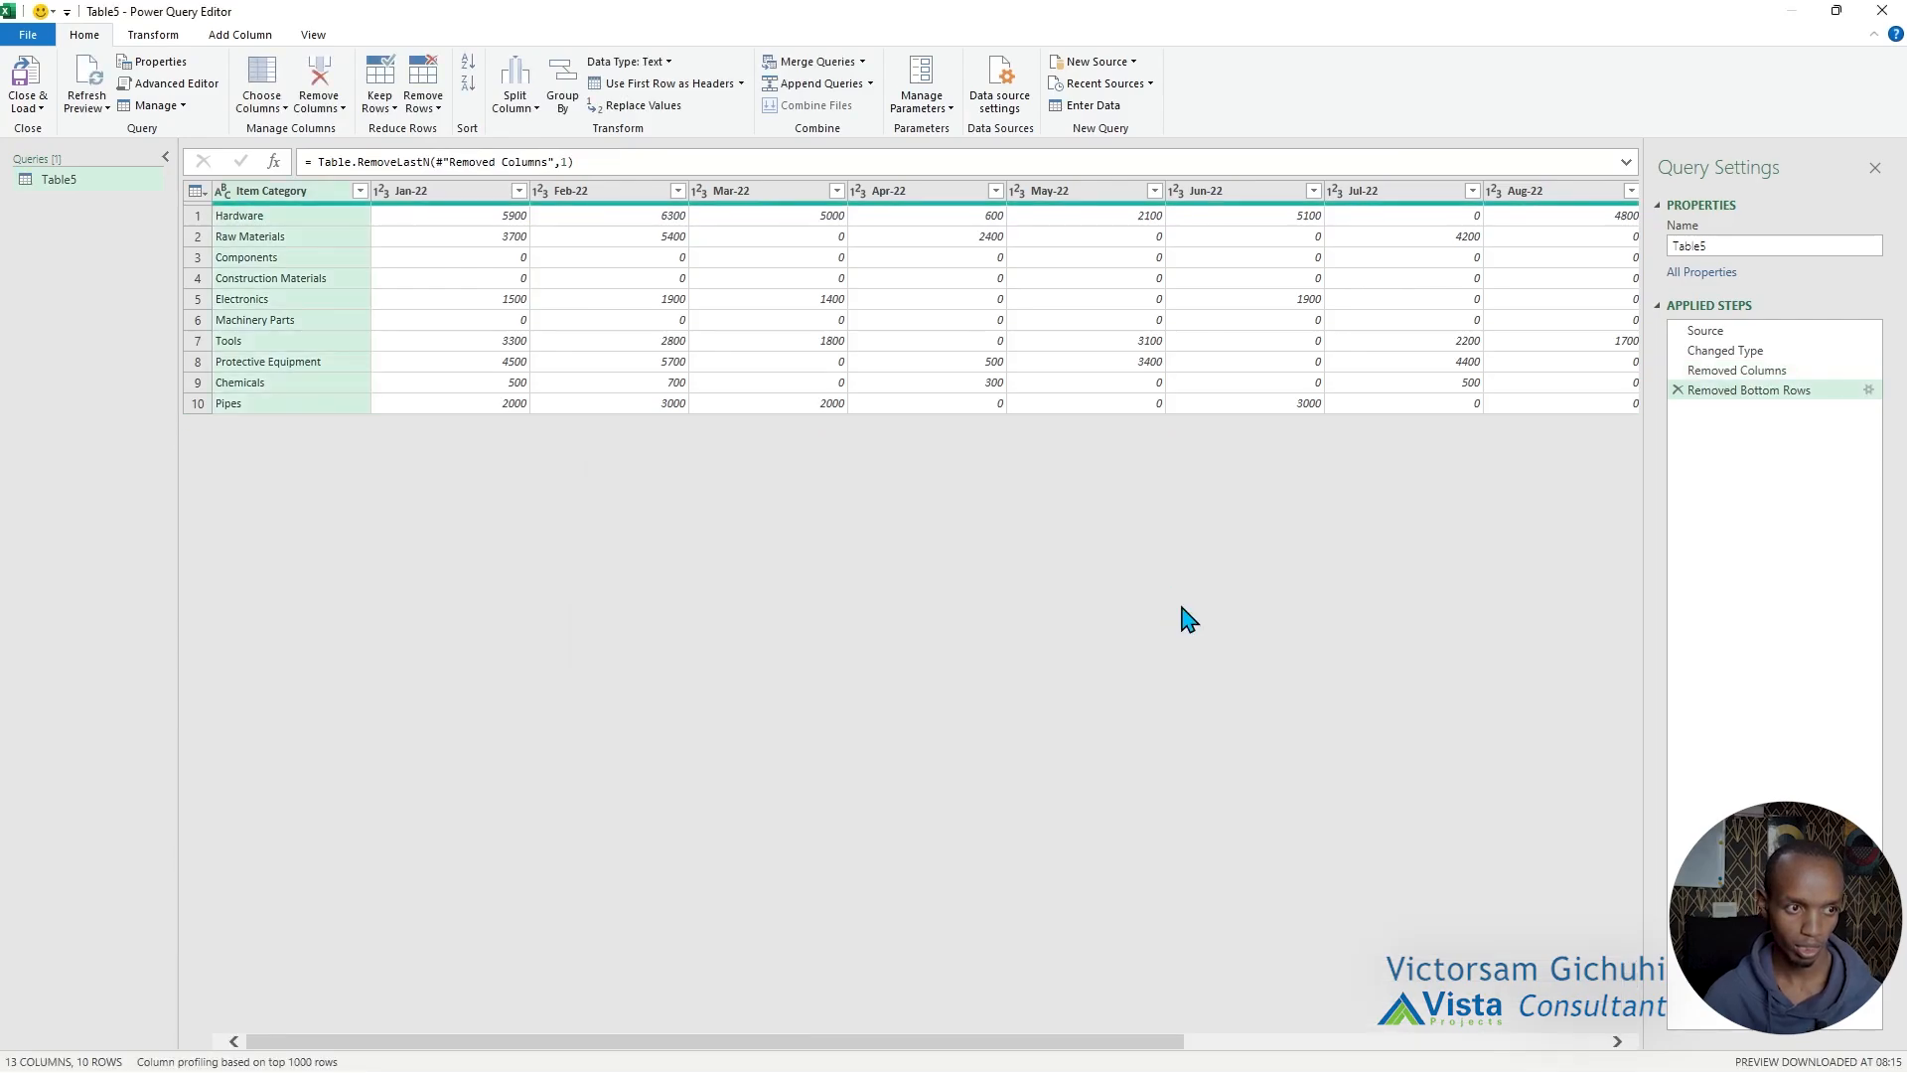
Unpivot the month columns from Jan-22 through Dec-22 into attribute-value rows.
click(407, 197)
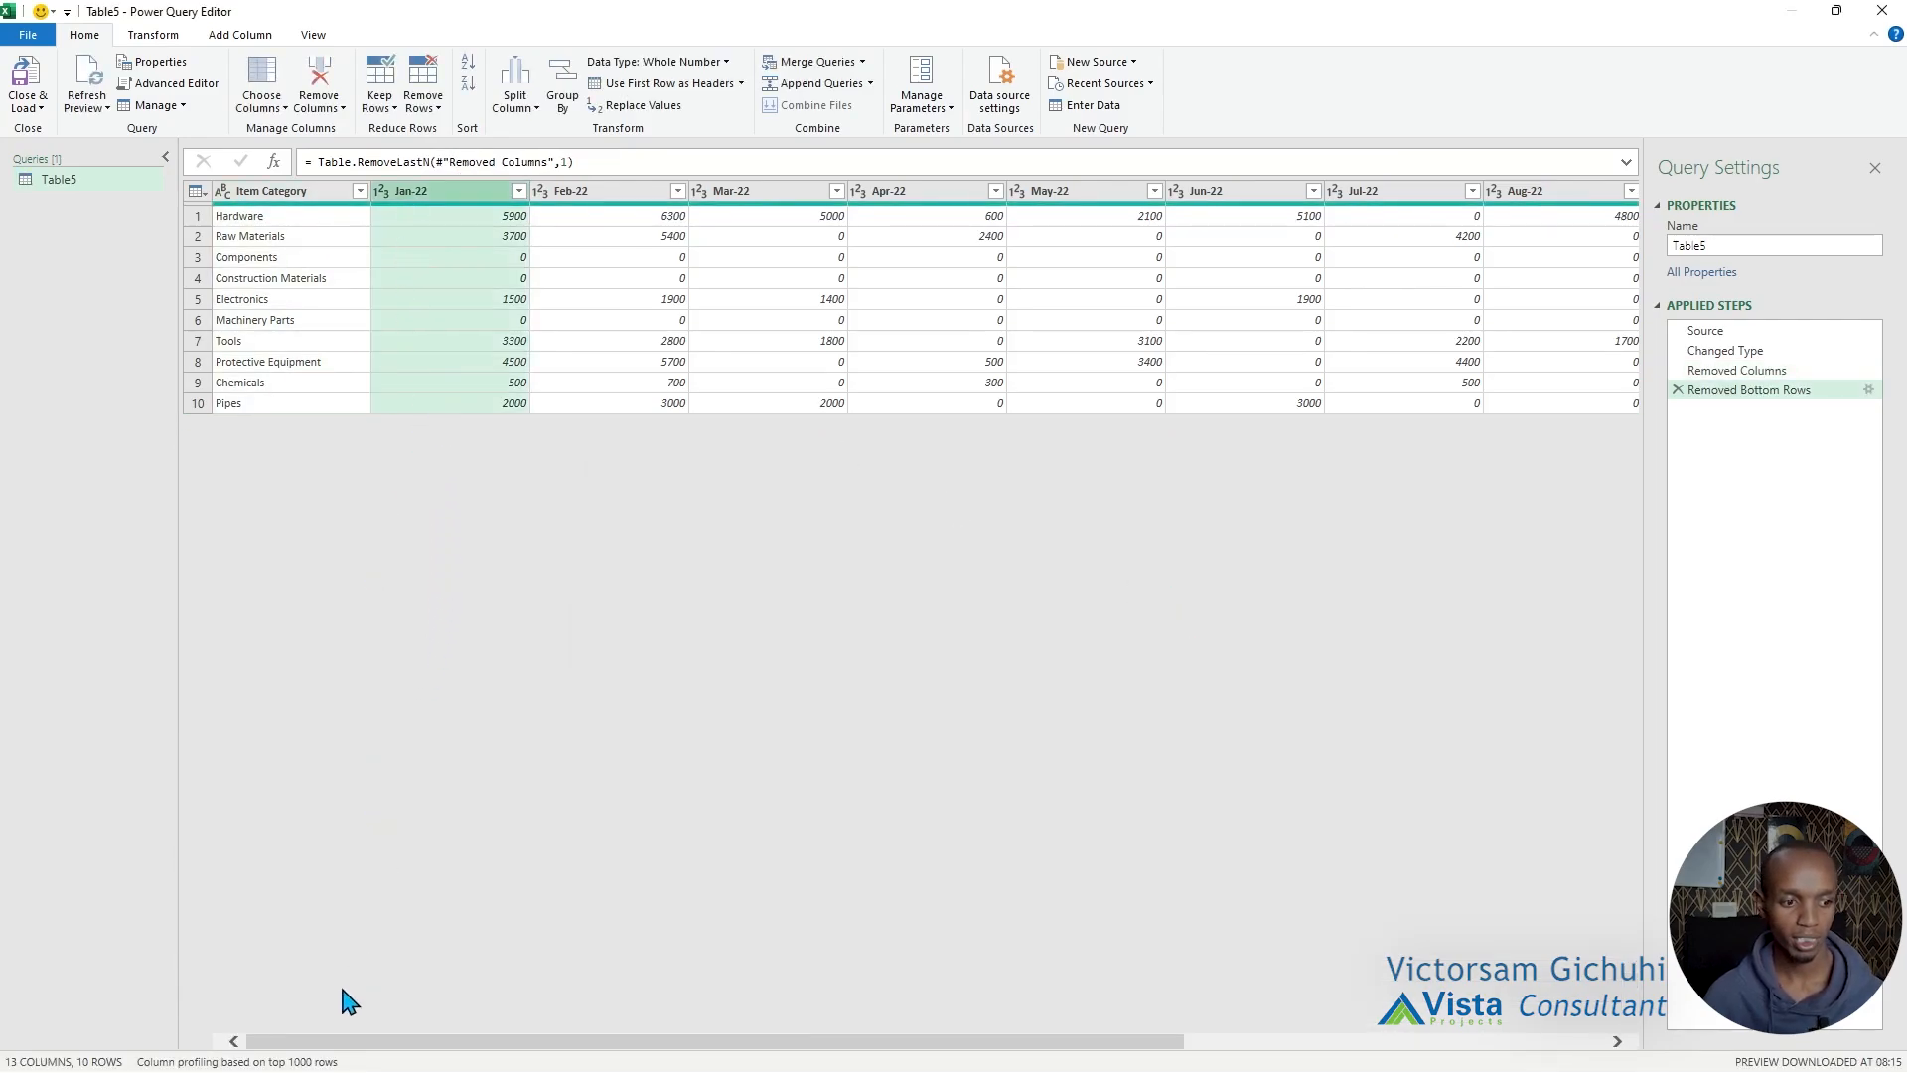
scroll(308, 1048, right, 5)
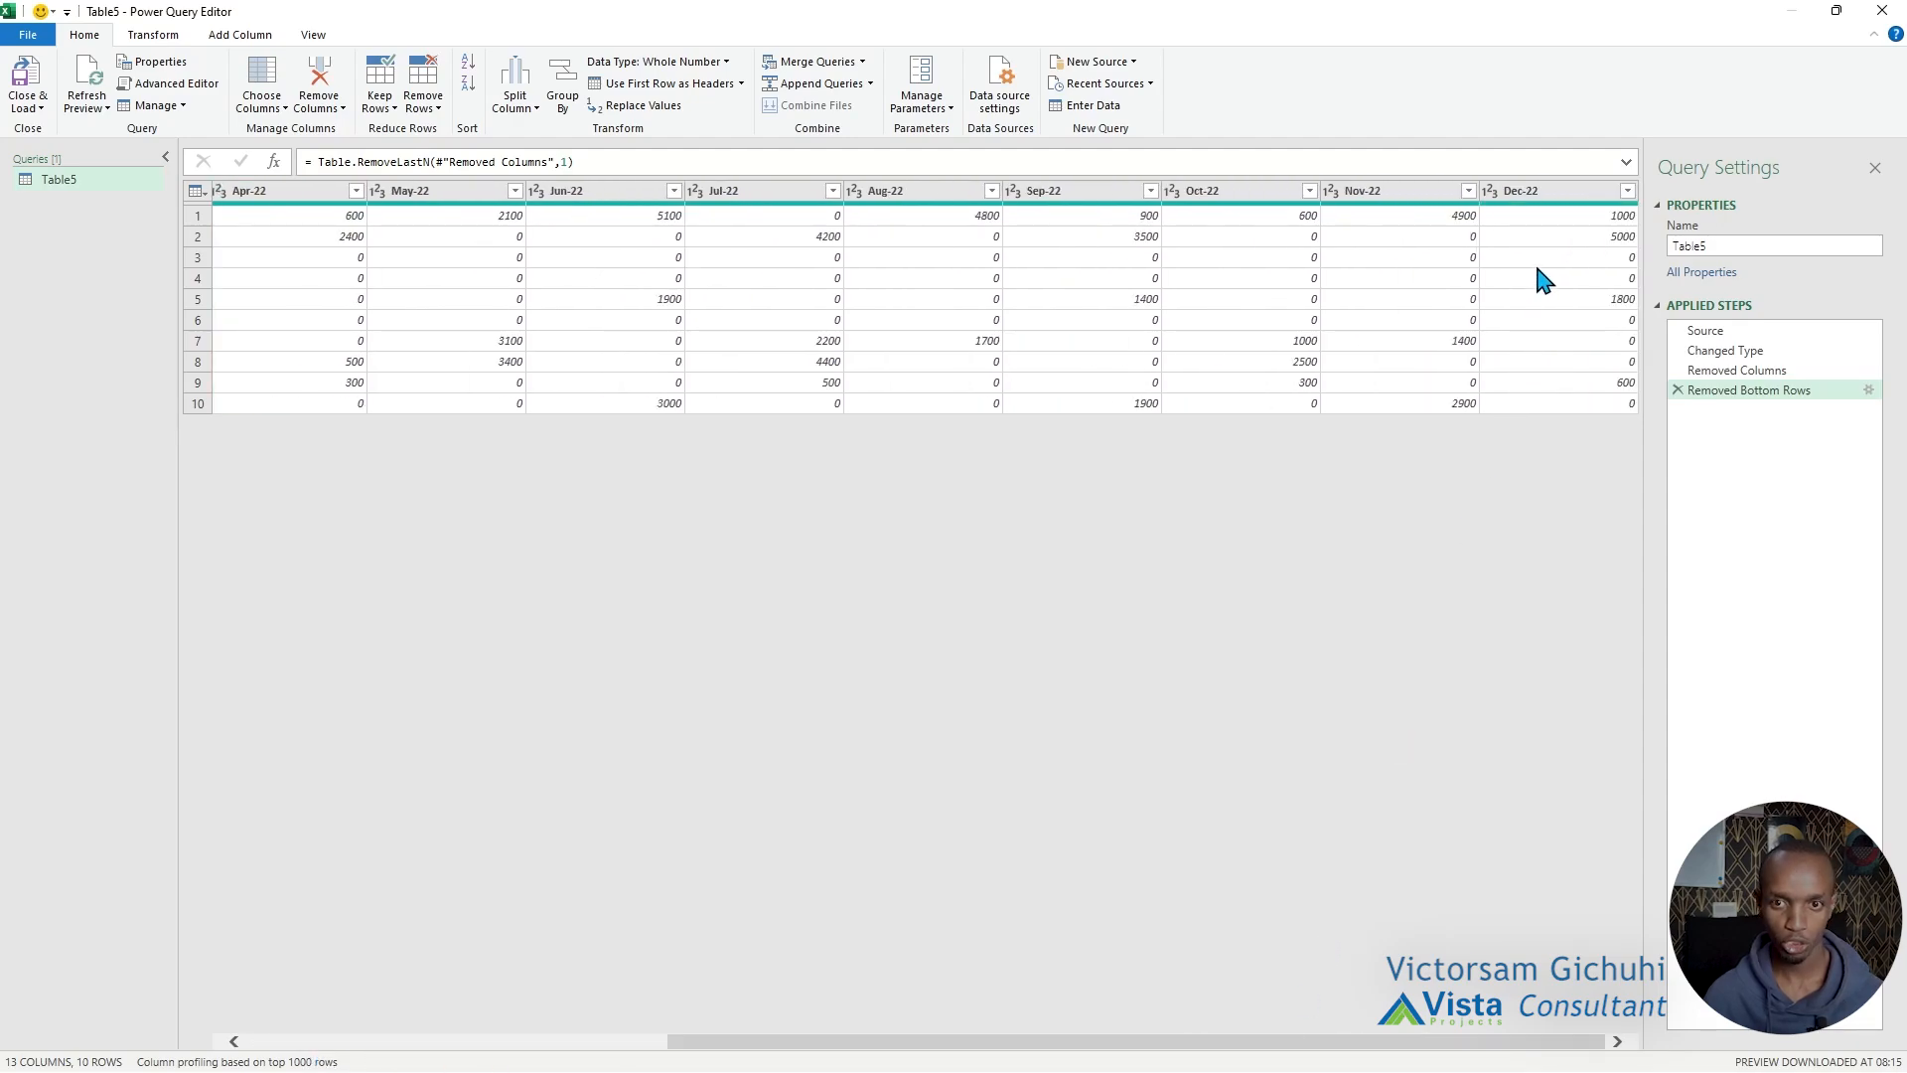
shift+click(1543, 198)
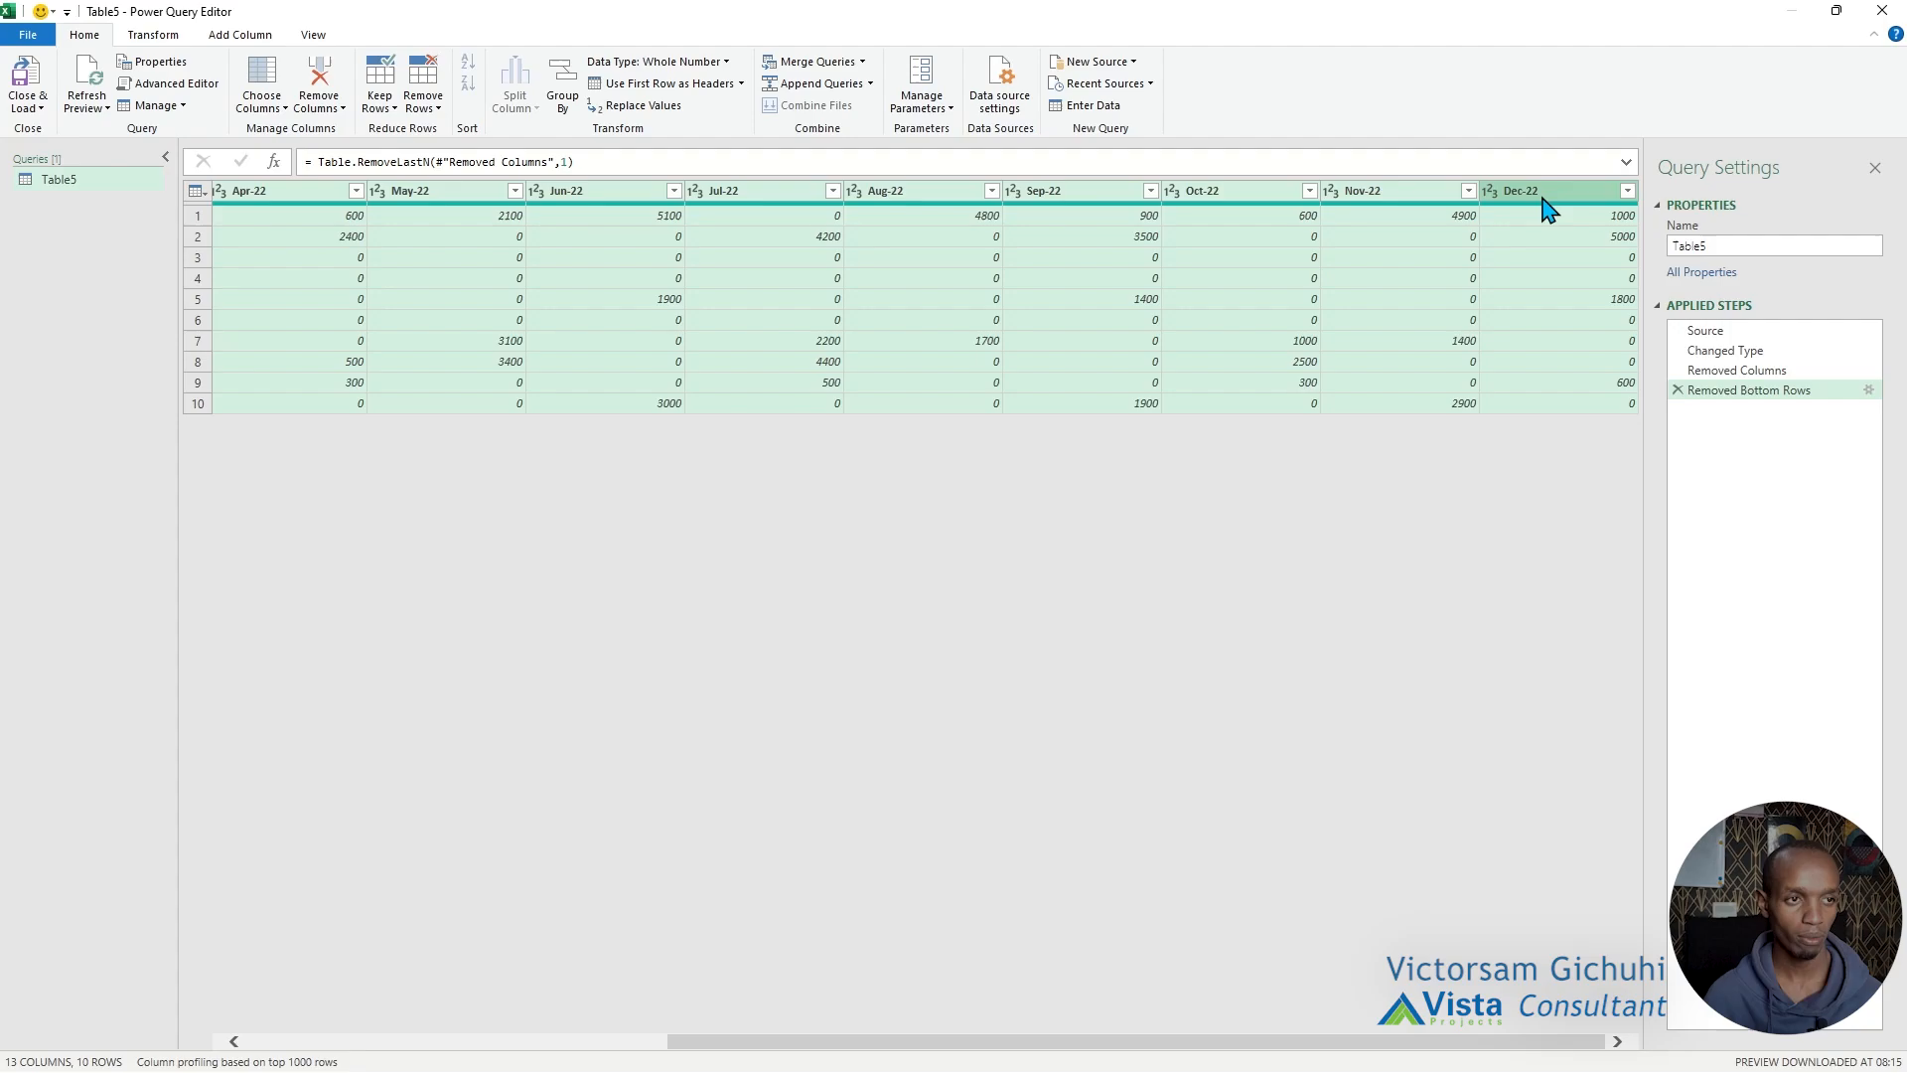
click(169, 37)
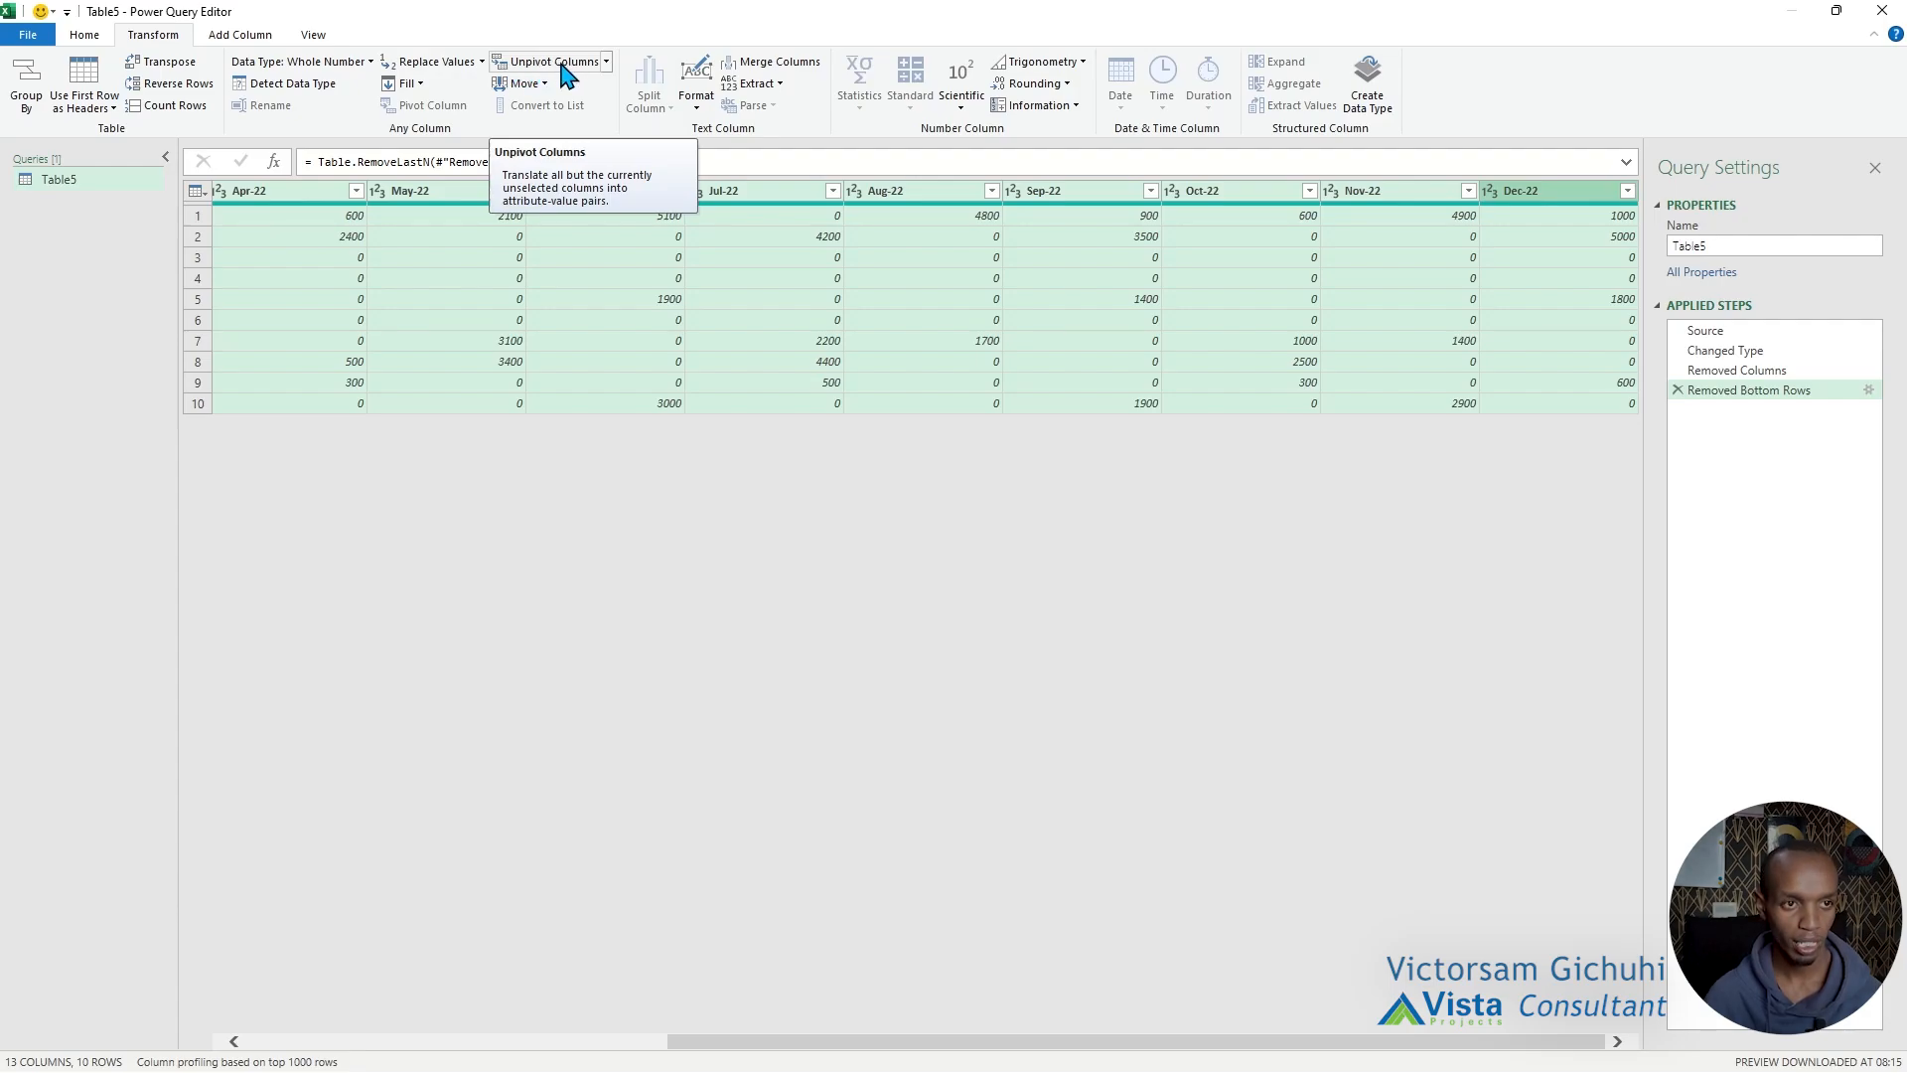
click(605, 65)
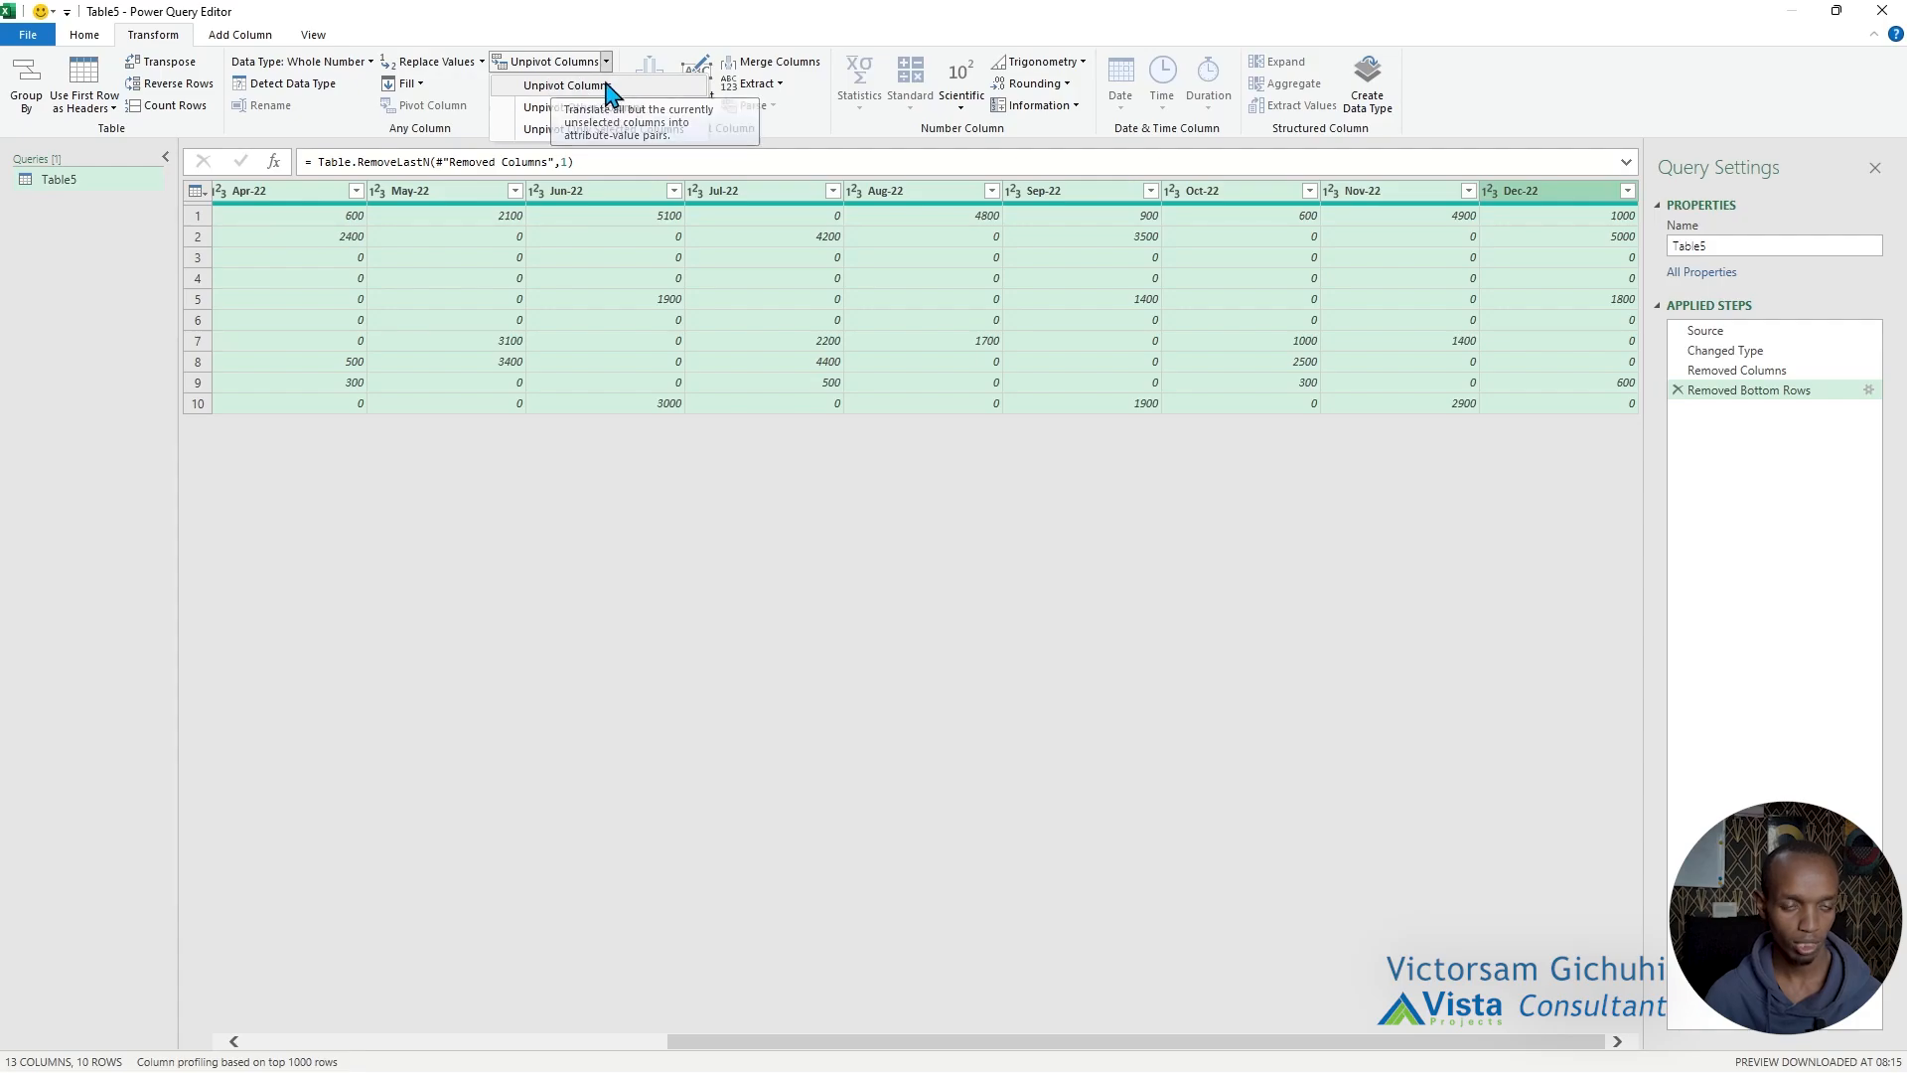
click(601, 87)
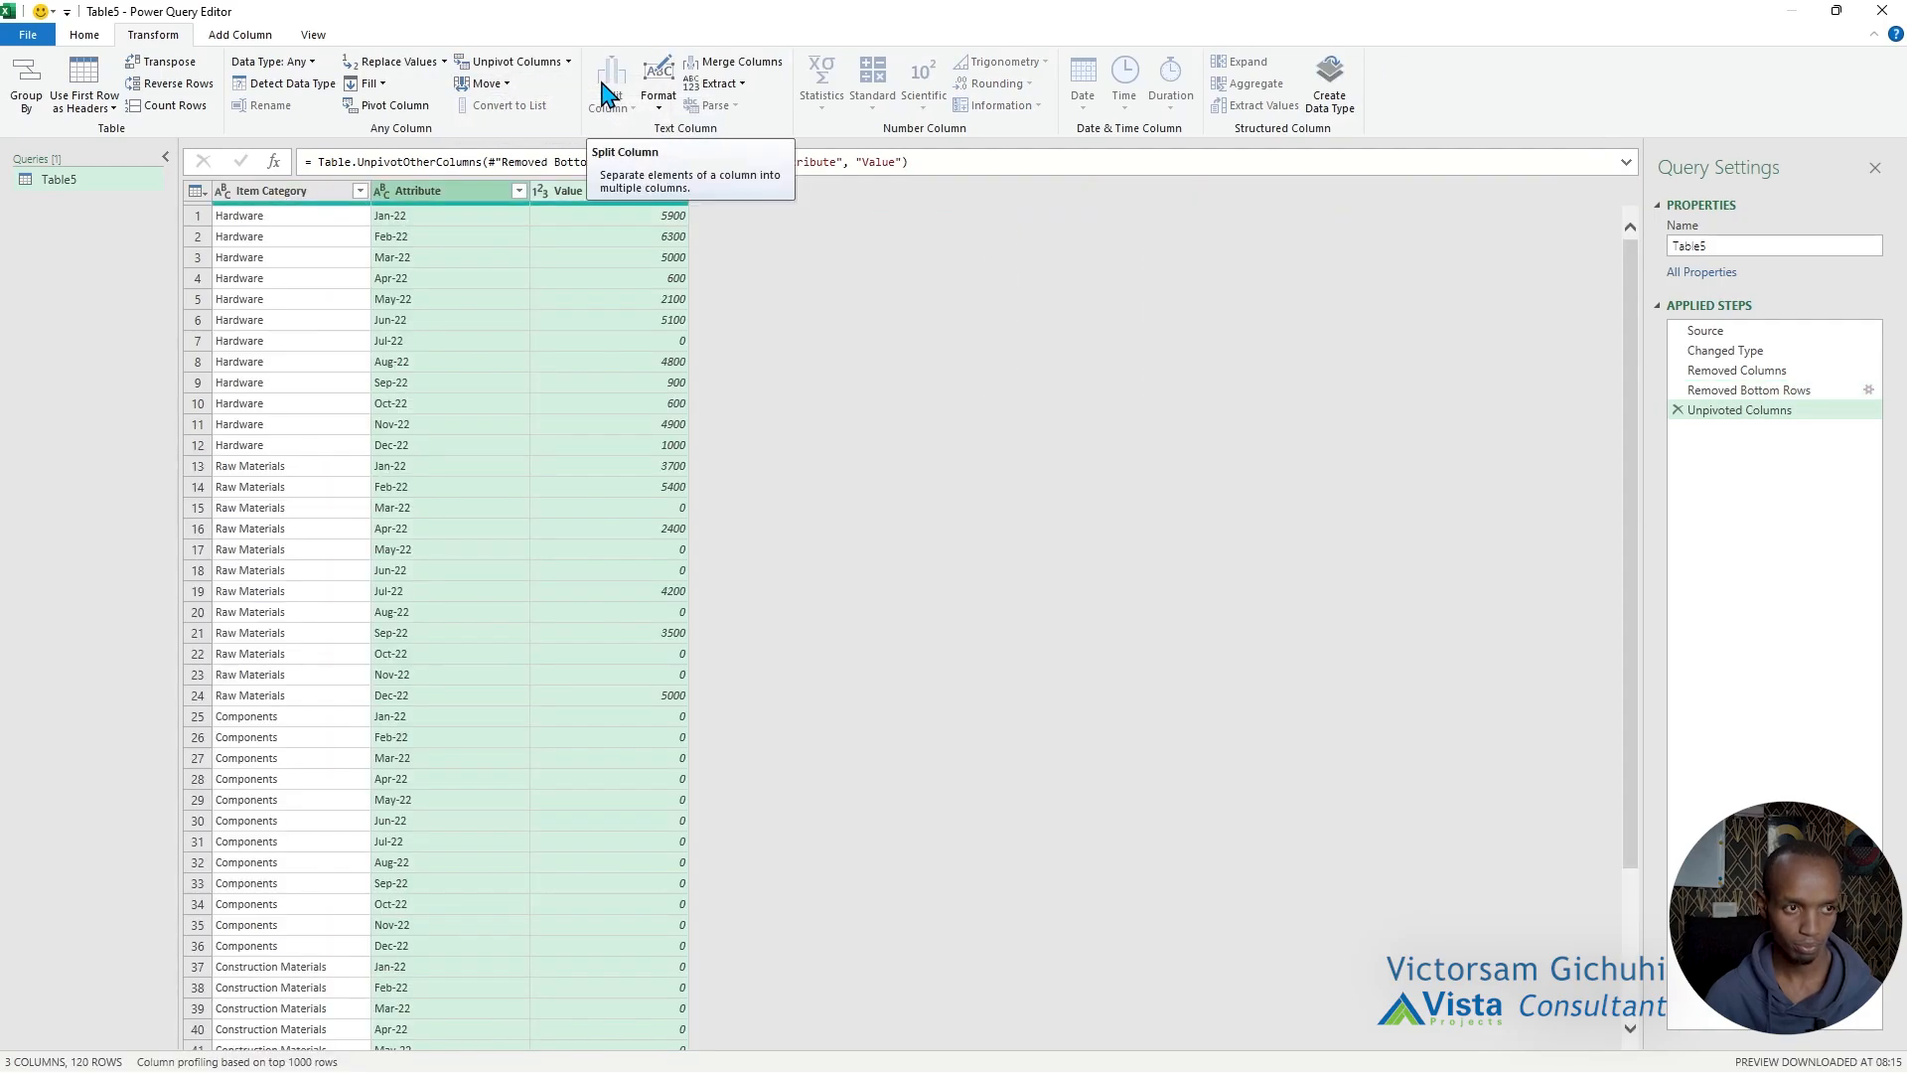
Split the Attribute column by the custom delimiter "-" at each occurrence of the delimiter.
click(419, 195)
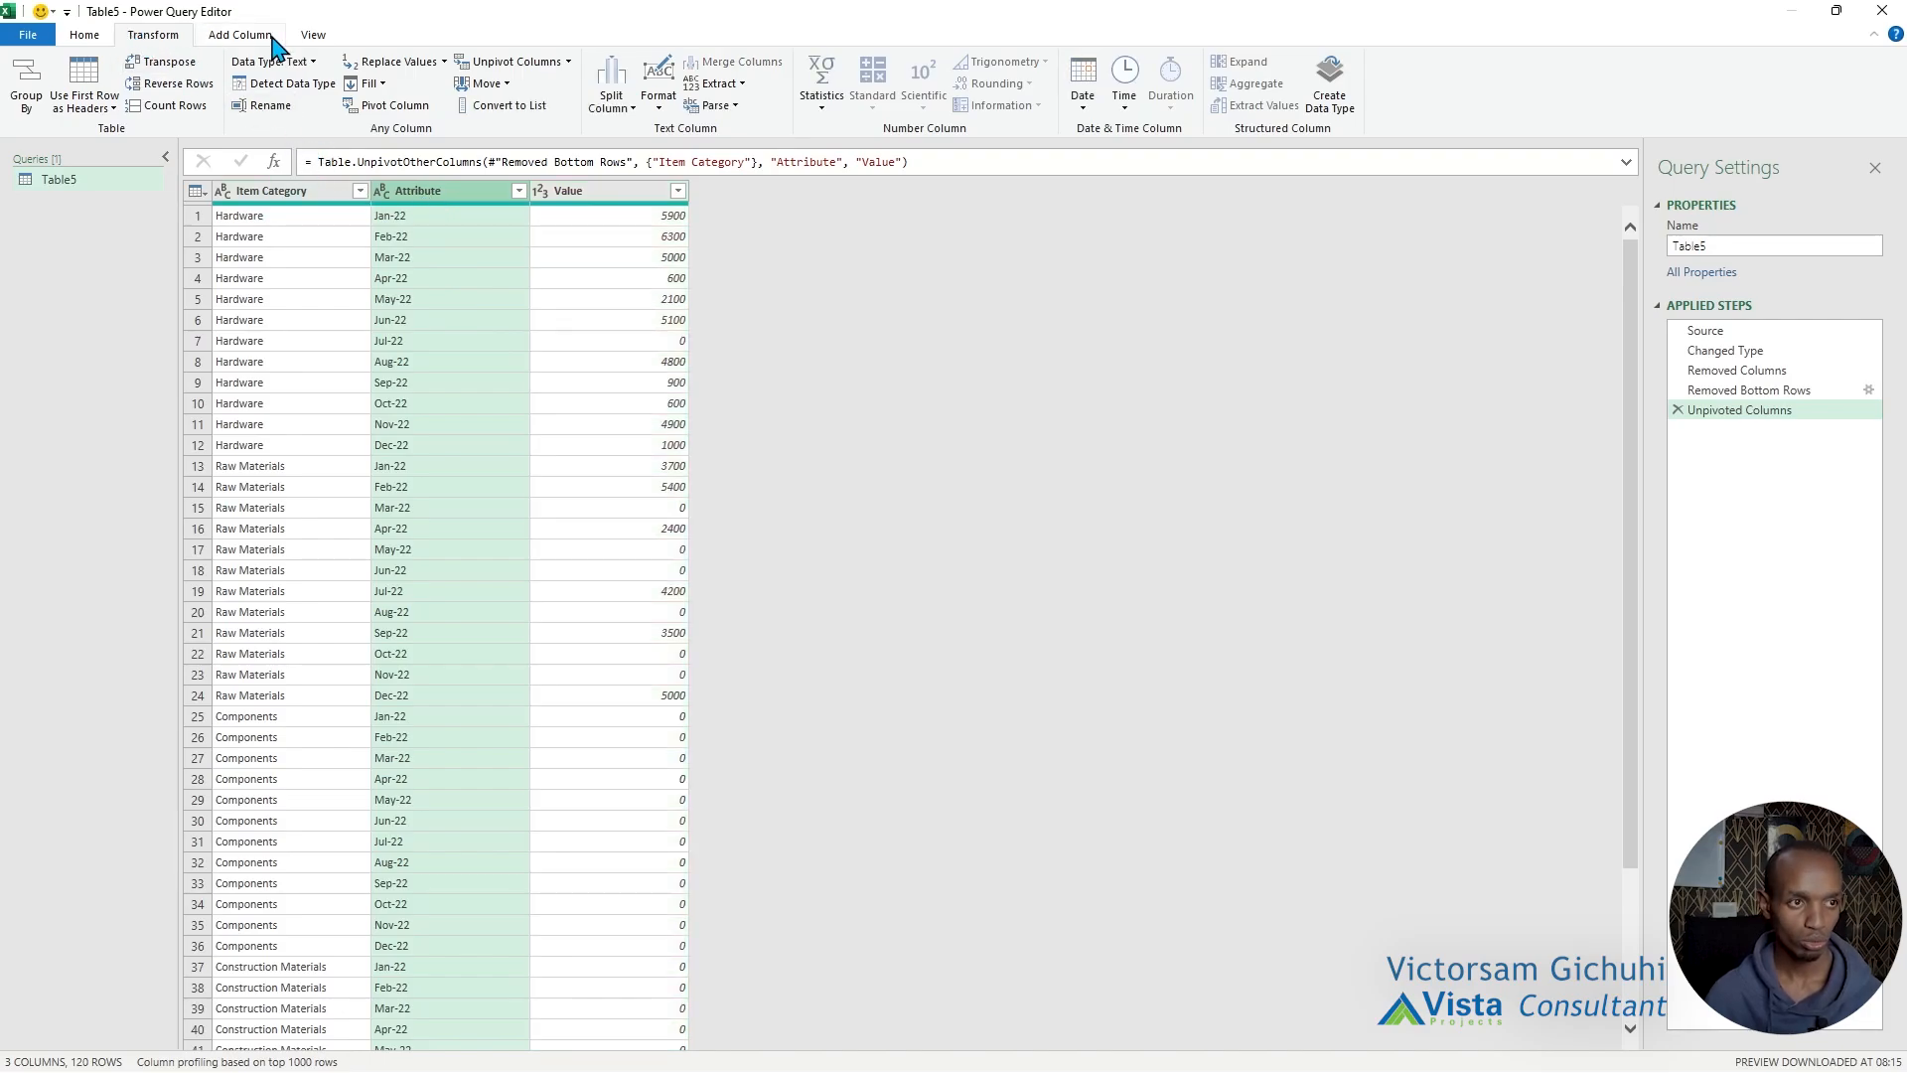
click(613, 102)
click(658, 130)
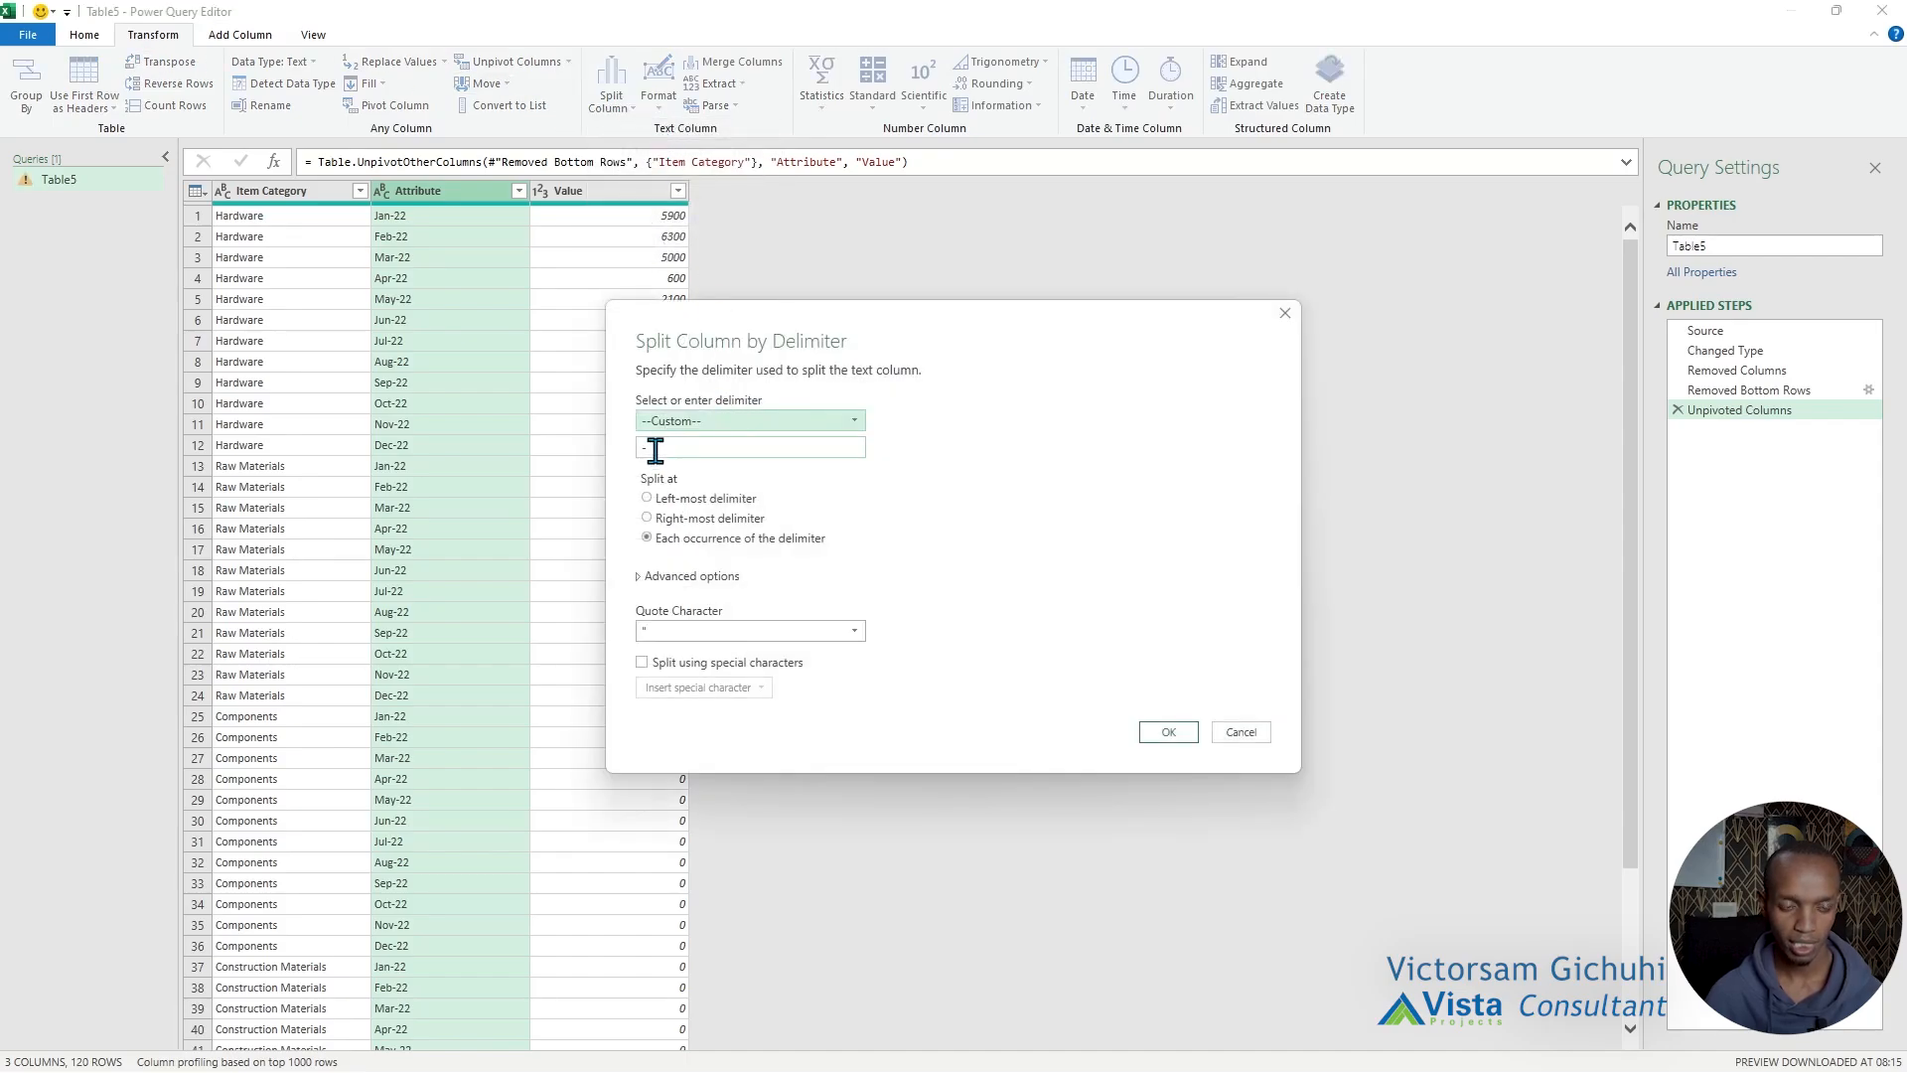
click(655, 450)
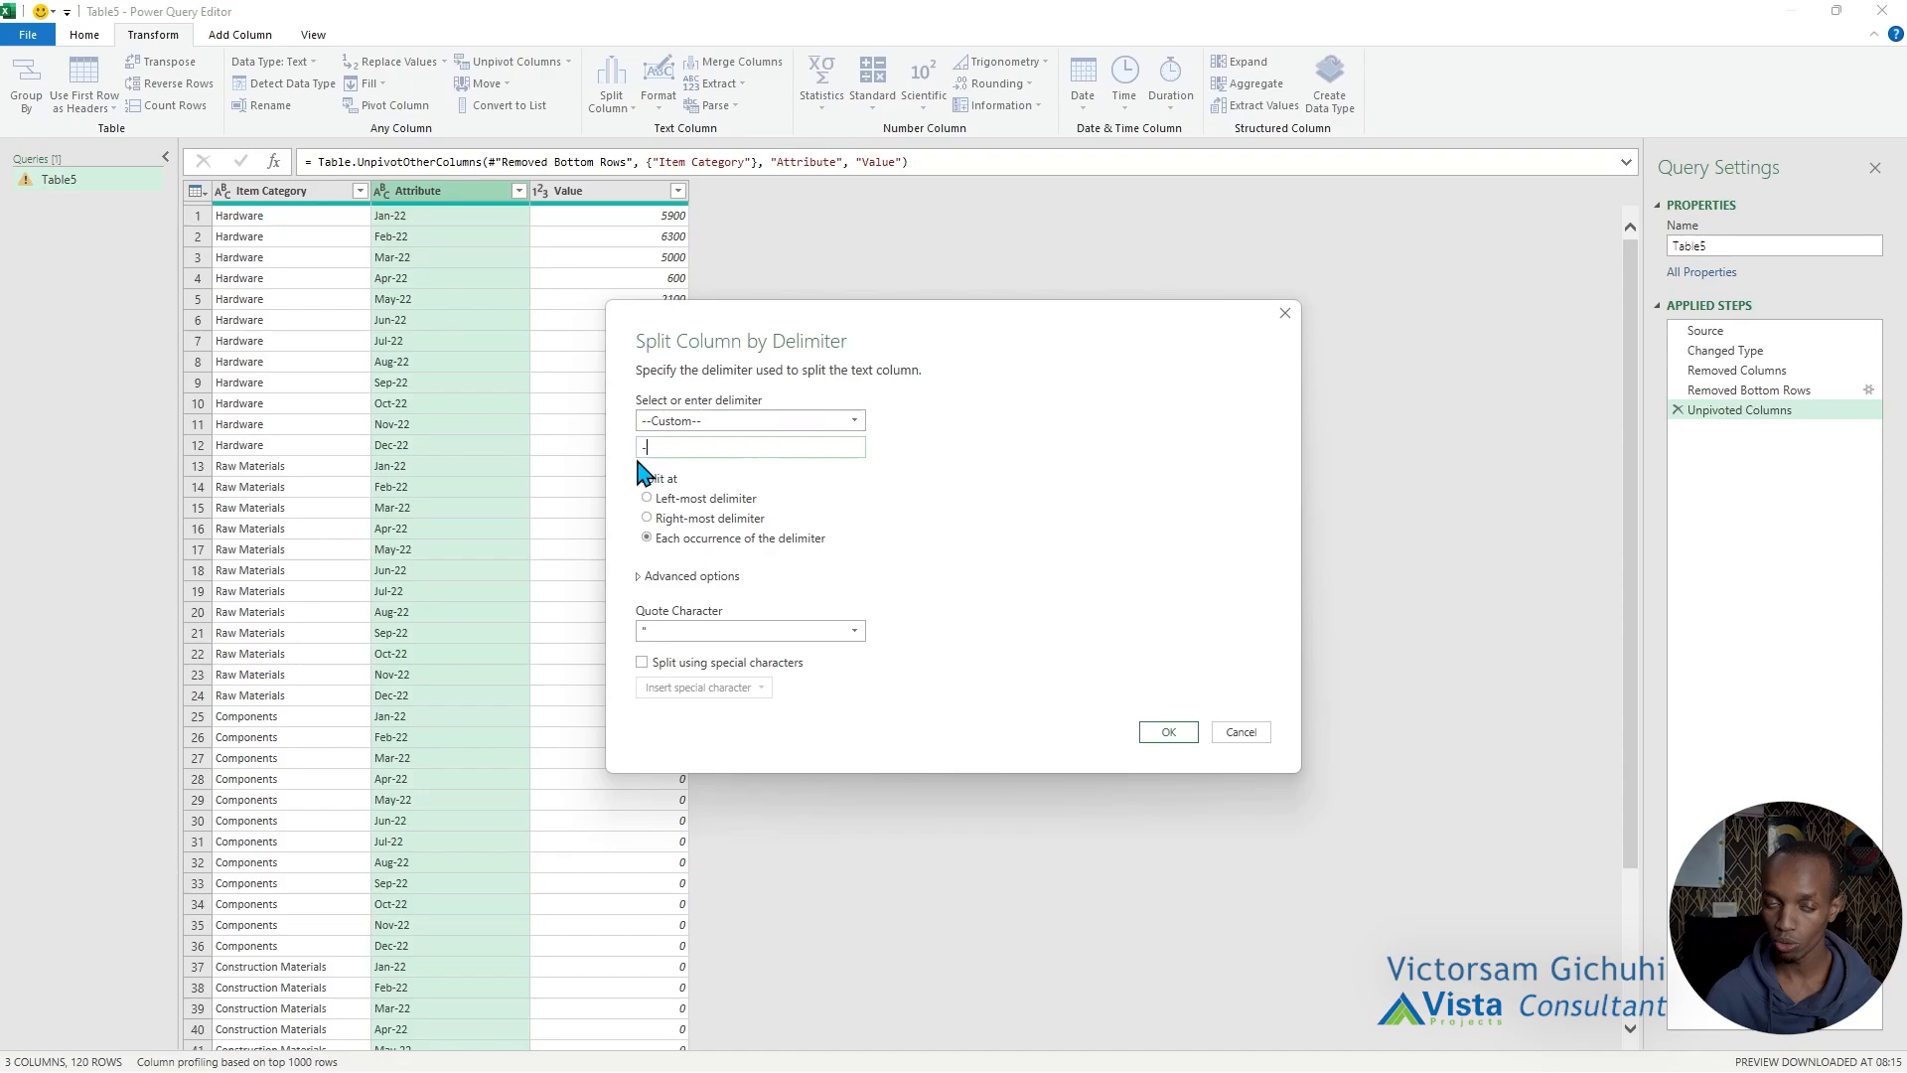
click(853, 423)
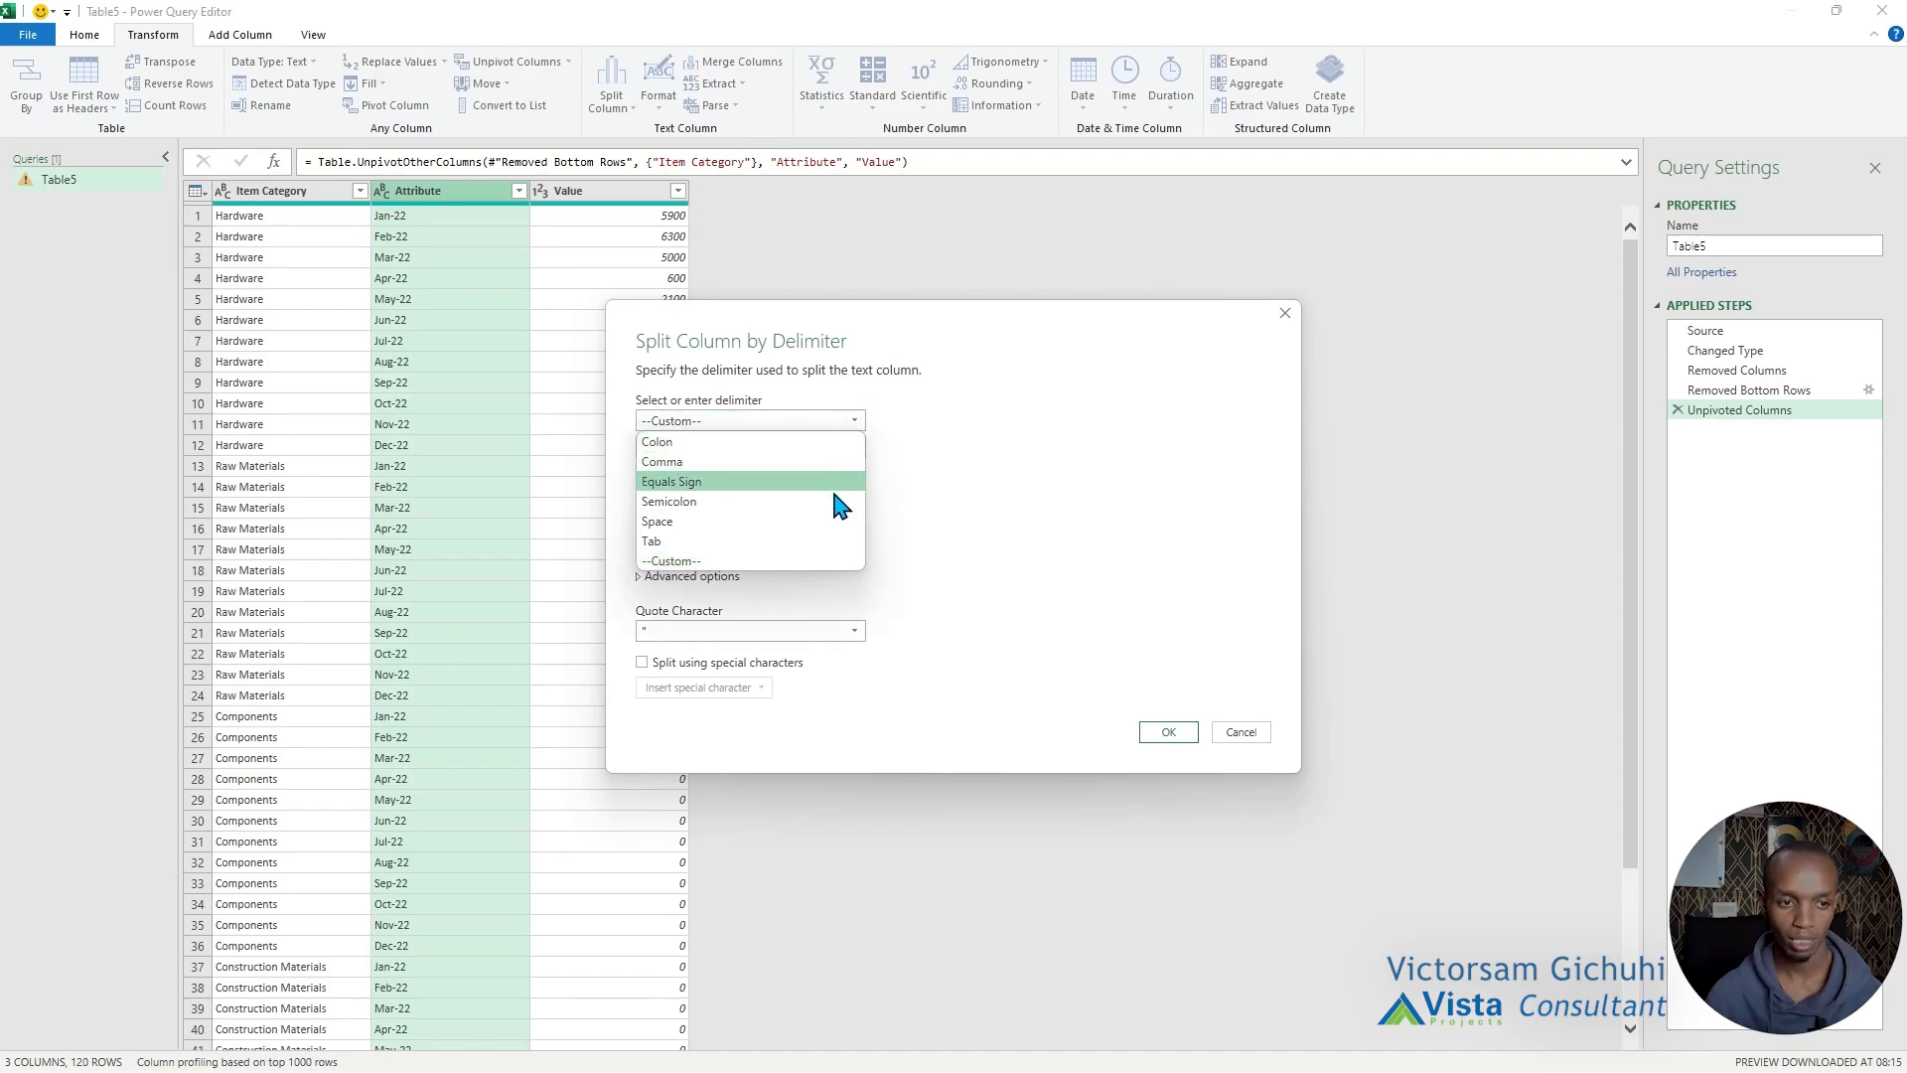
click(840, 561)
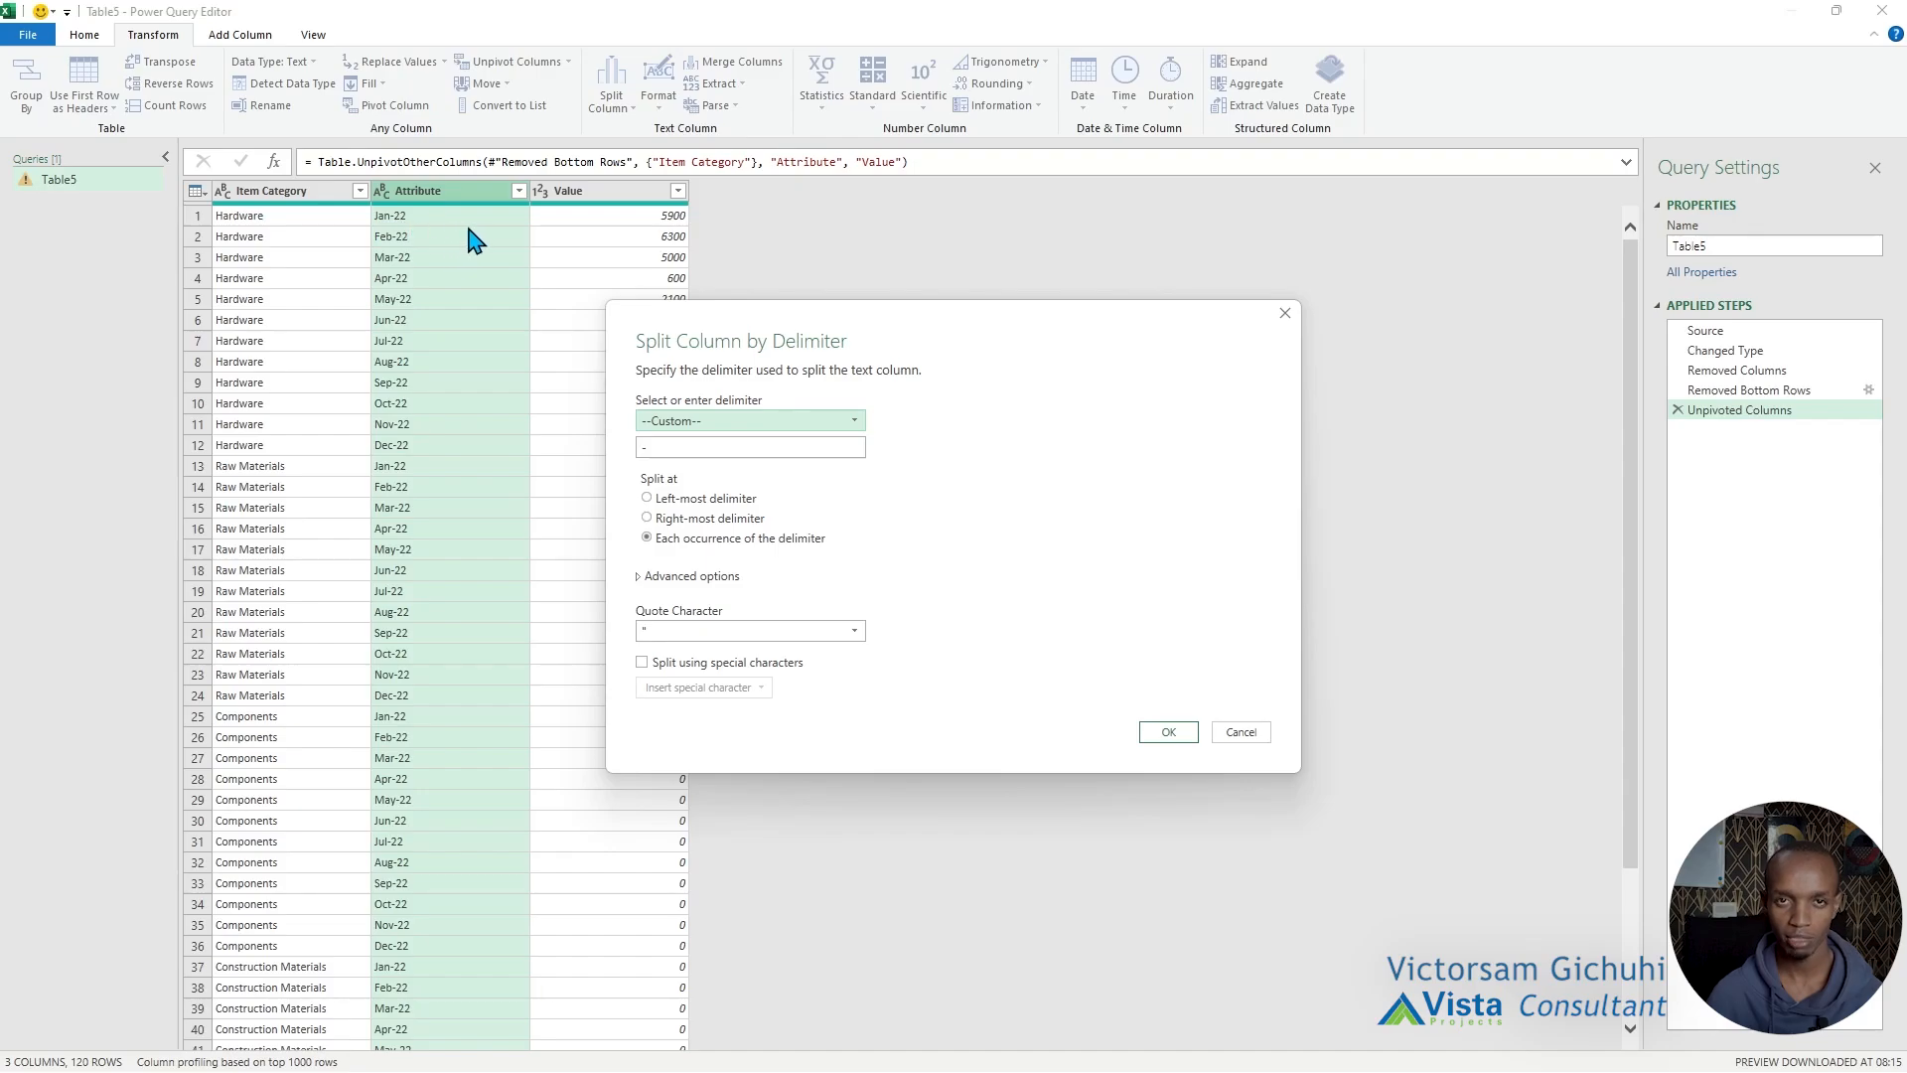
click(709, 518)
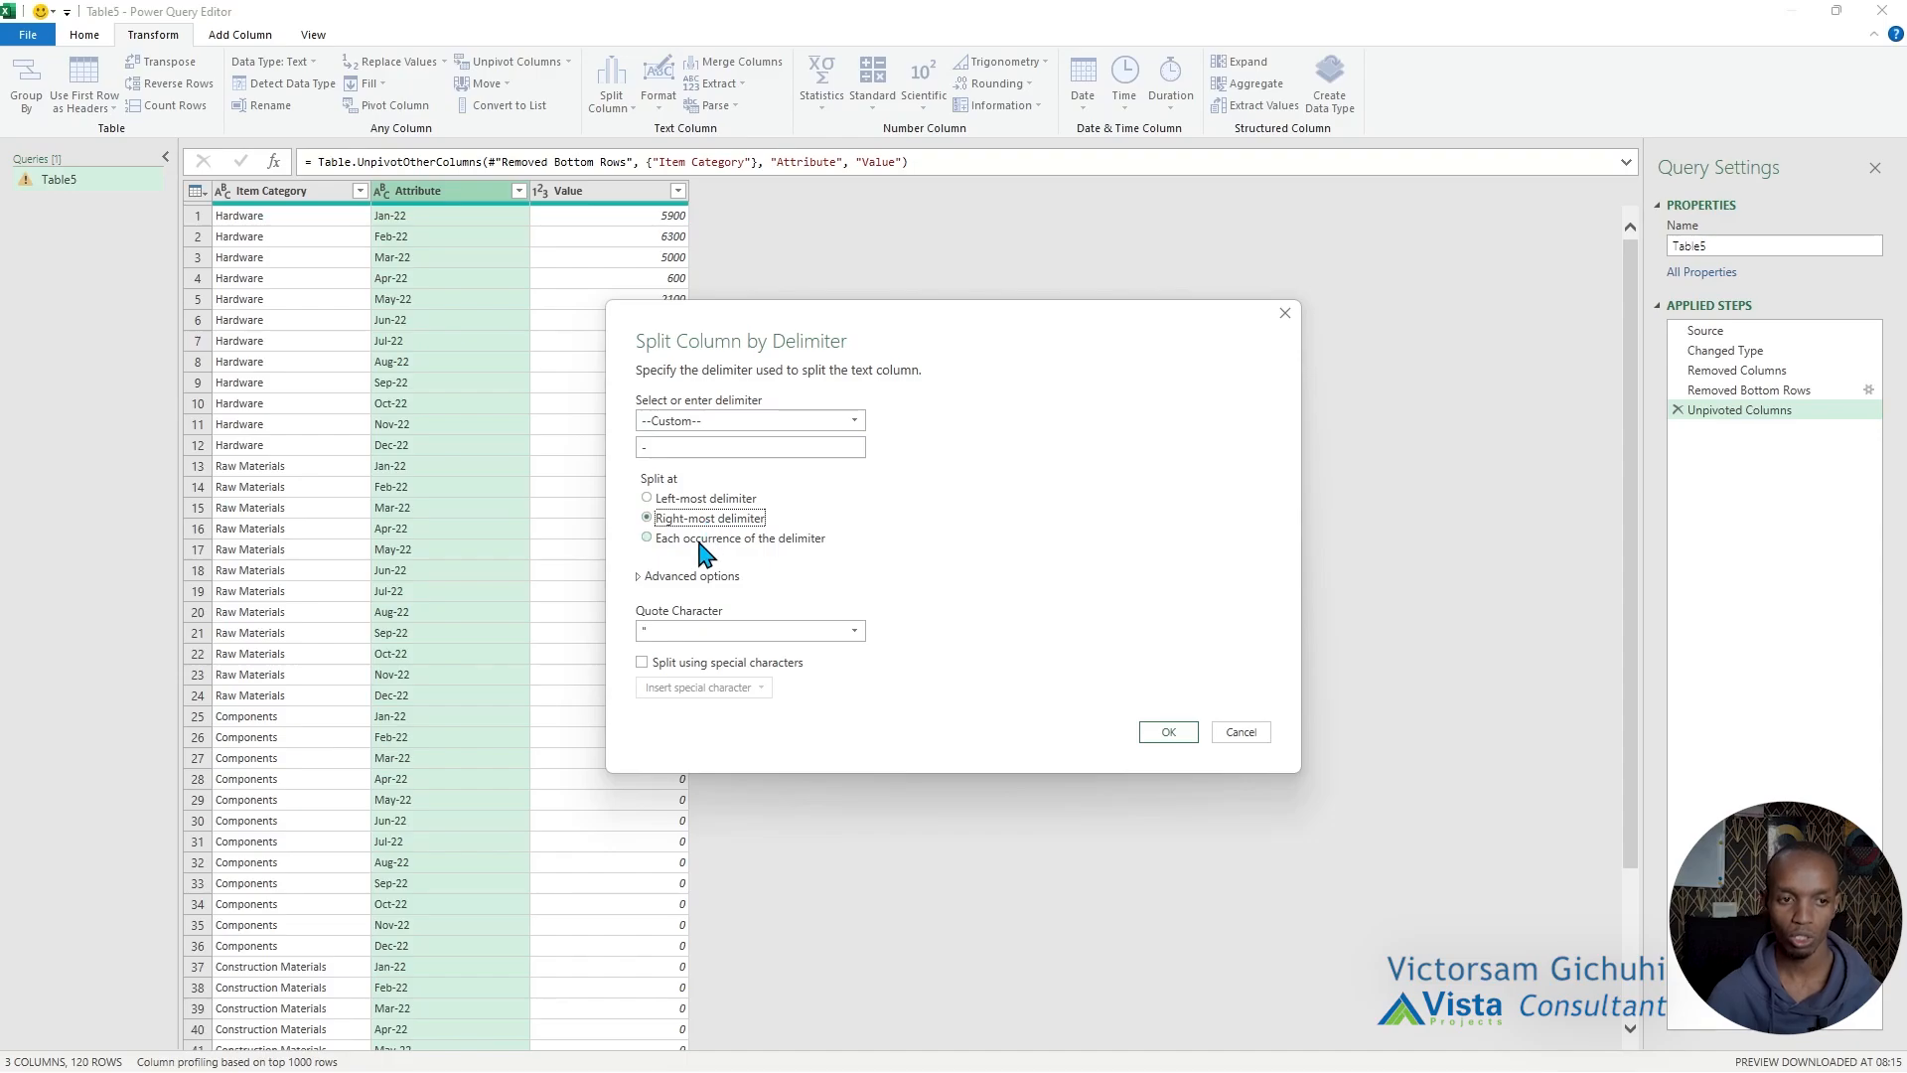
click(700, 541)
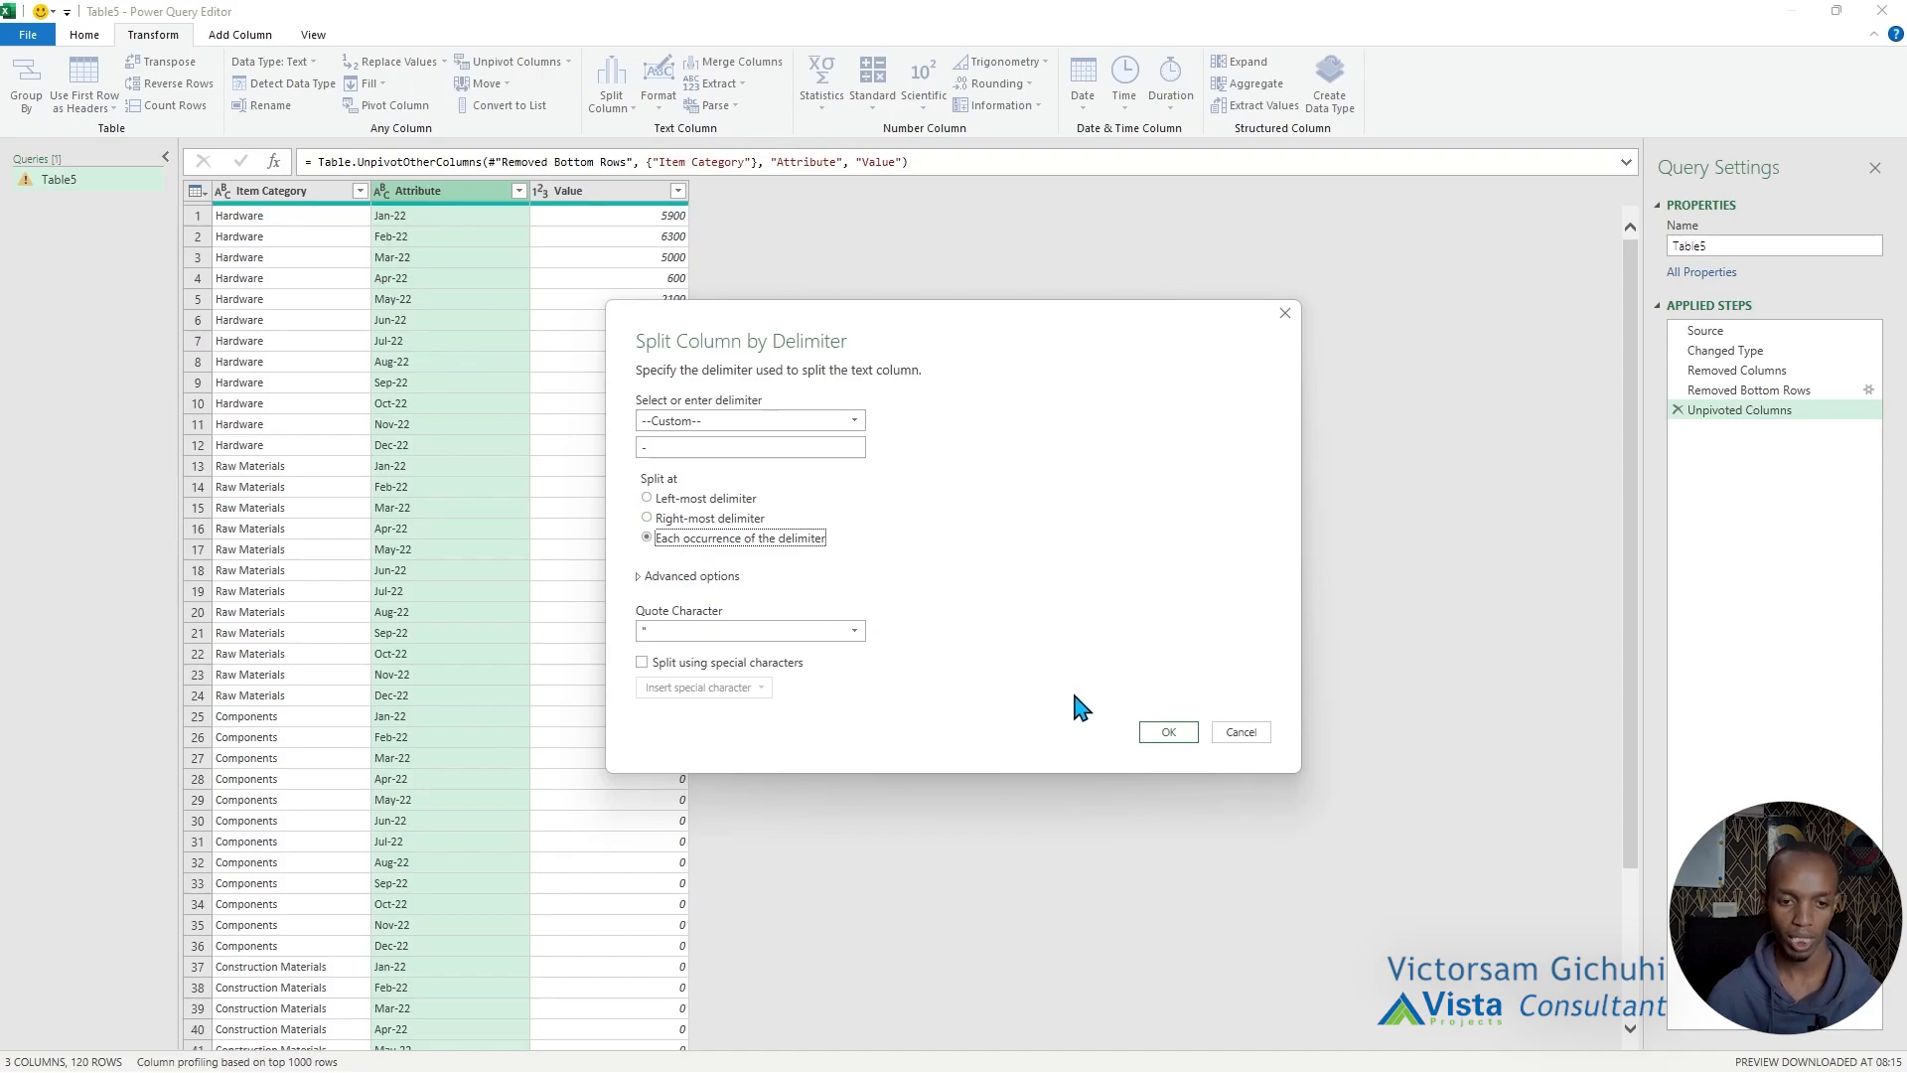
click(1182, 730)
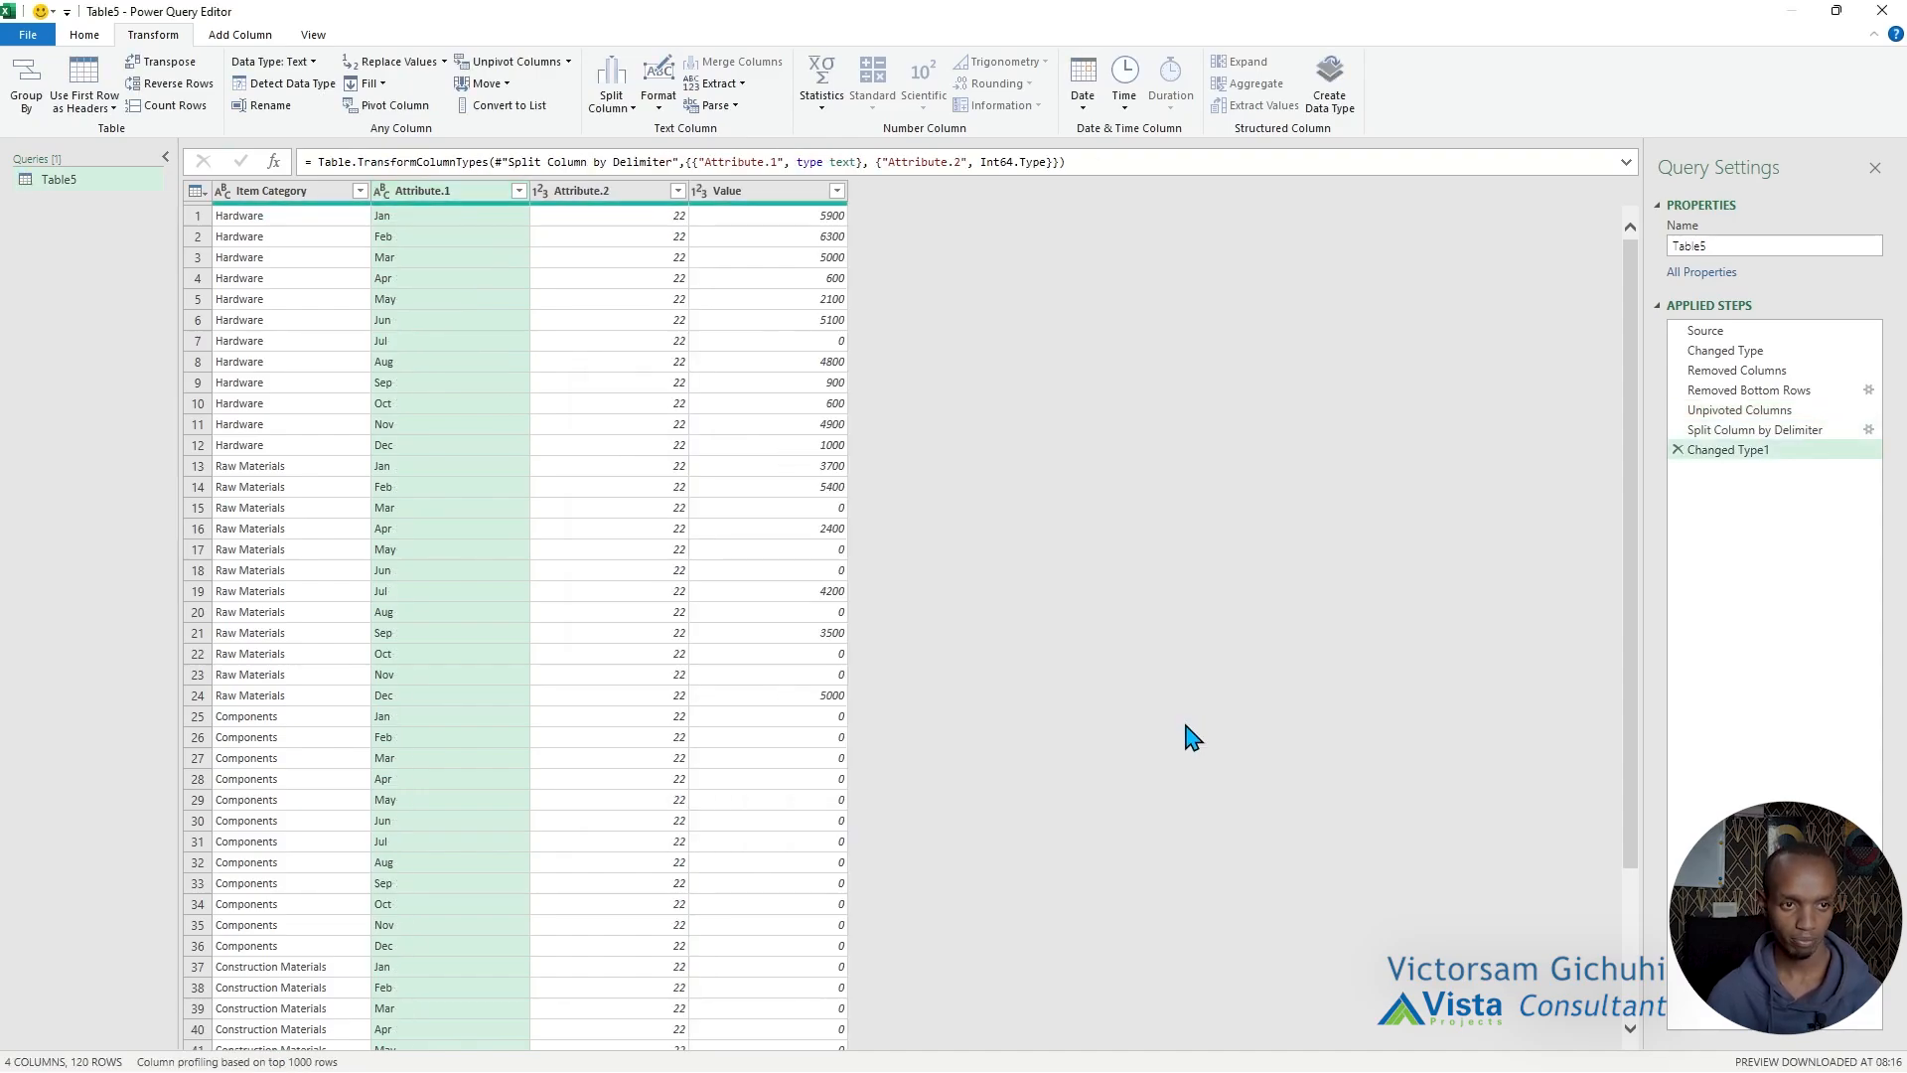
Replace the value 22 with 2022 in the Attribute.2 column.
click(639, 192)
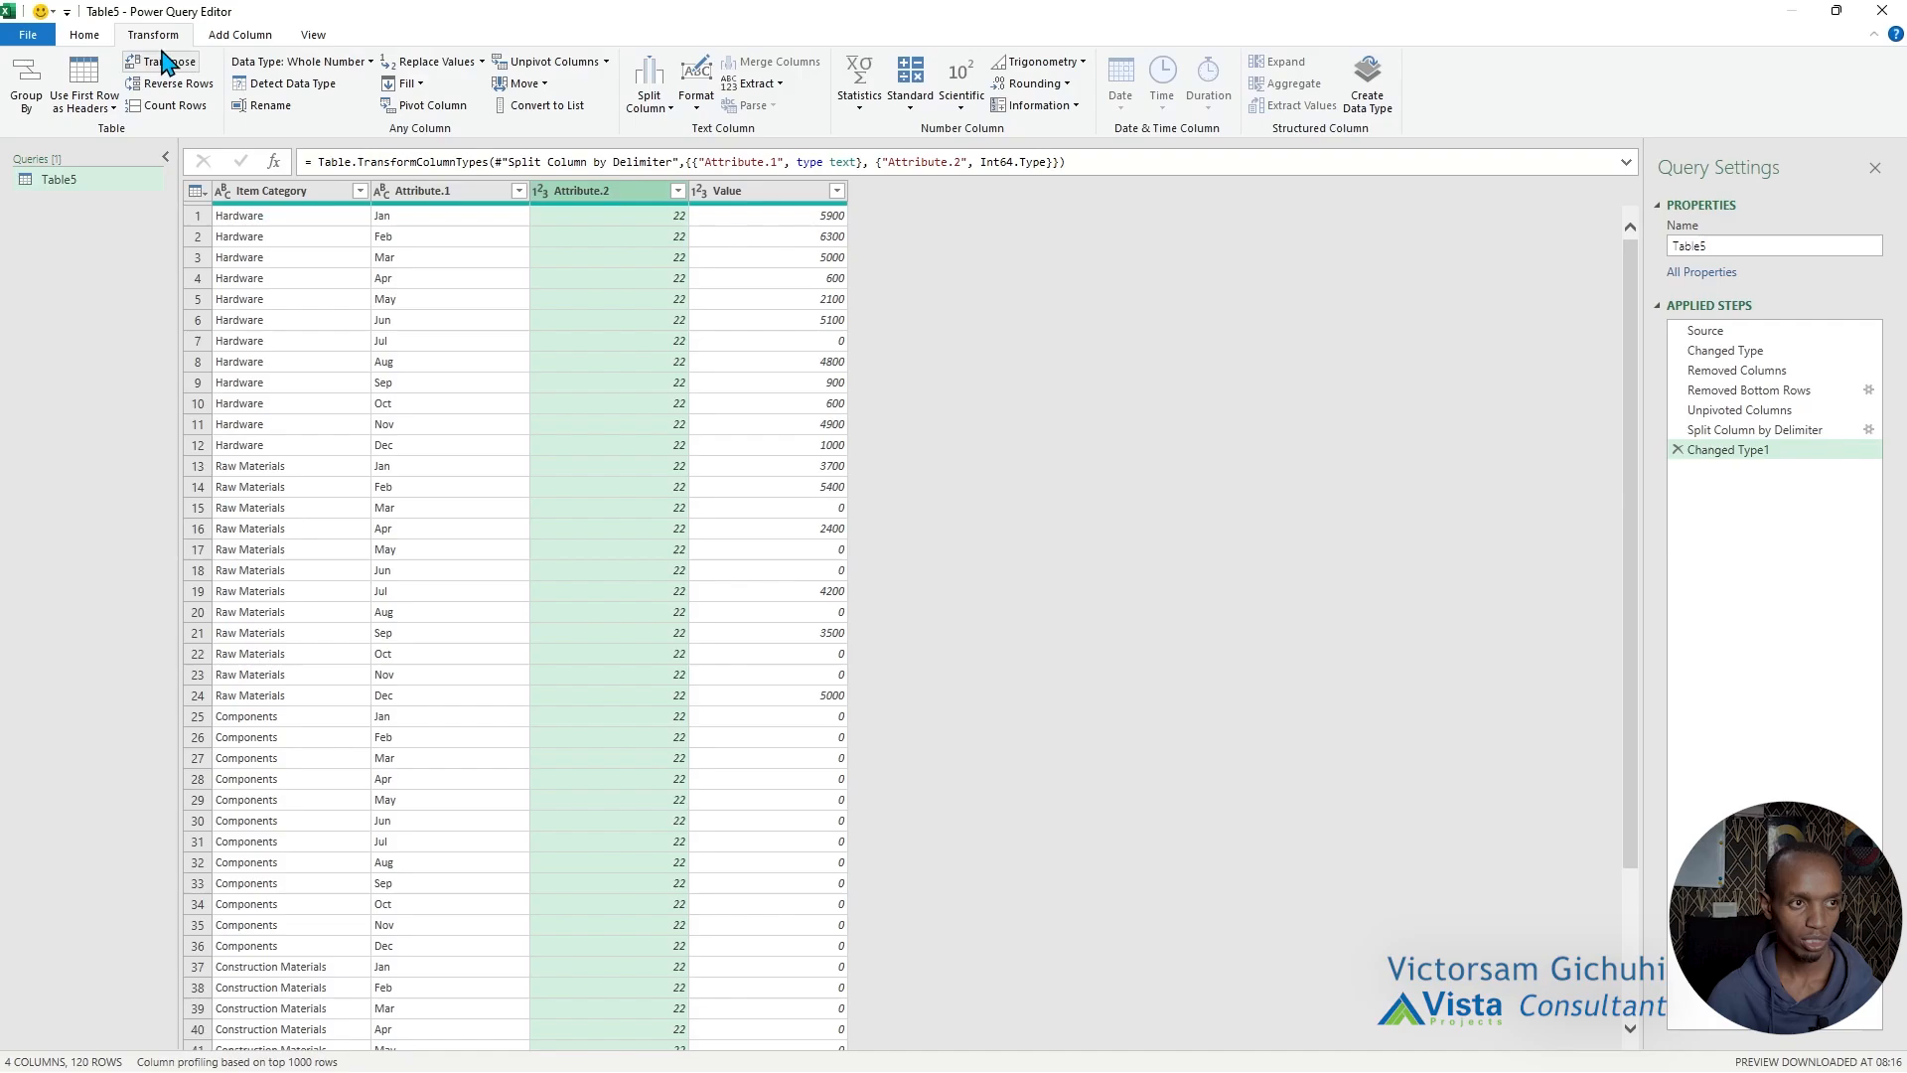
click(85, 35)
click(644, 105)
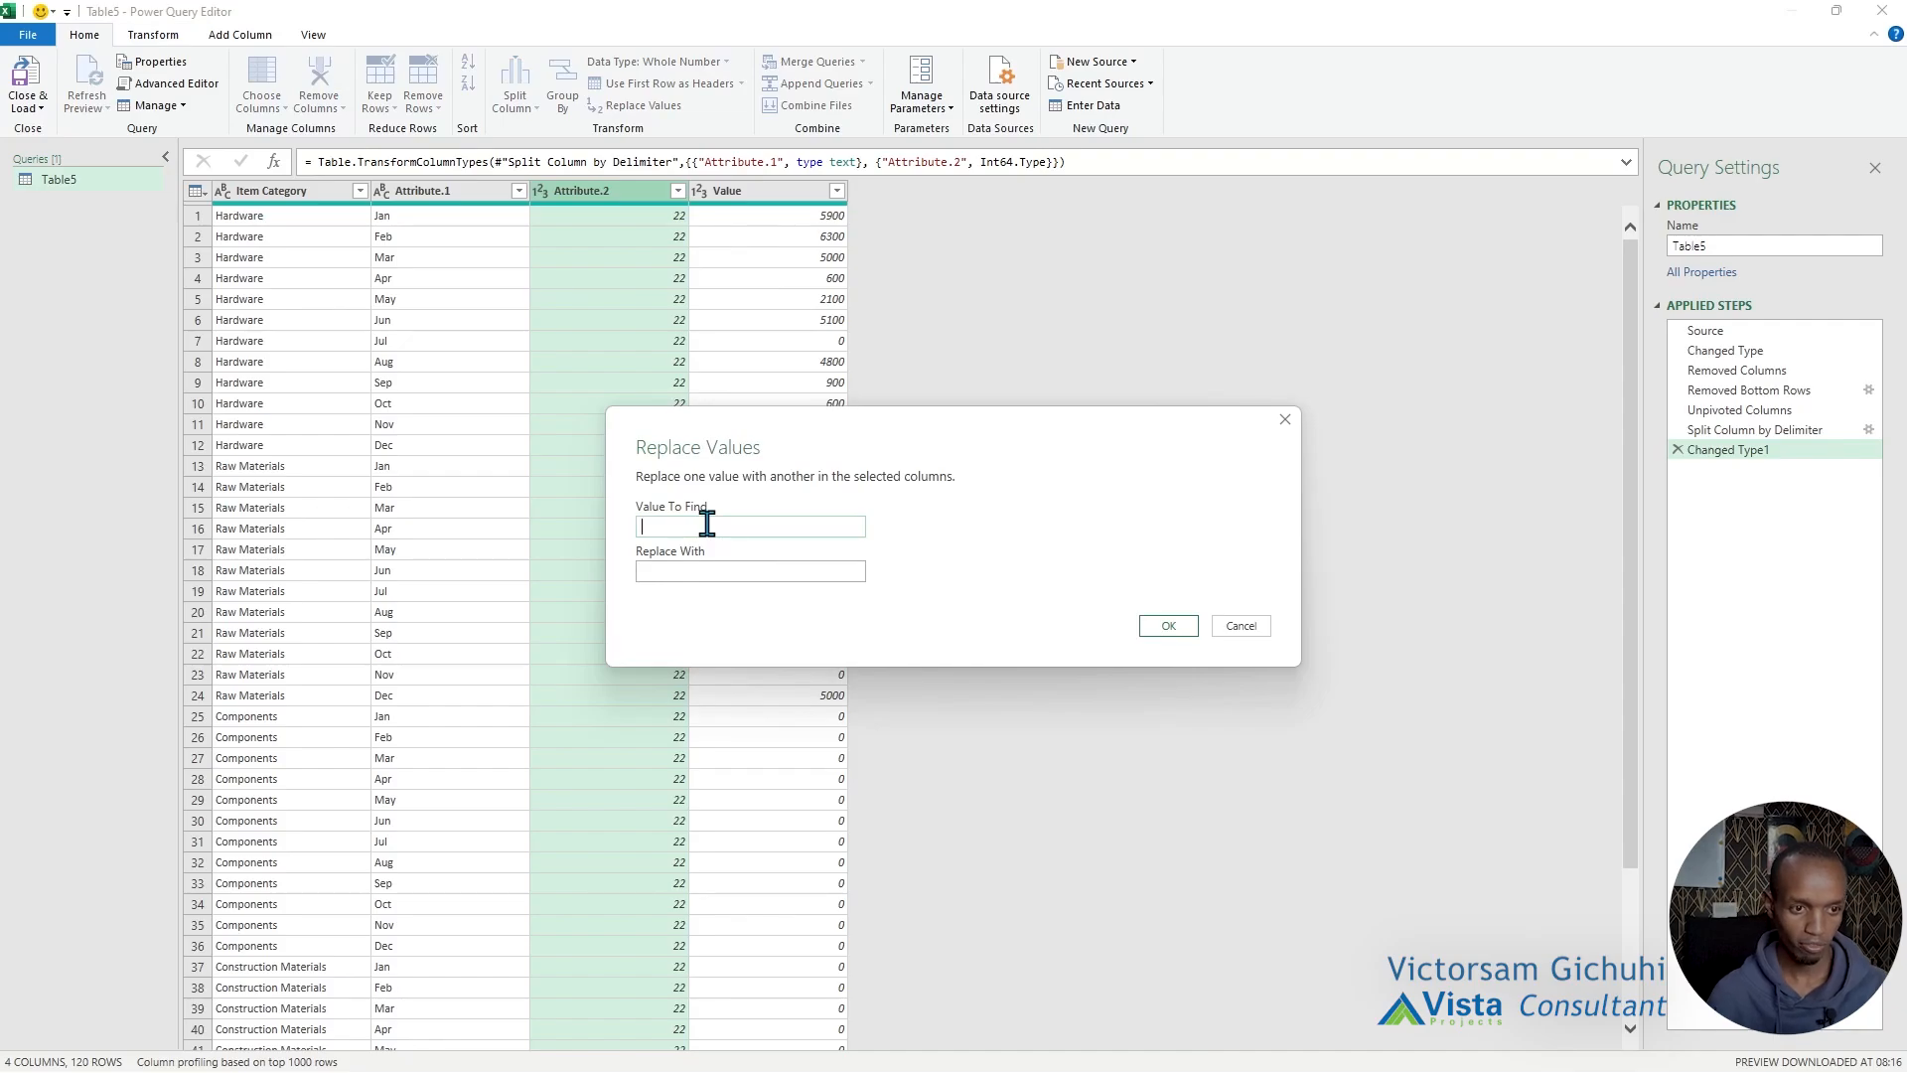
click(702, 578)
text(2022)
click(1170, 628)
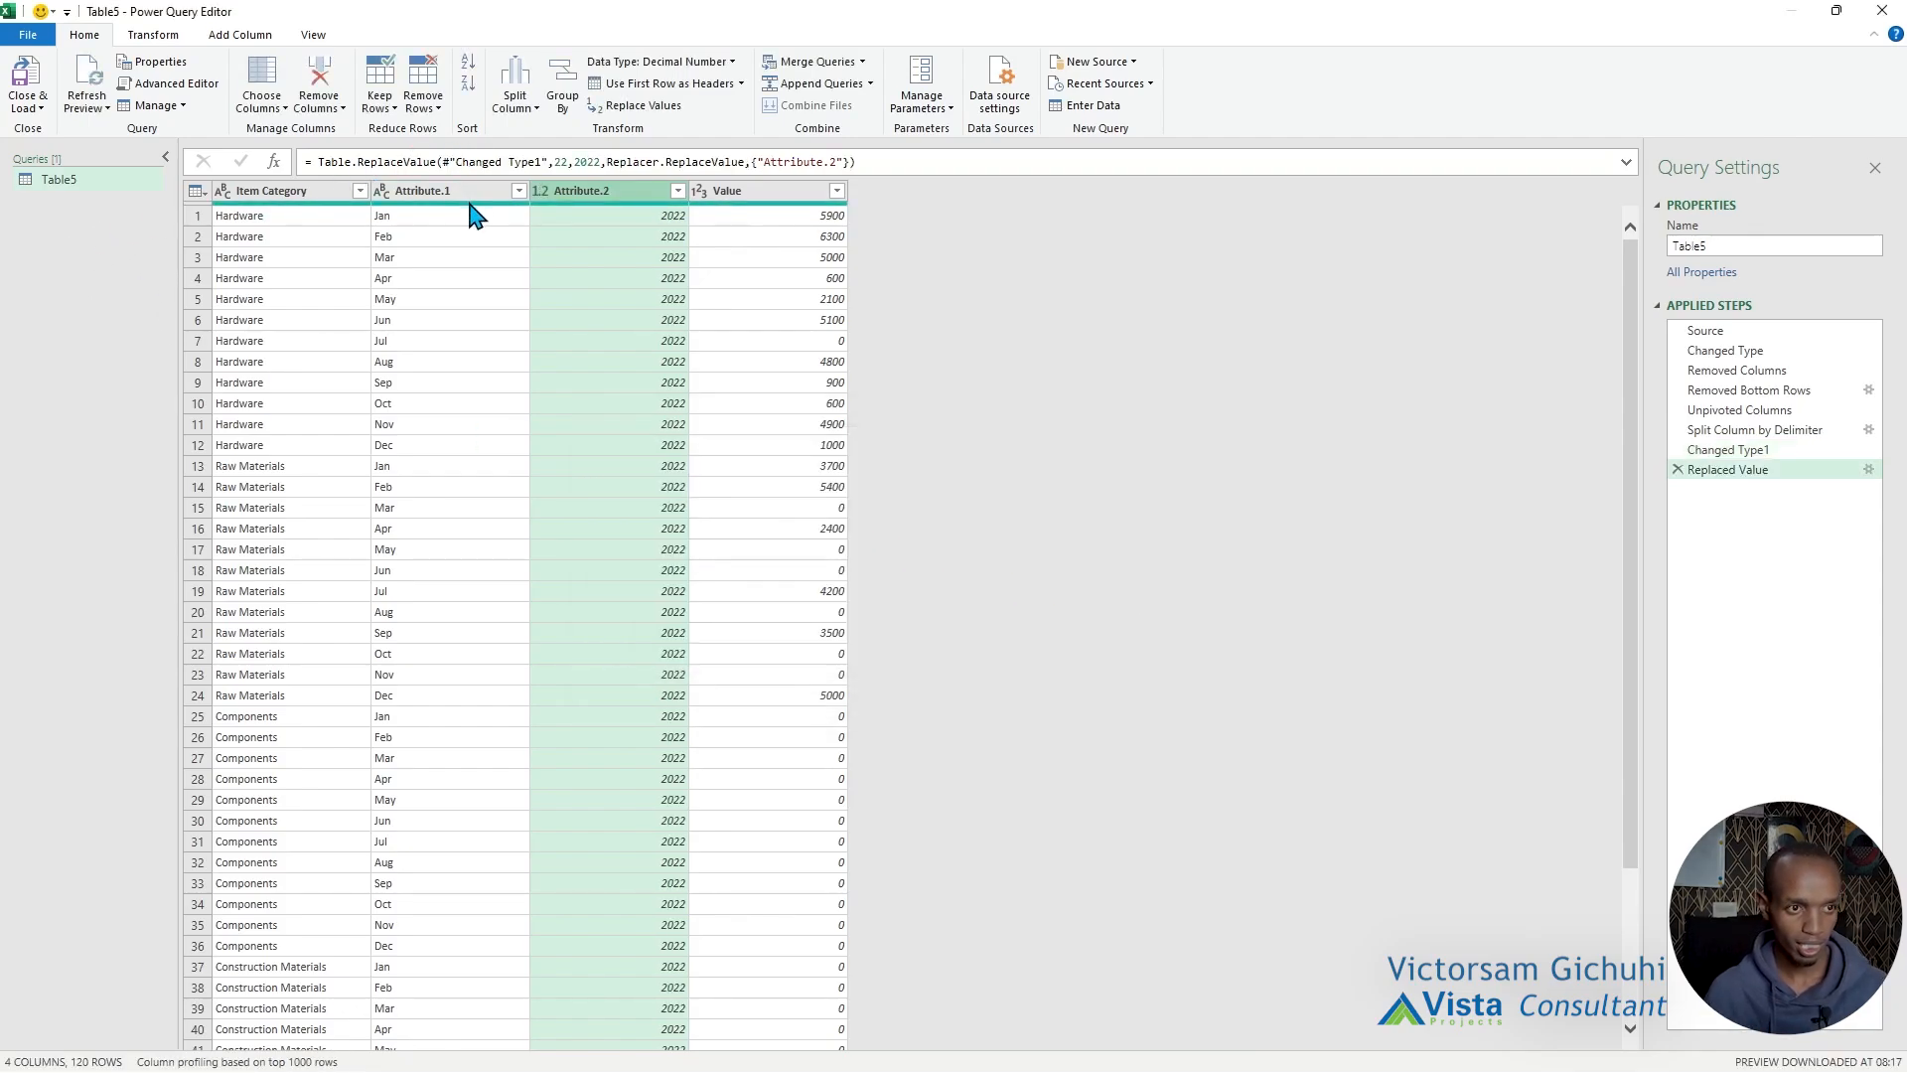
Rename the Attribute.1, Attribute.2 and Value columns as Month, Year and Budget.
double_click(444, 194)
text(M)
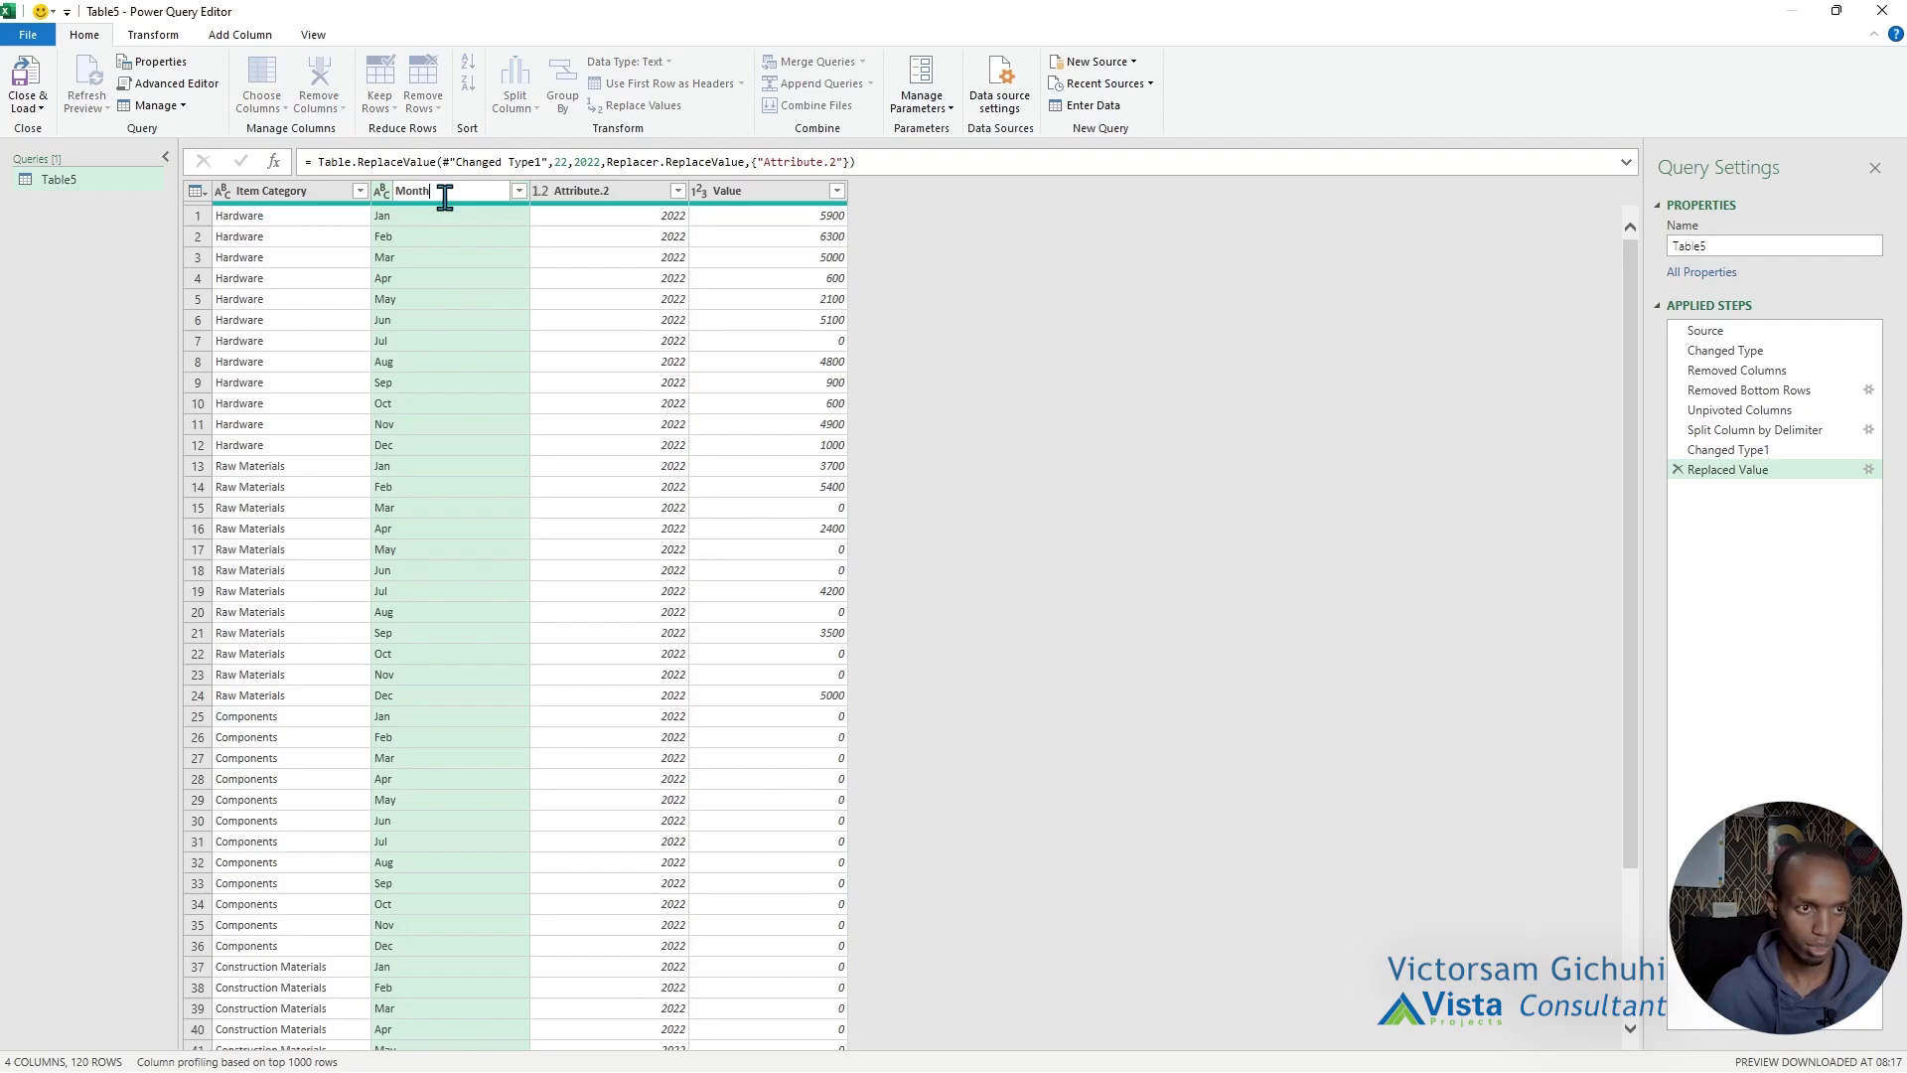
text(onth)
key(Return)
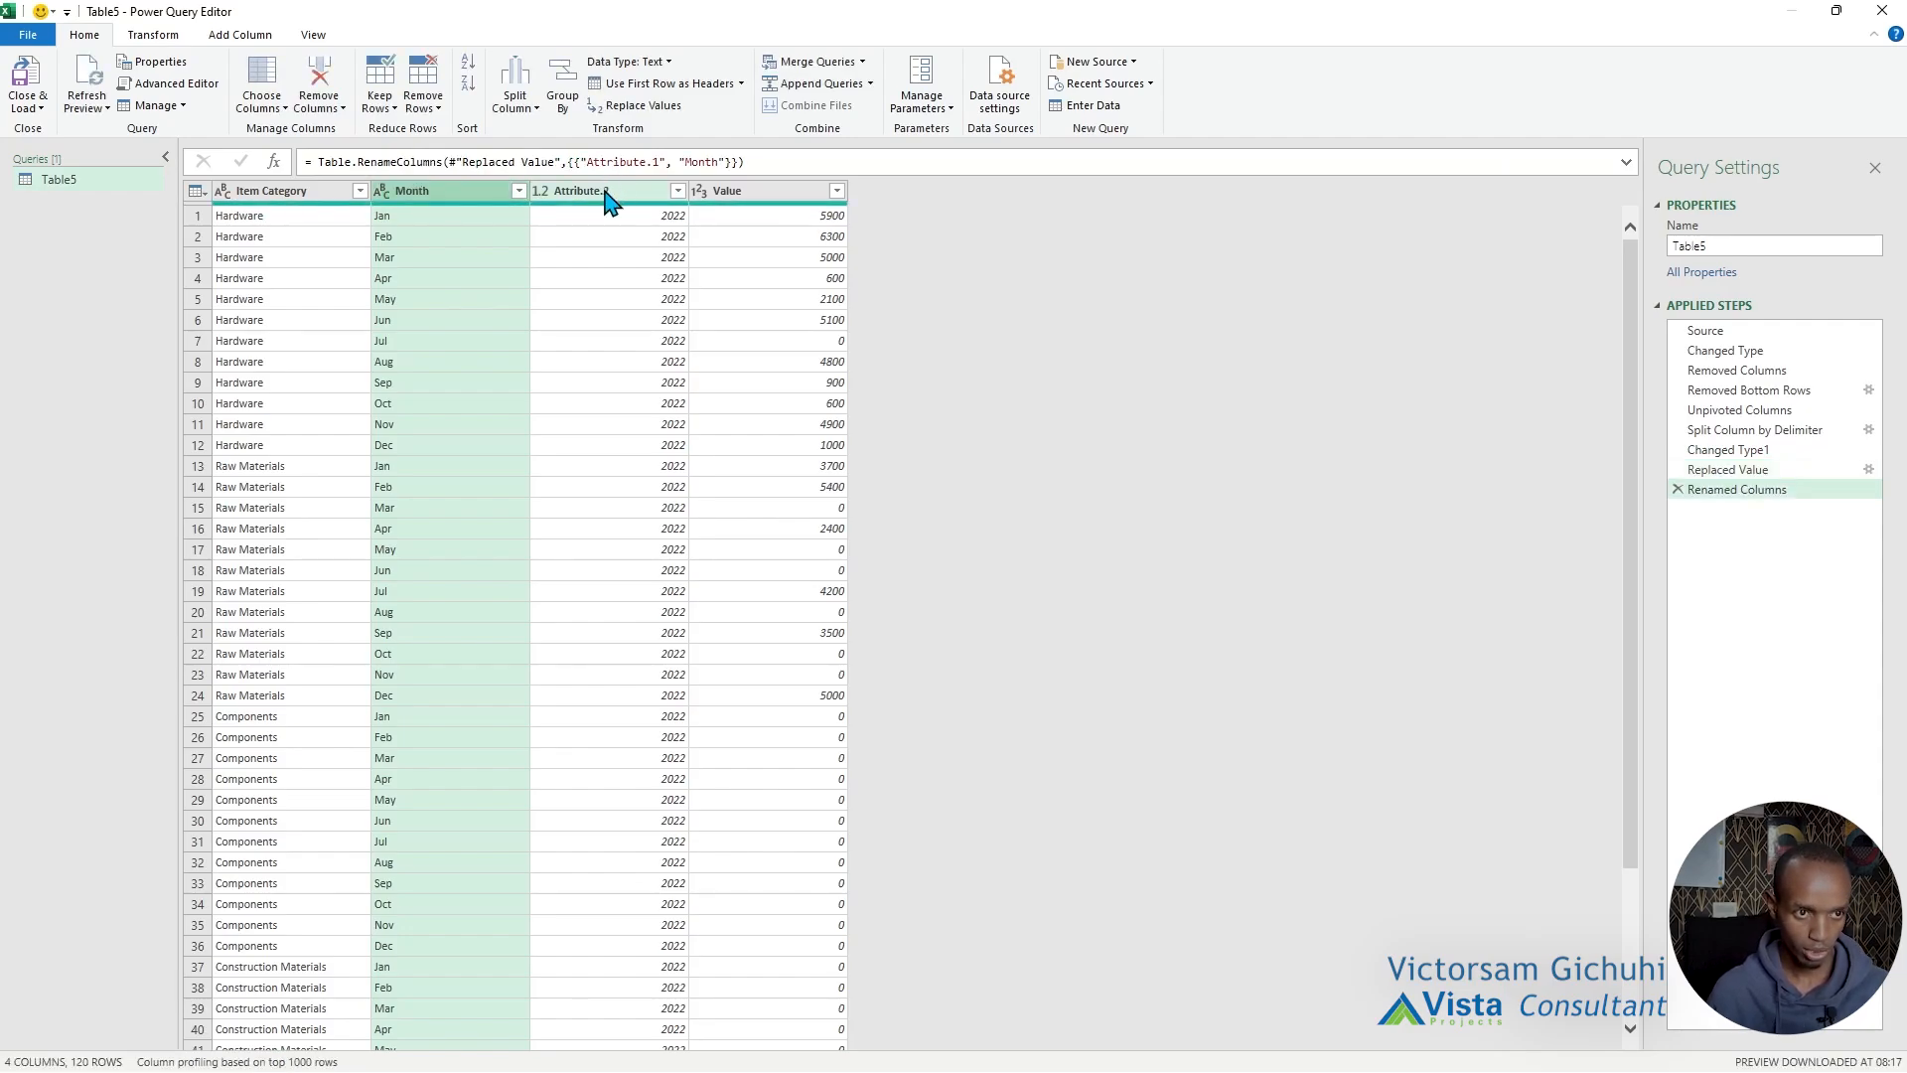
double_click(608, 194)
text(Year)
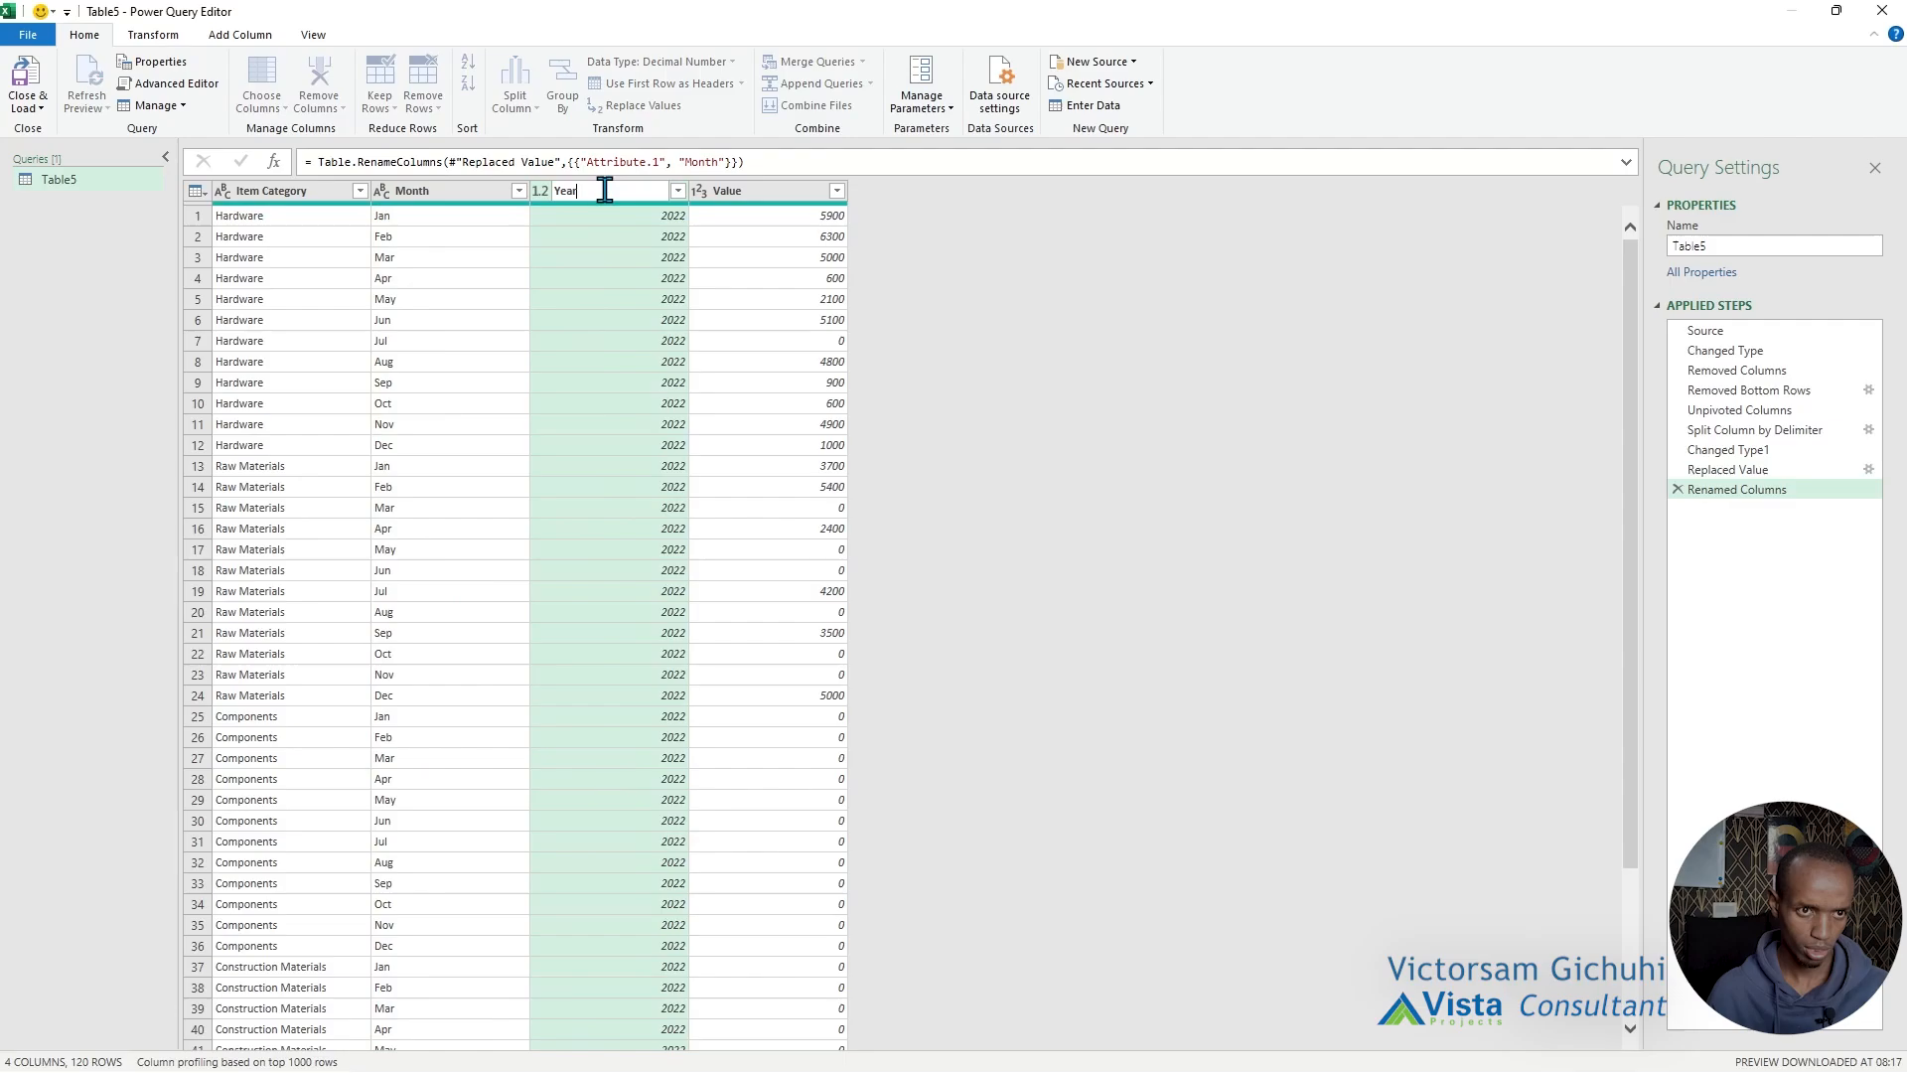
click(753, 190)
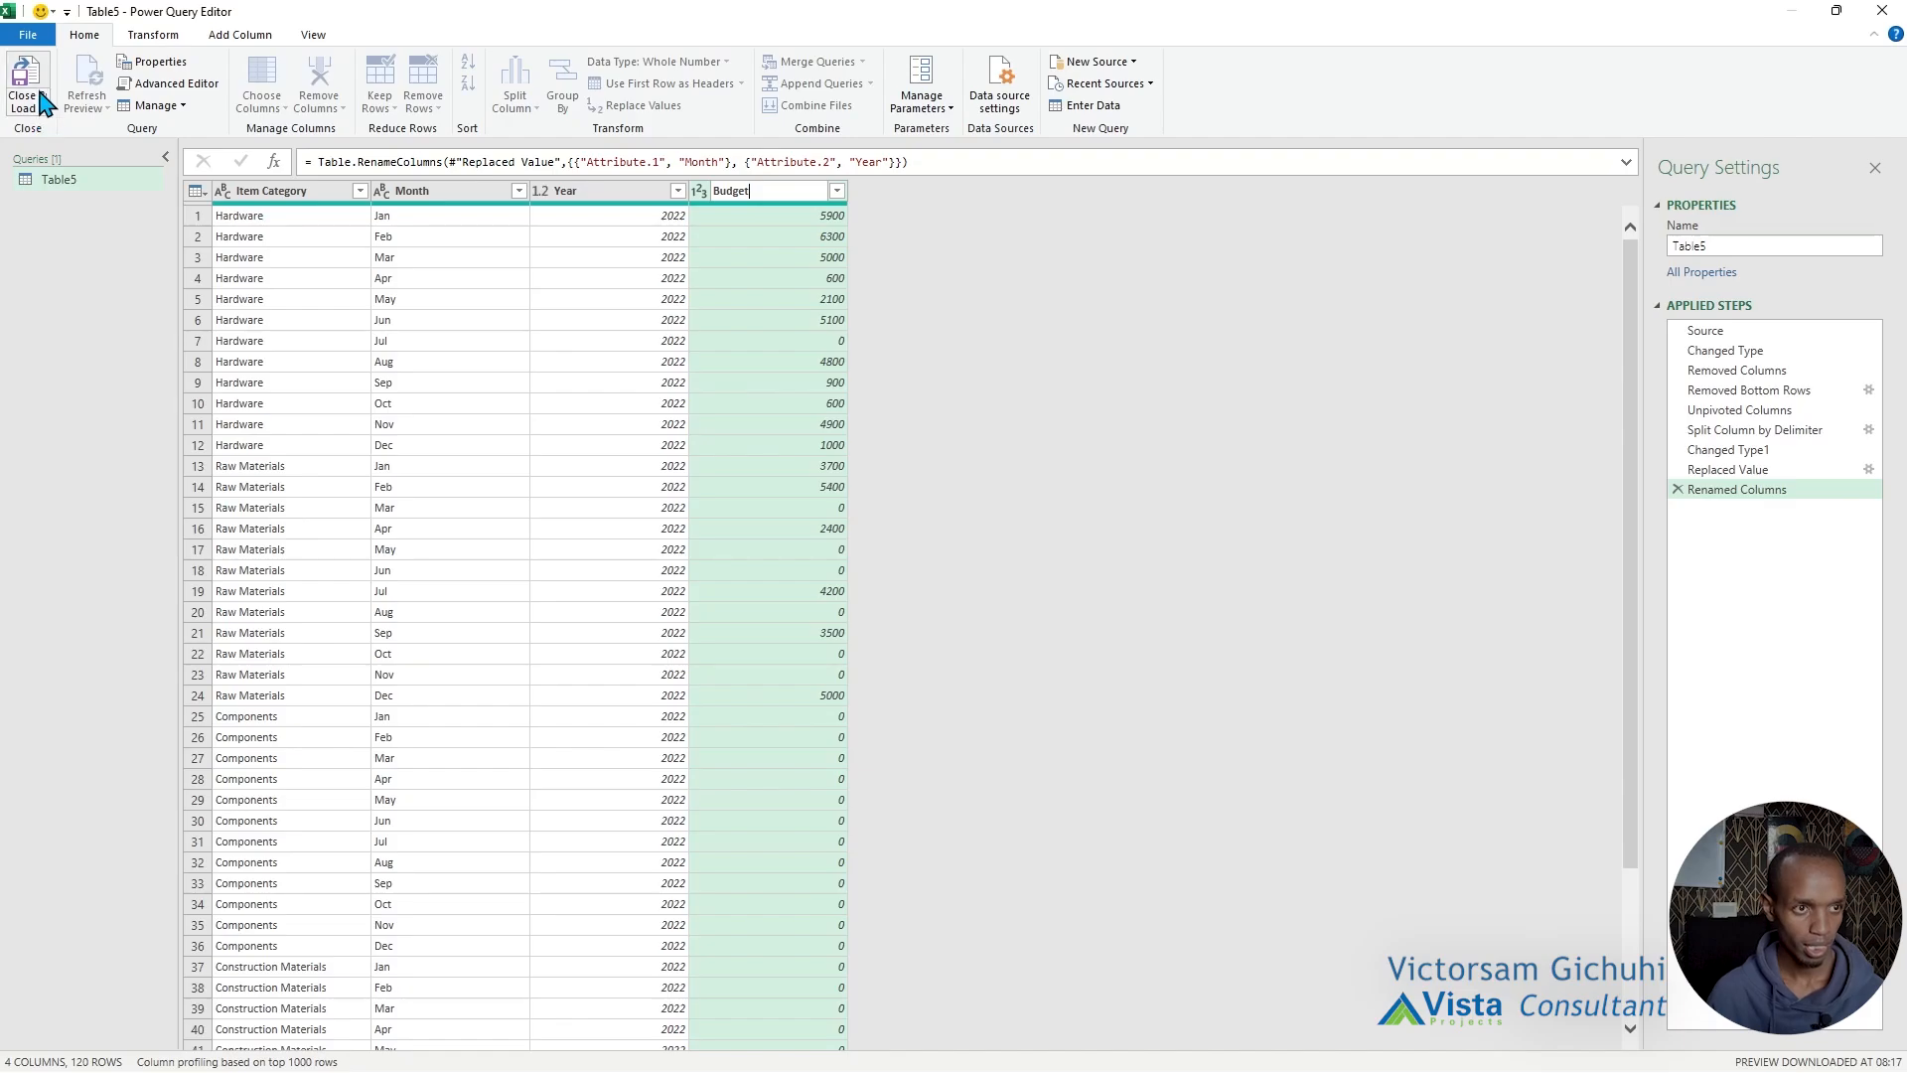
Rename the Table5 query as 2022Budget.
double_click(57, 178)
text(22)
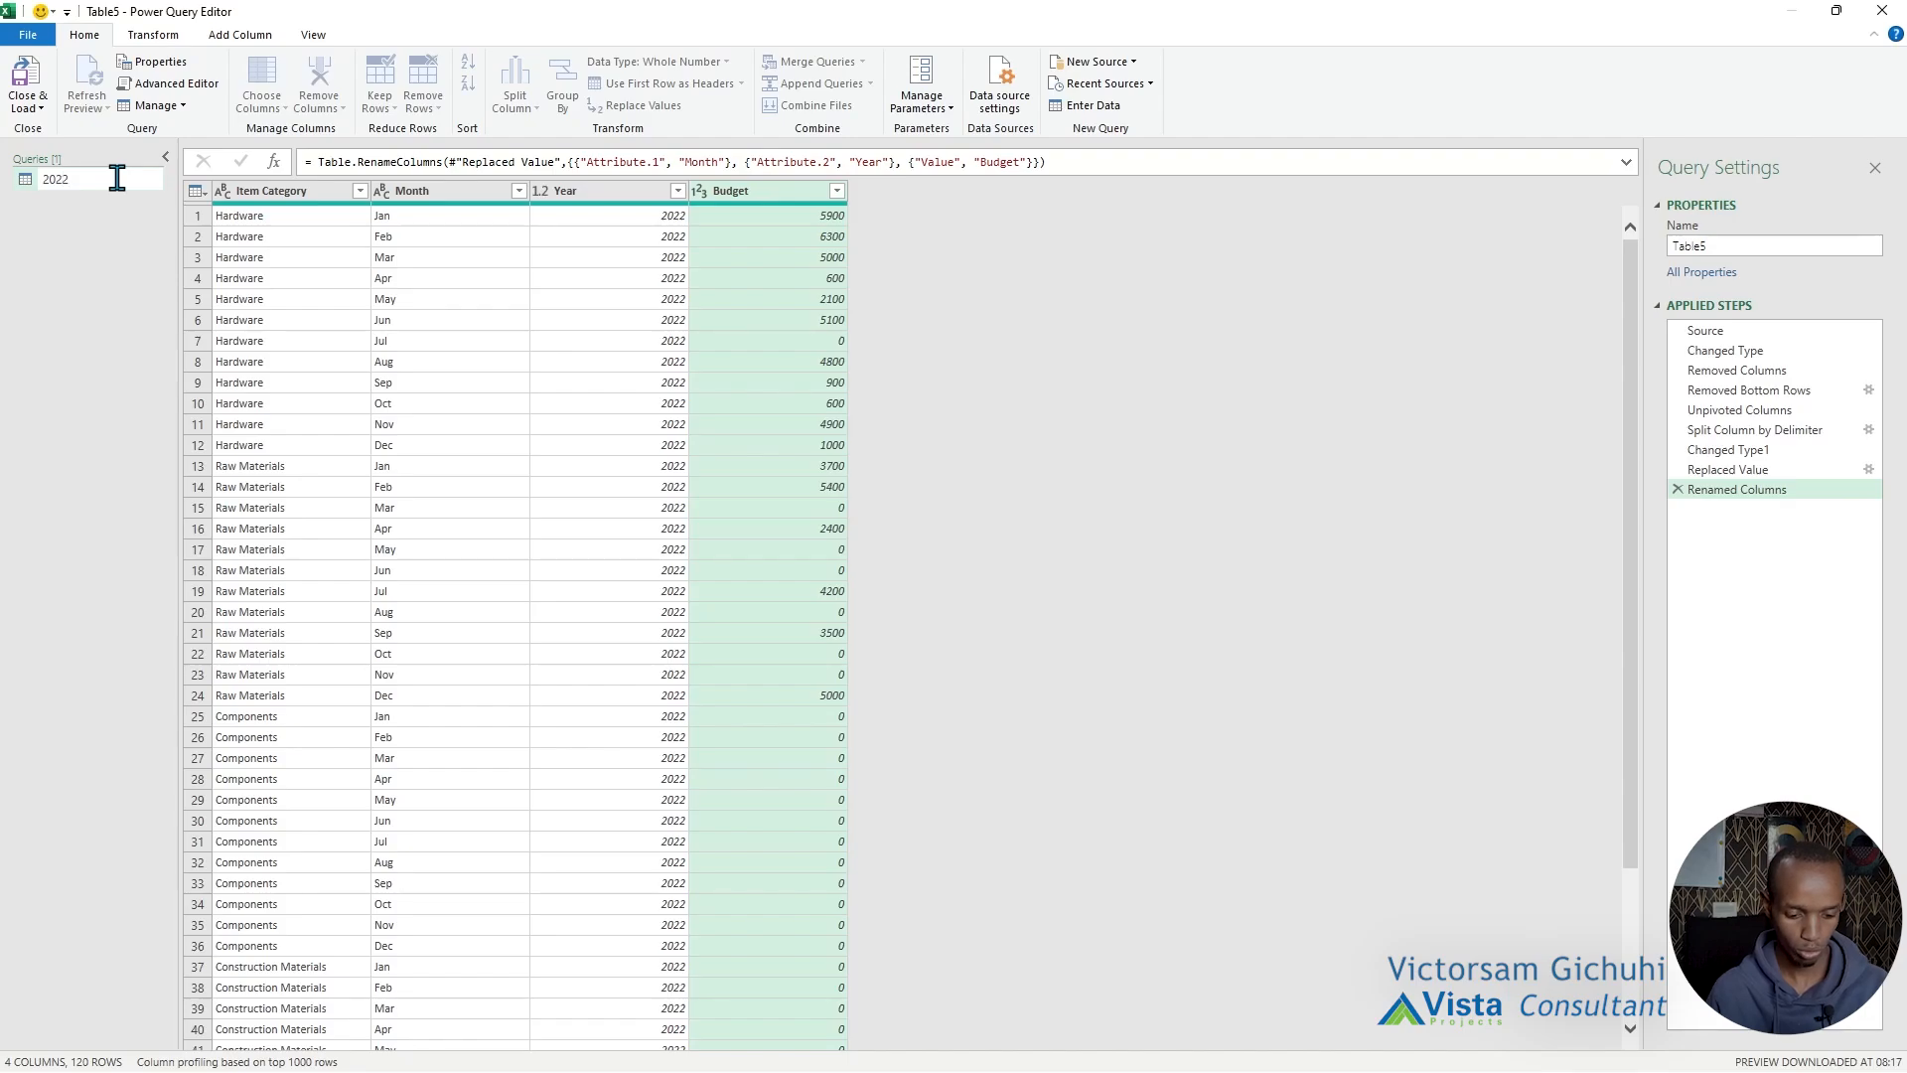
text(22Budget)
Close the query editor and load the query as a table into cell A14 of the existing 2022Budget worksheet.
click(26, 107)
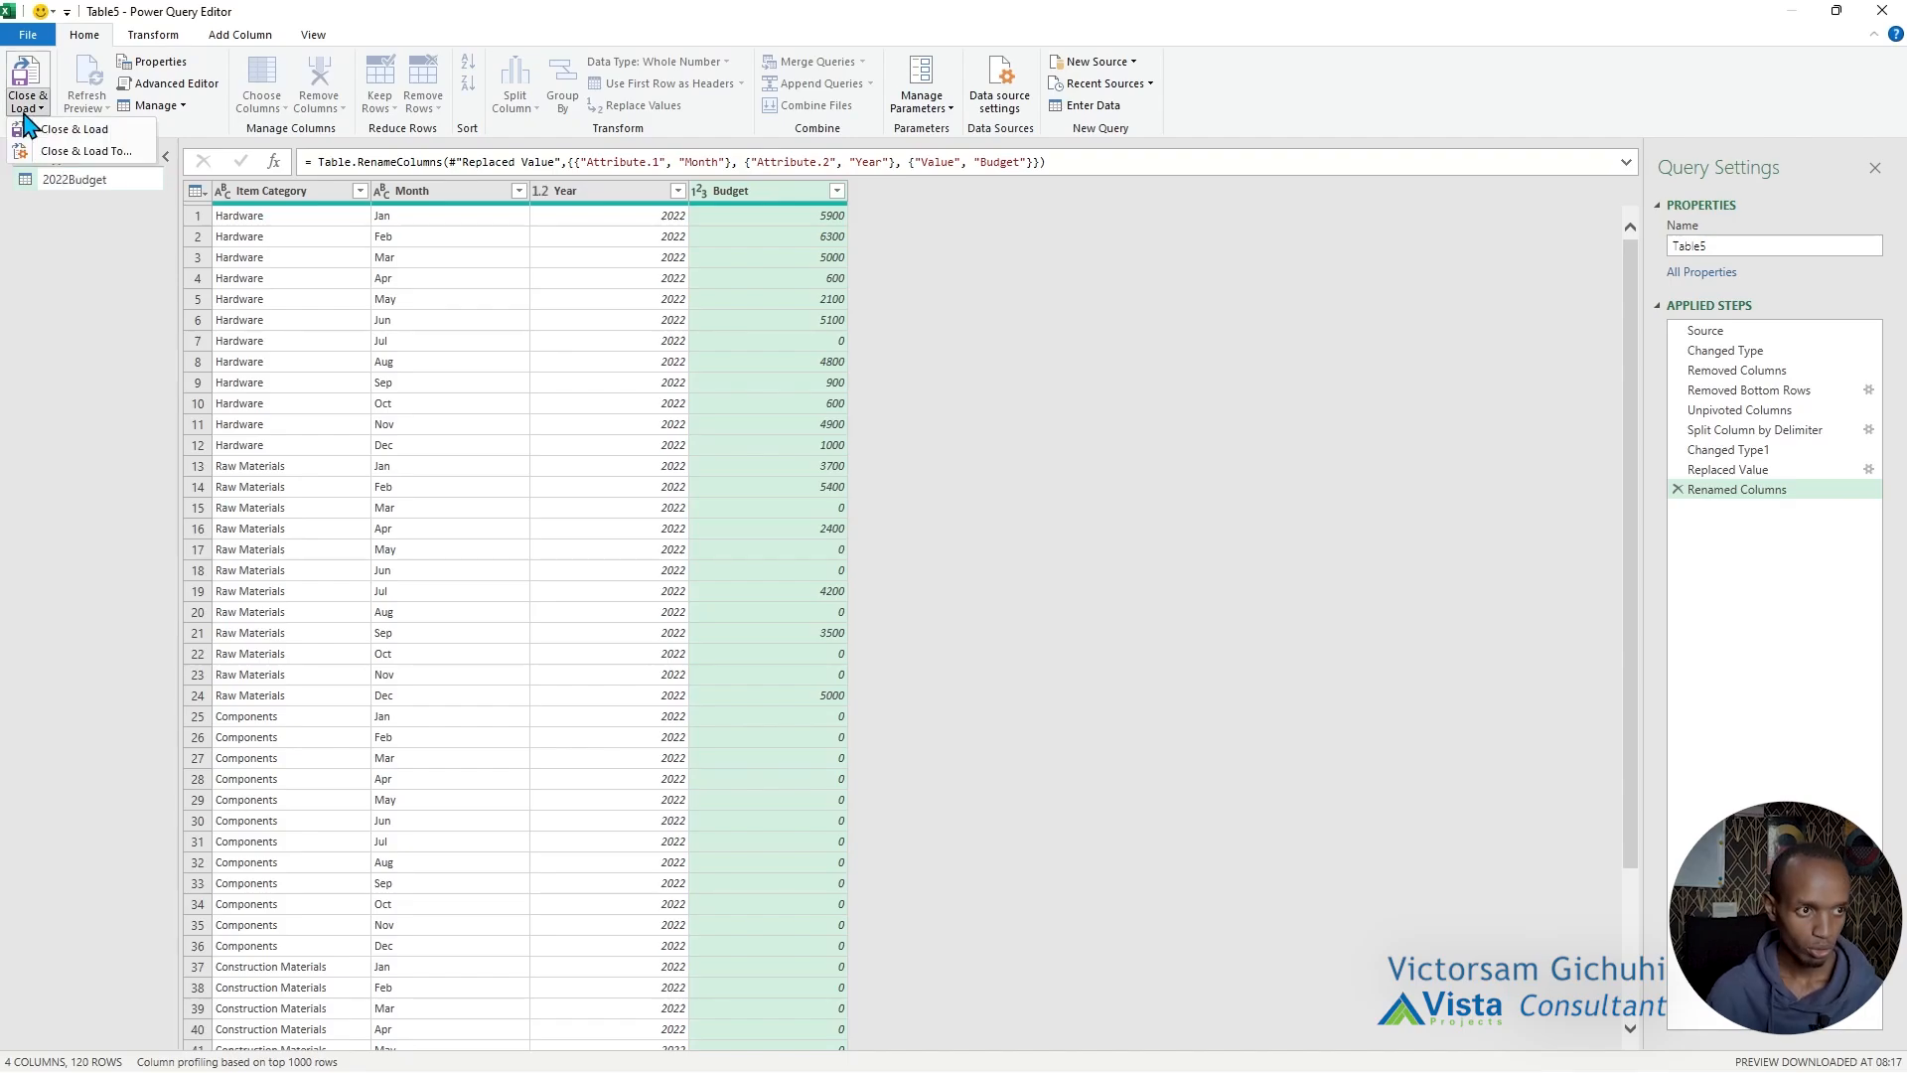
click(77, 152)
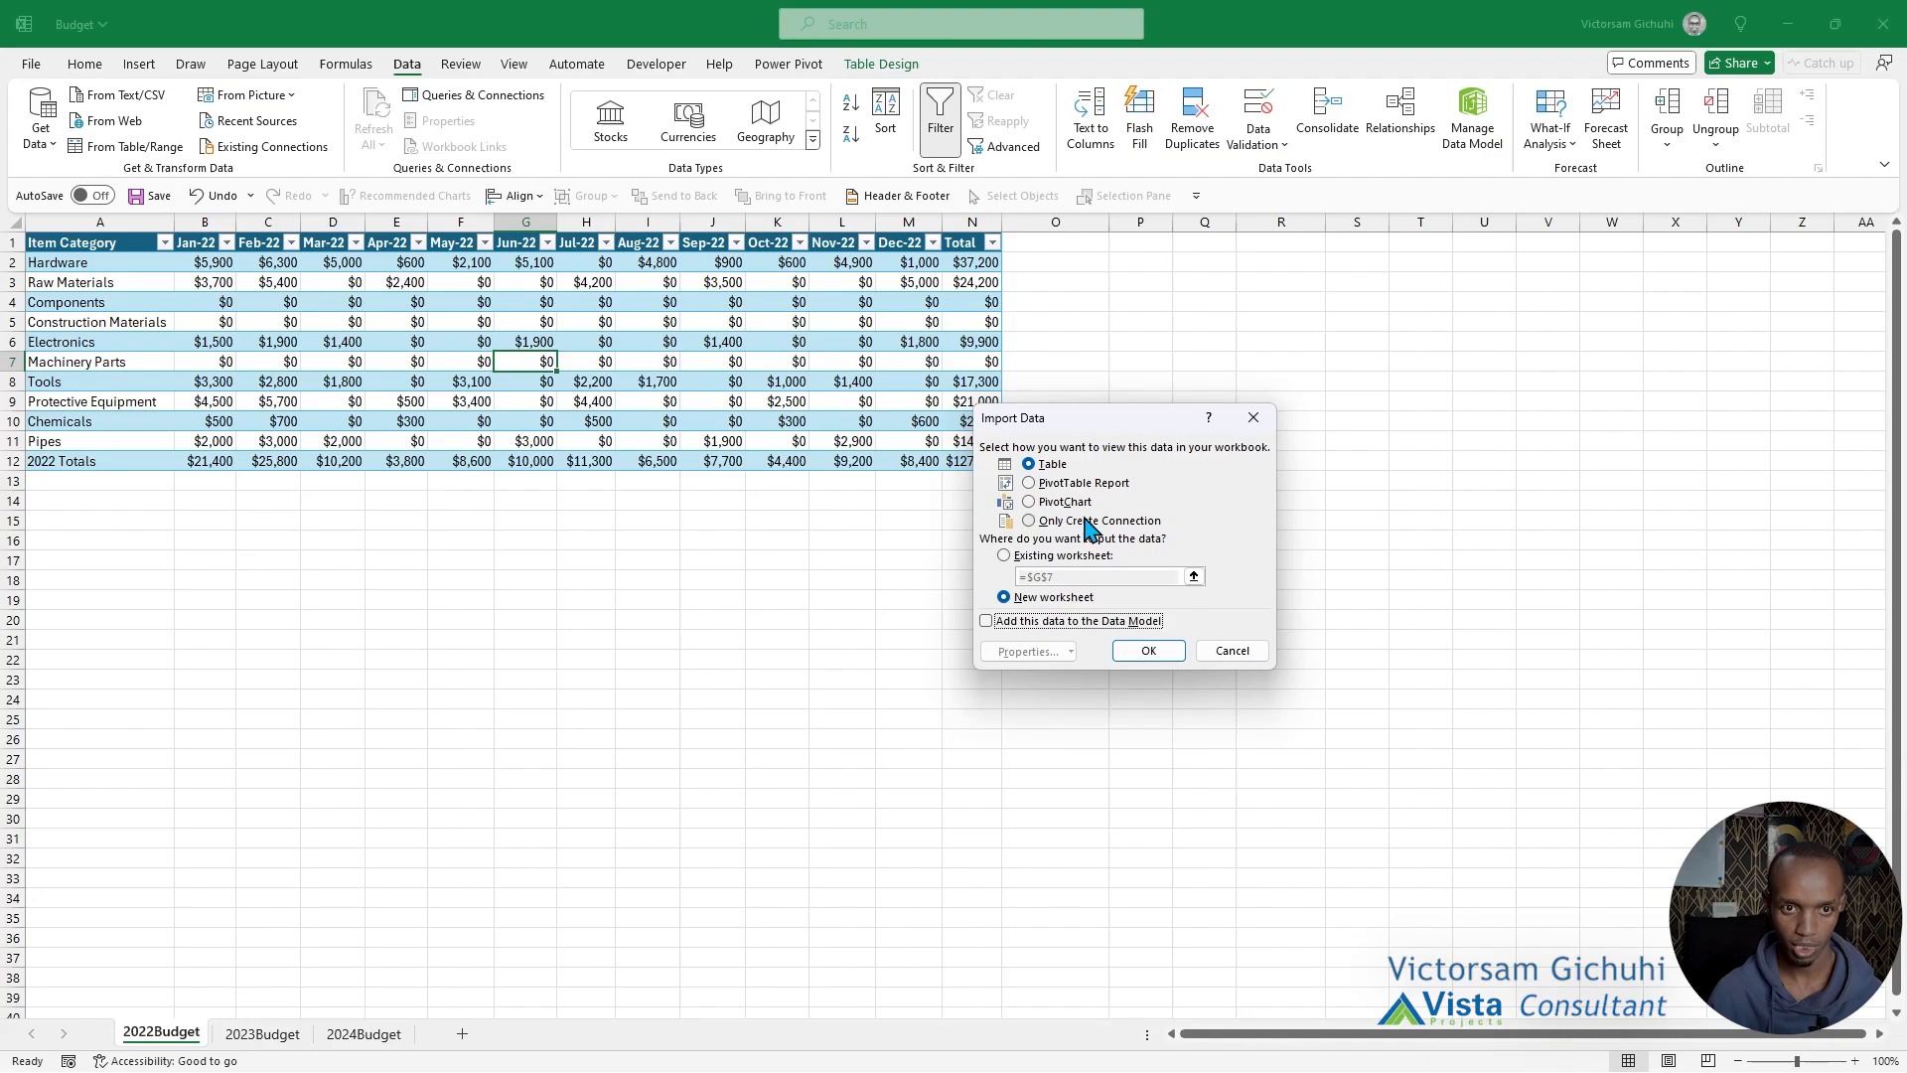
click(1005, 555)
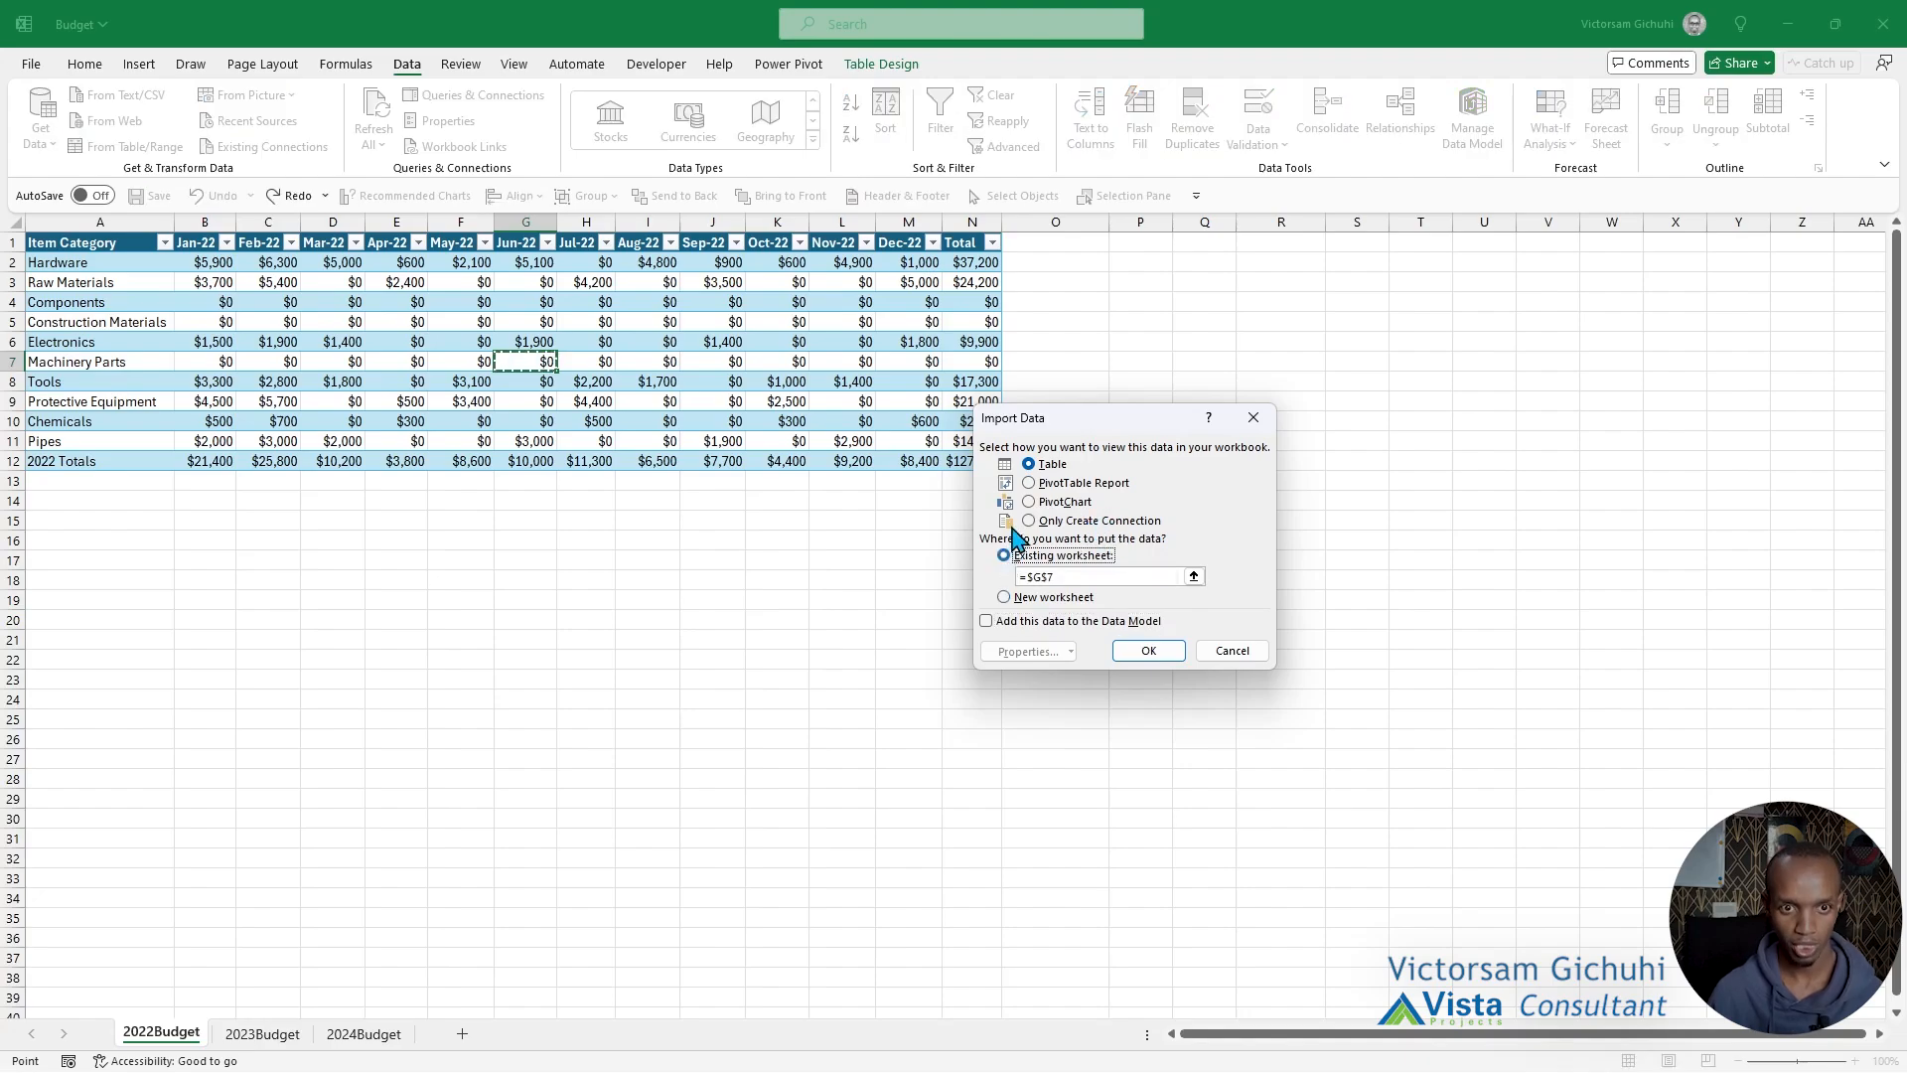
click(1137, 242)
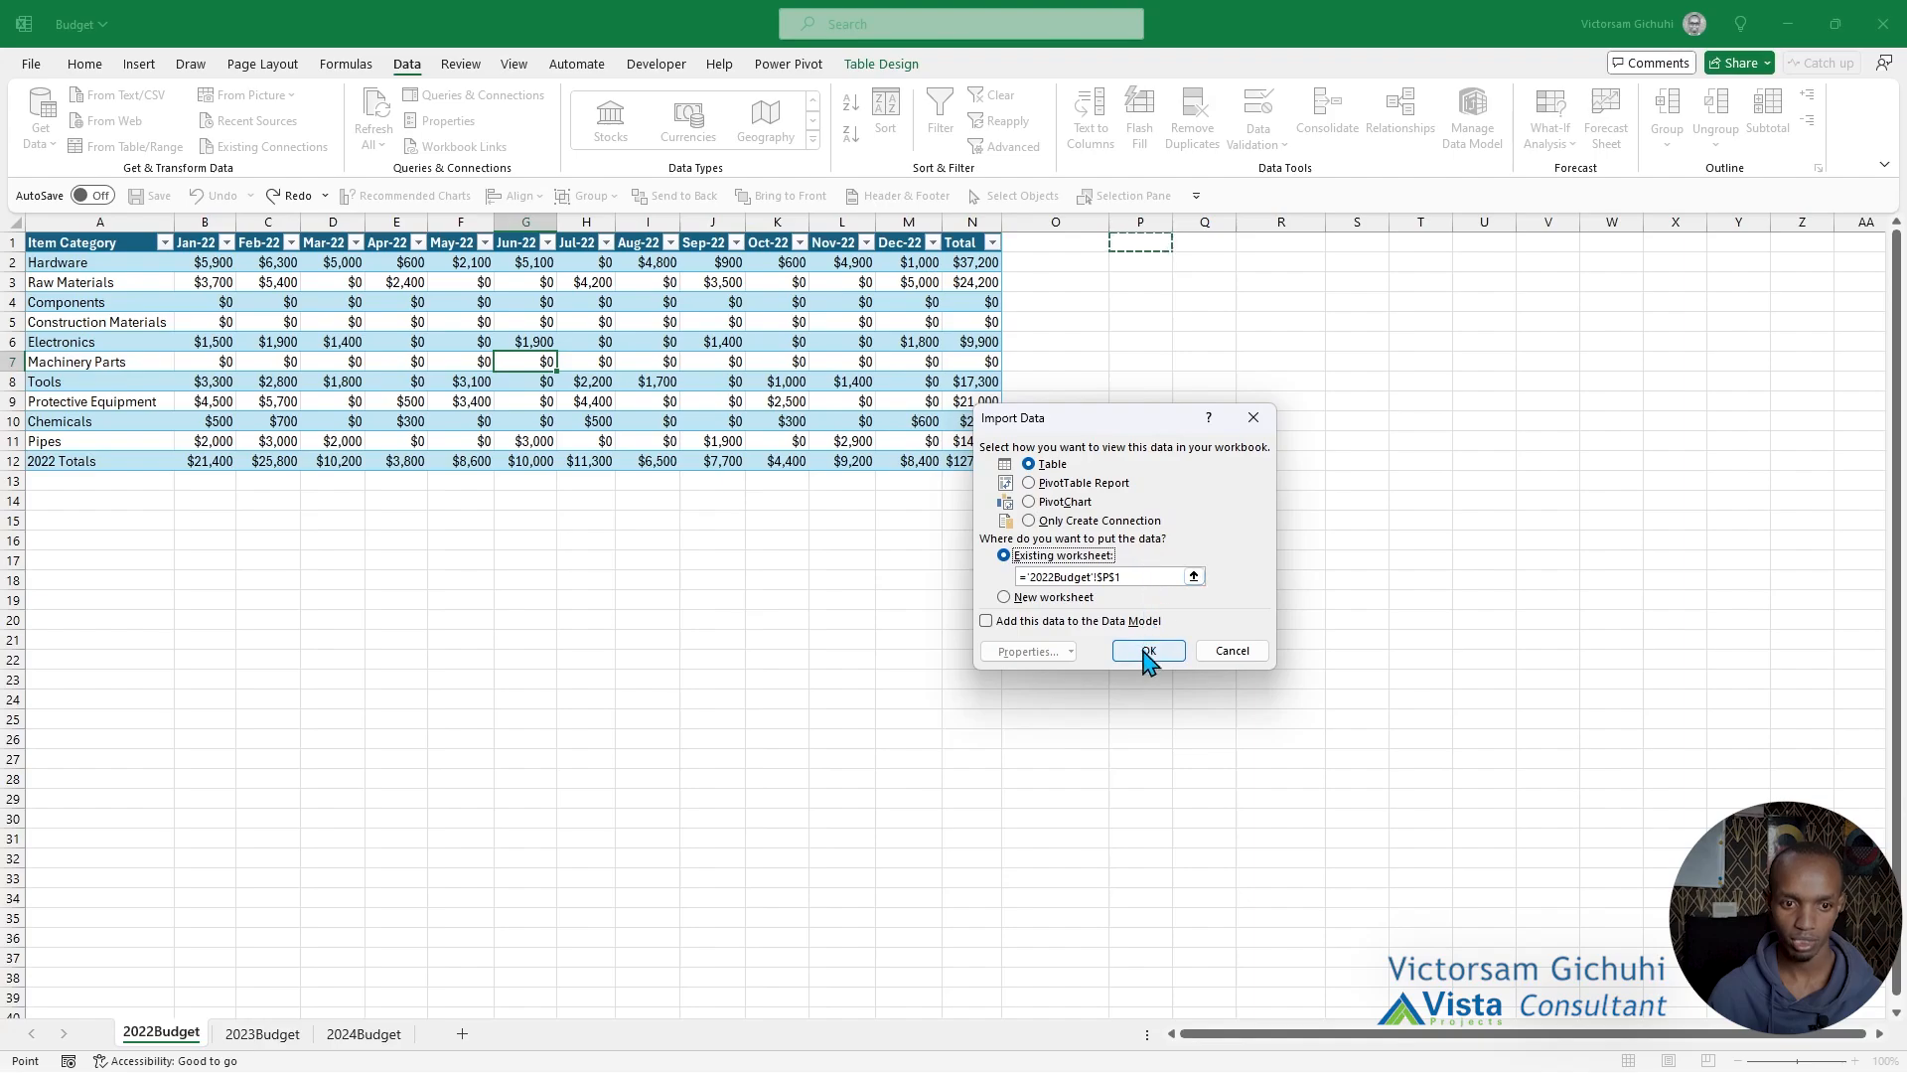
click(42, 500)
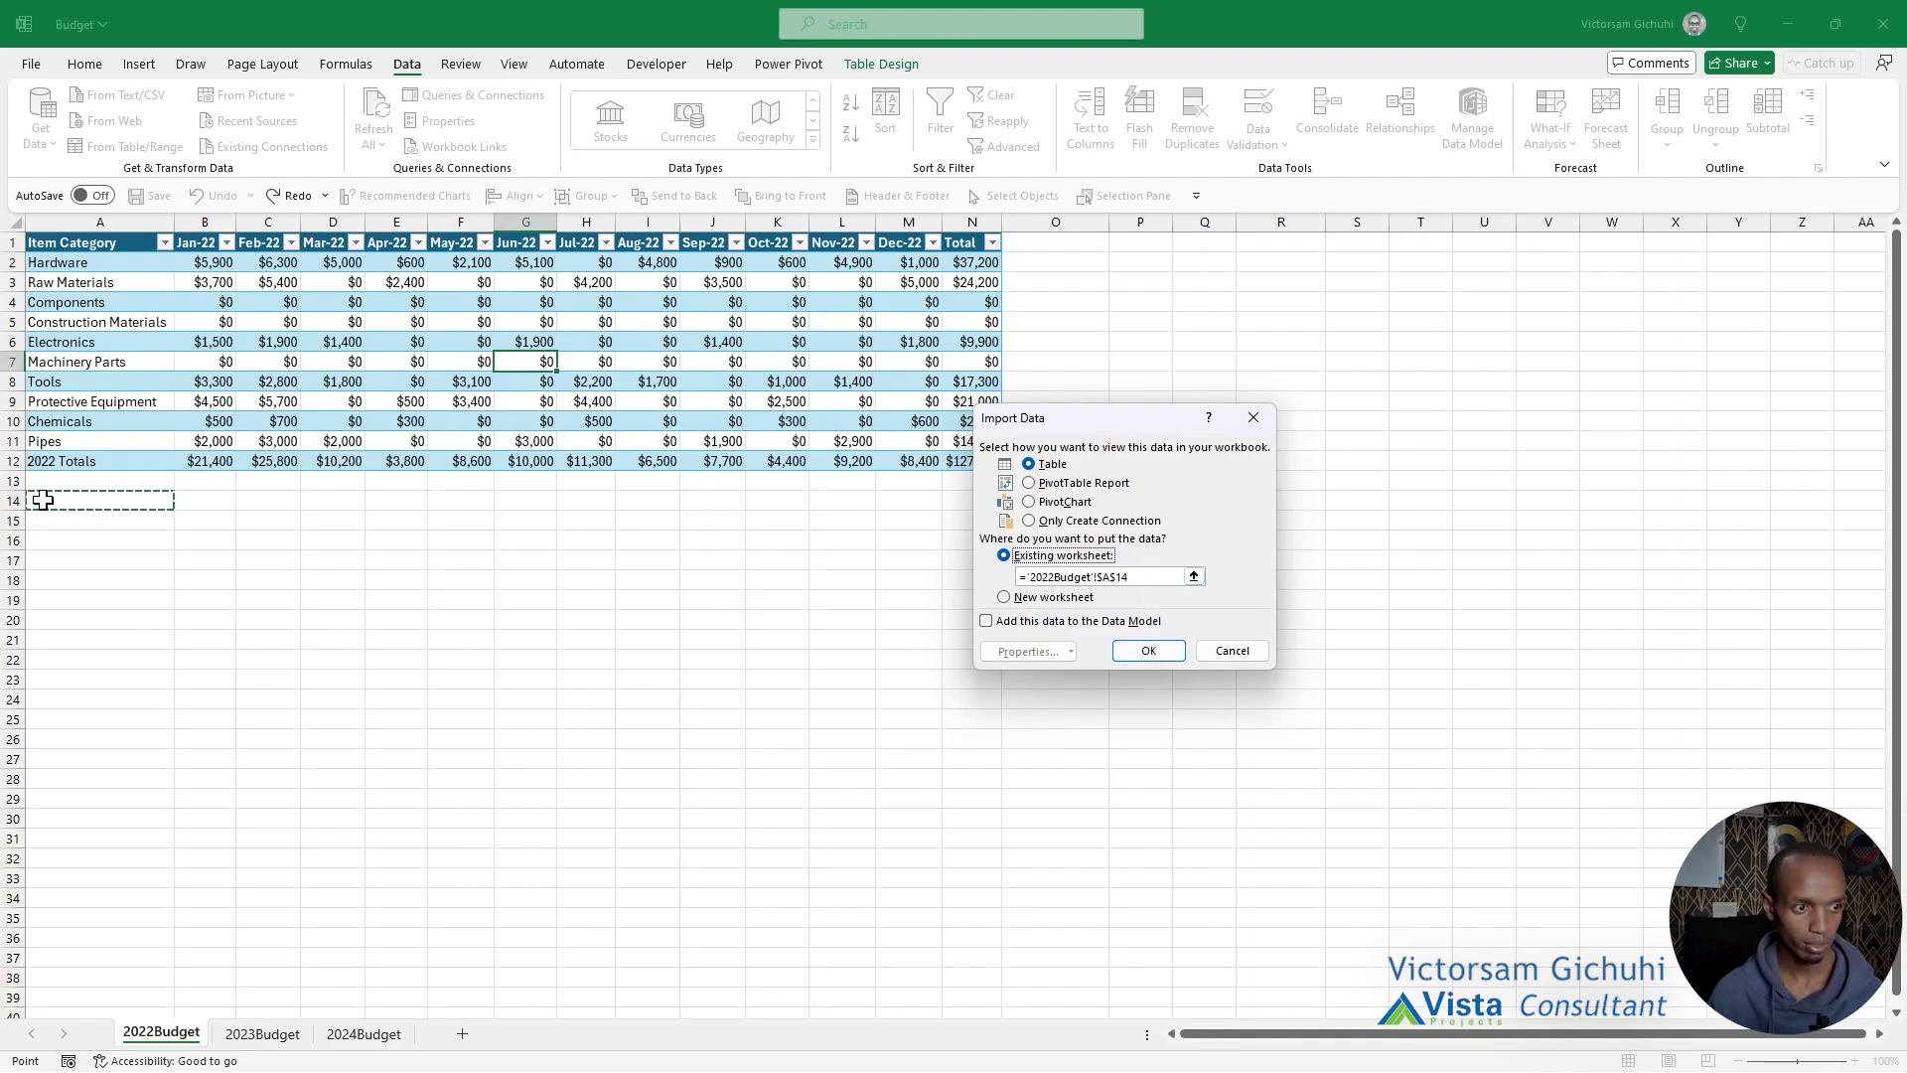
click(1148, 650)
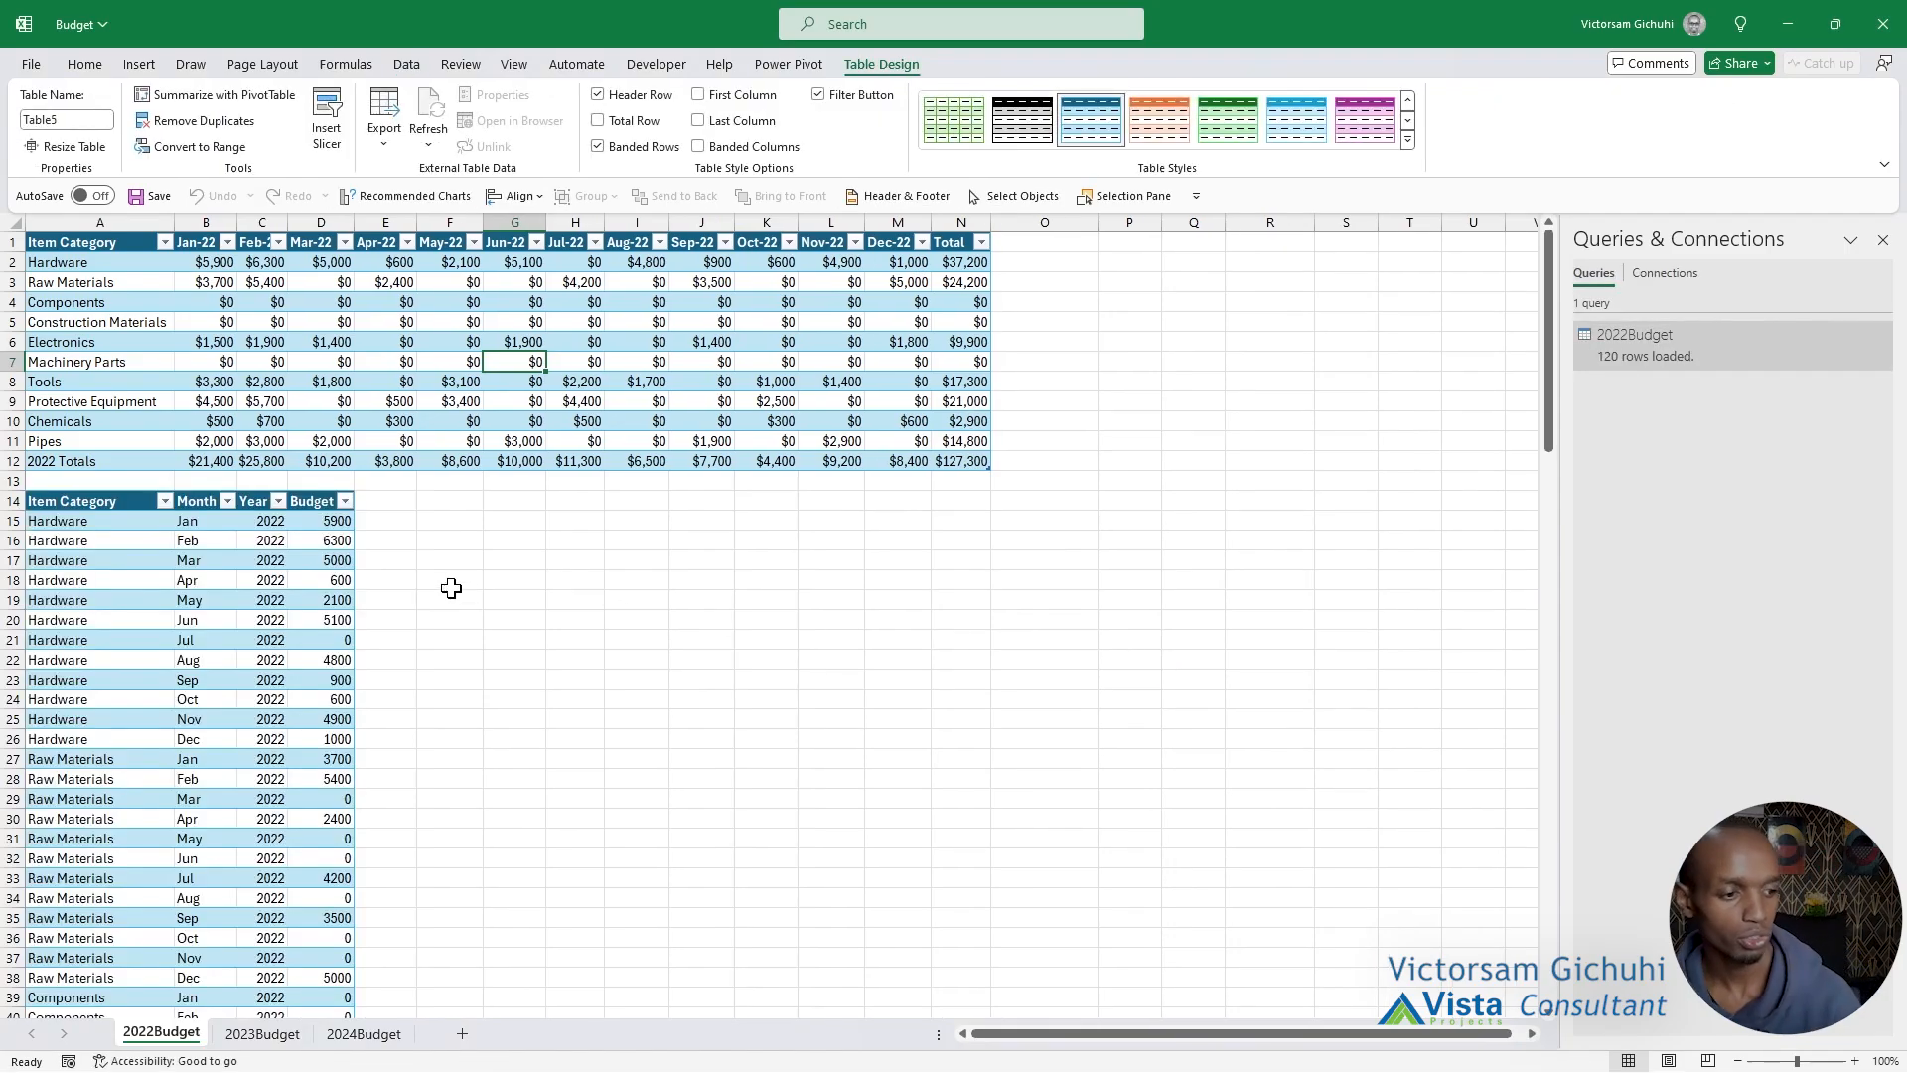
Compare the original budget table in the top rows with the unpivoted list below it, through its last row.
drag(116, 244, 970, 460)
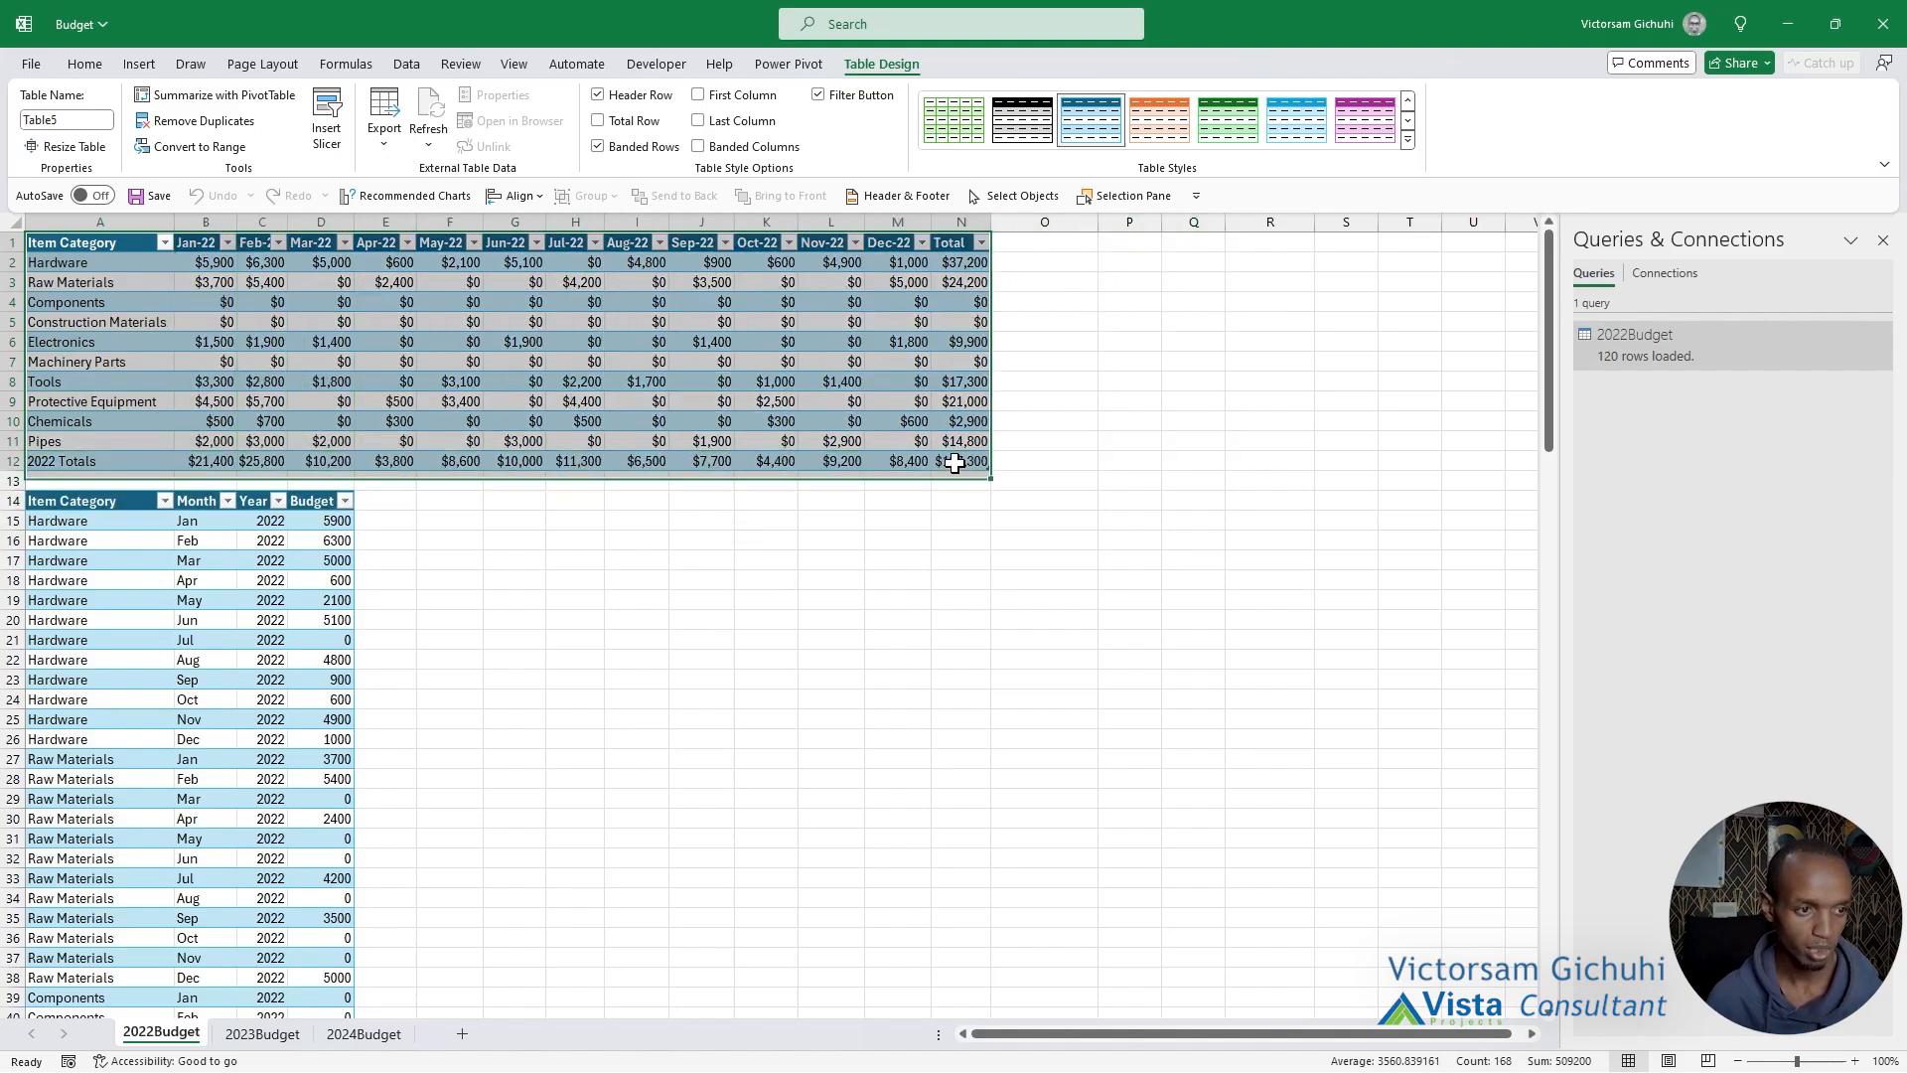
scroll(430, 664, down, 12)
scroll(428, 662, down, 20)
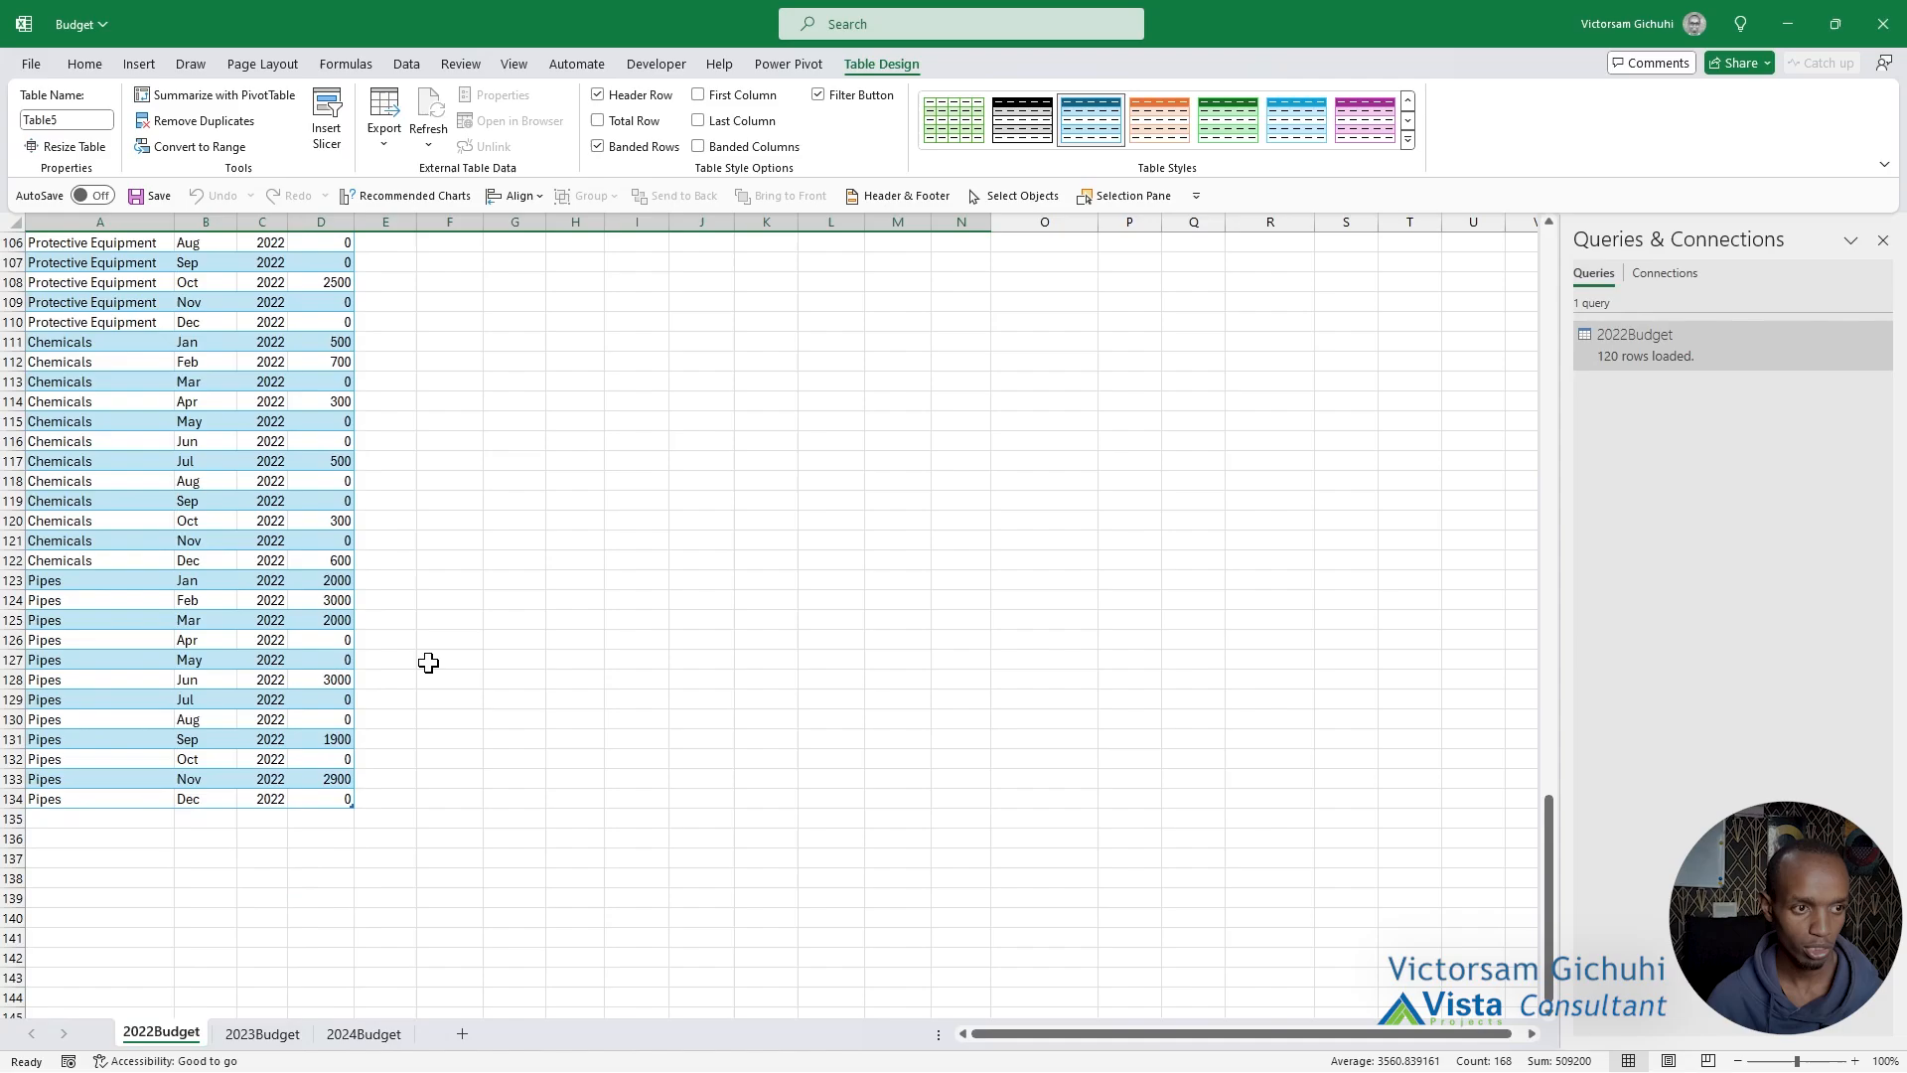
Review the budget tables and the unpivoted lists below them on the 2022Budget, 2023Budget and 2024Budget worksheets.
scroll(428, 662, up, 20)
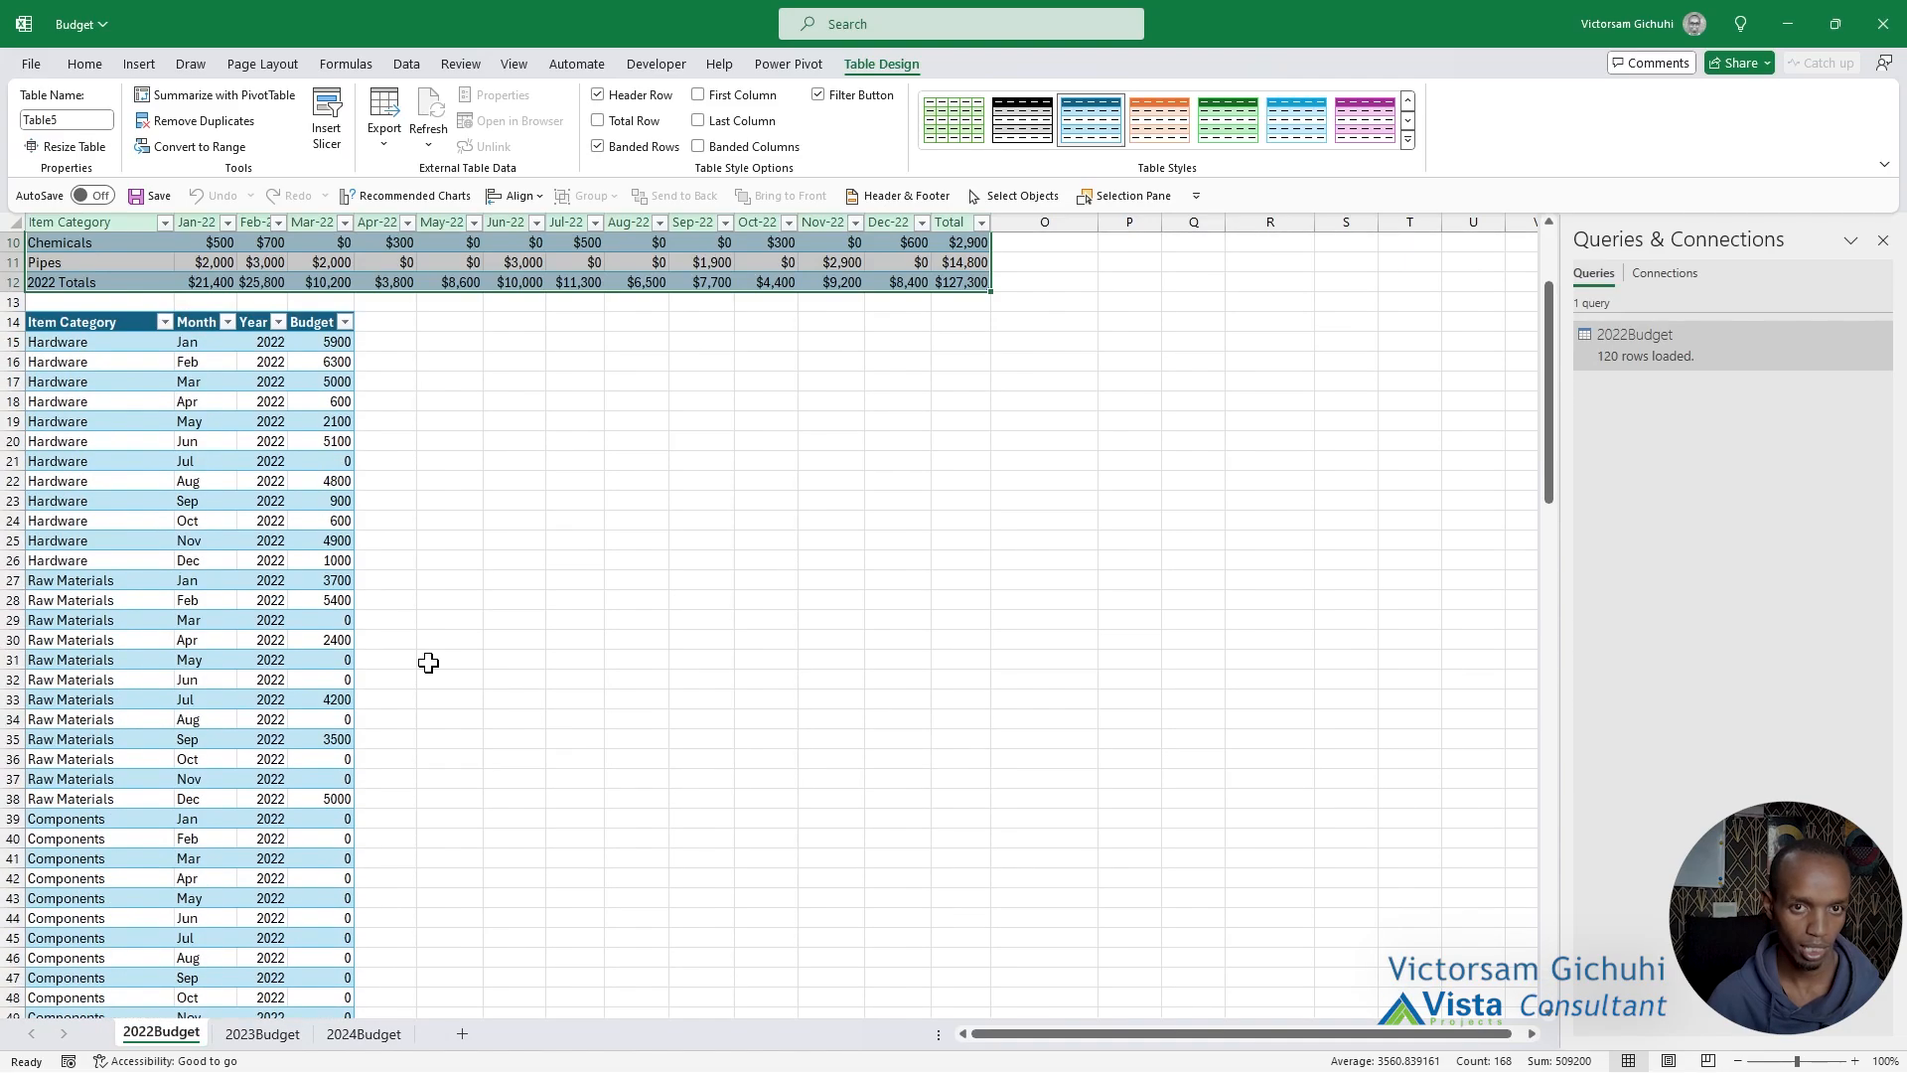
scroll(428, 662, up, 3)
click(95, 539)
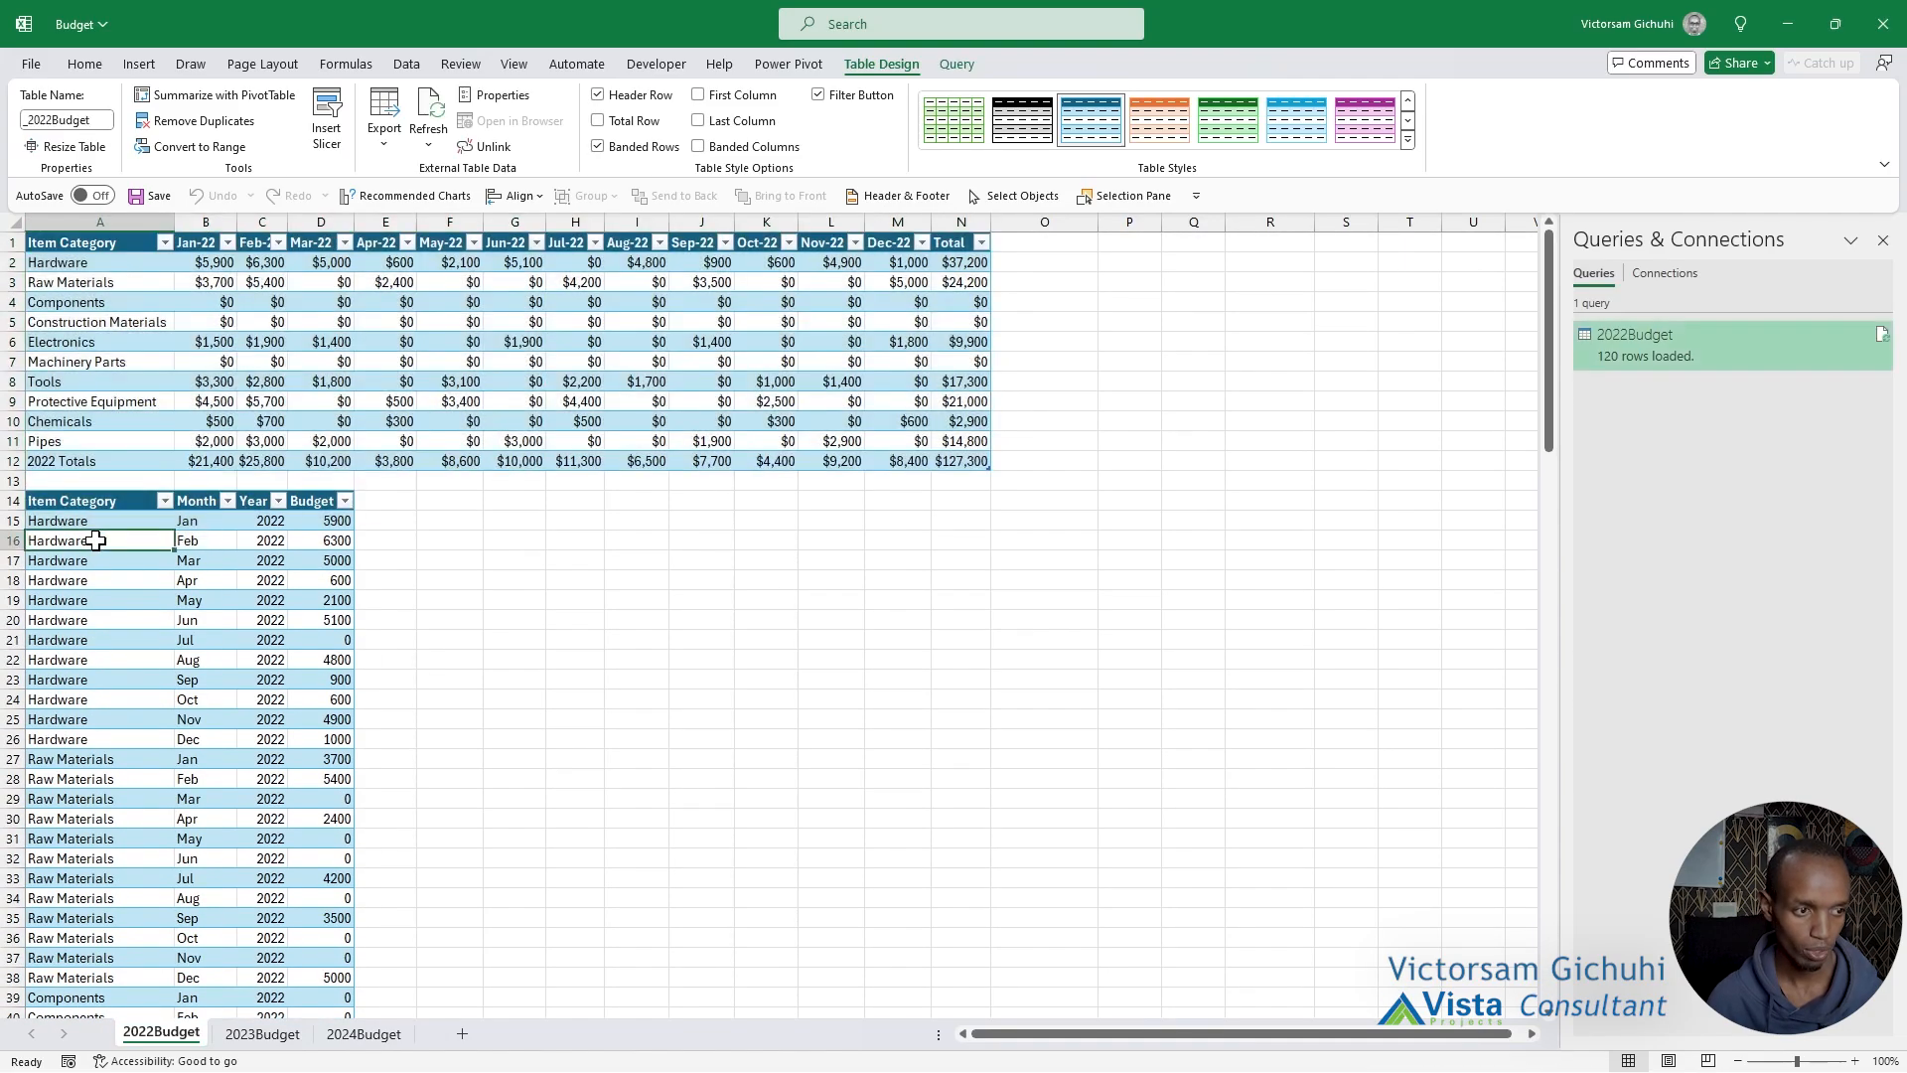
click(262, 1033)
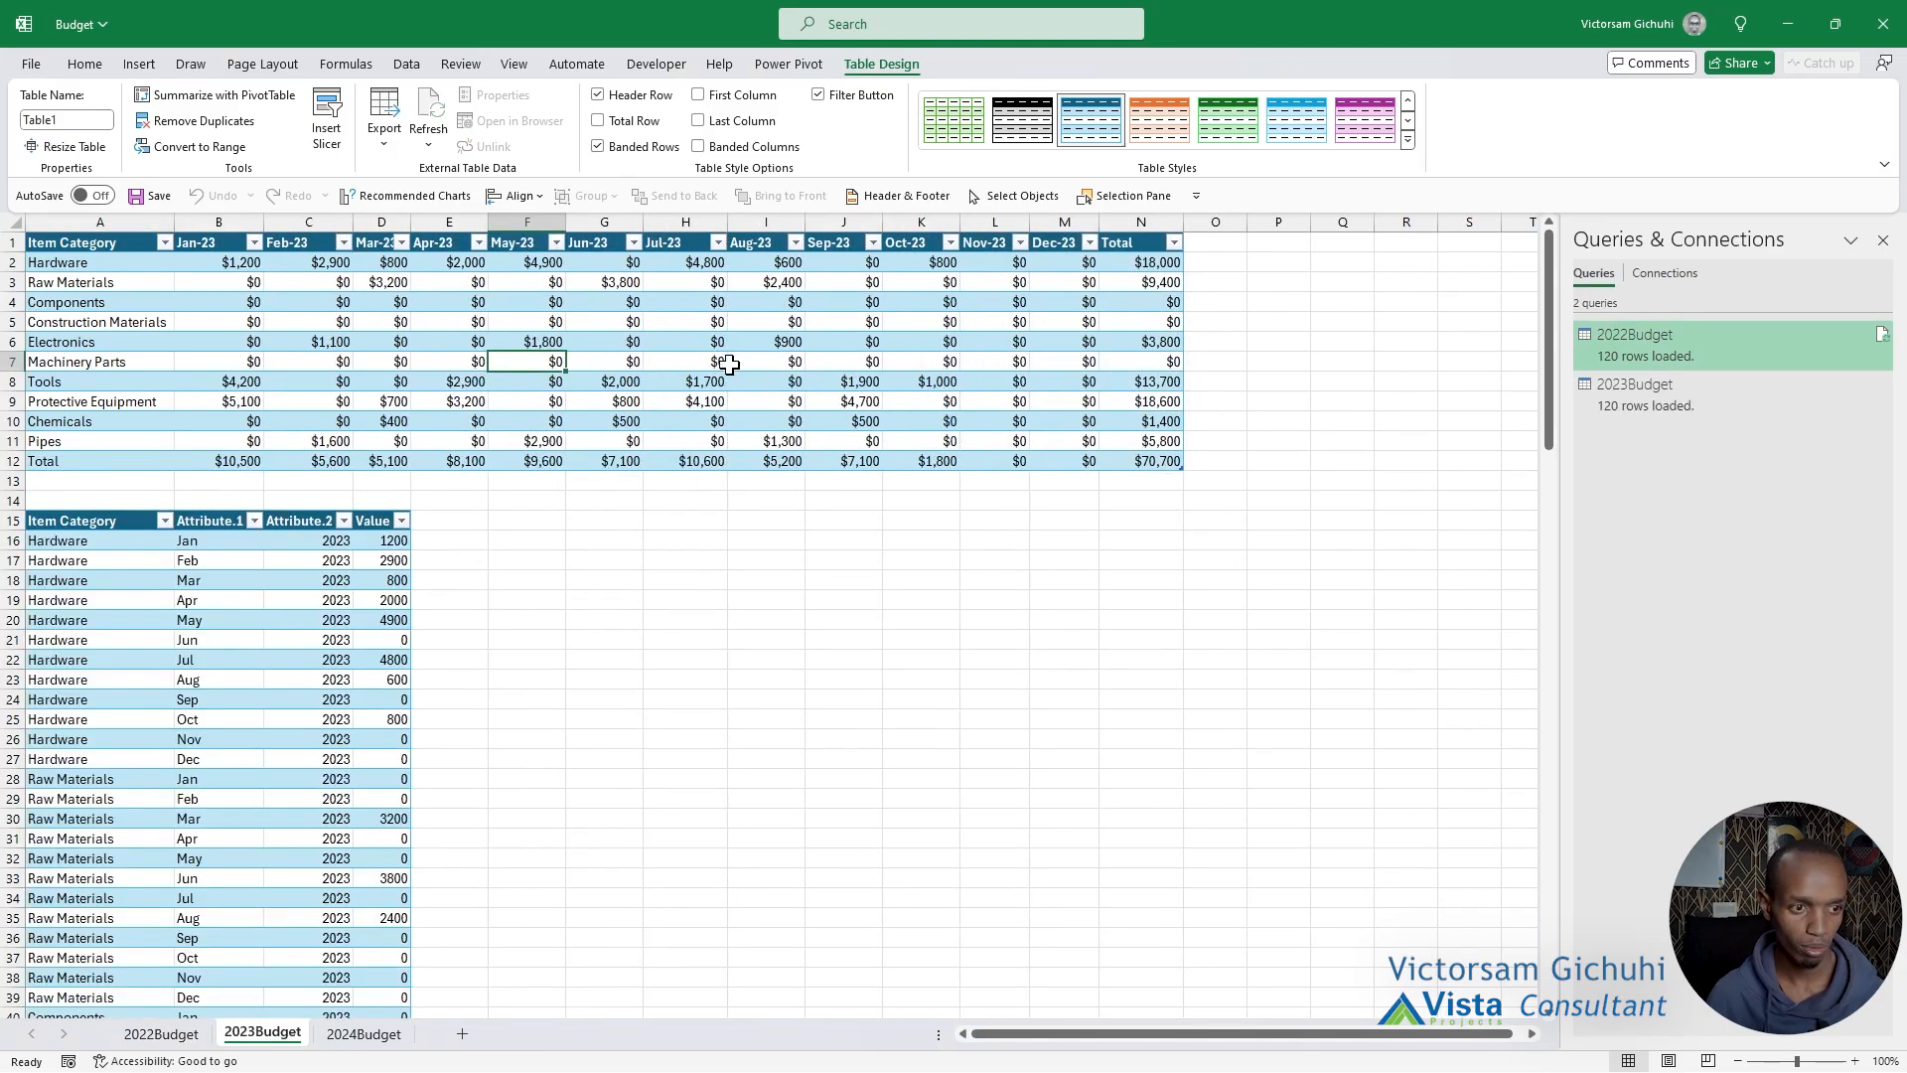
scroll(508, 724, down, 10)
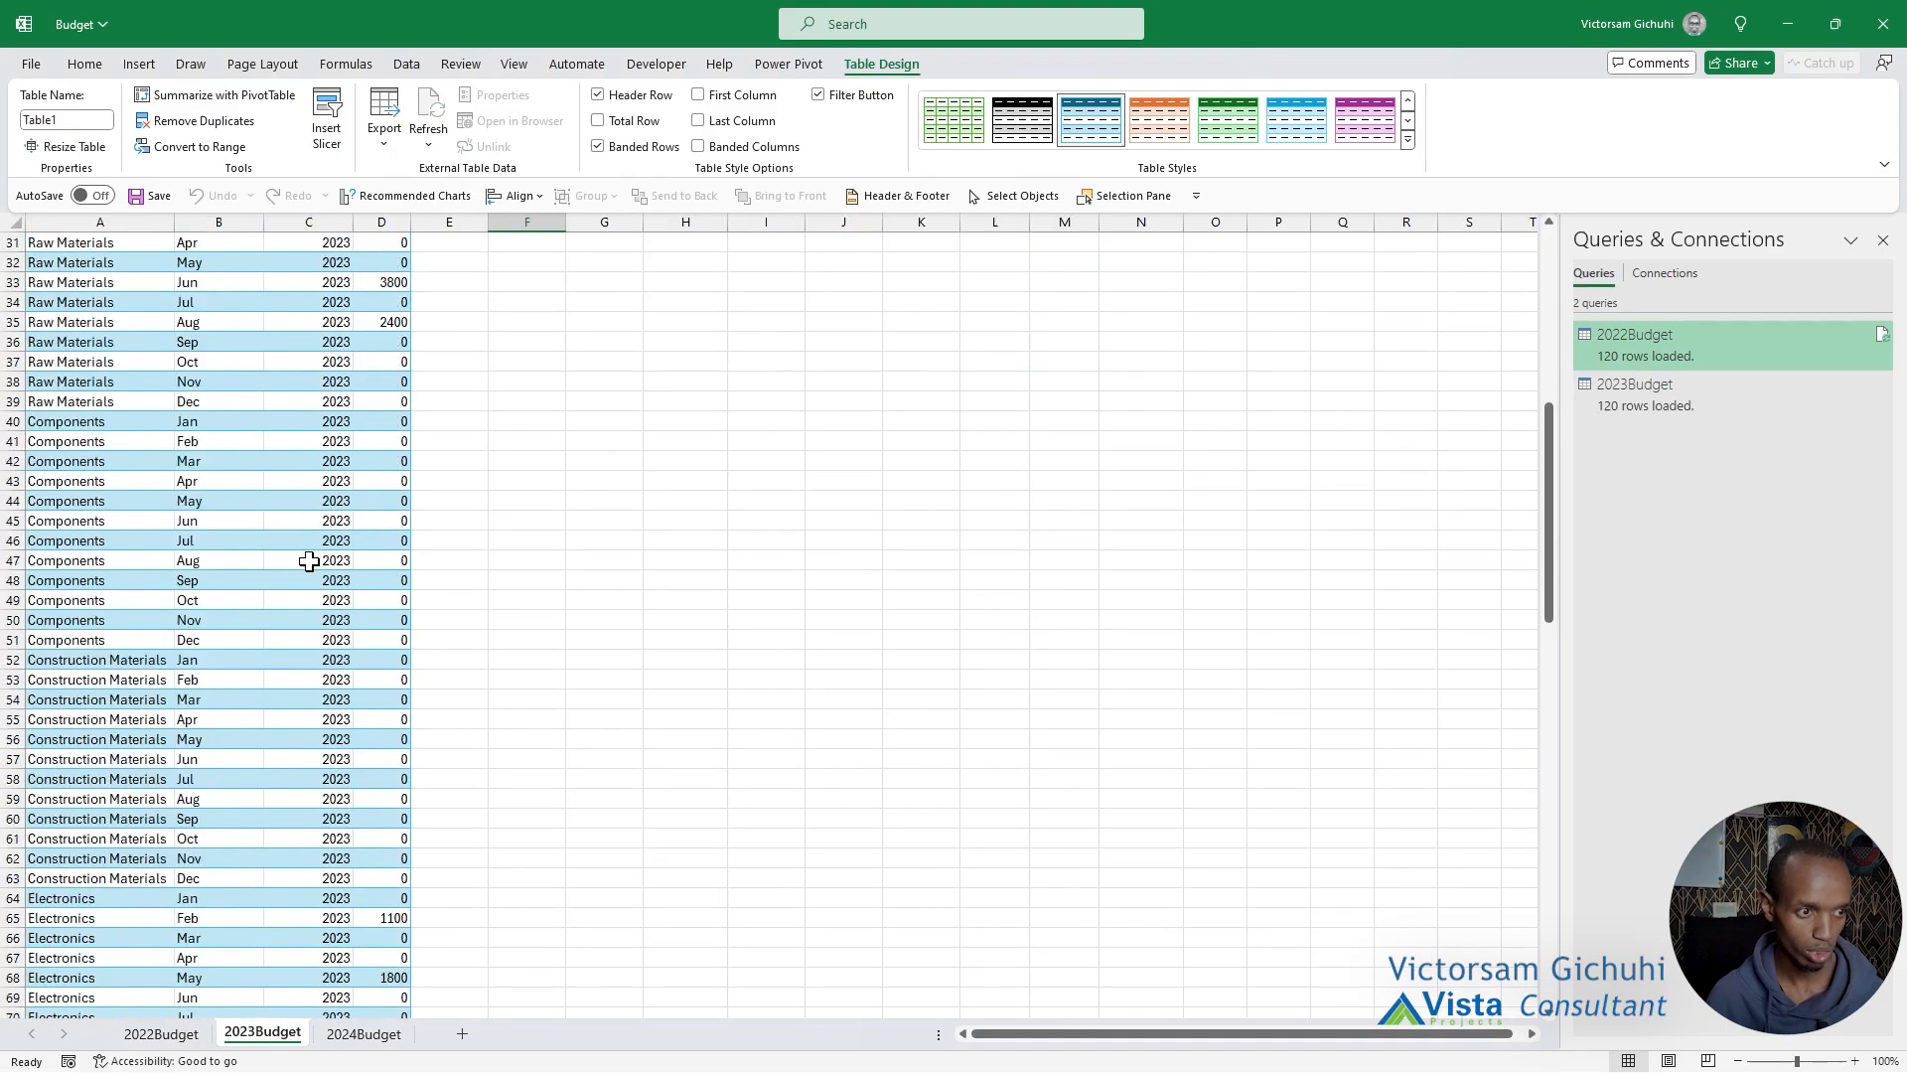
scroll(309, 561, down, 4)
scroll(288, 720, up, 14)
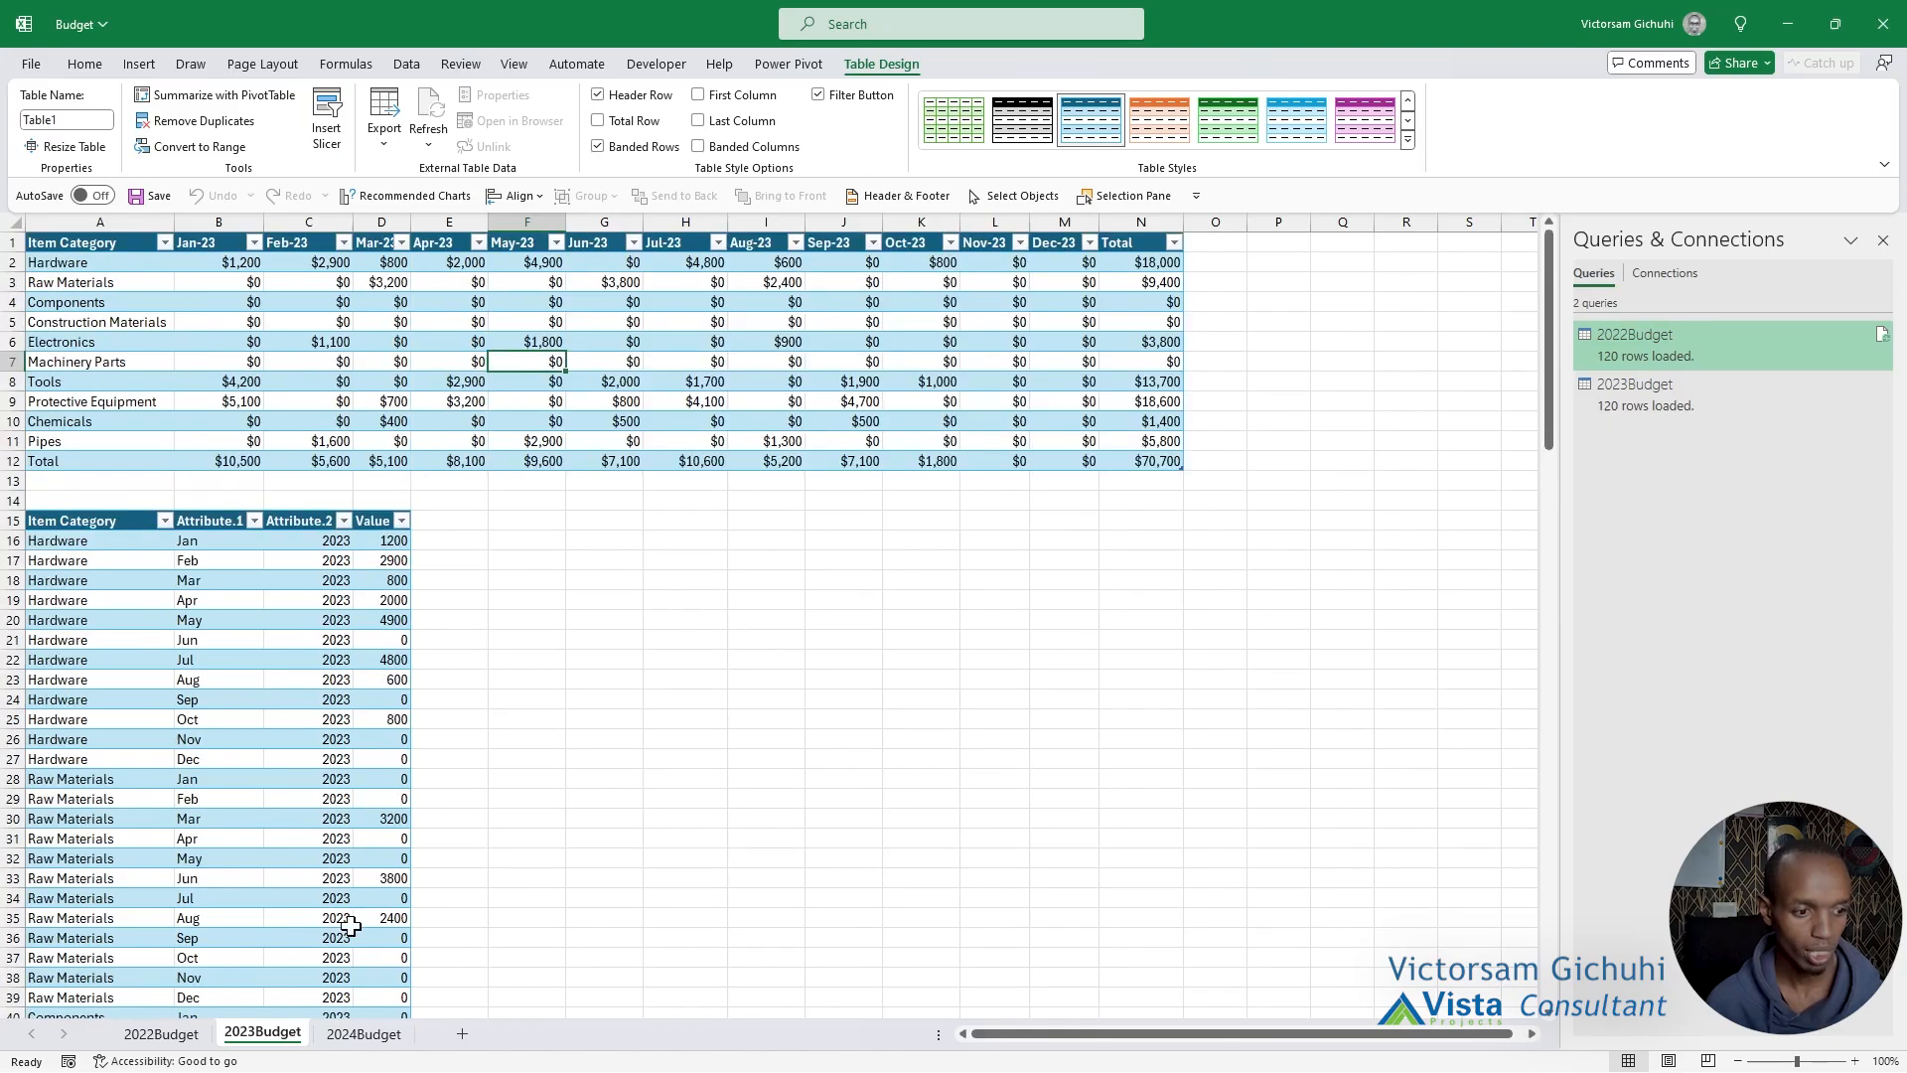
click(366, 1033)
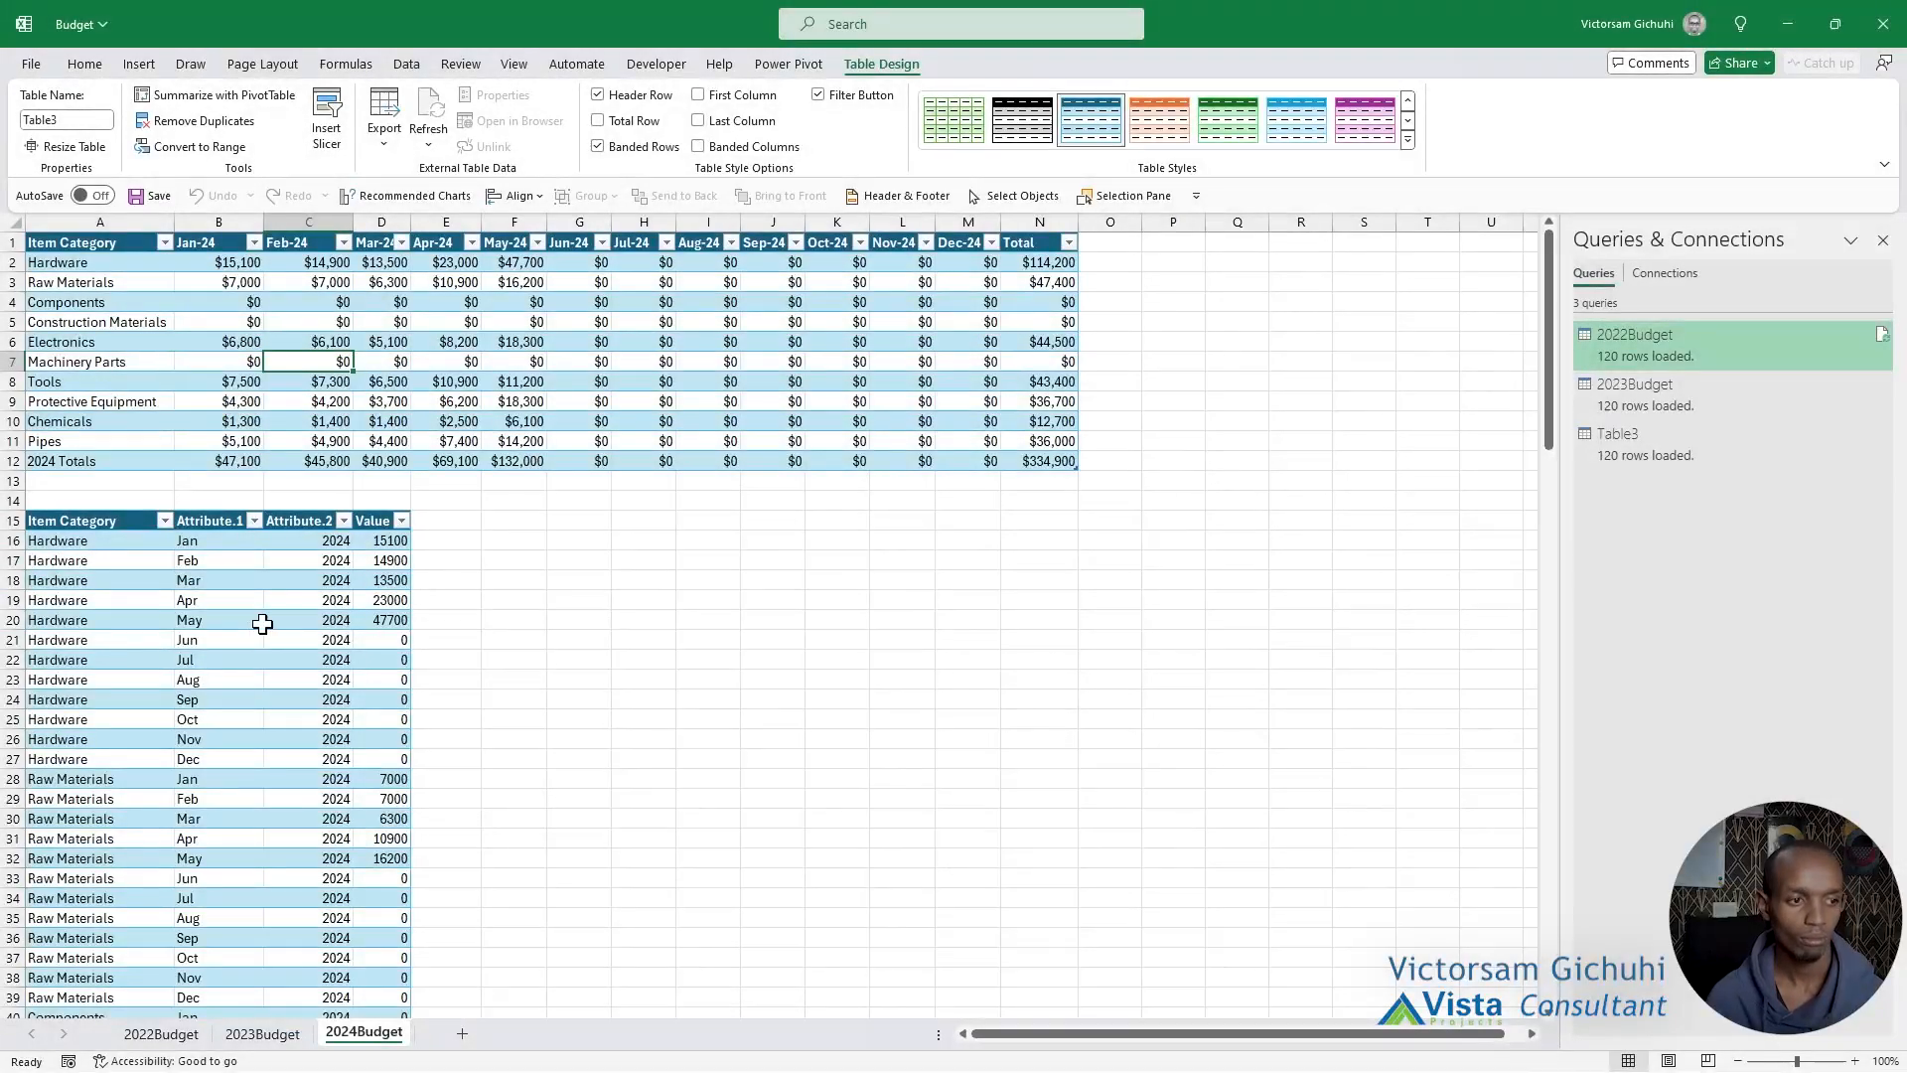
click(211, 602)
scroll(211, 611, down, 5)
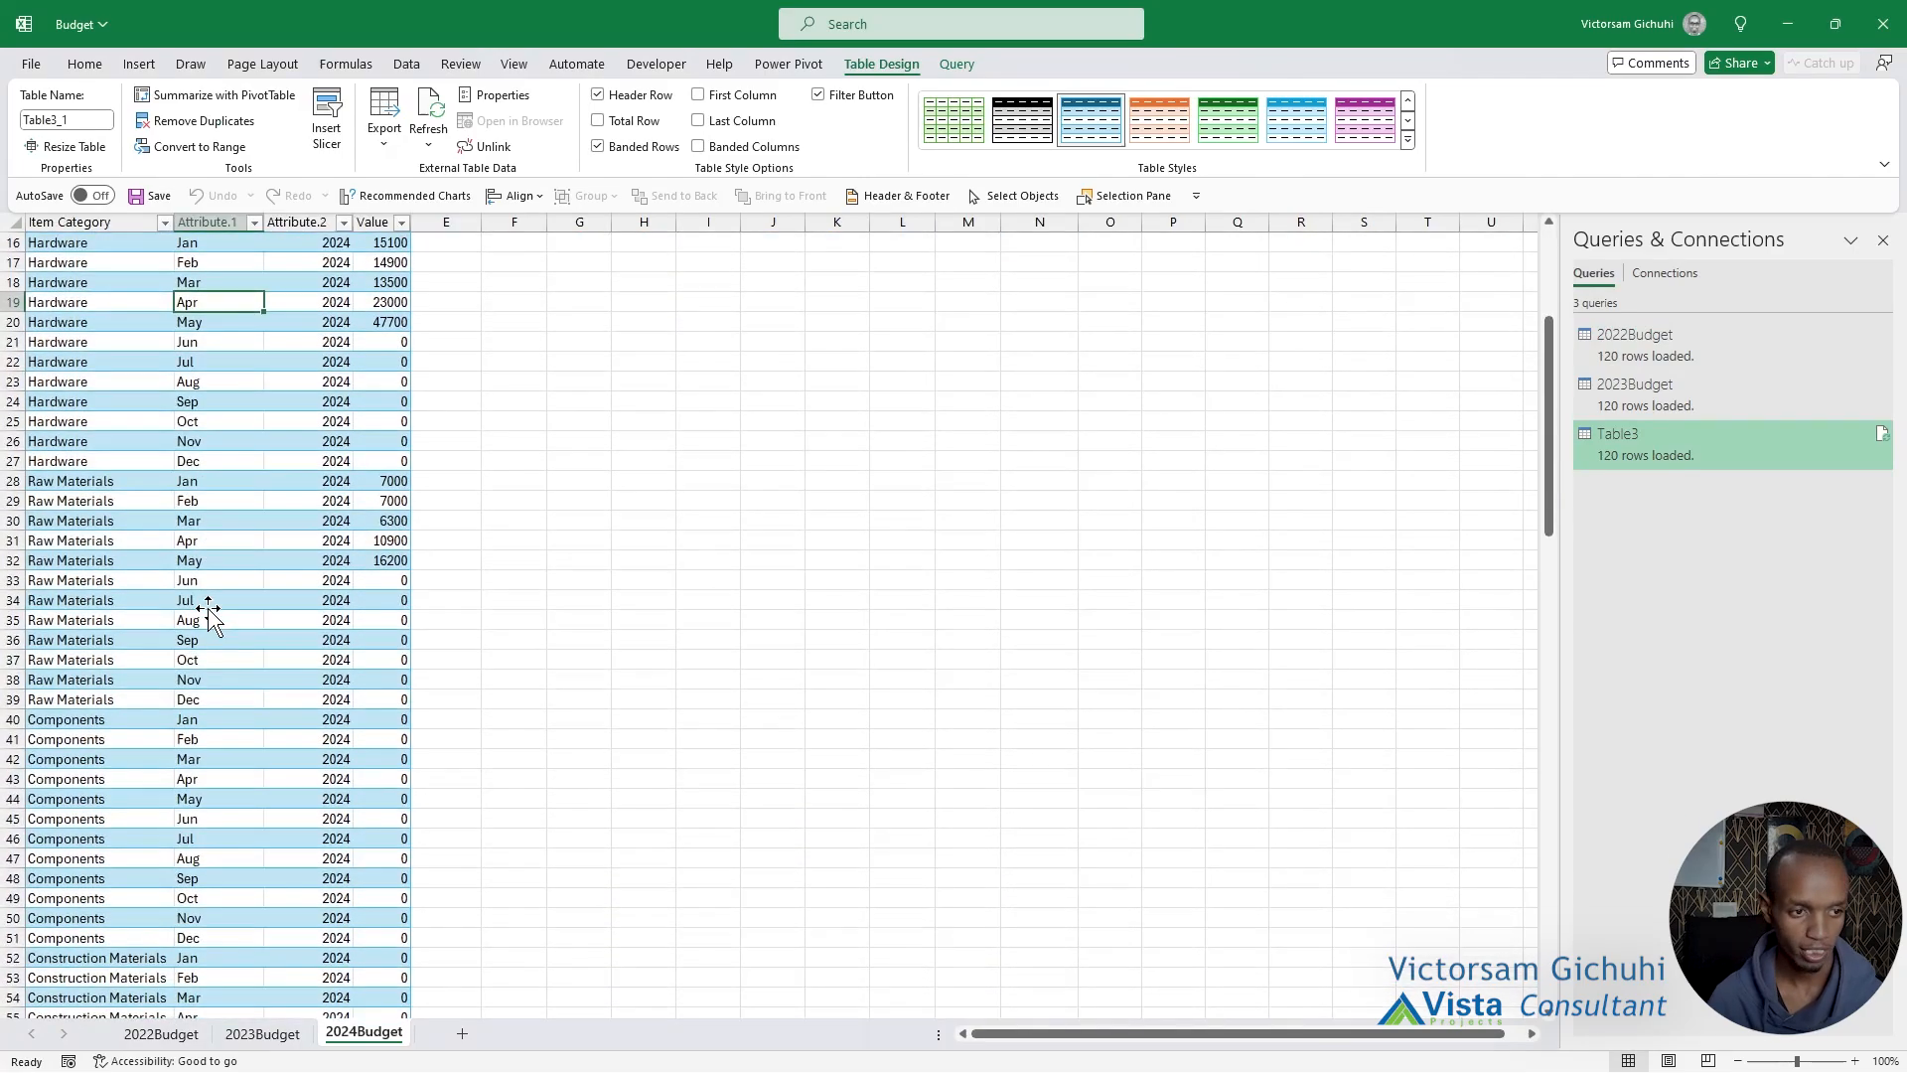
scroll(211, 610, up, 5)
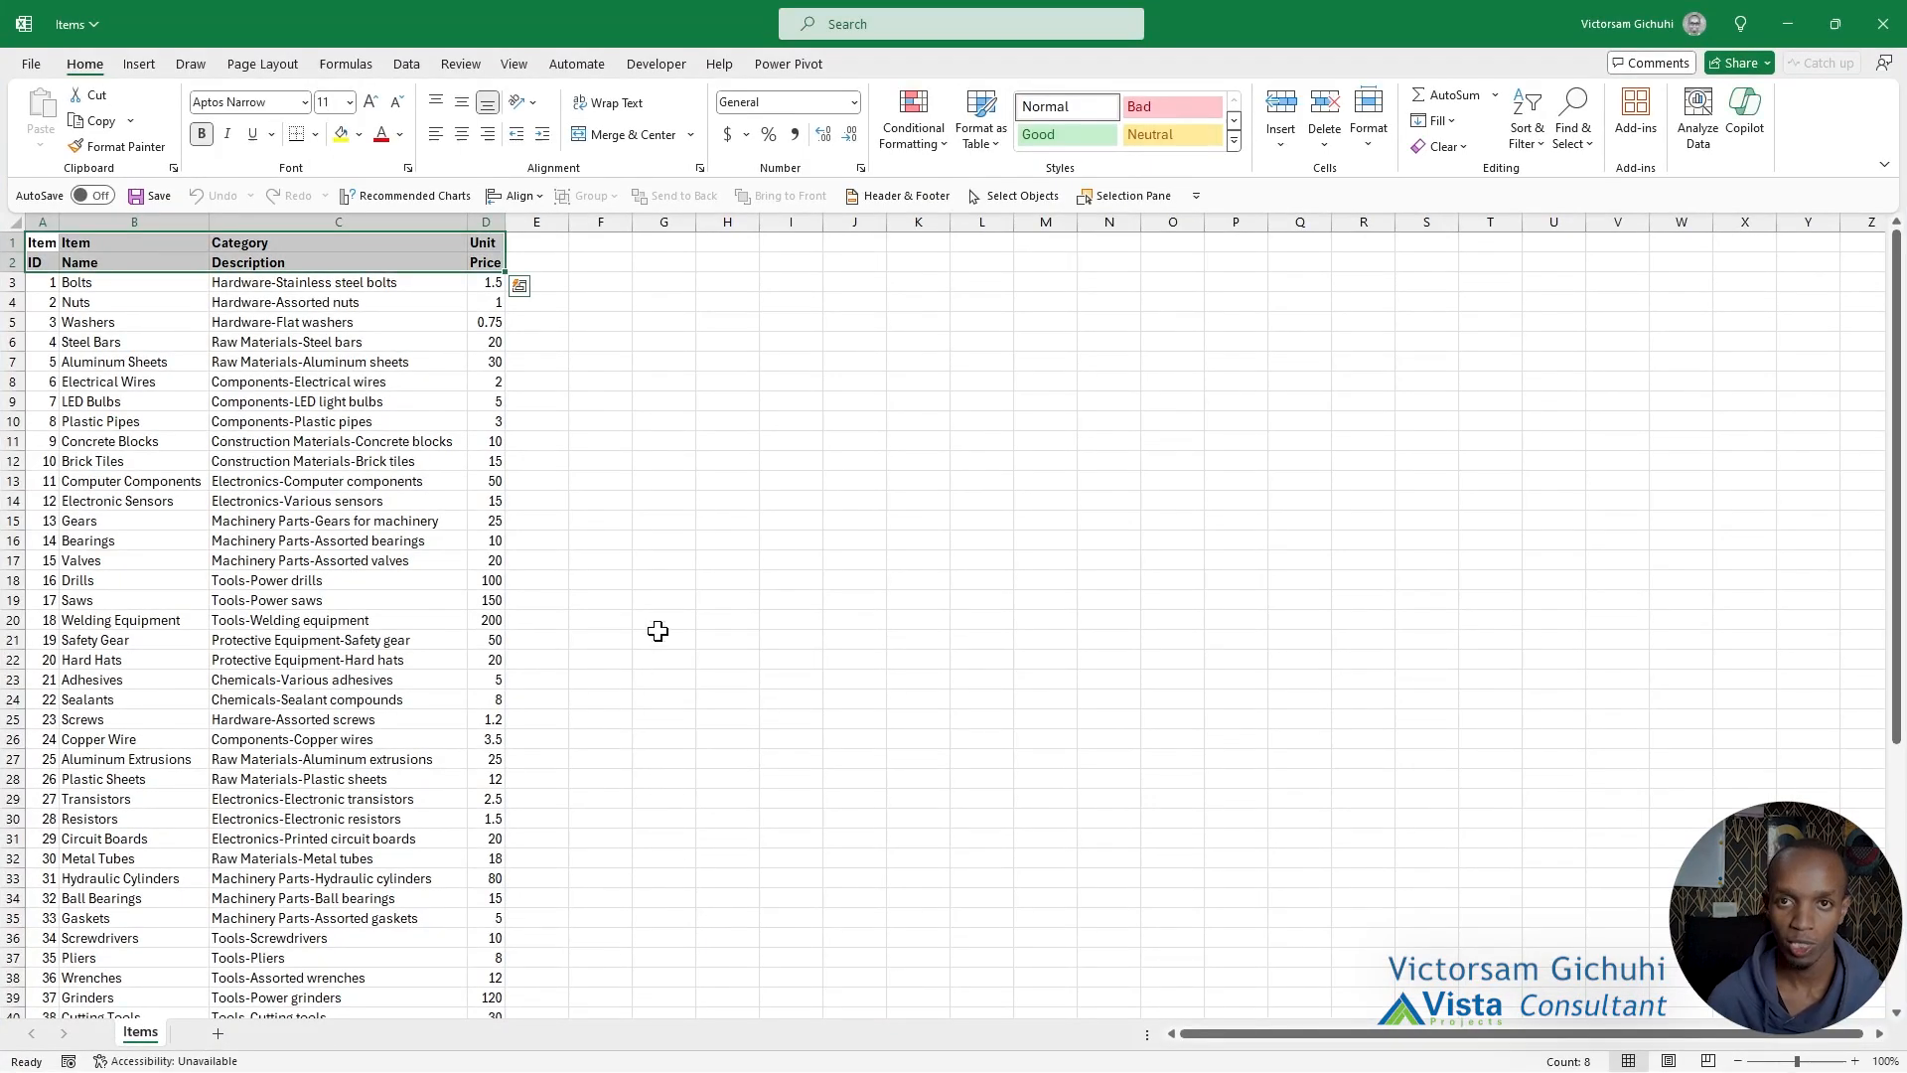
Open the Items file from the Sample Datas folder and autofit column A to inspect the two-row headers in A1:D2.
click(661, 600)
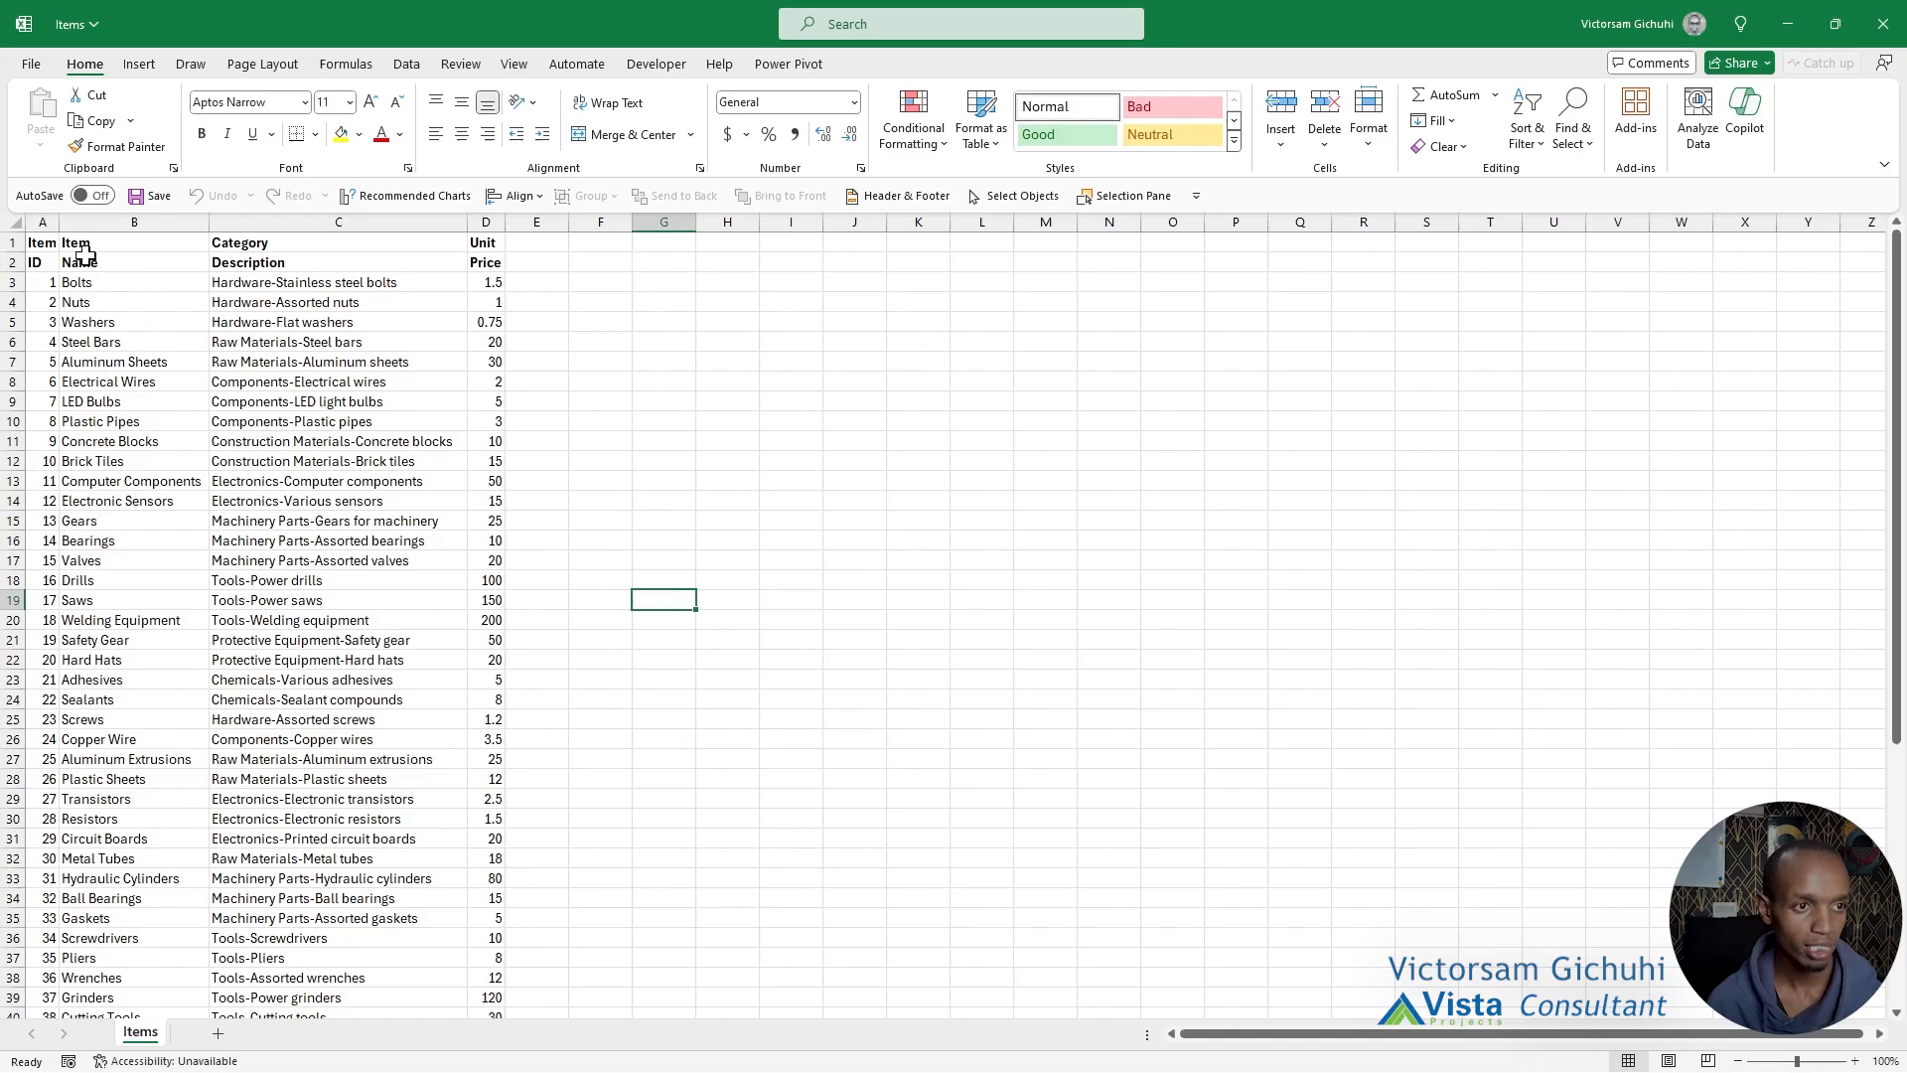
double_click(57, 216)
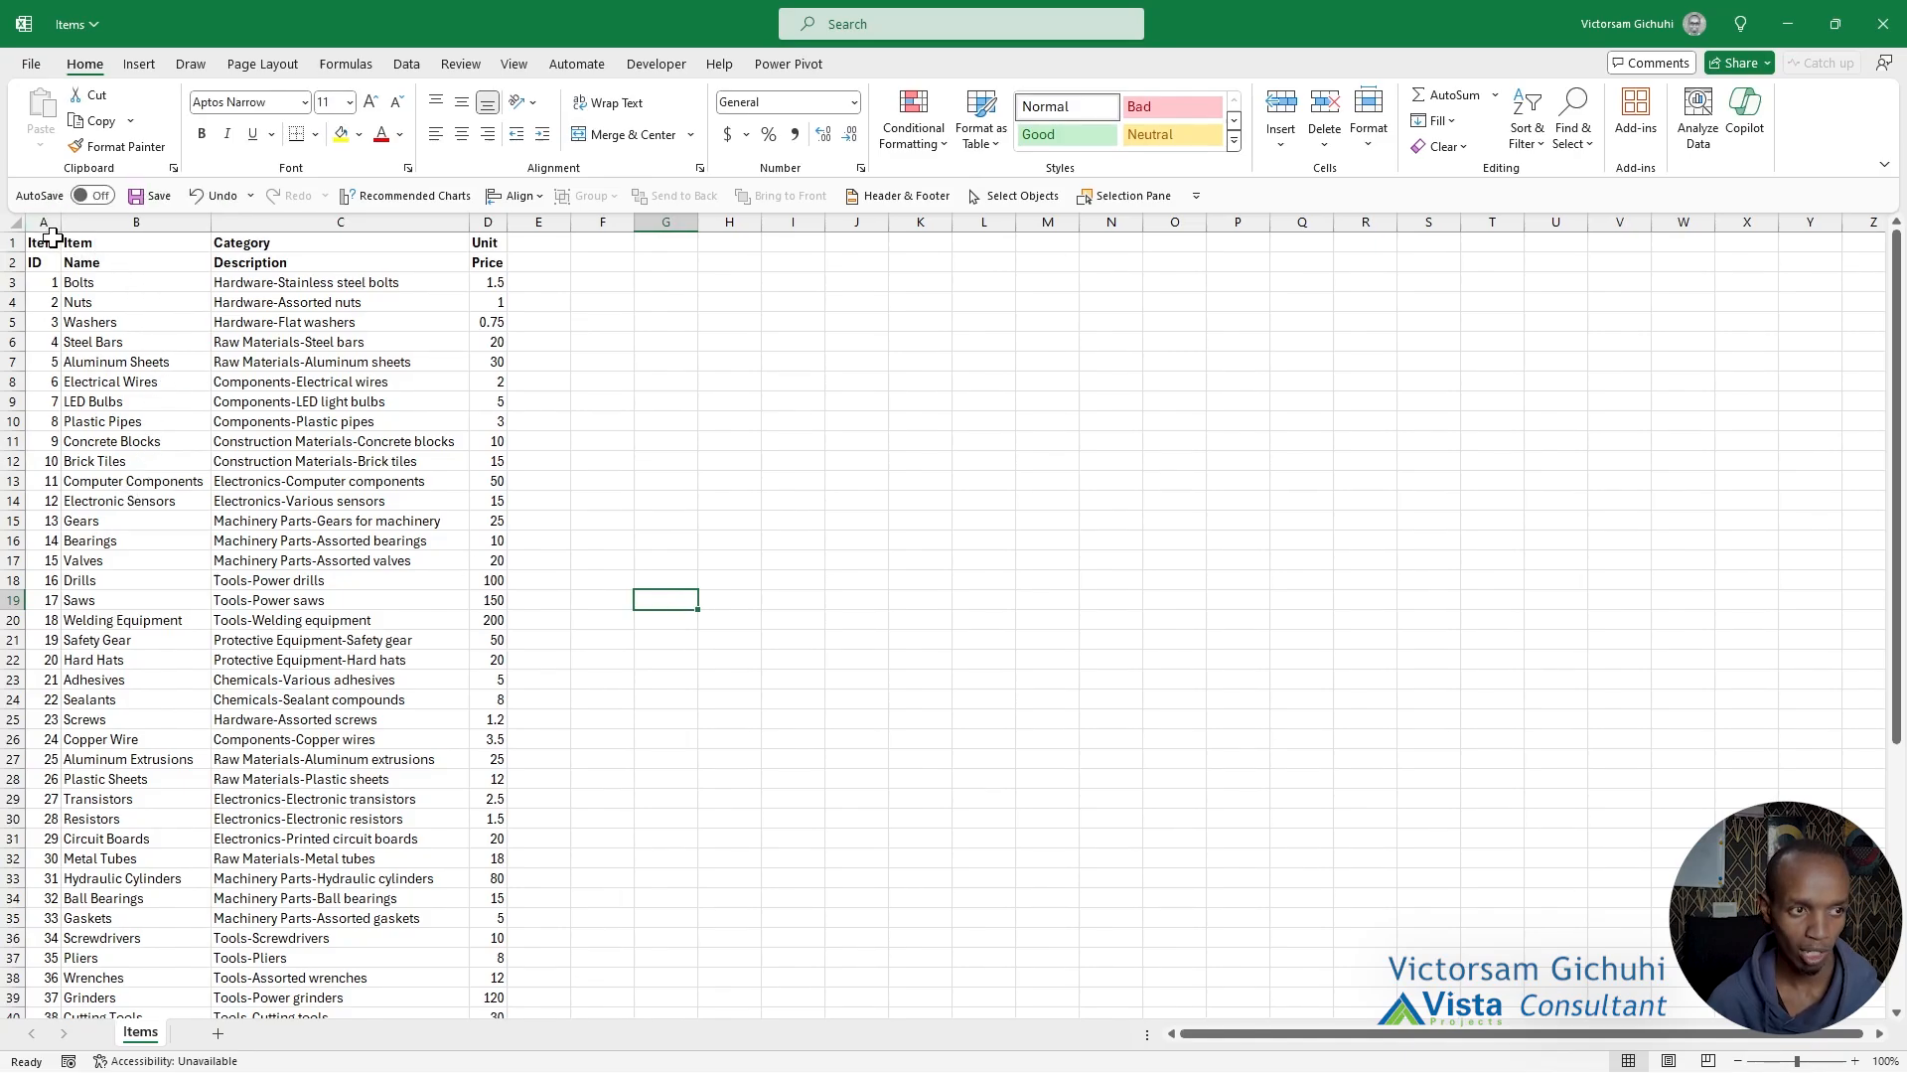
drag(52, 239, 488, 263)
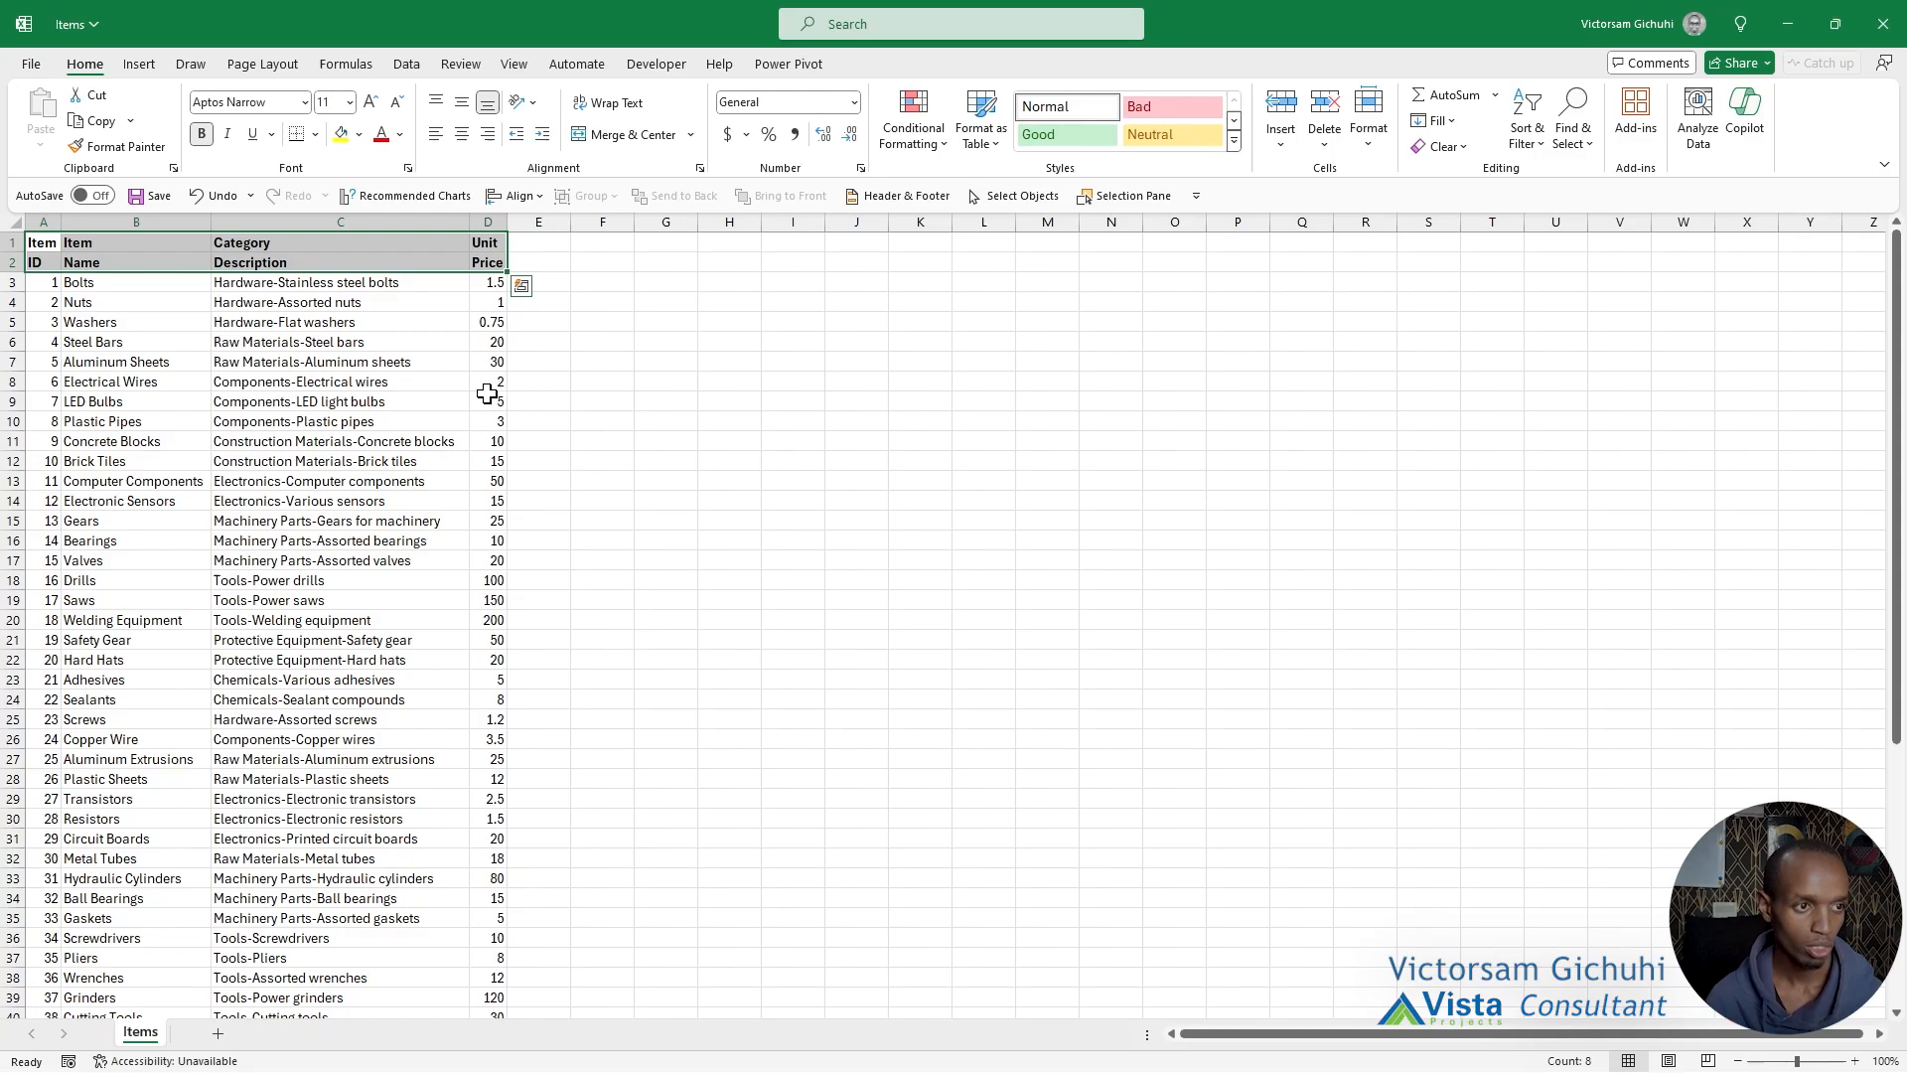
click(256, 346)
Convert the range A1:D58 into a table without treating its first row as headers.
drag(39, 243, 480, 245)
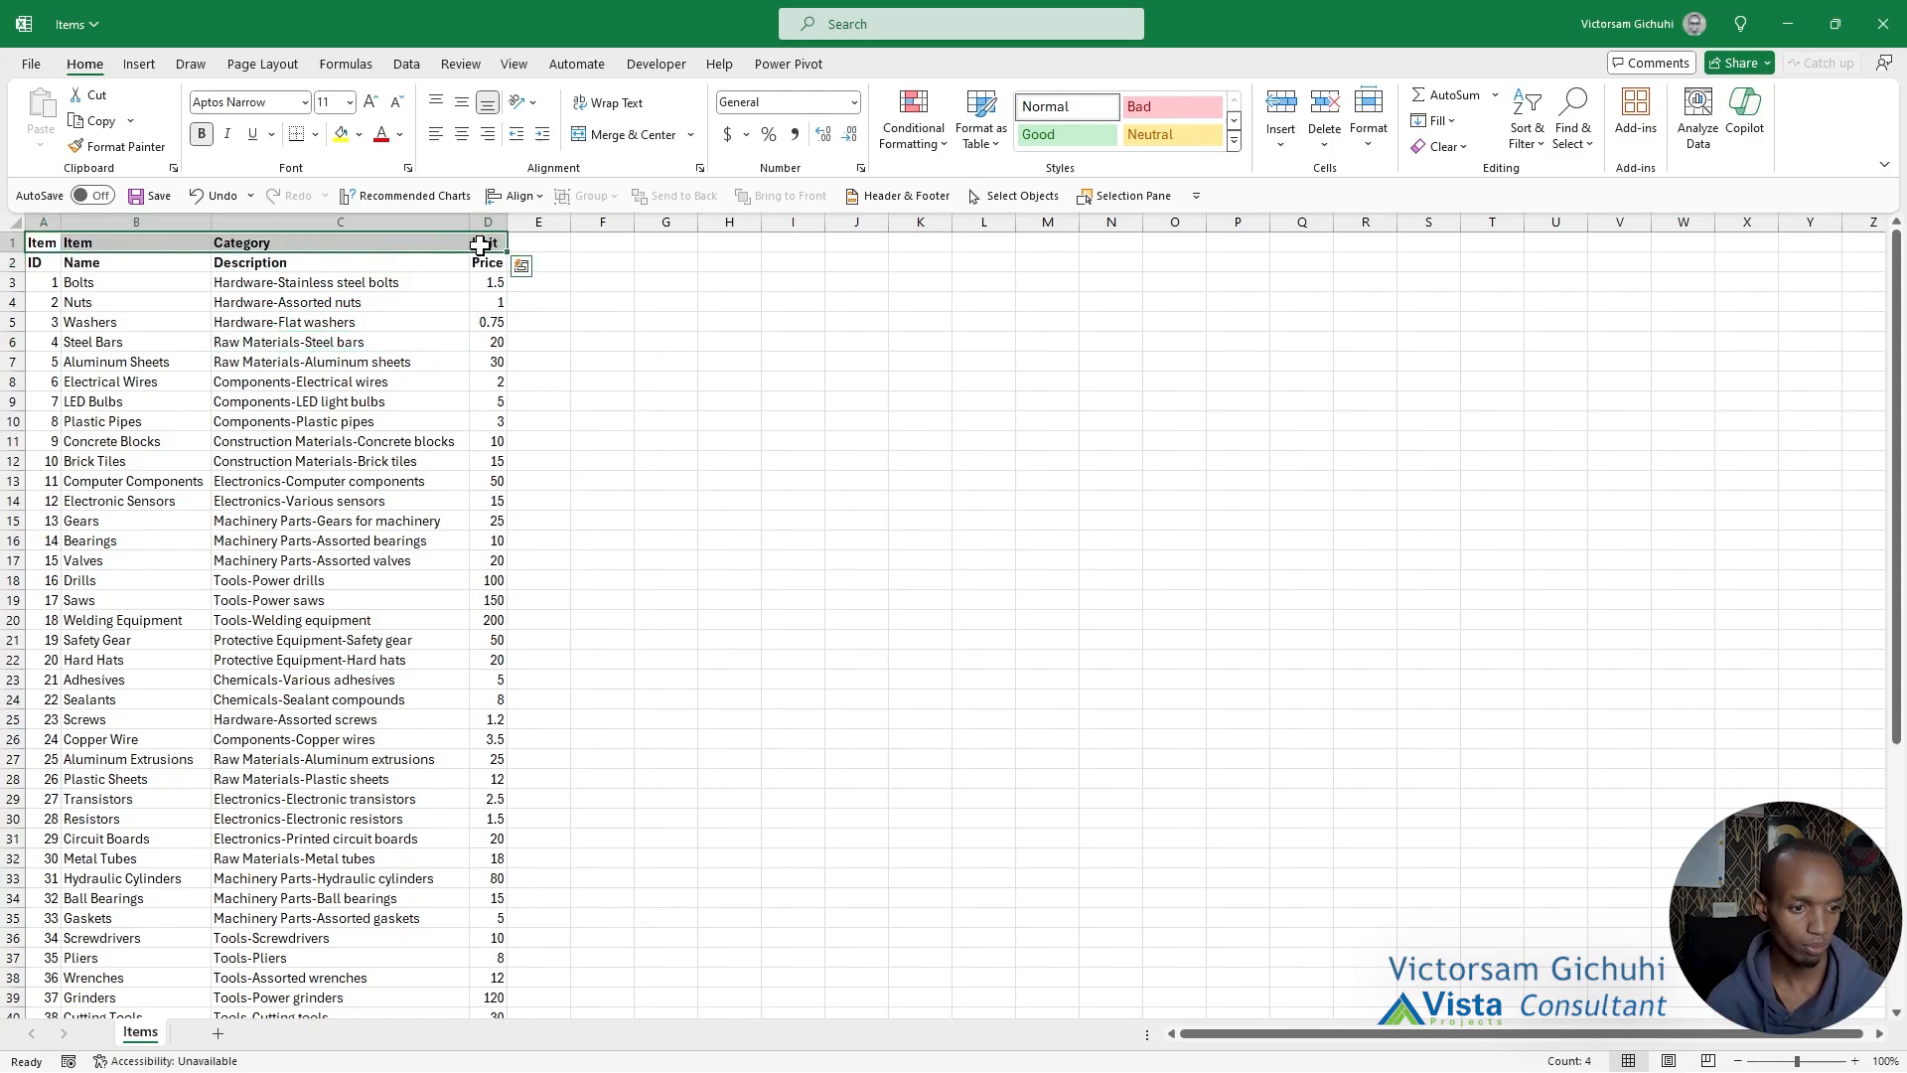
key(ctrl+shift+Down)
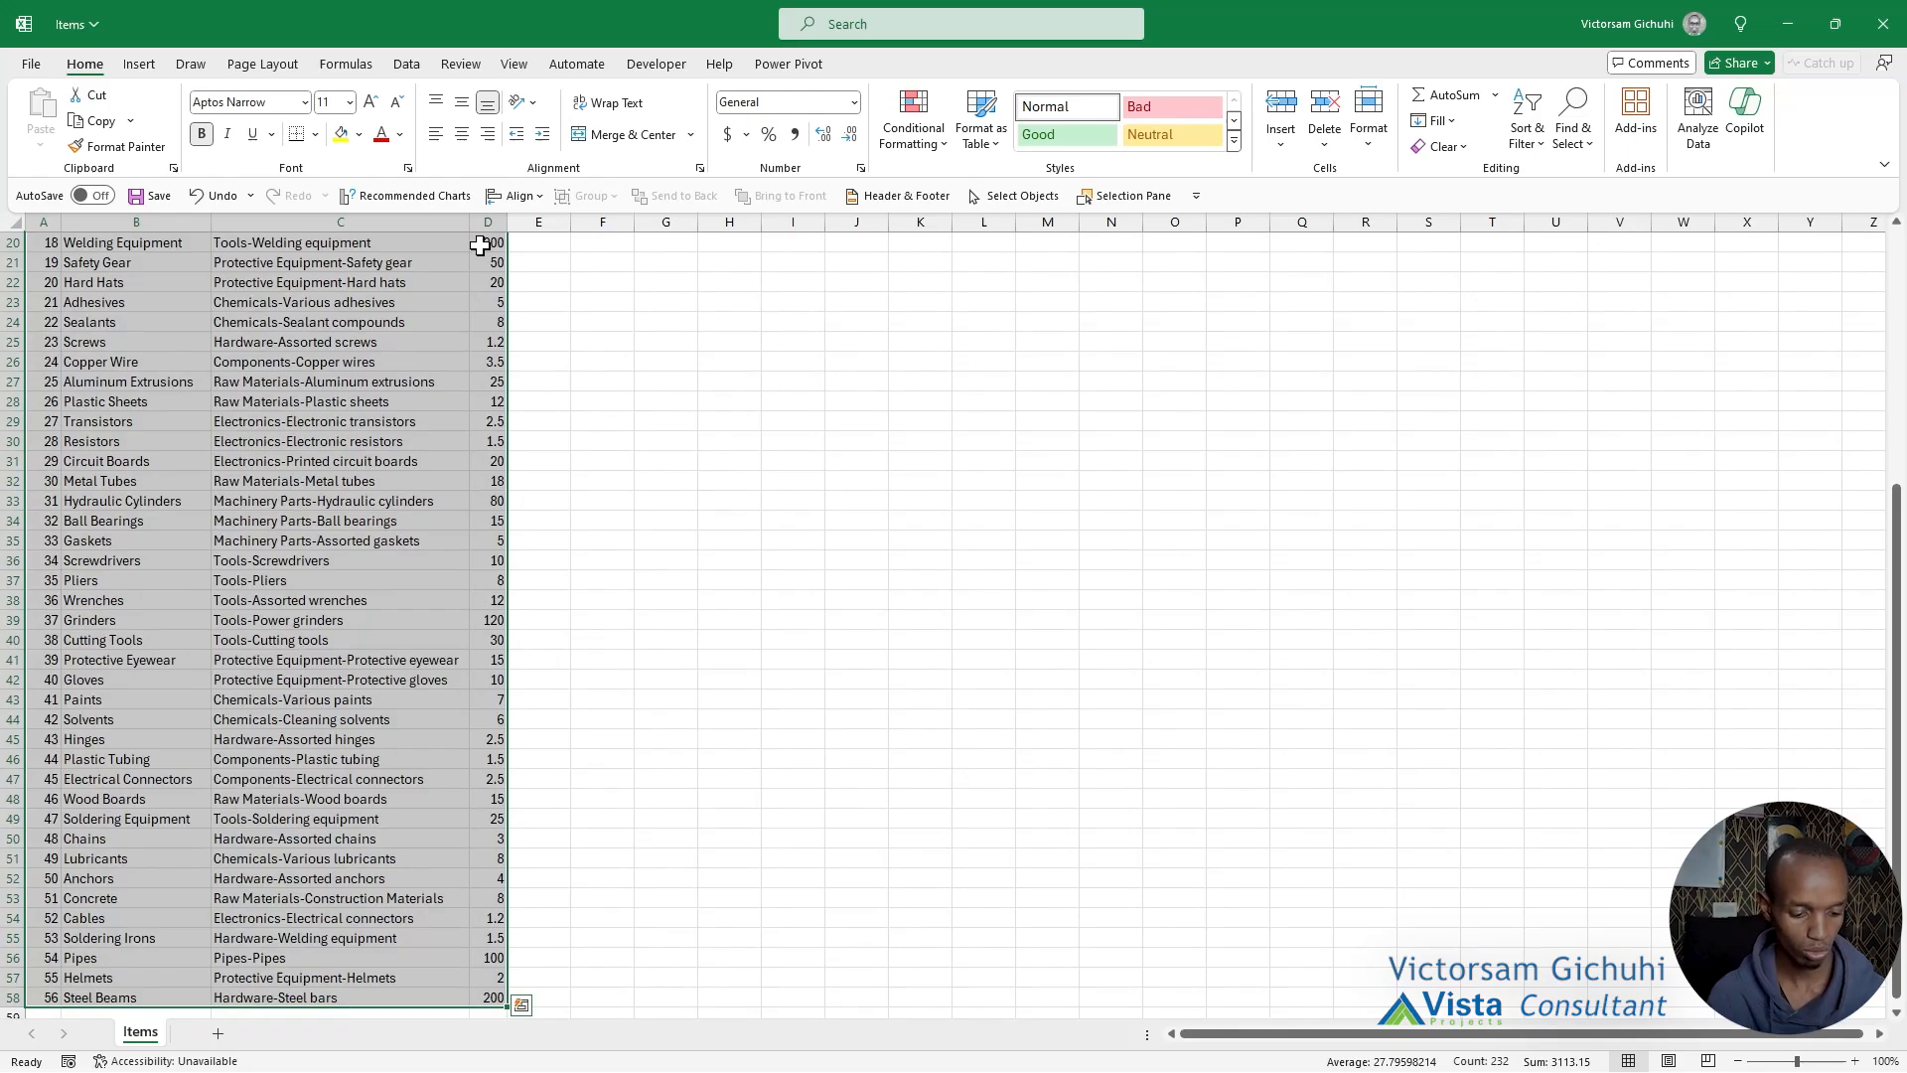
key(ctrl+t)
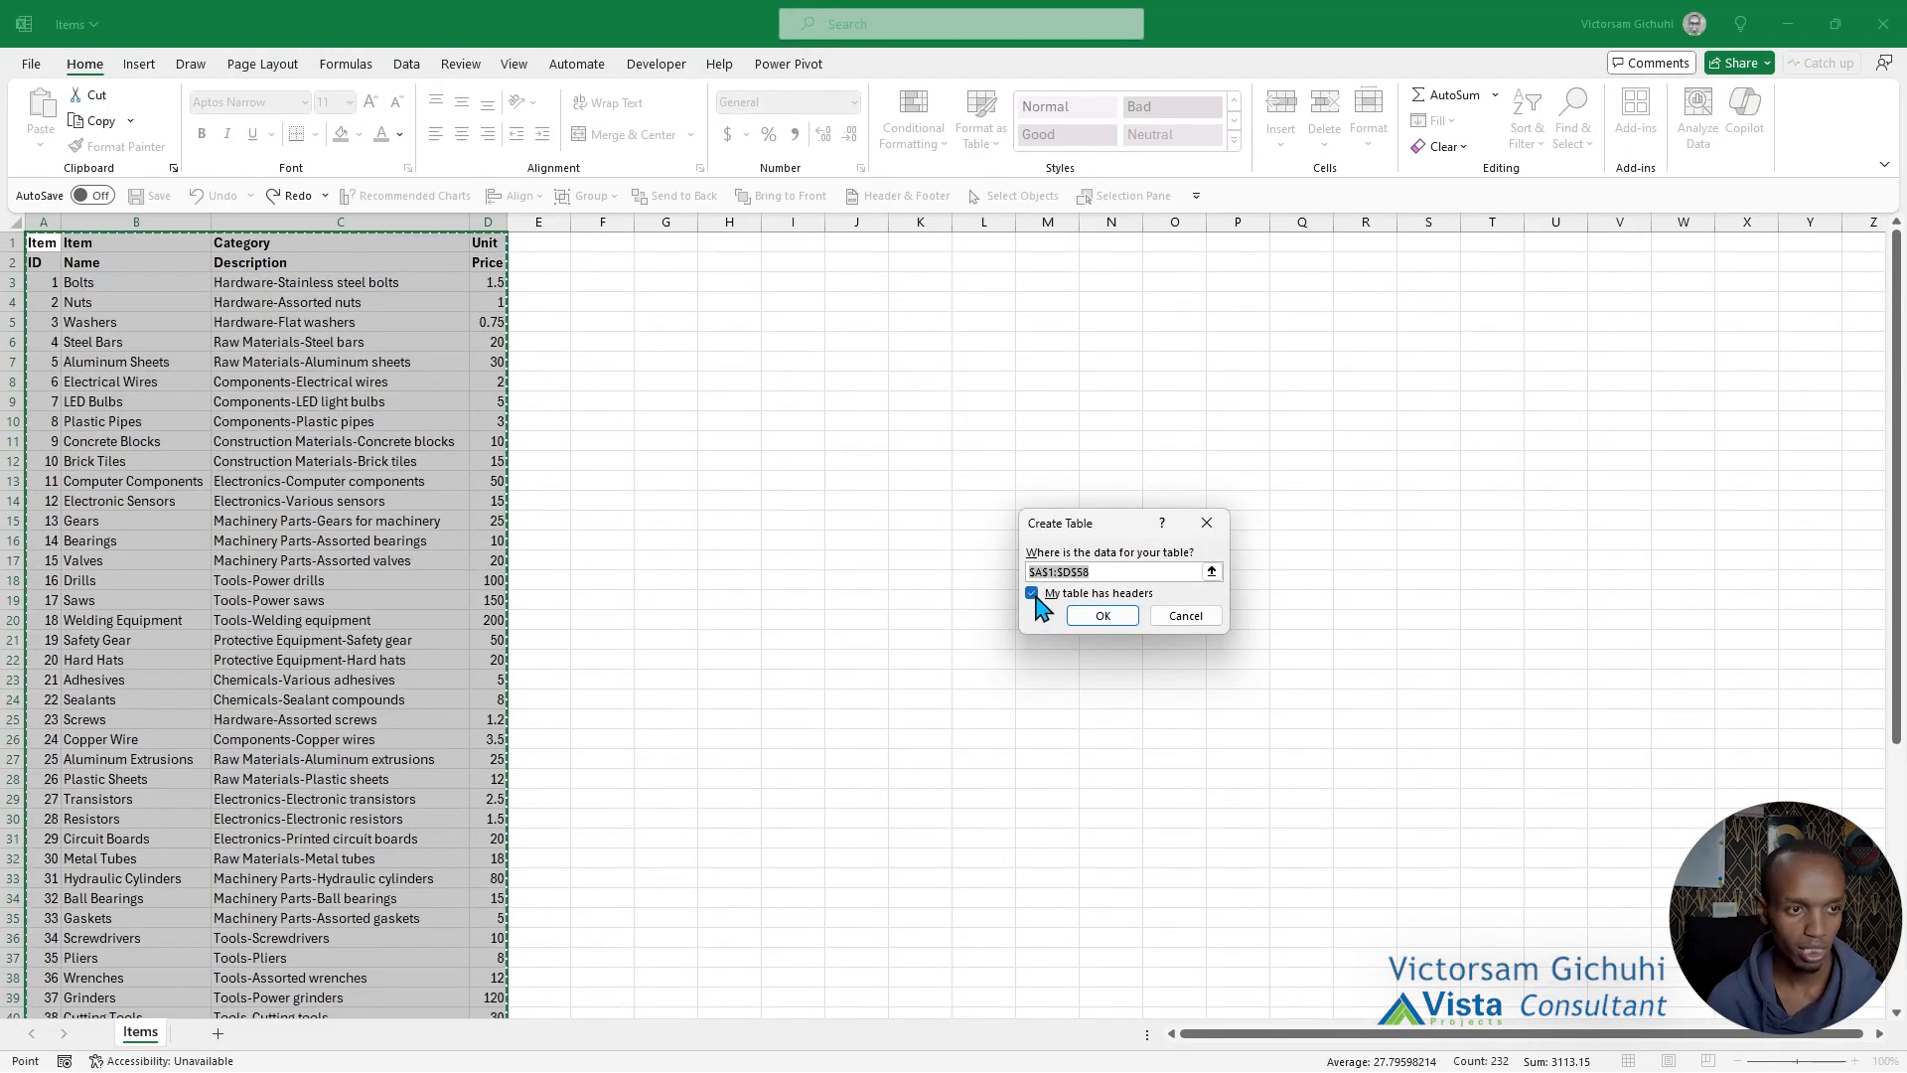
click(1033, 594)
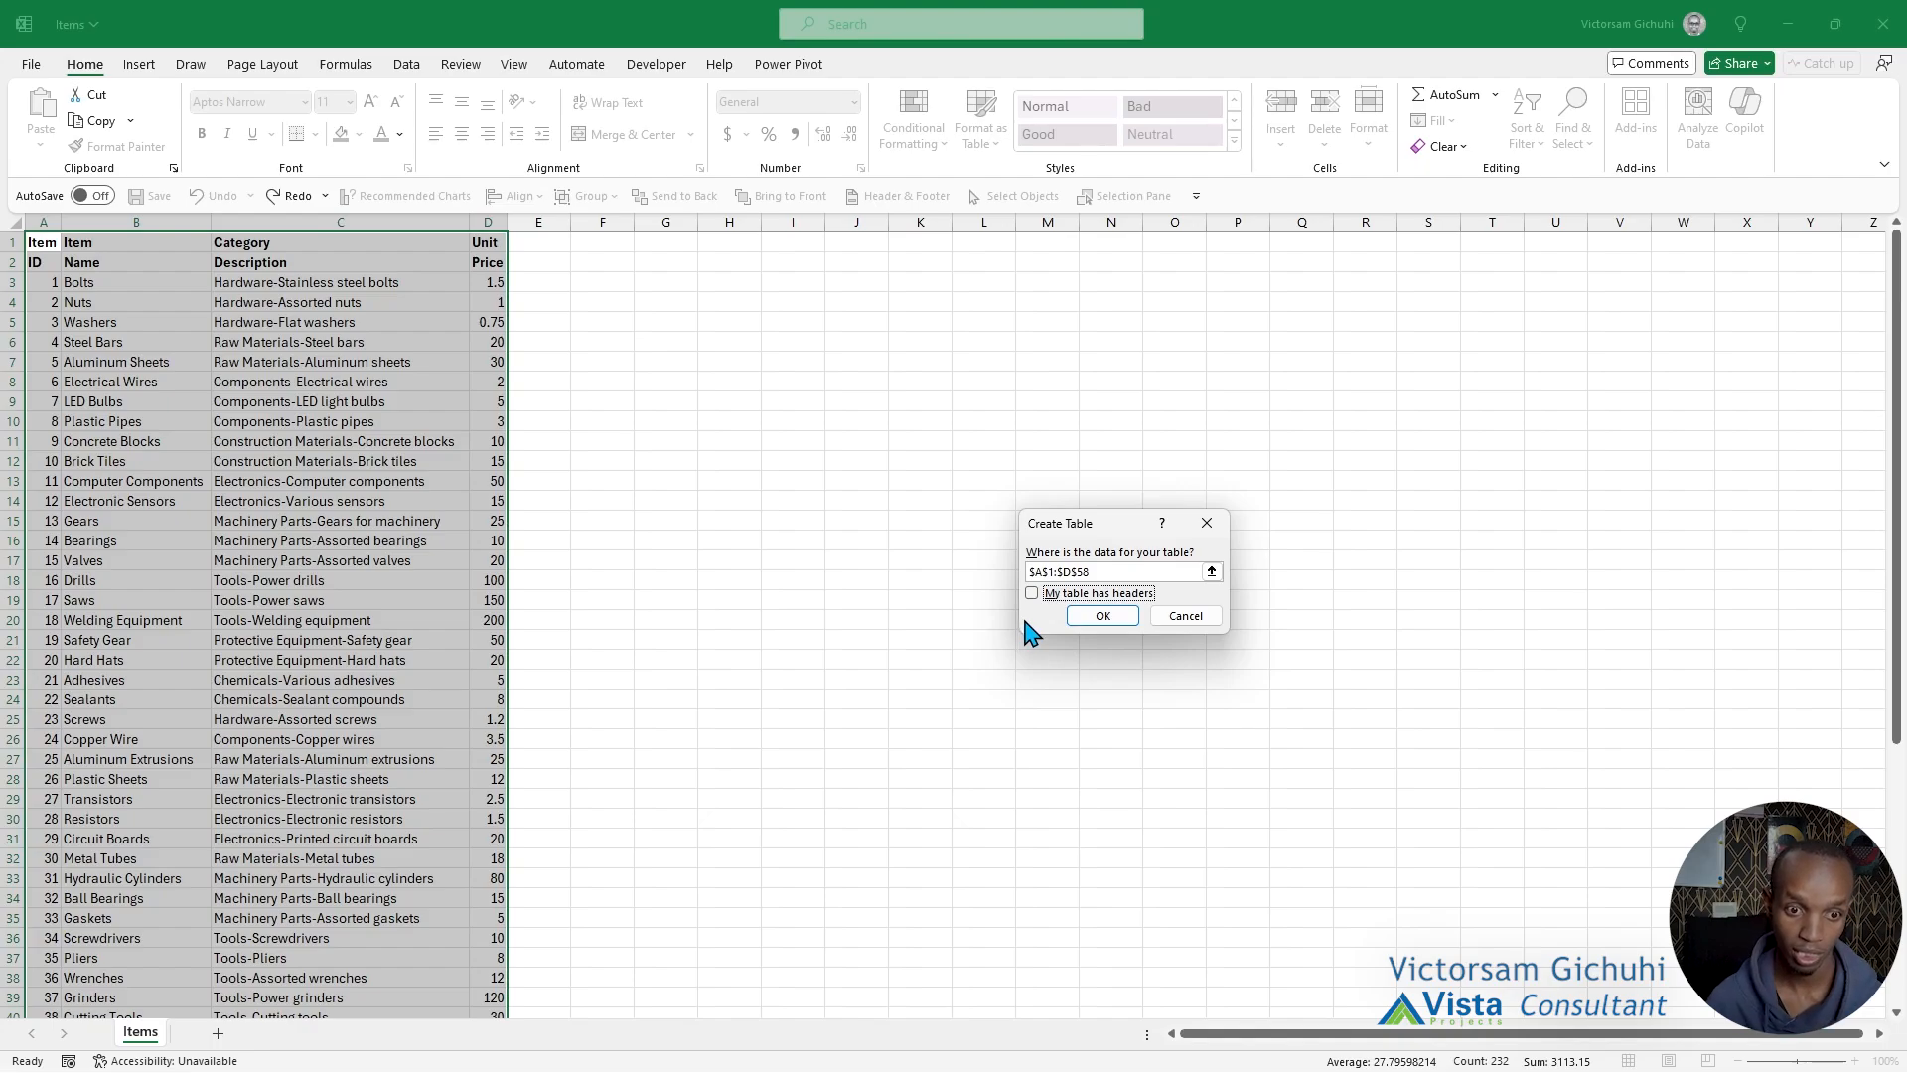
click(1101, 615)
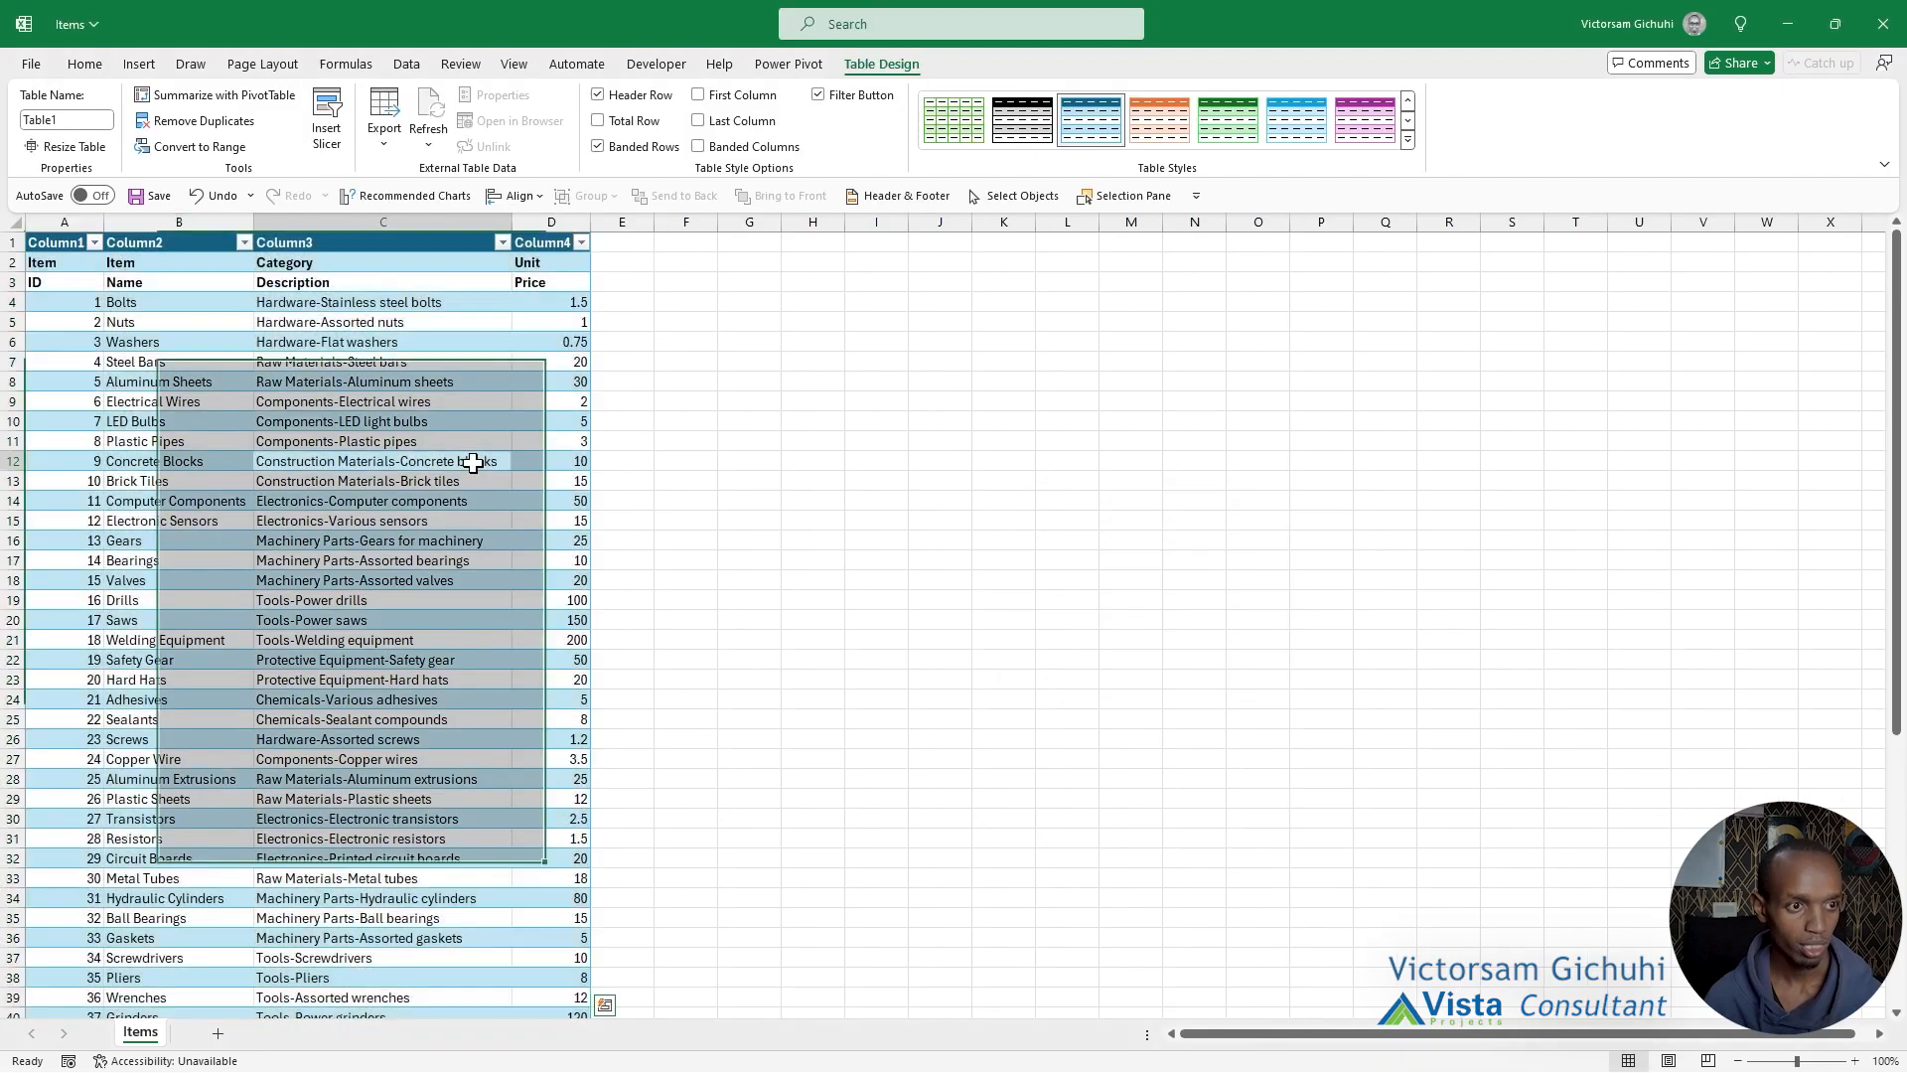
Load the items table into the Power Query Editor and transpose it.
click(475, 461)
click(407, 65)
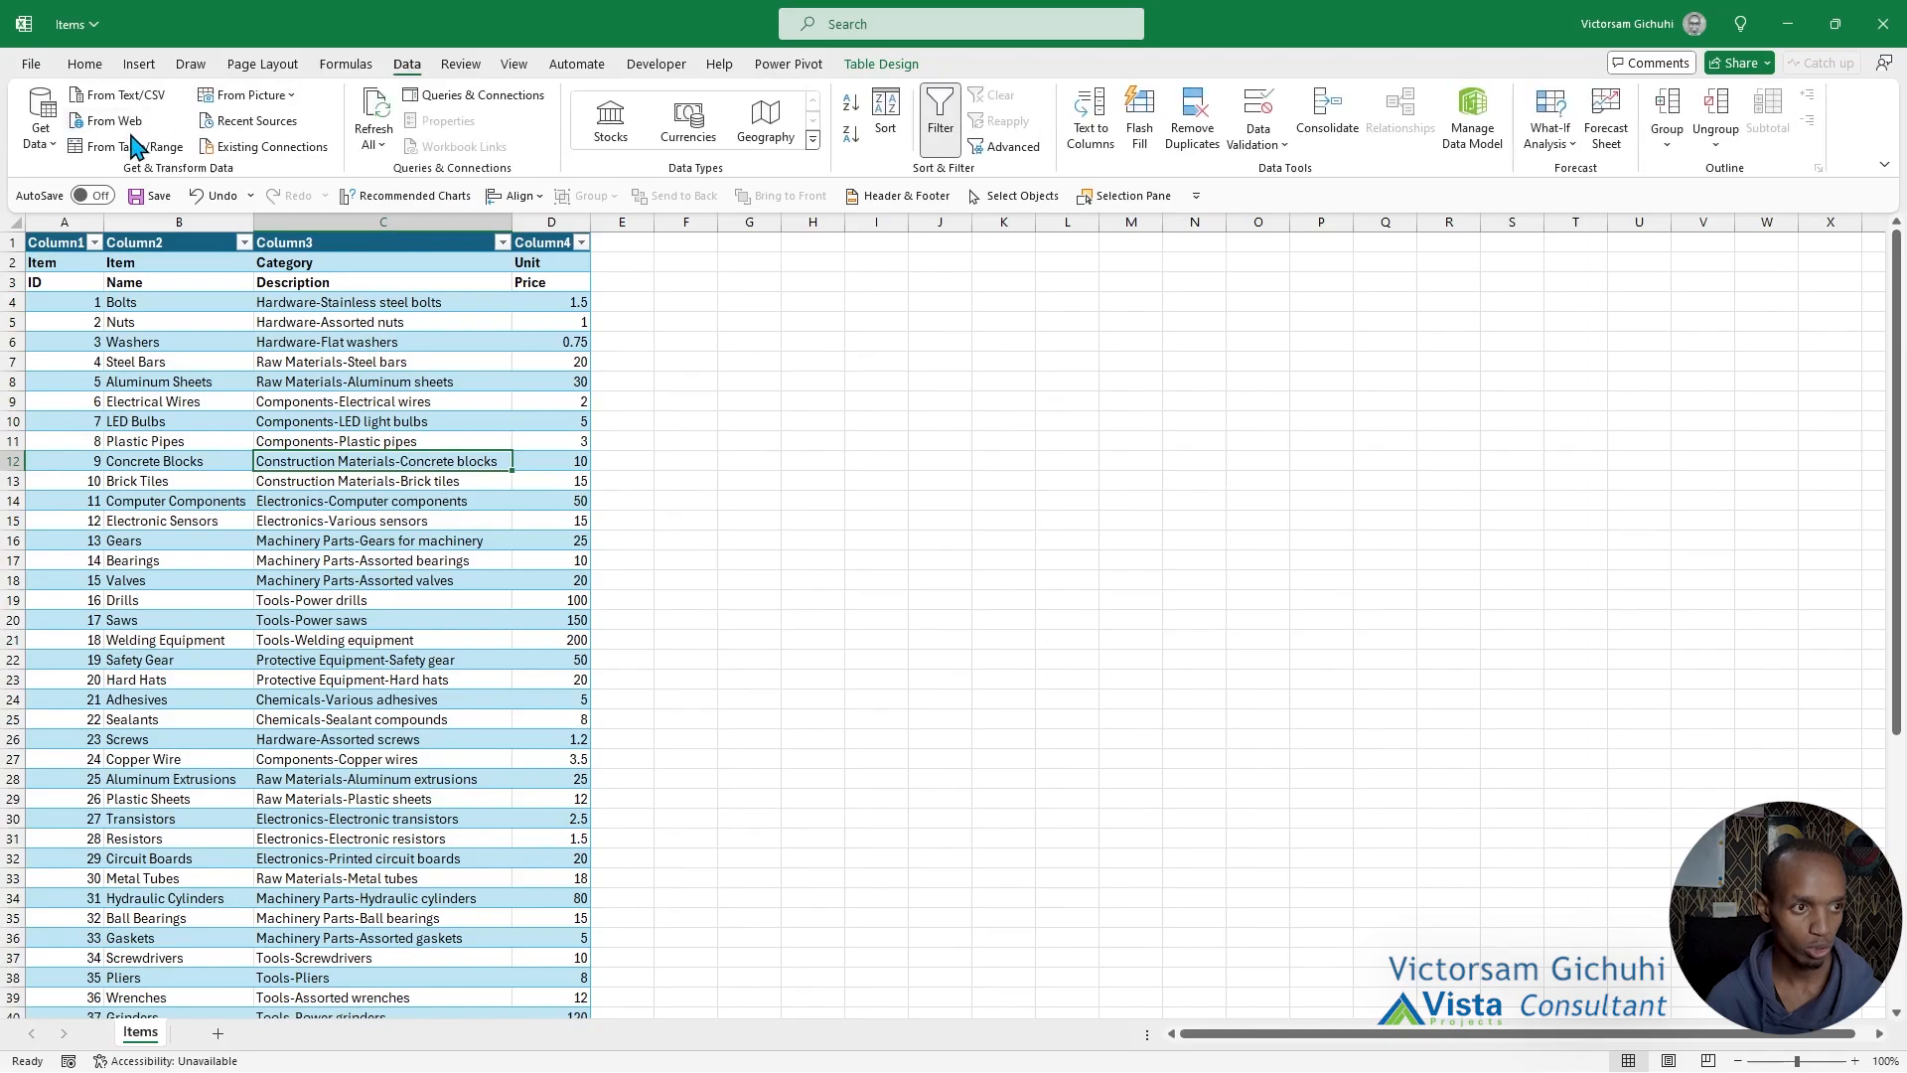
click(139, 146)
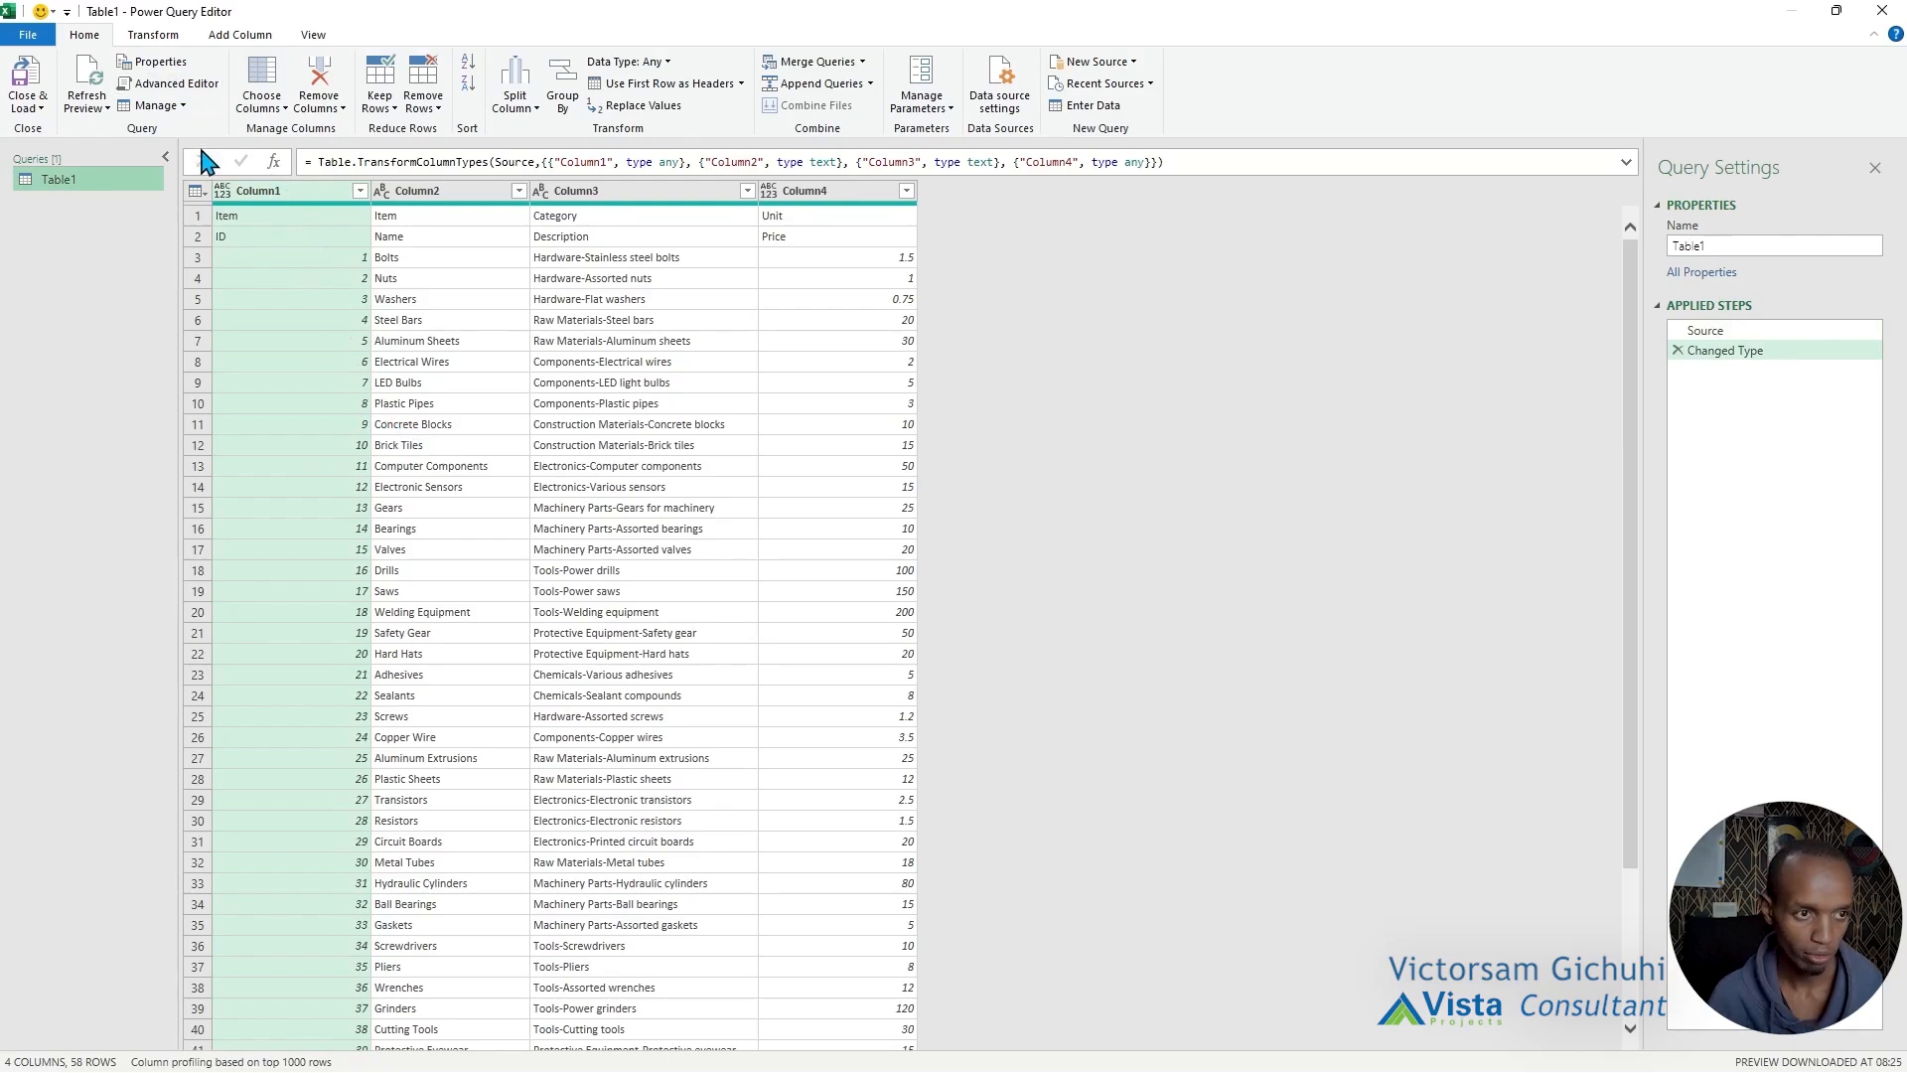
click(153, 37)
click(165, 62)
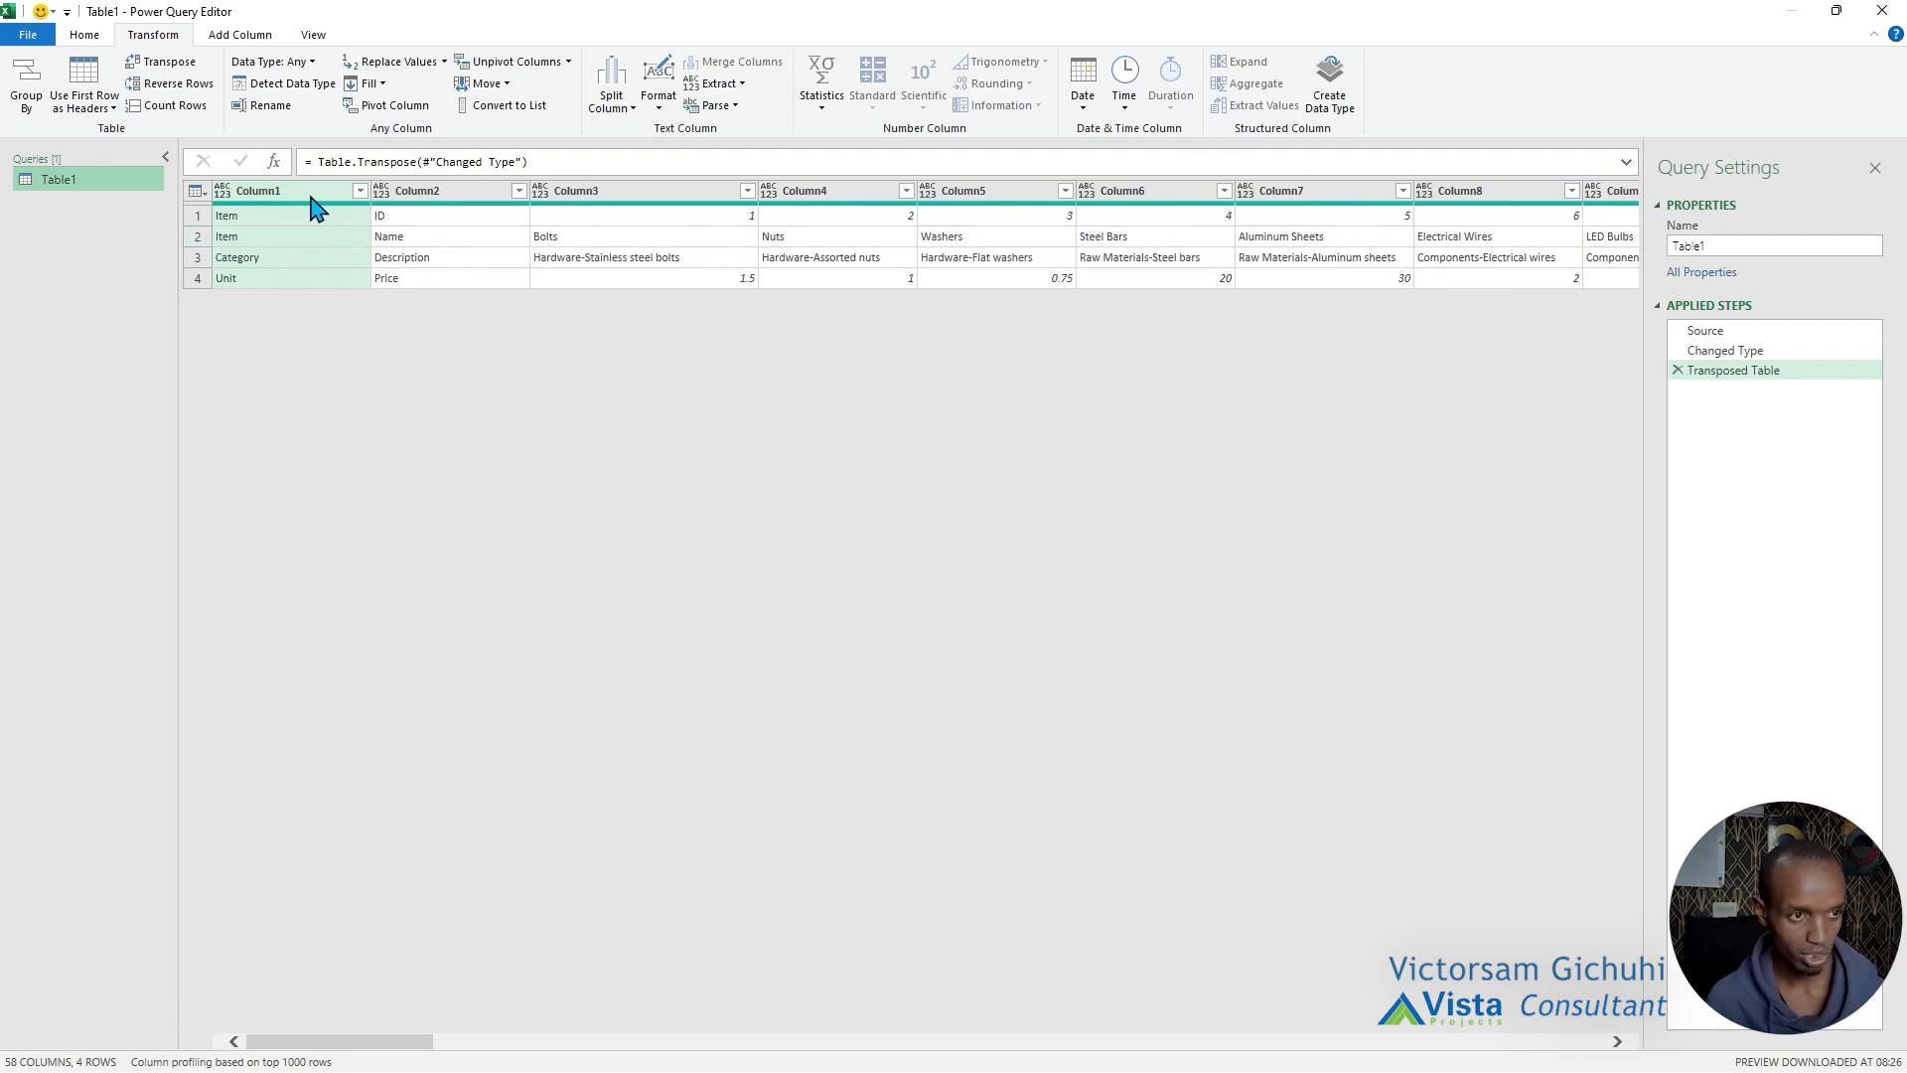
Merge Column1 and Column2 with a space separator, keeping Merged as the new column name.
ctrl+click(397, 196)
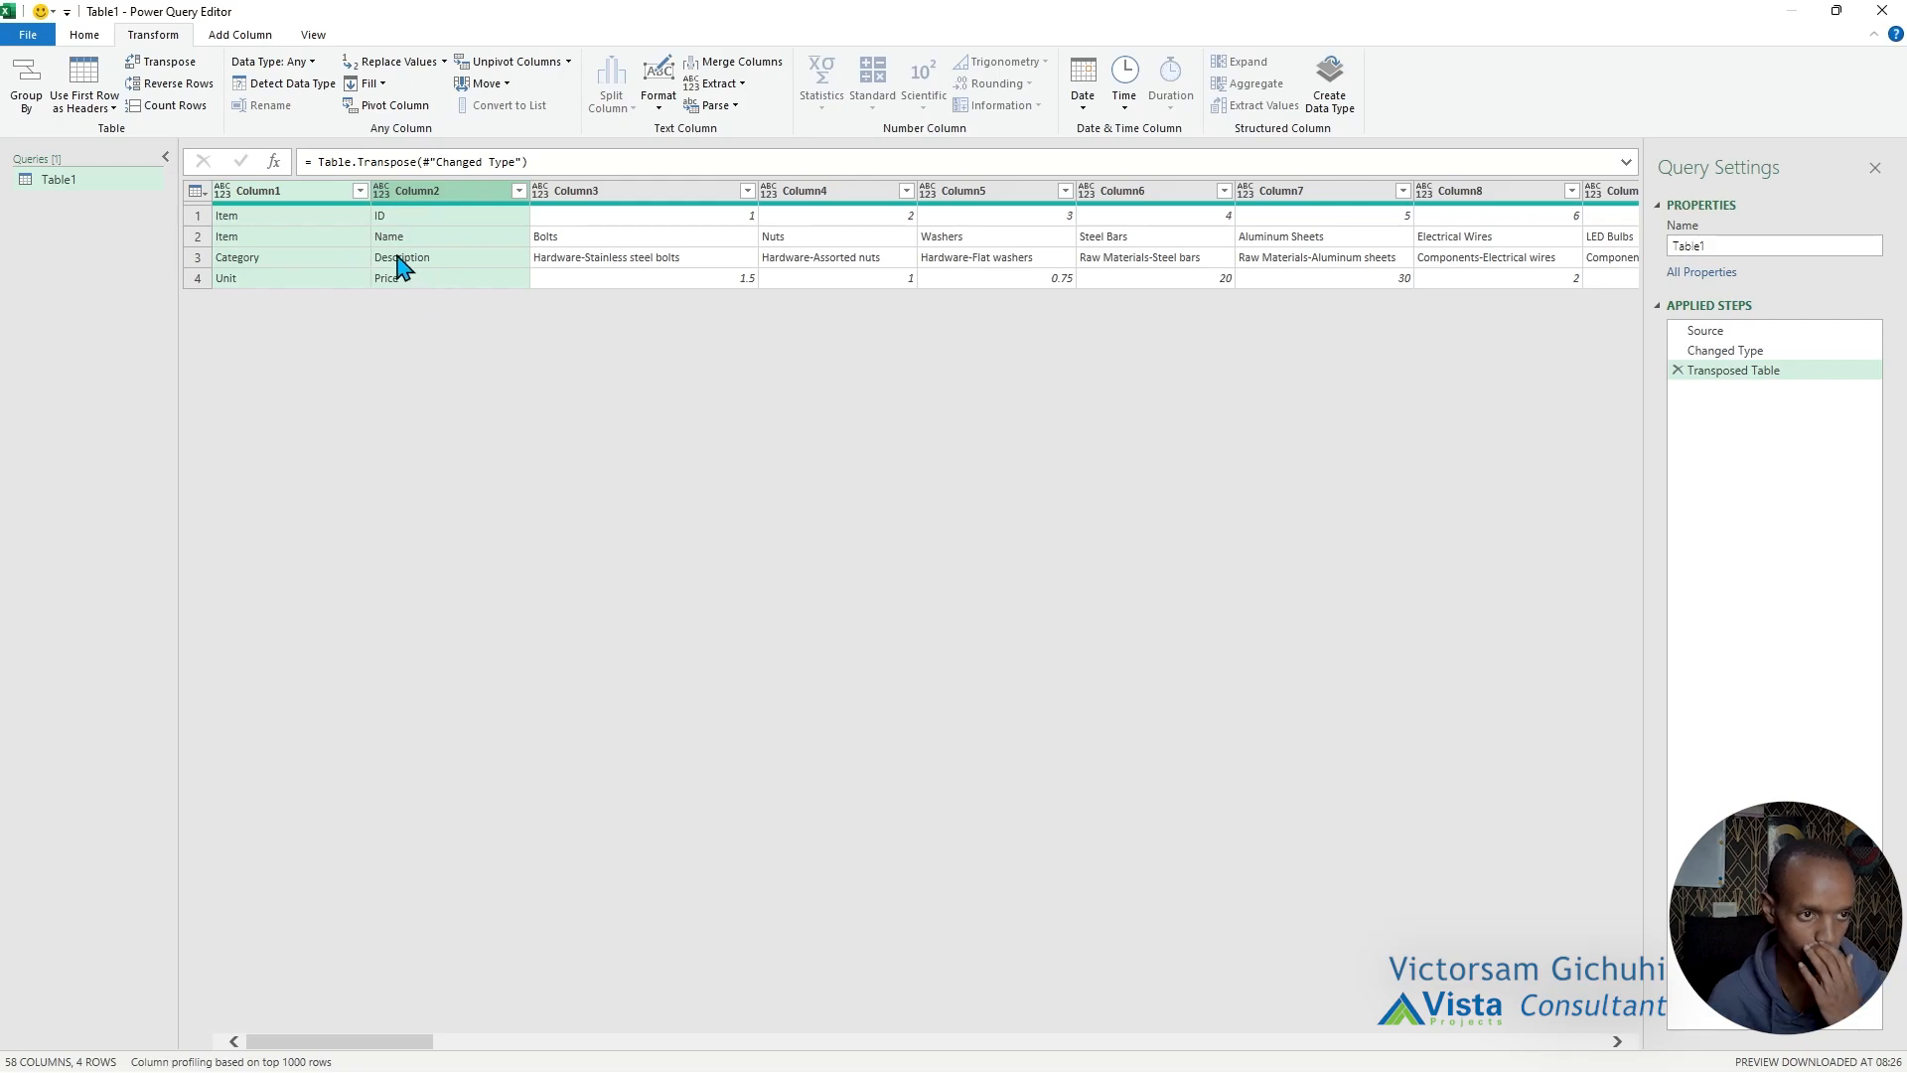
right_click(328, 204)
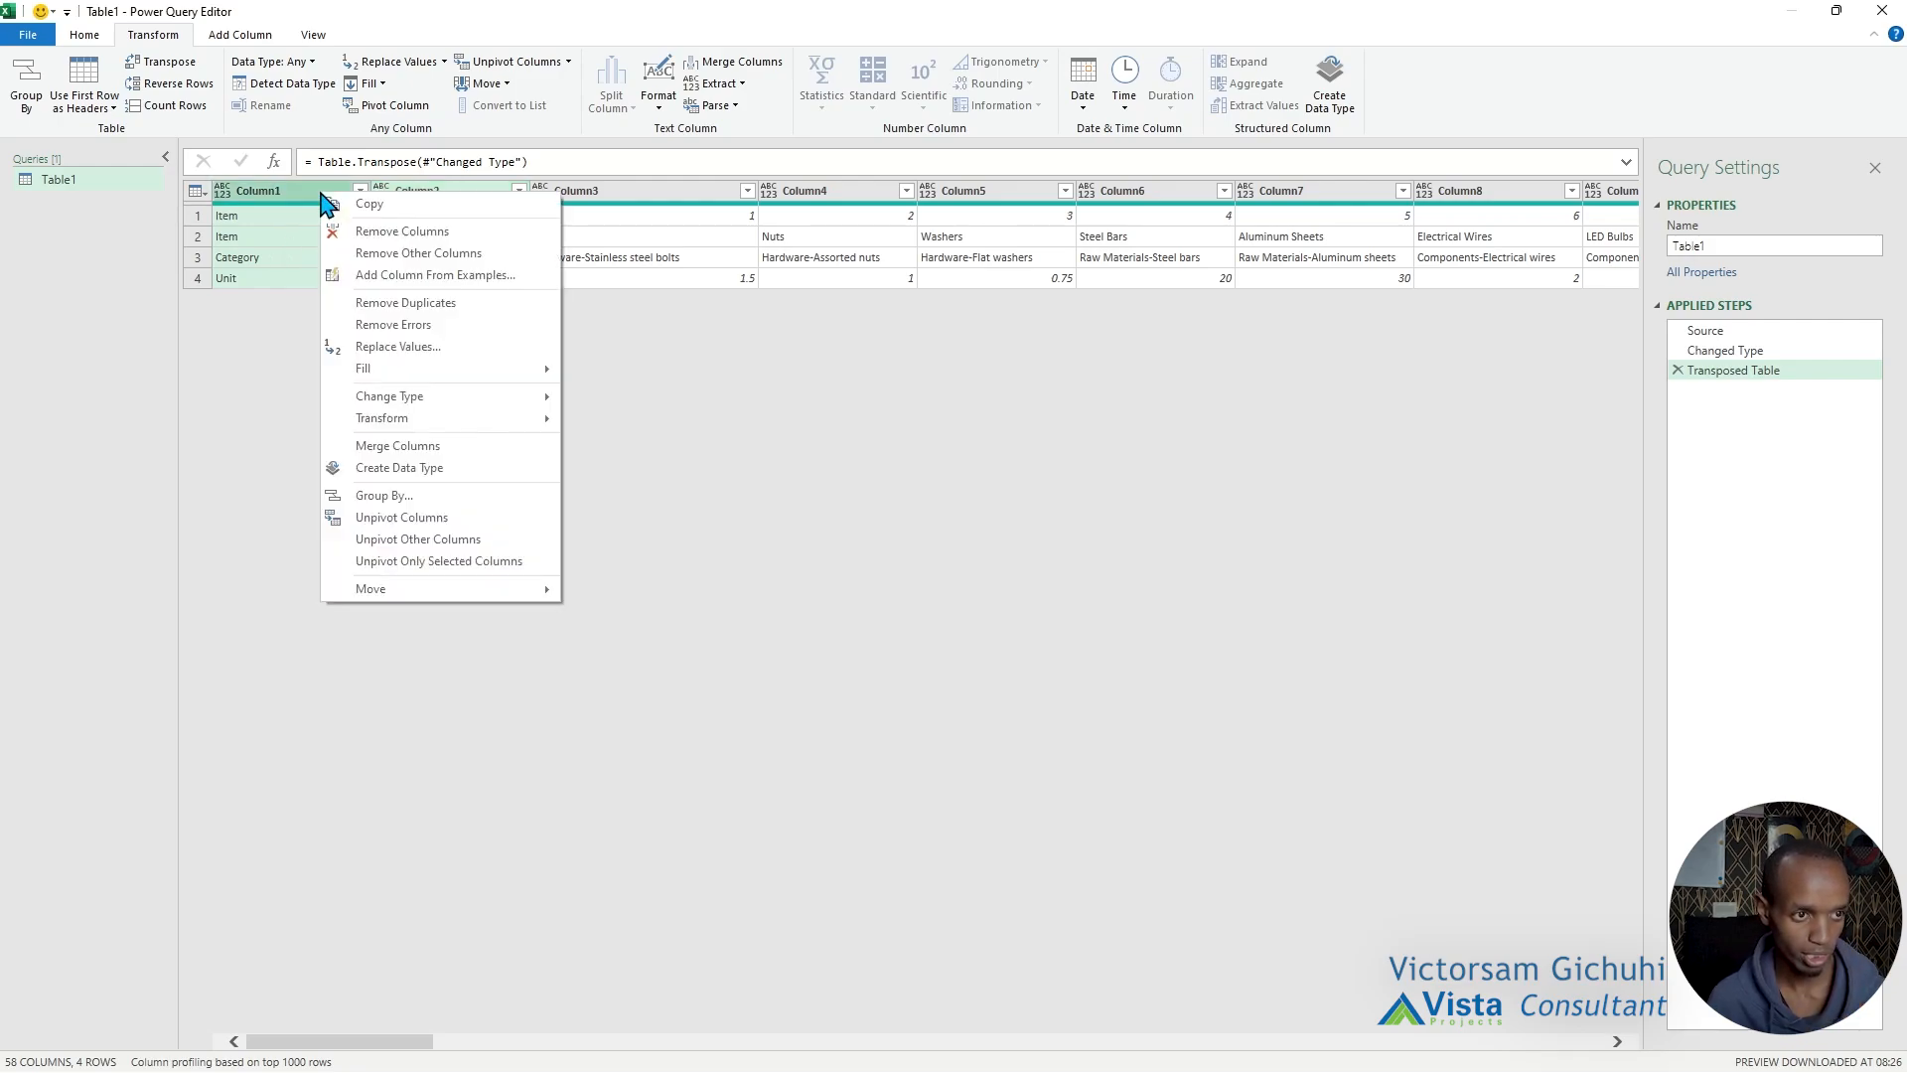
click(415, 449)
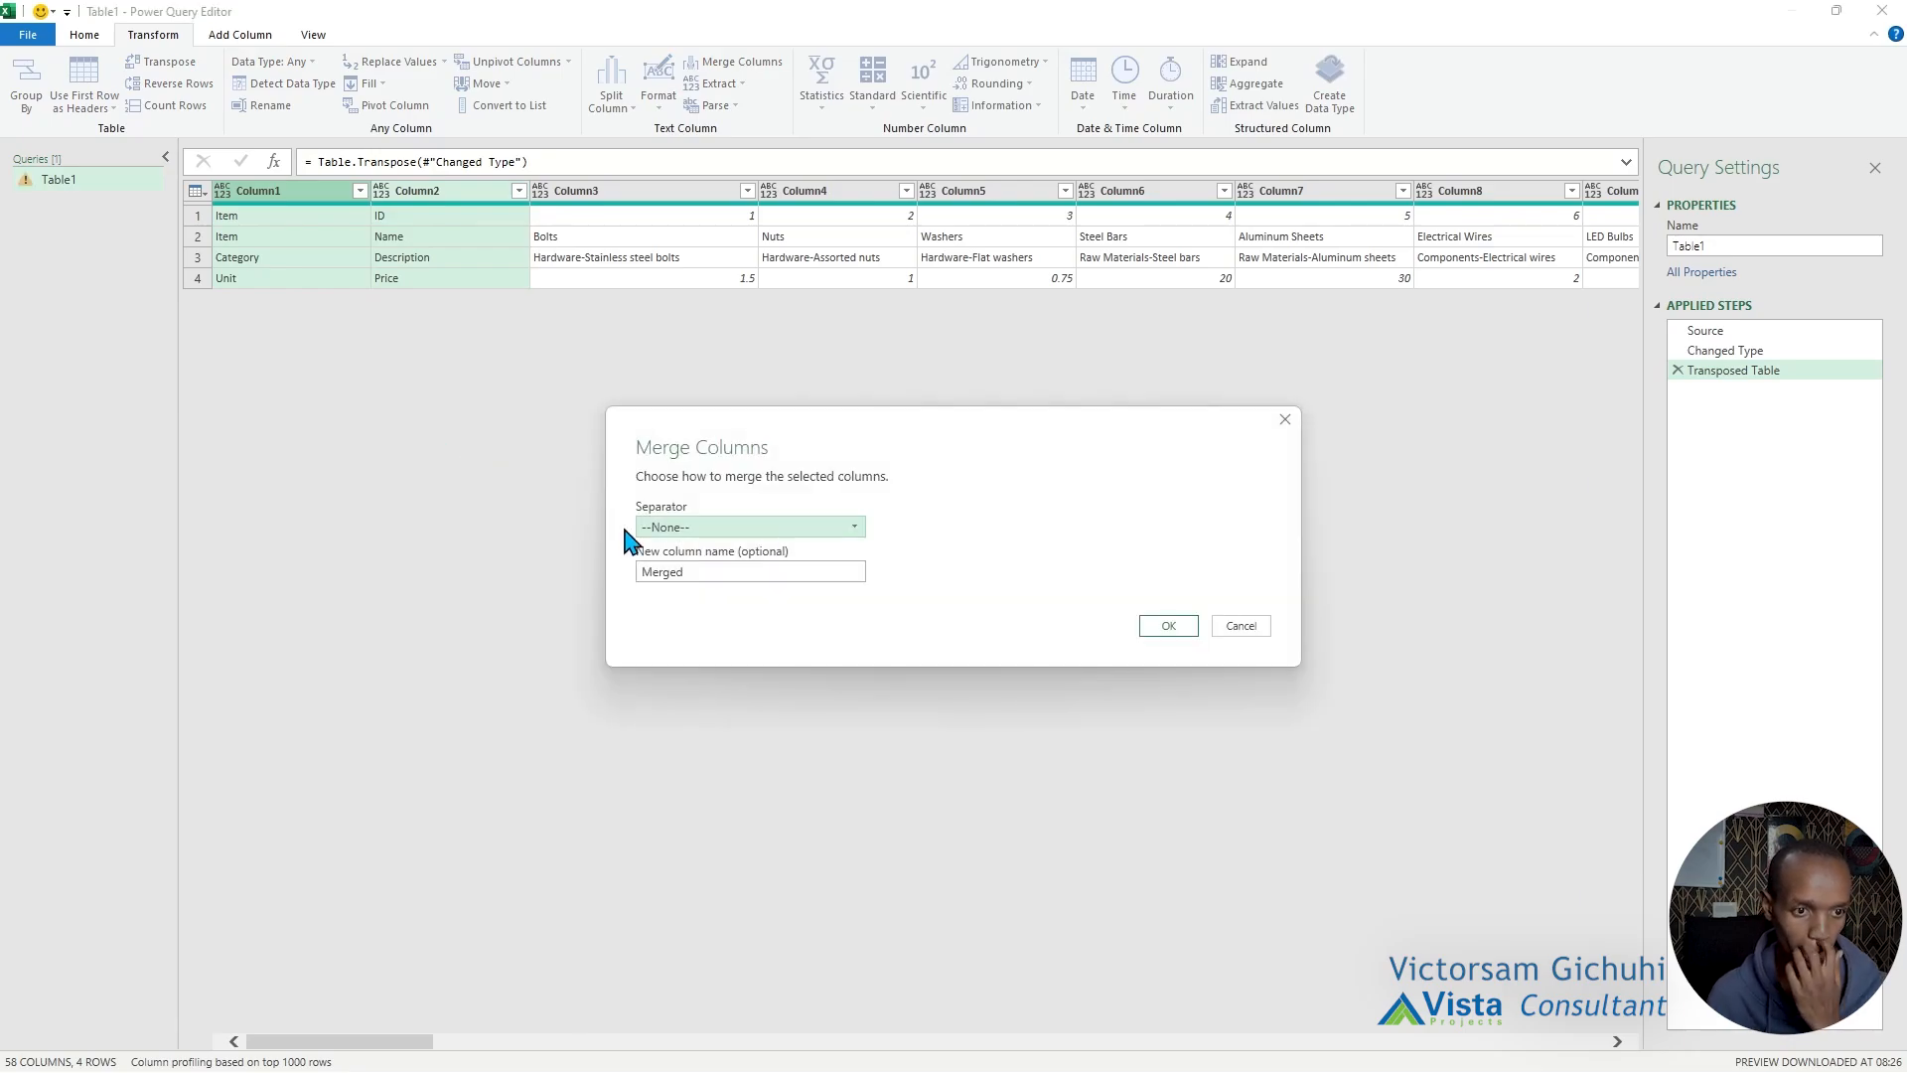
click(775, 525)
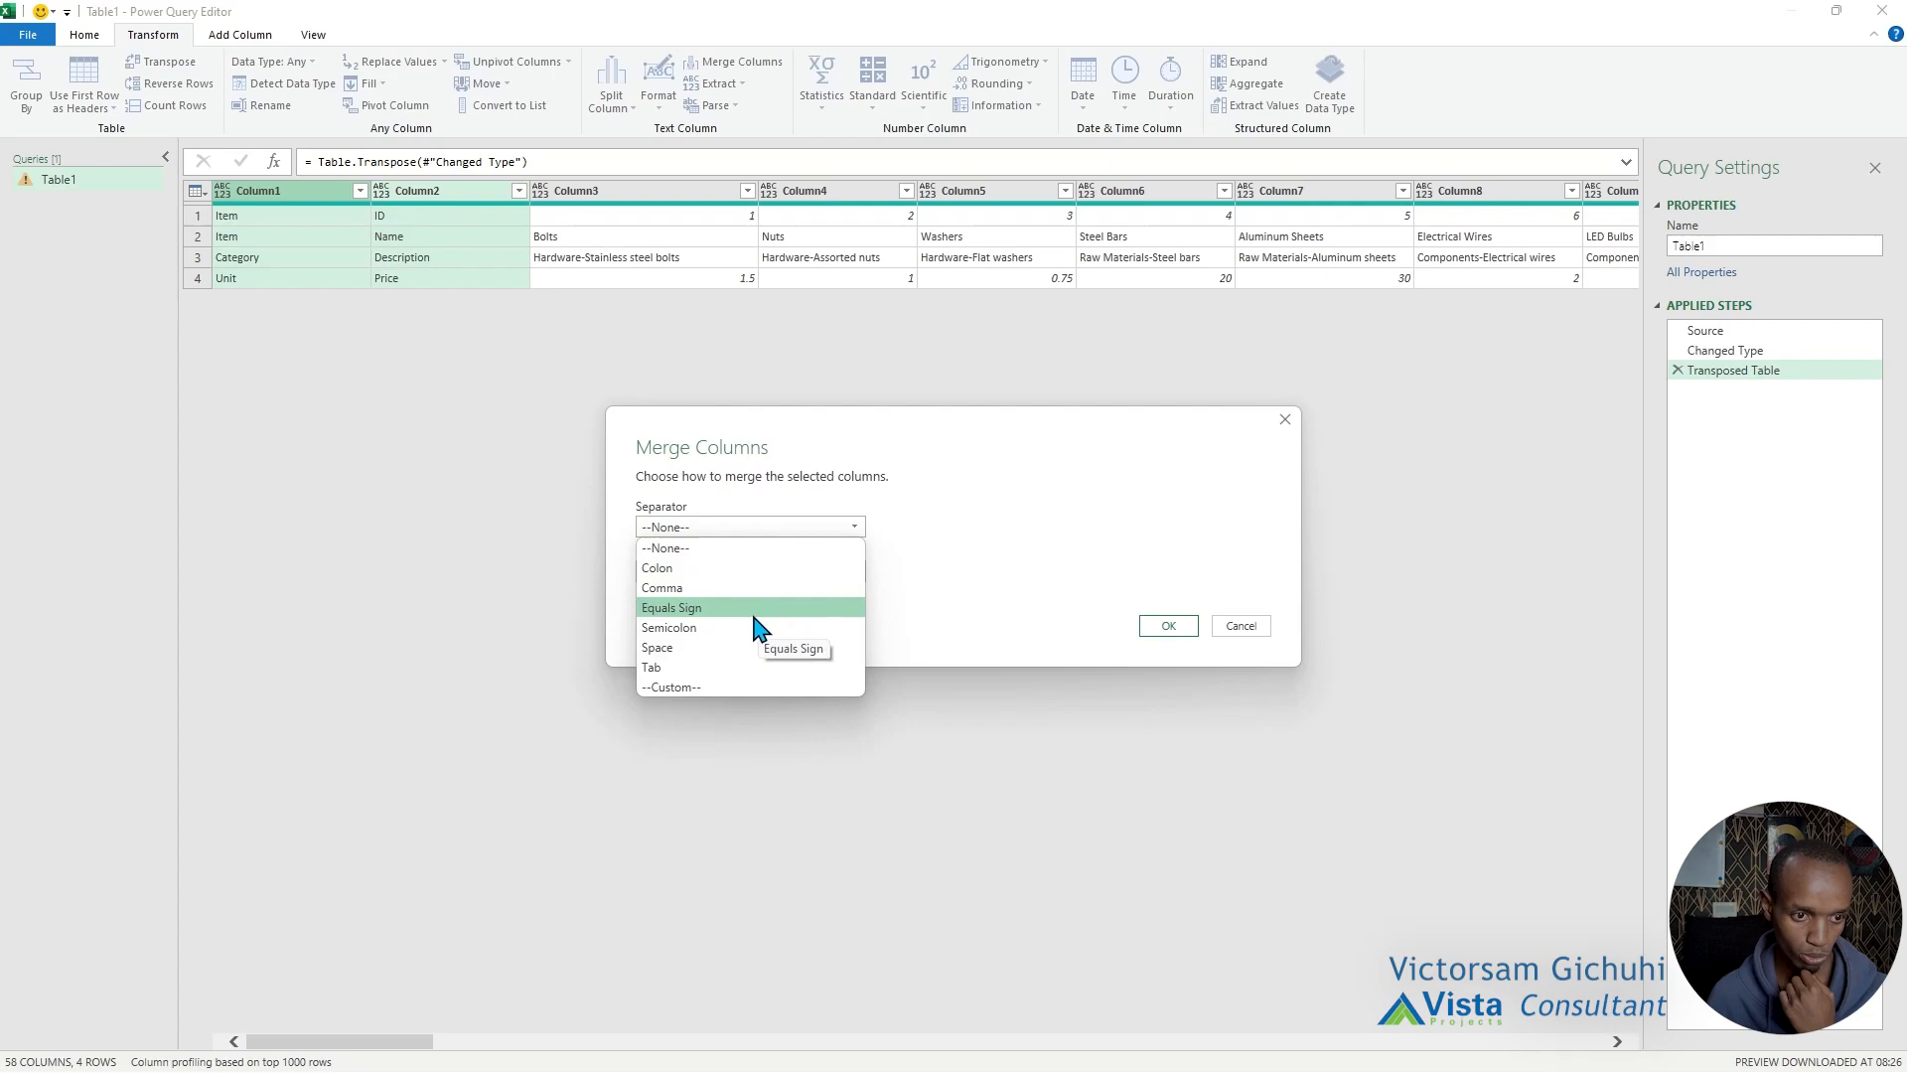
click(735, 650)
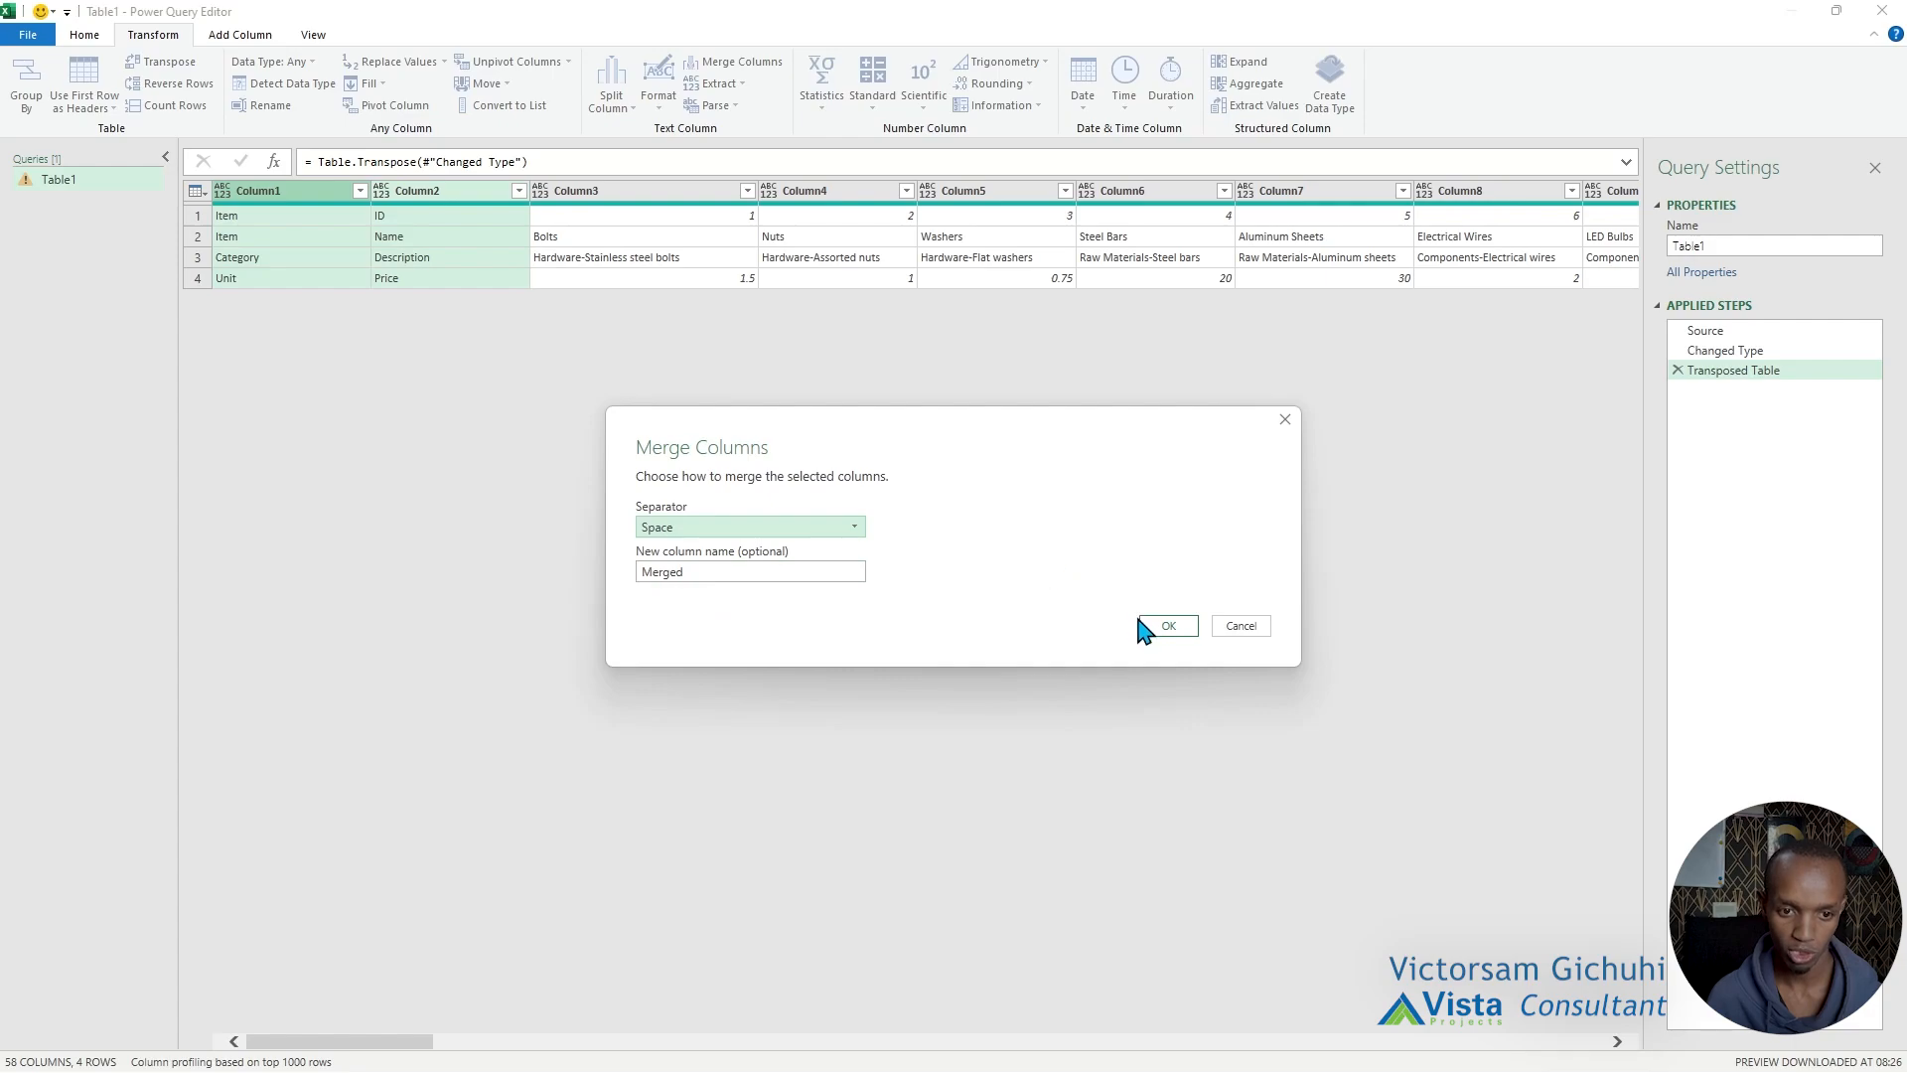
click(1162, 627)
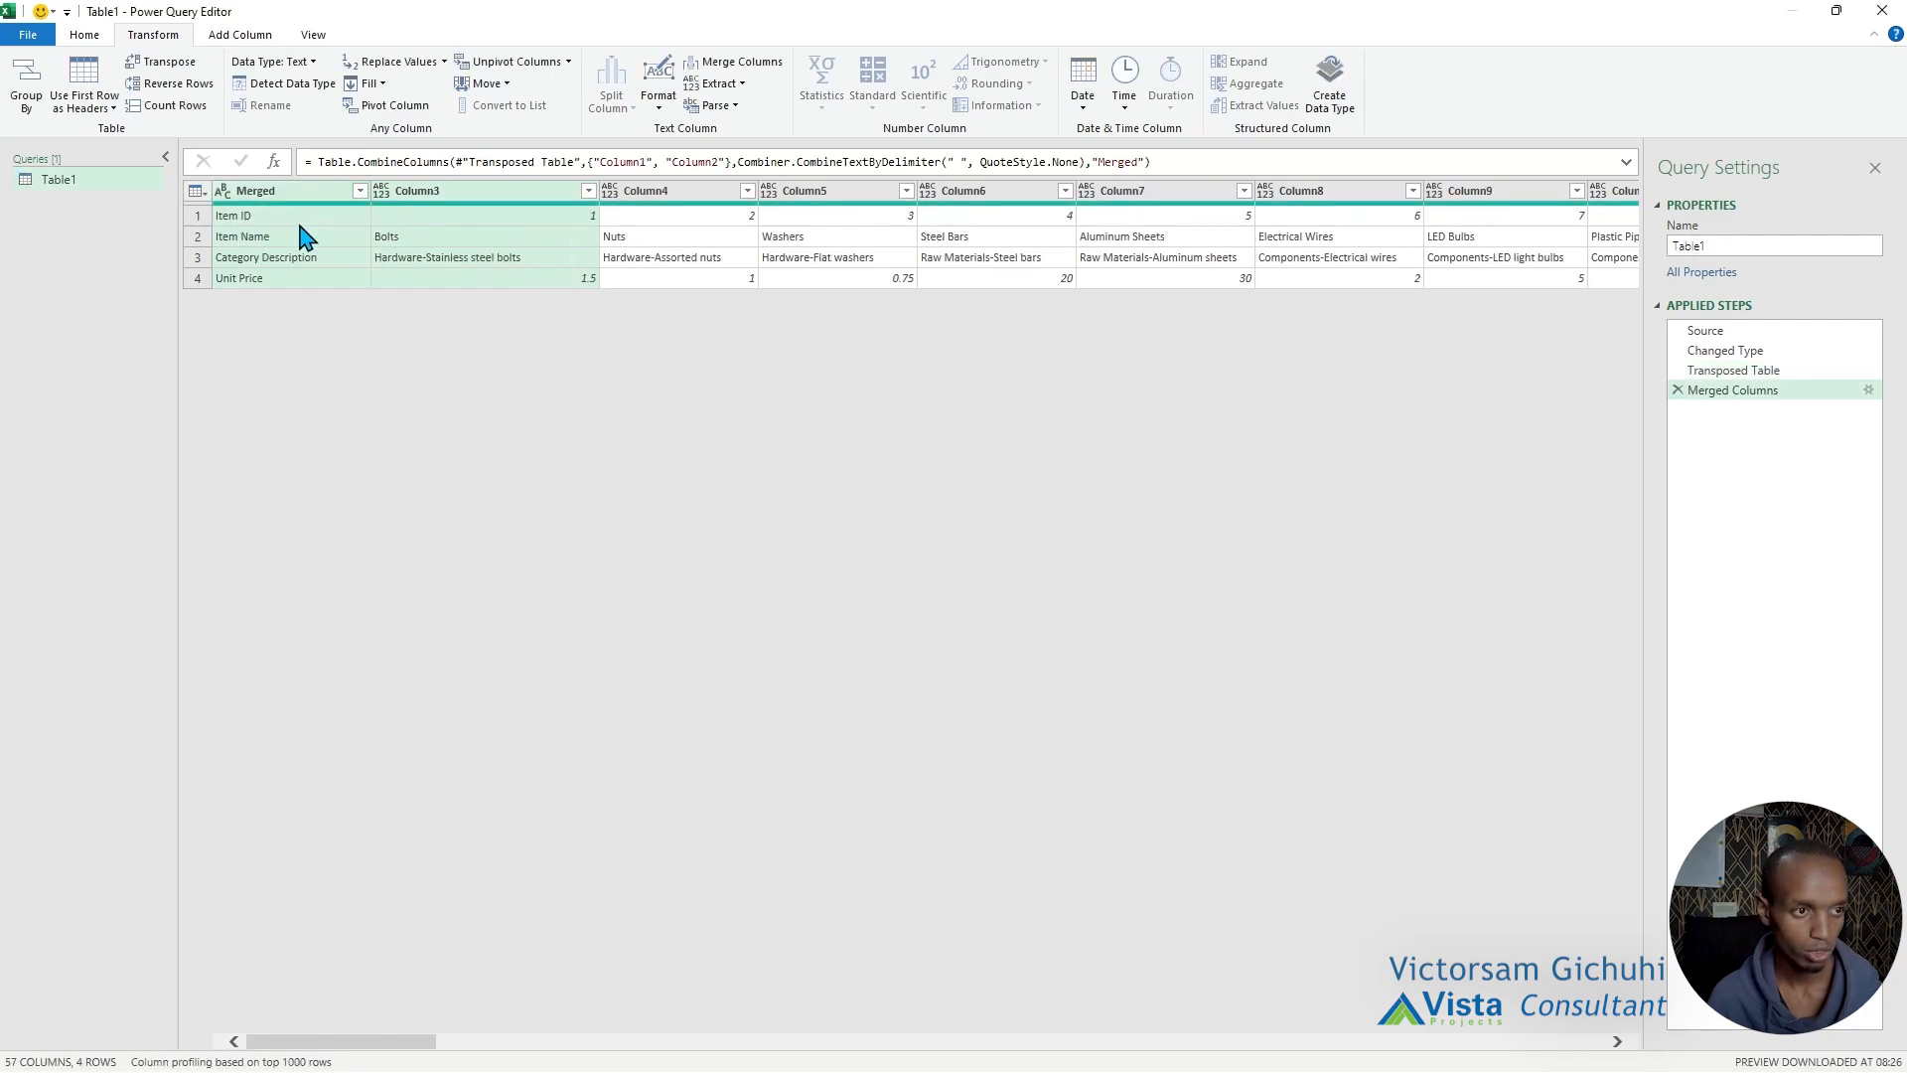
Transpose the table back and check the combined header text in each cell of the first row.
click(299, 223)
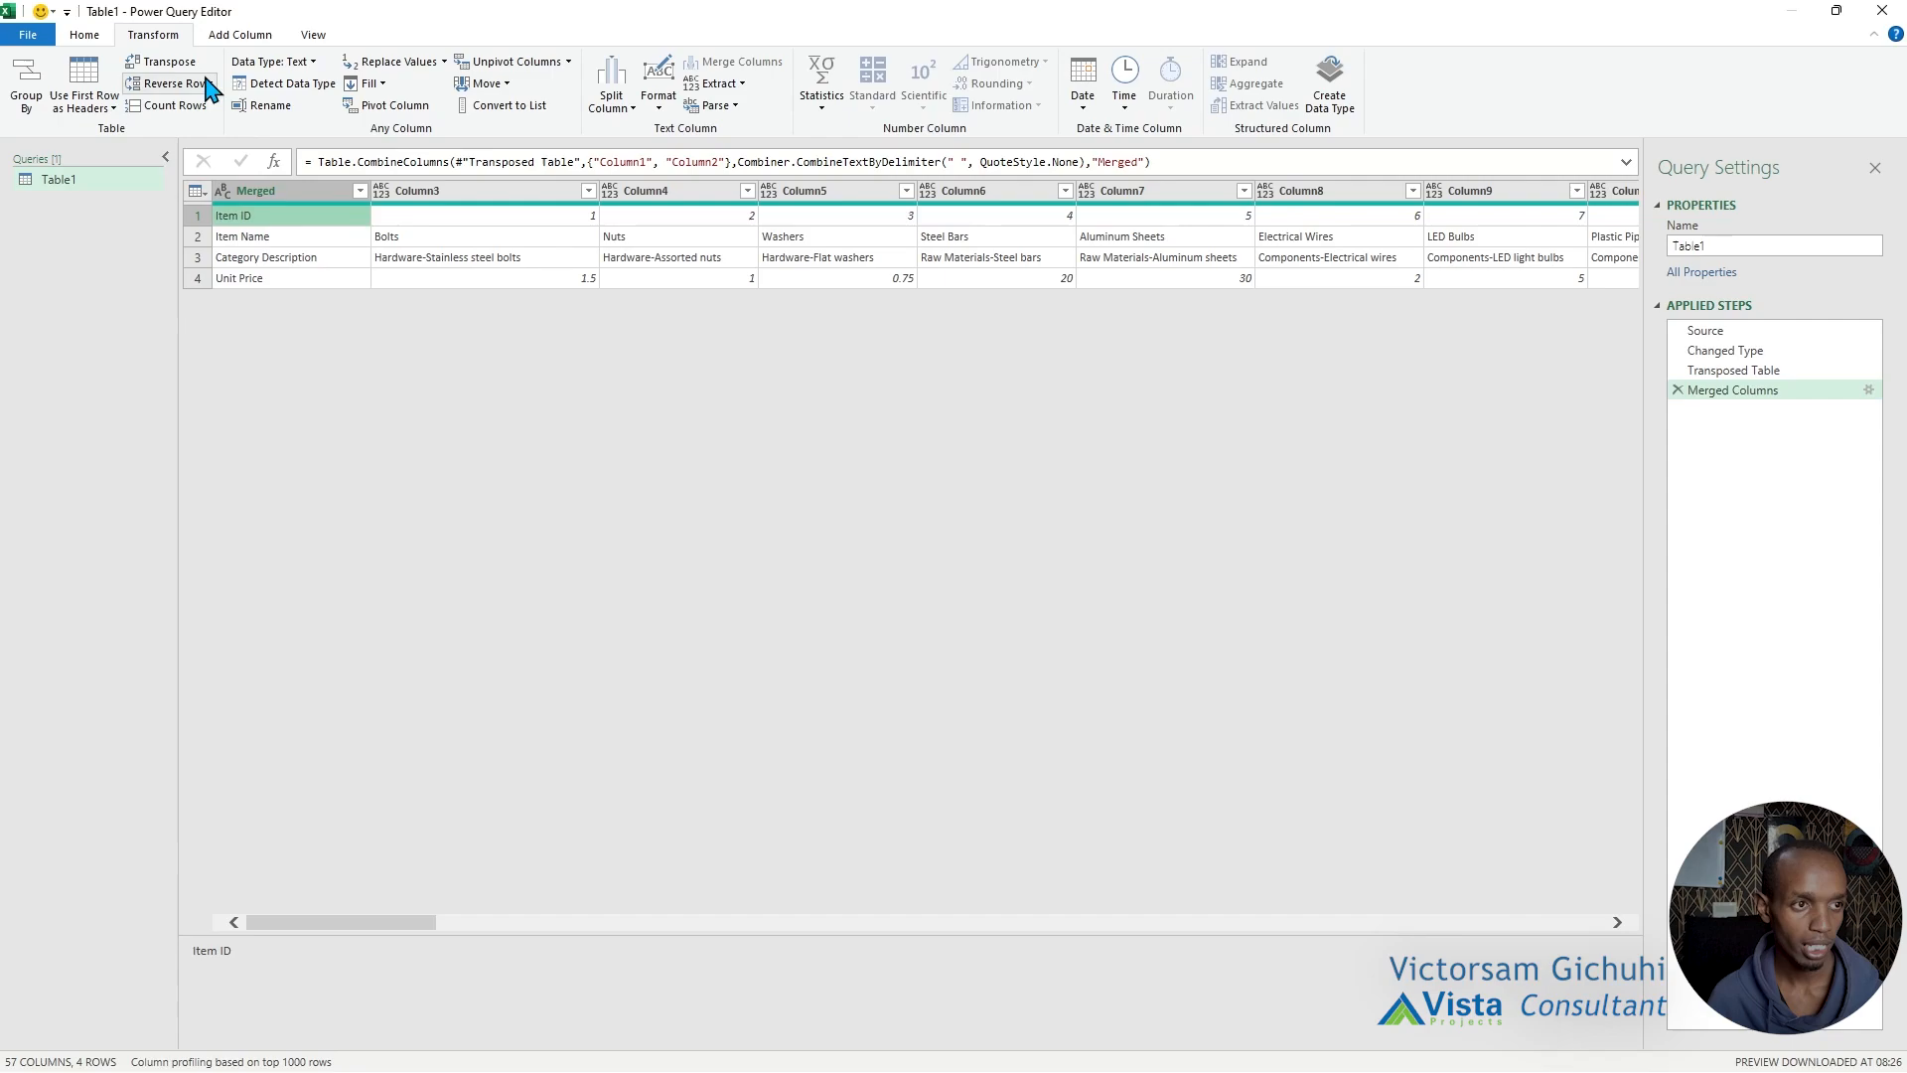
click(150, 69)
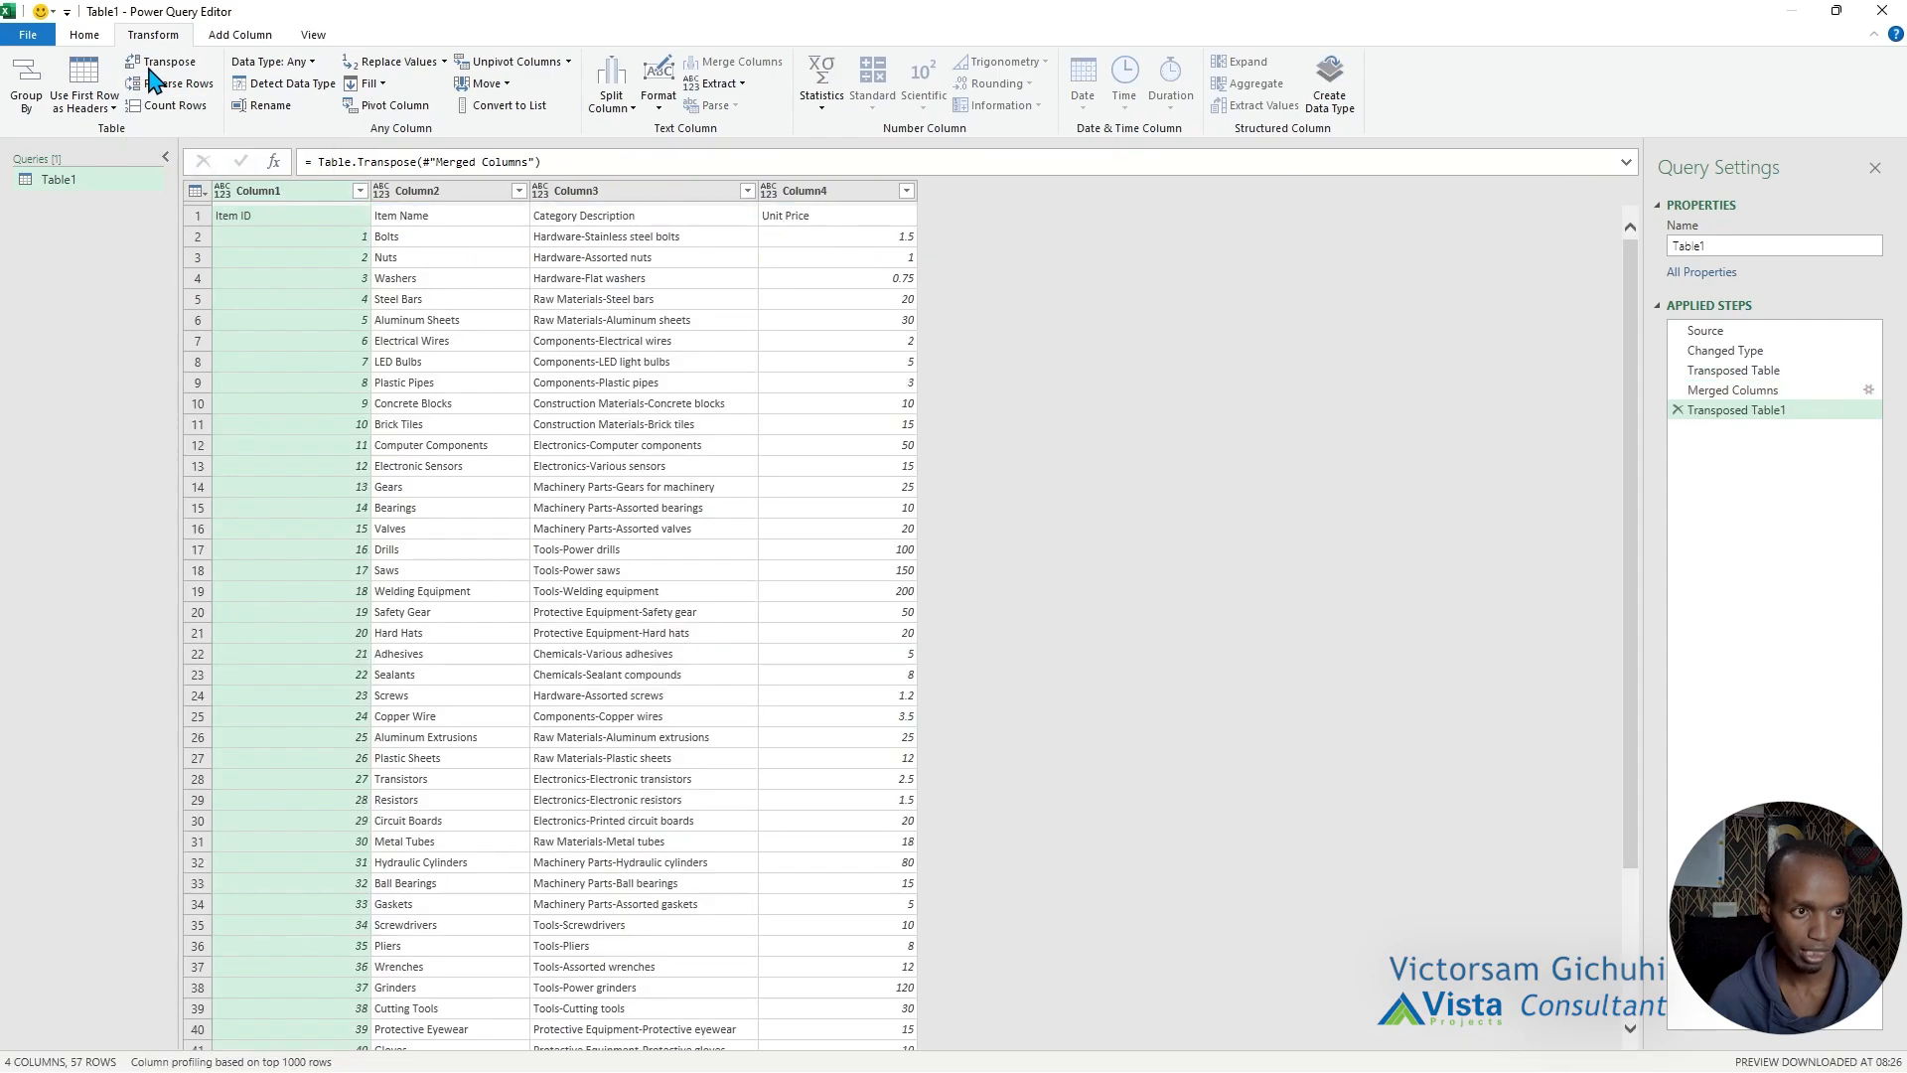
click(286, 219)
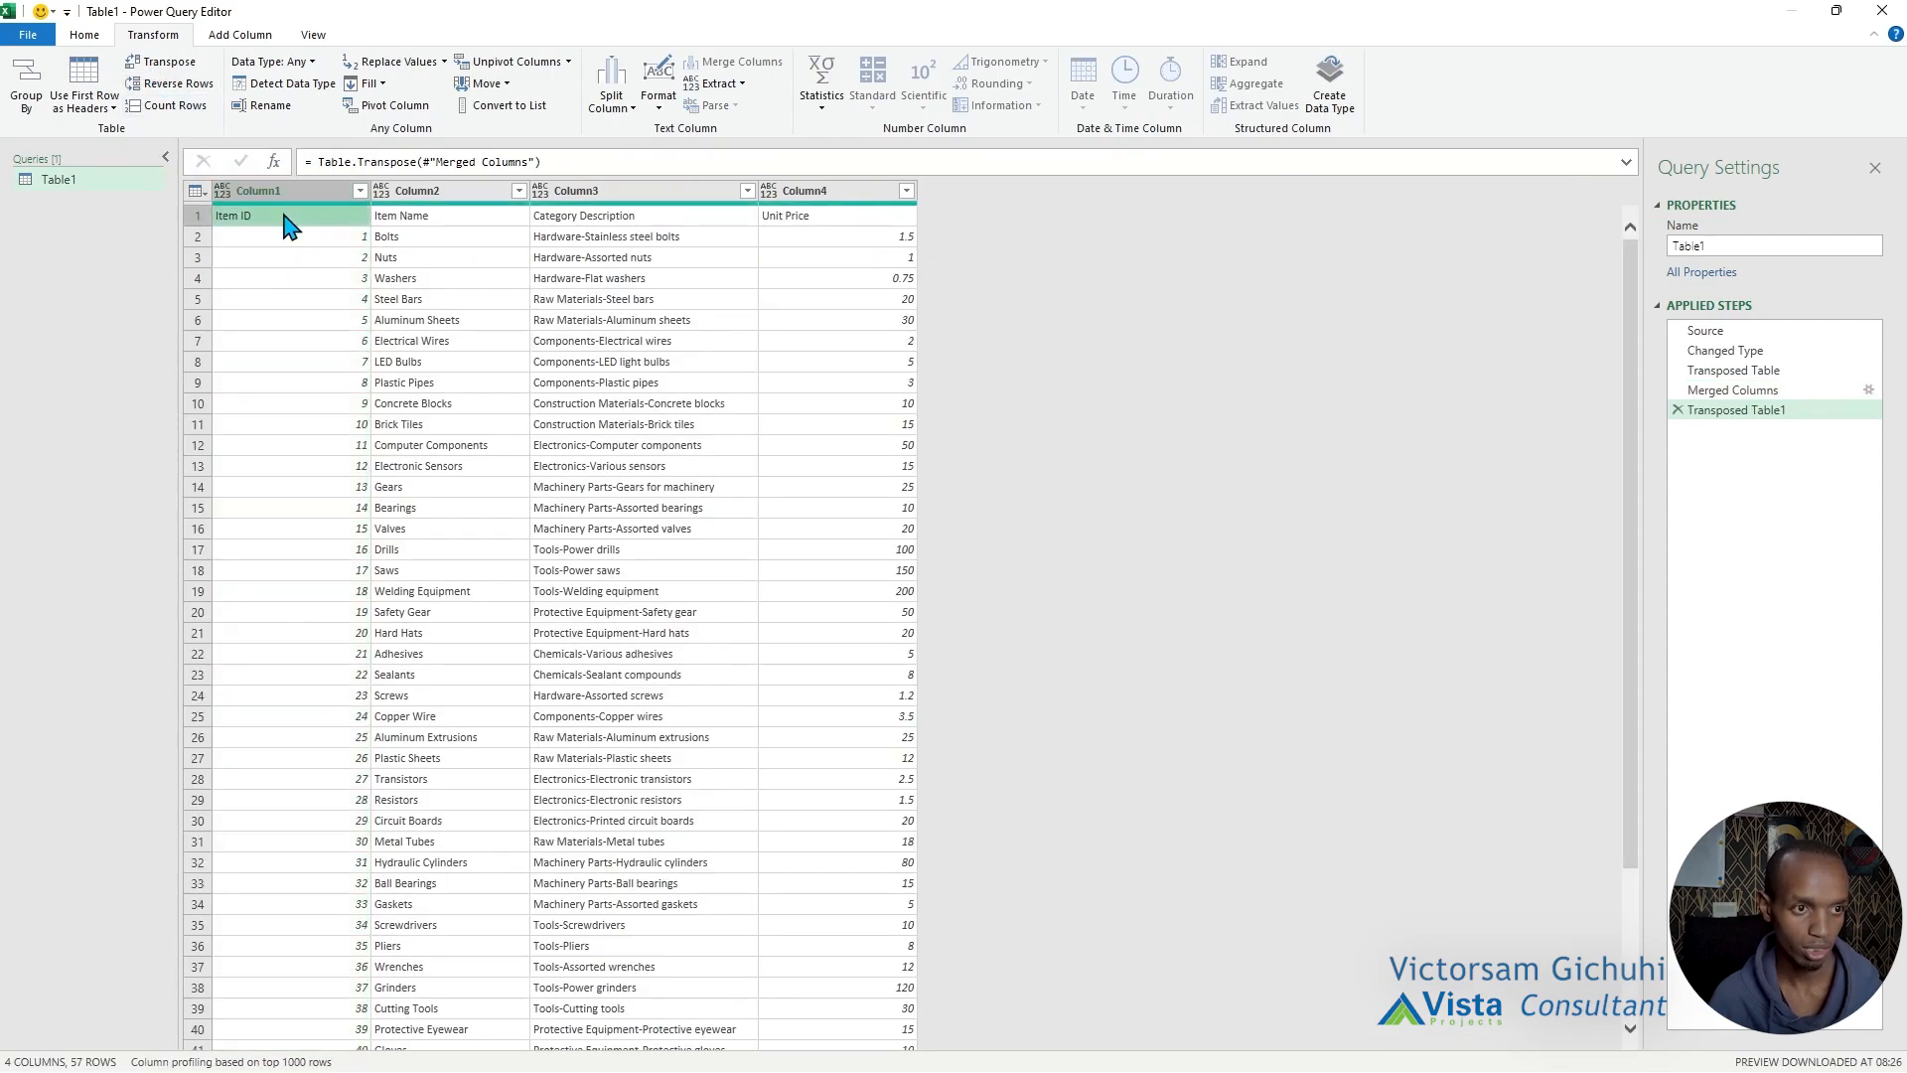
click(432, 225)
click(699, 227)
click(856, 224)
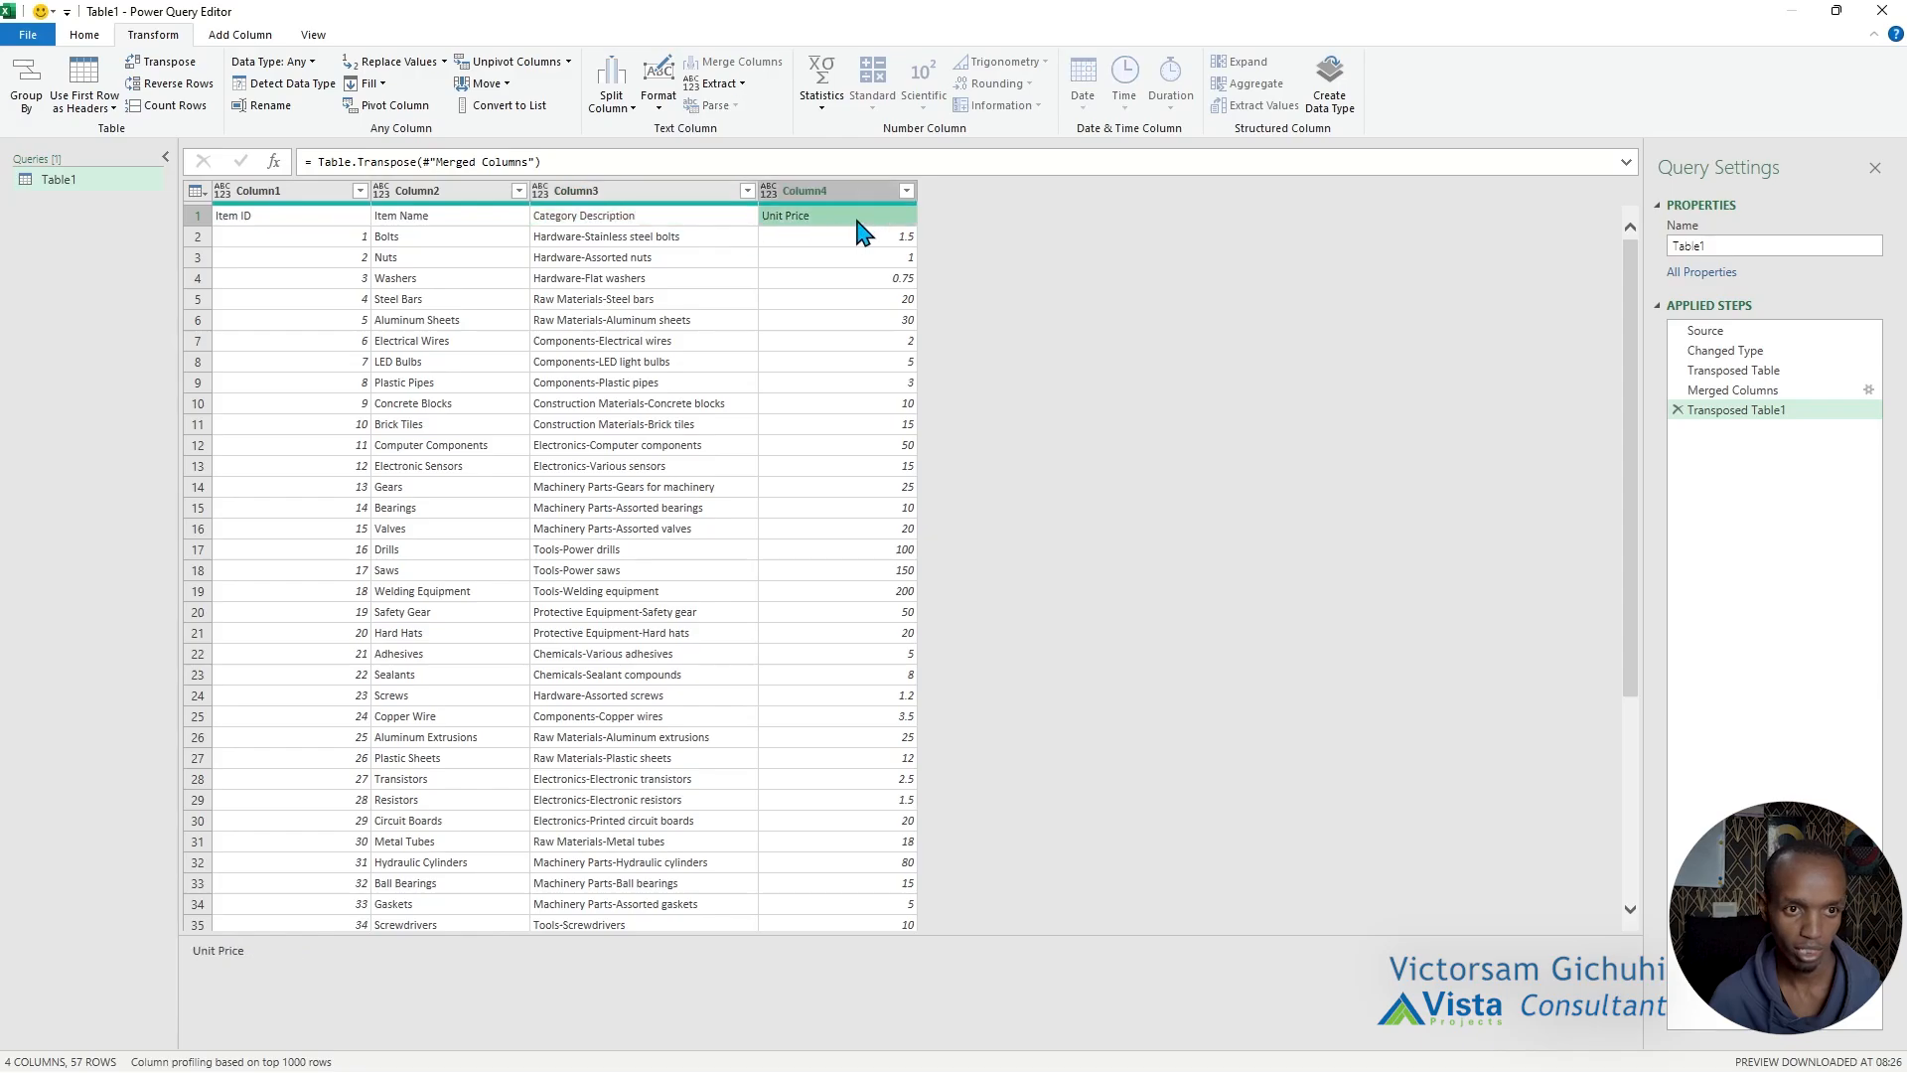
Use the first row of the table as the column headers.
click(298, 224)
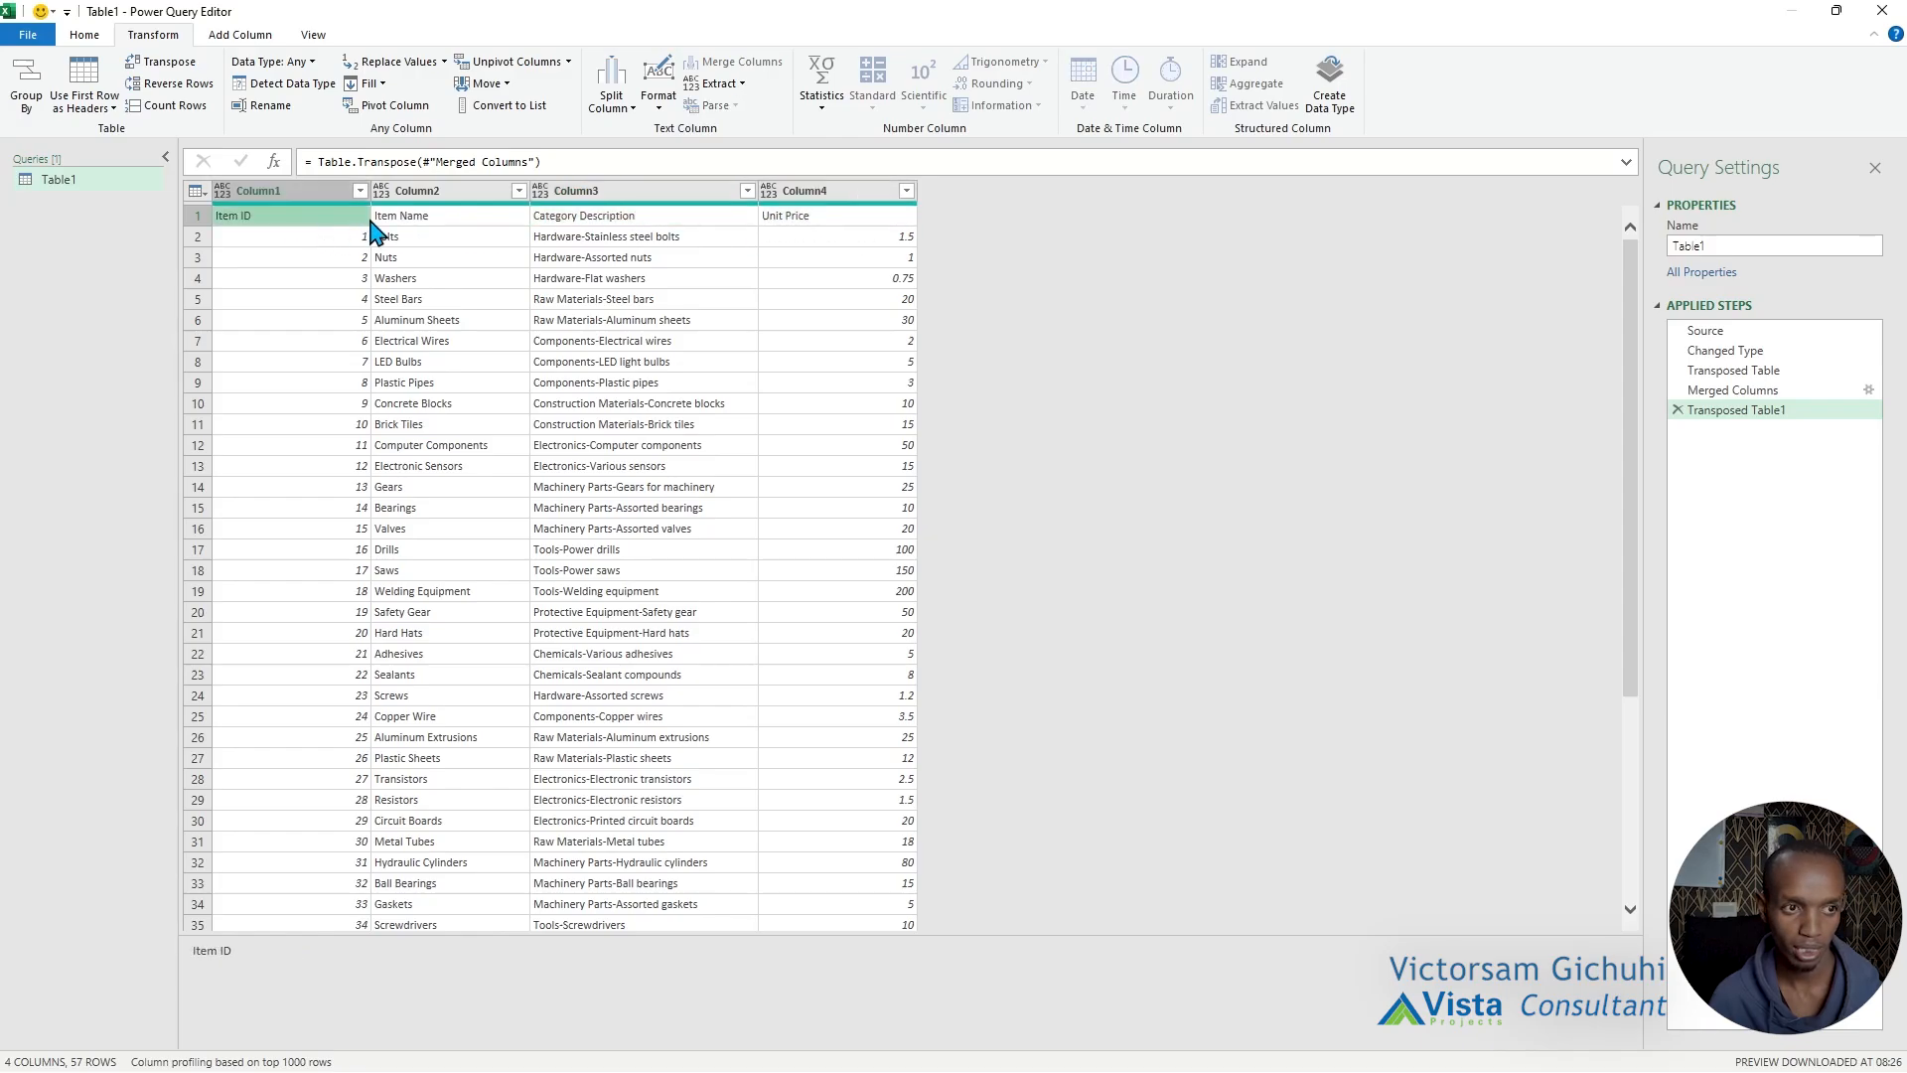
click(202, 197)
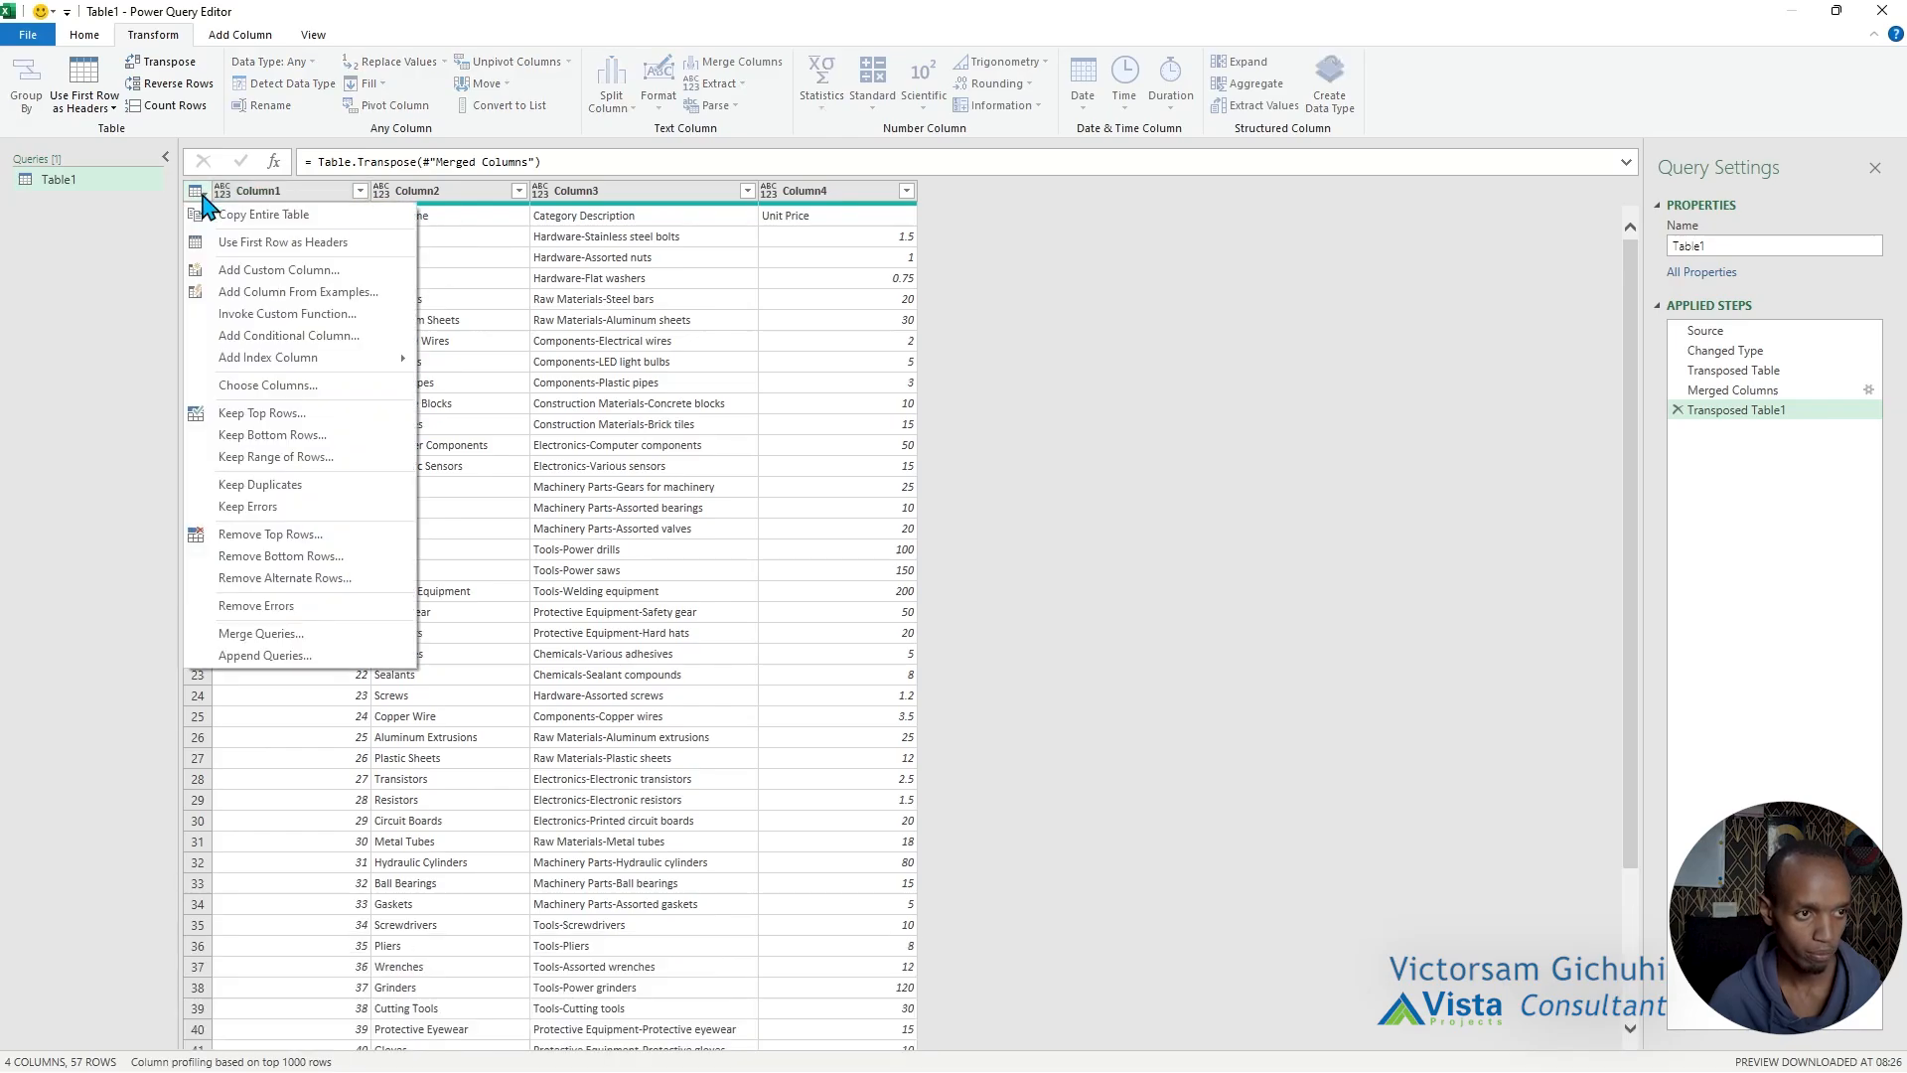
click(328, 244)
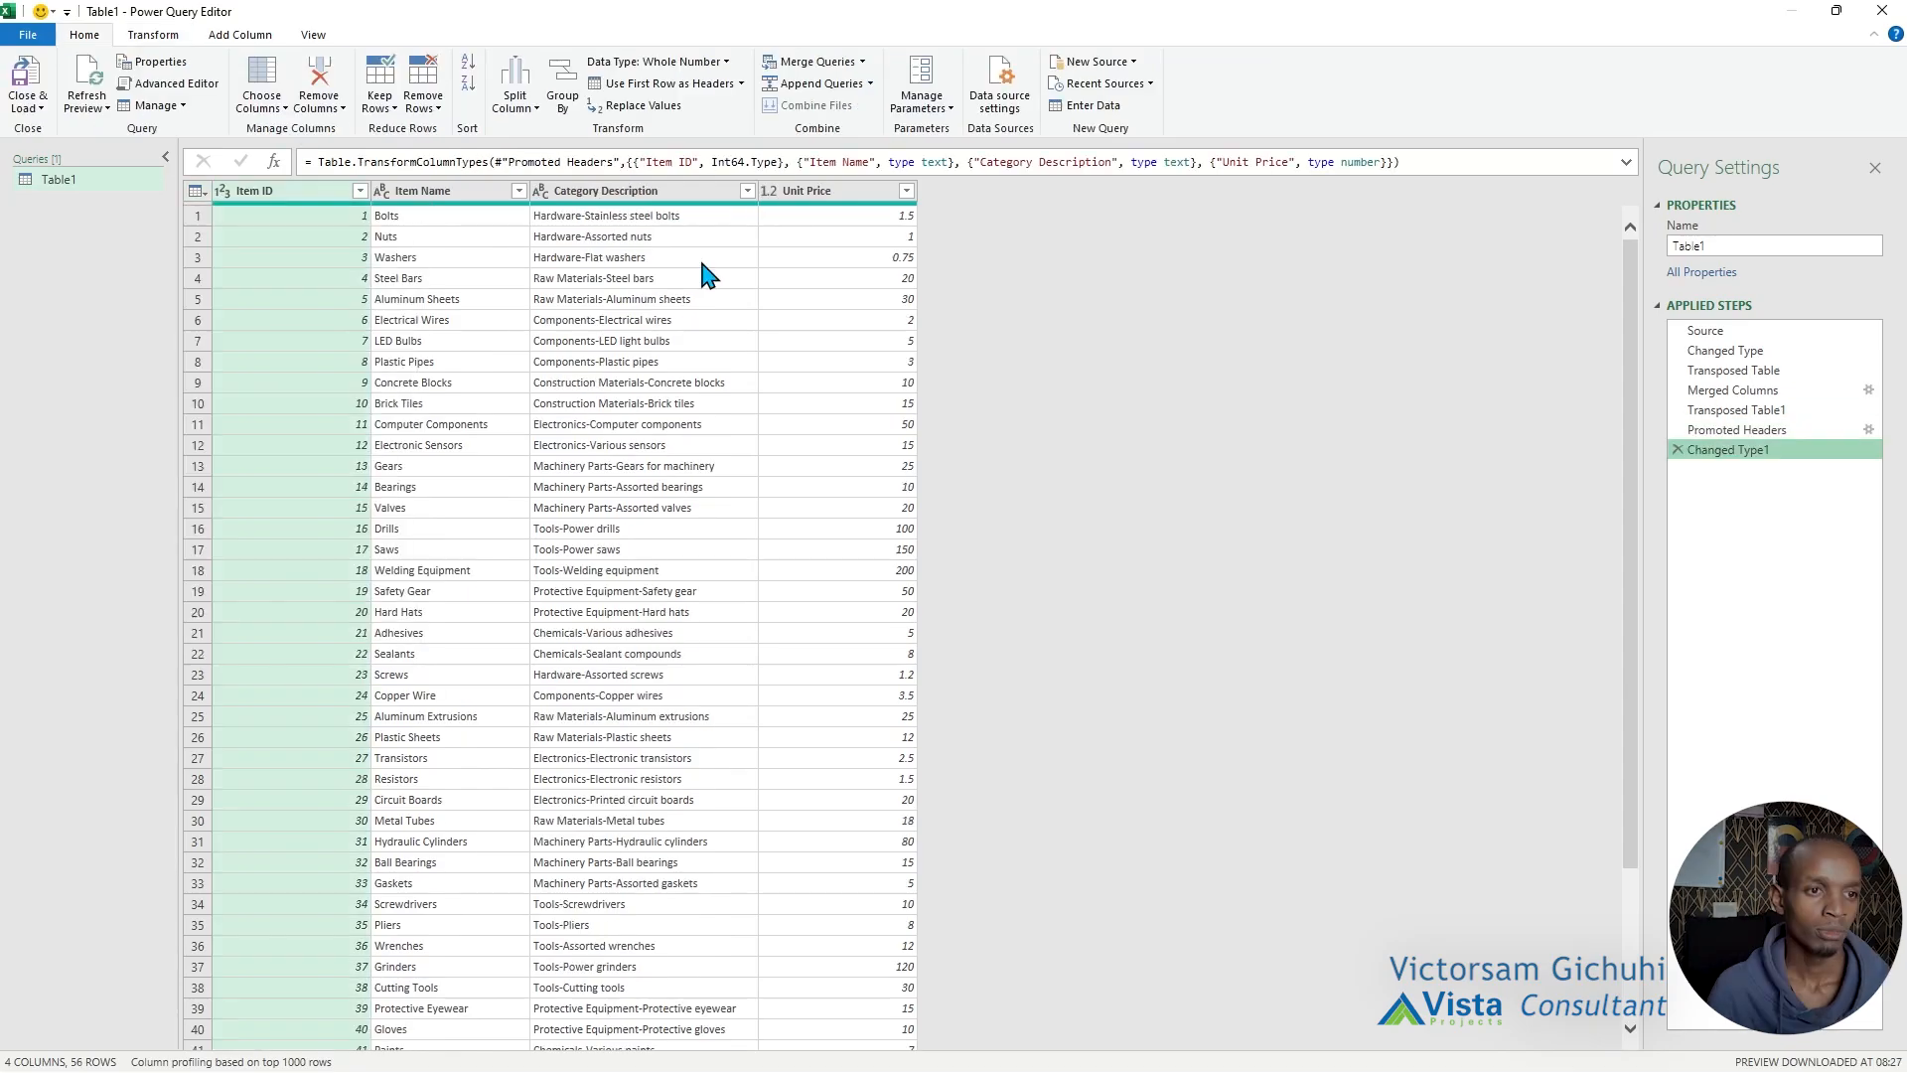
Split the Category Description column by a custom hyphen delimiter at each occurrence.
click(612, 219)
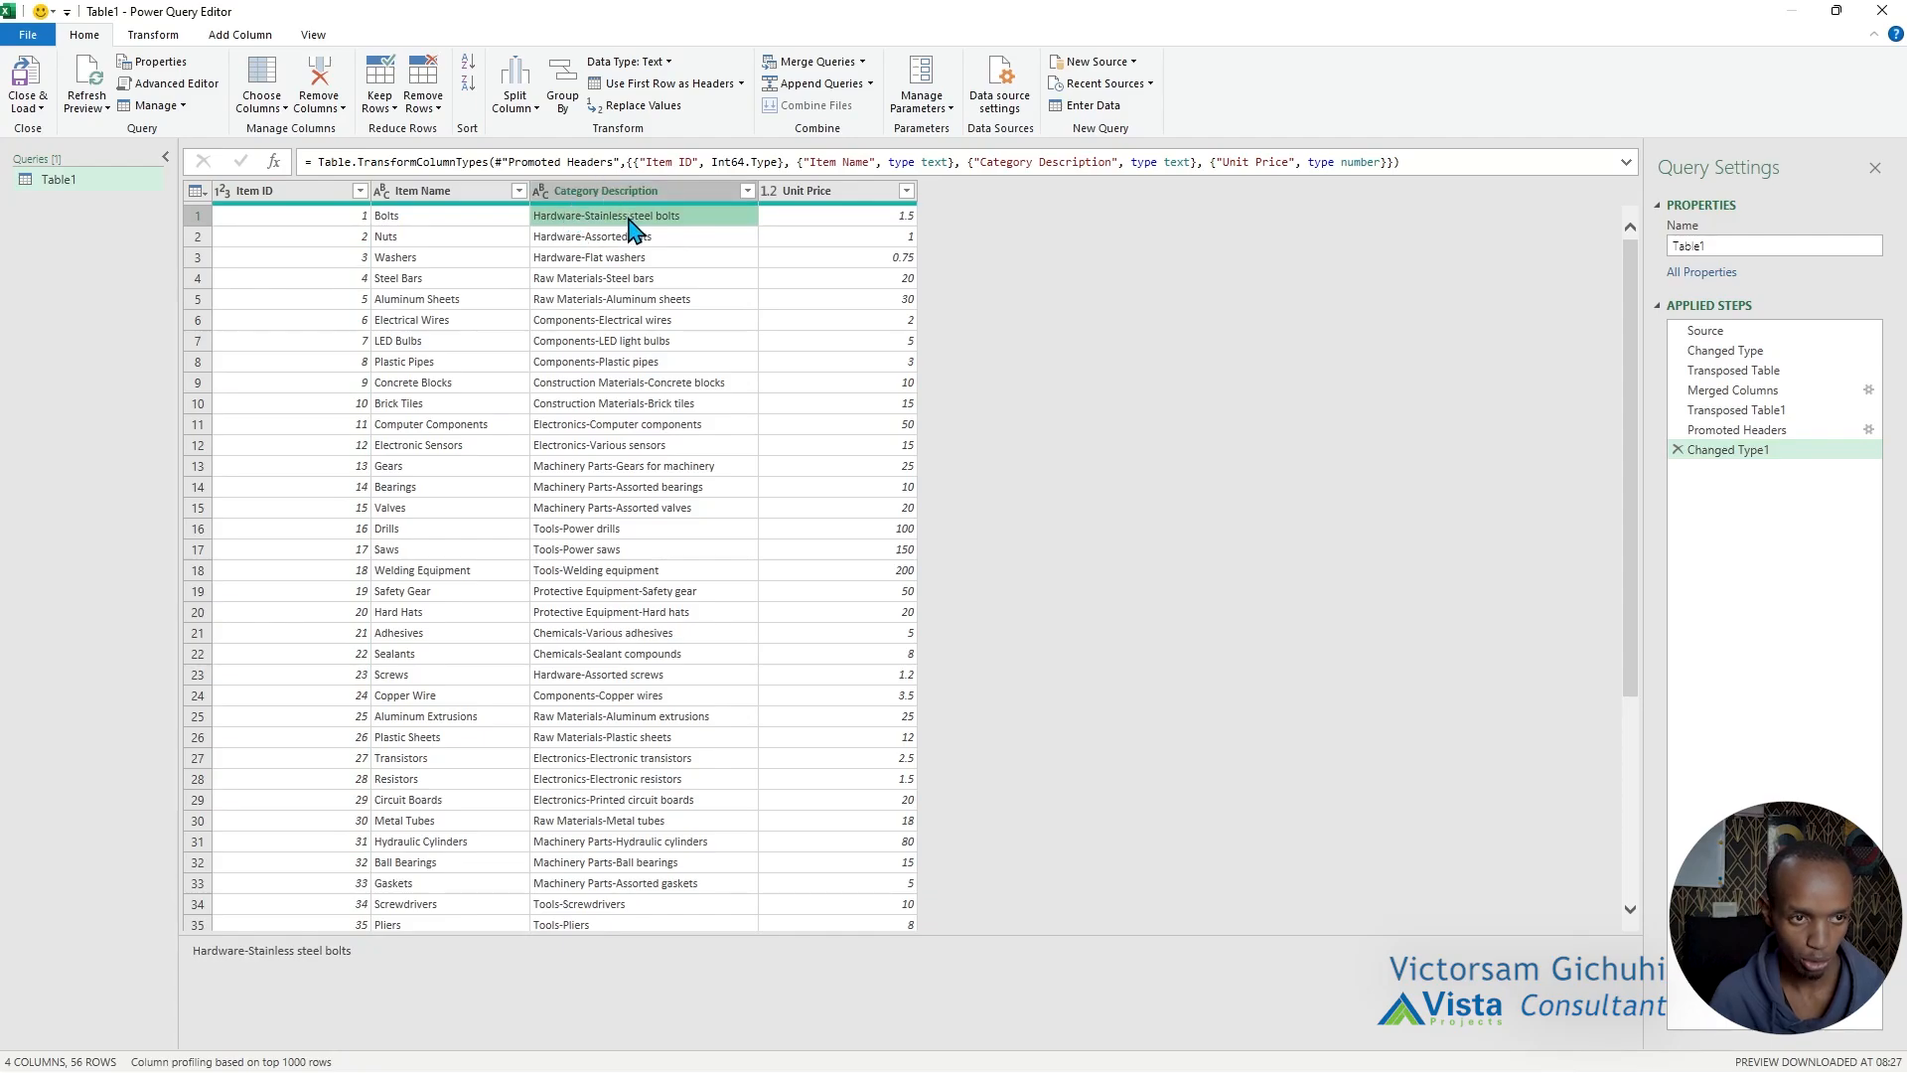
click(602, 198)
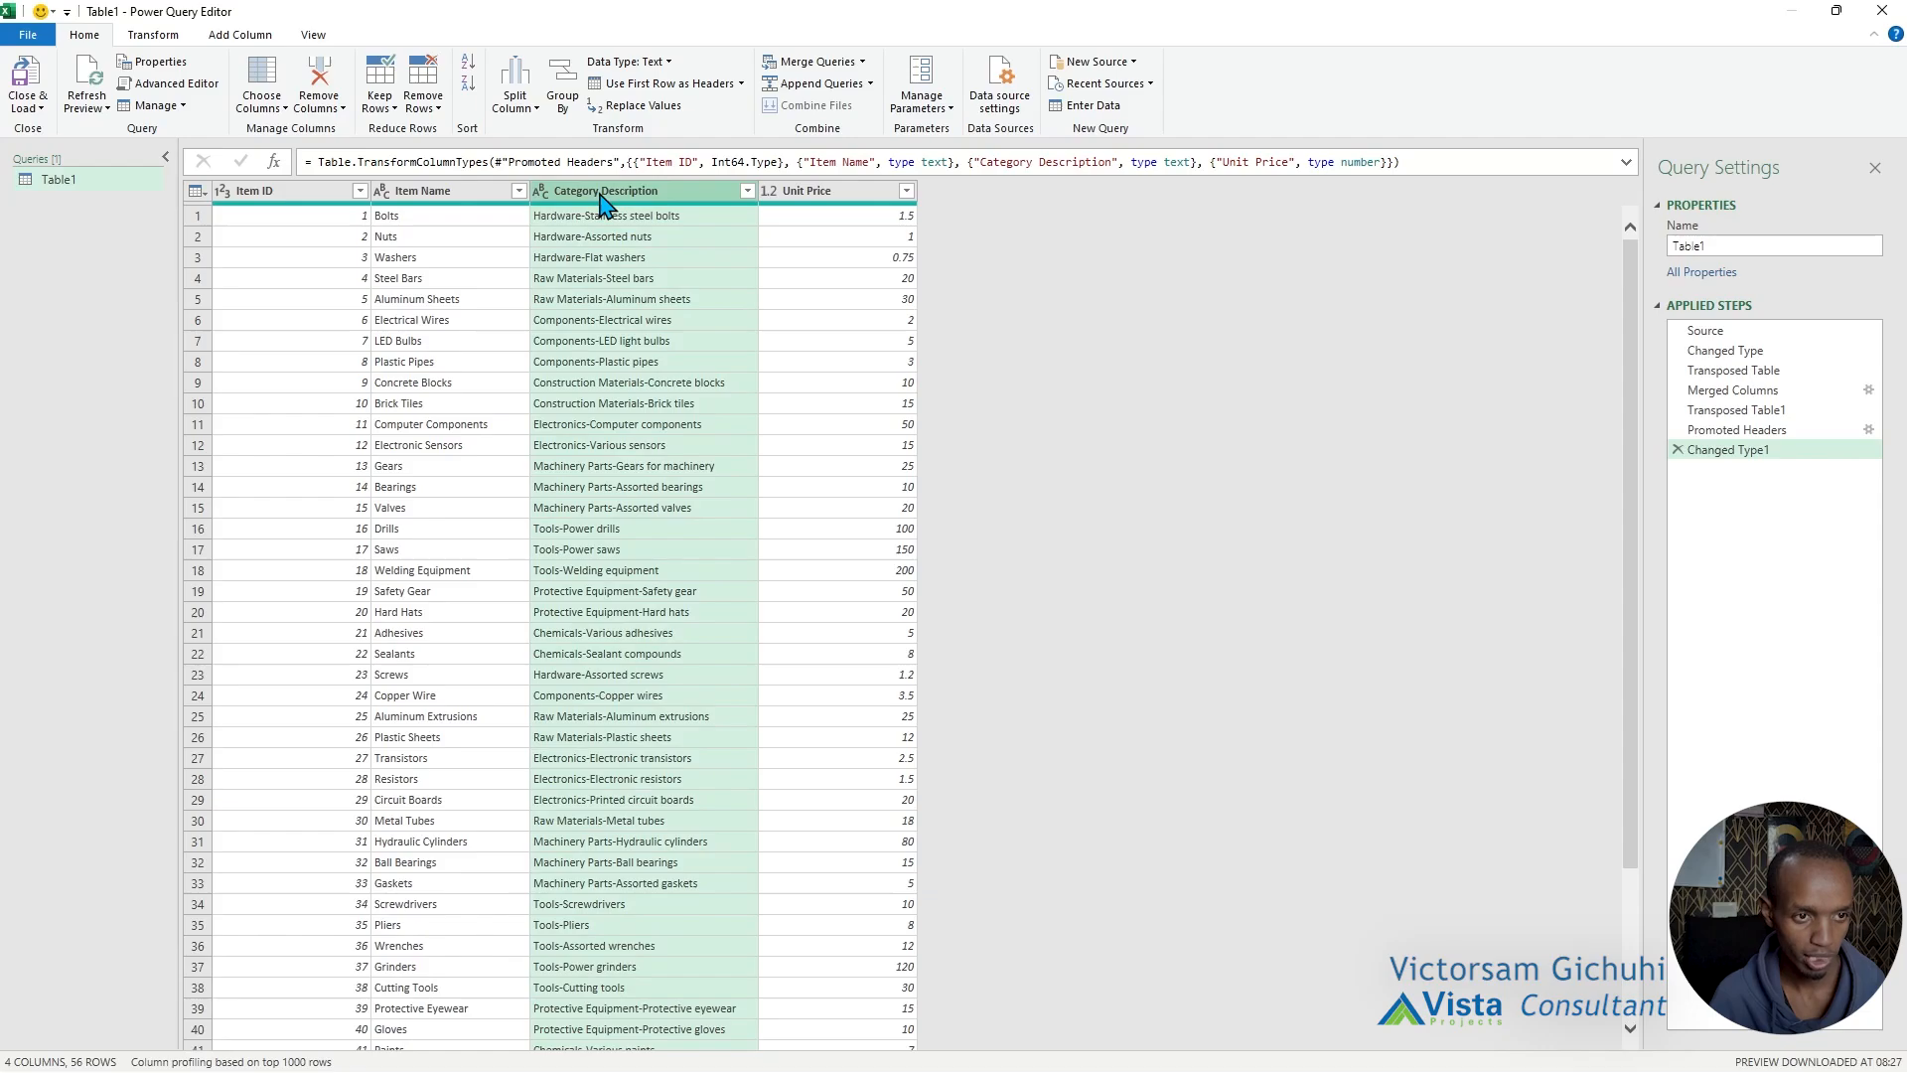
right_click(601, 196)
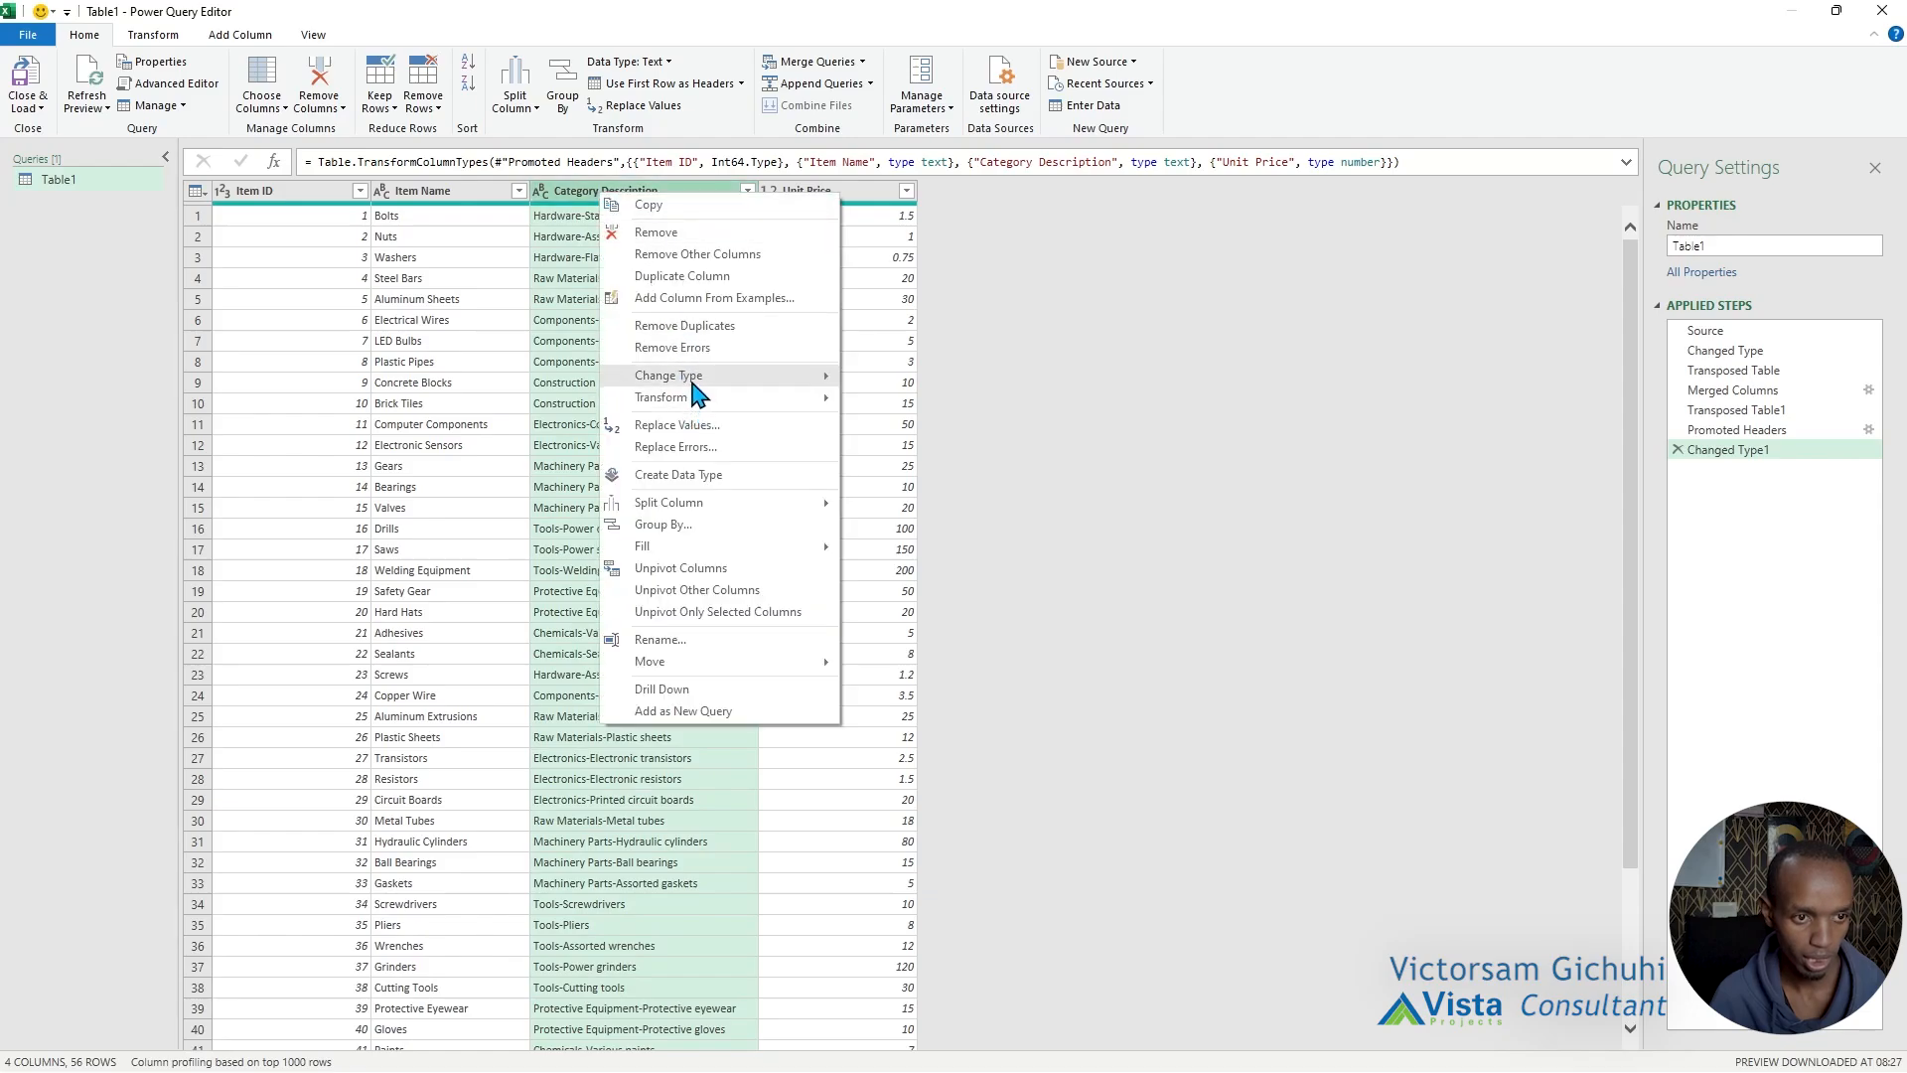
mouse_move(708, 513)
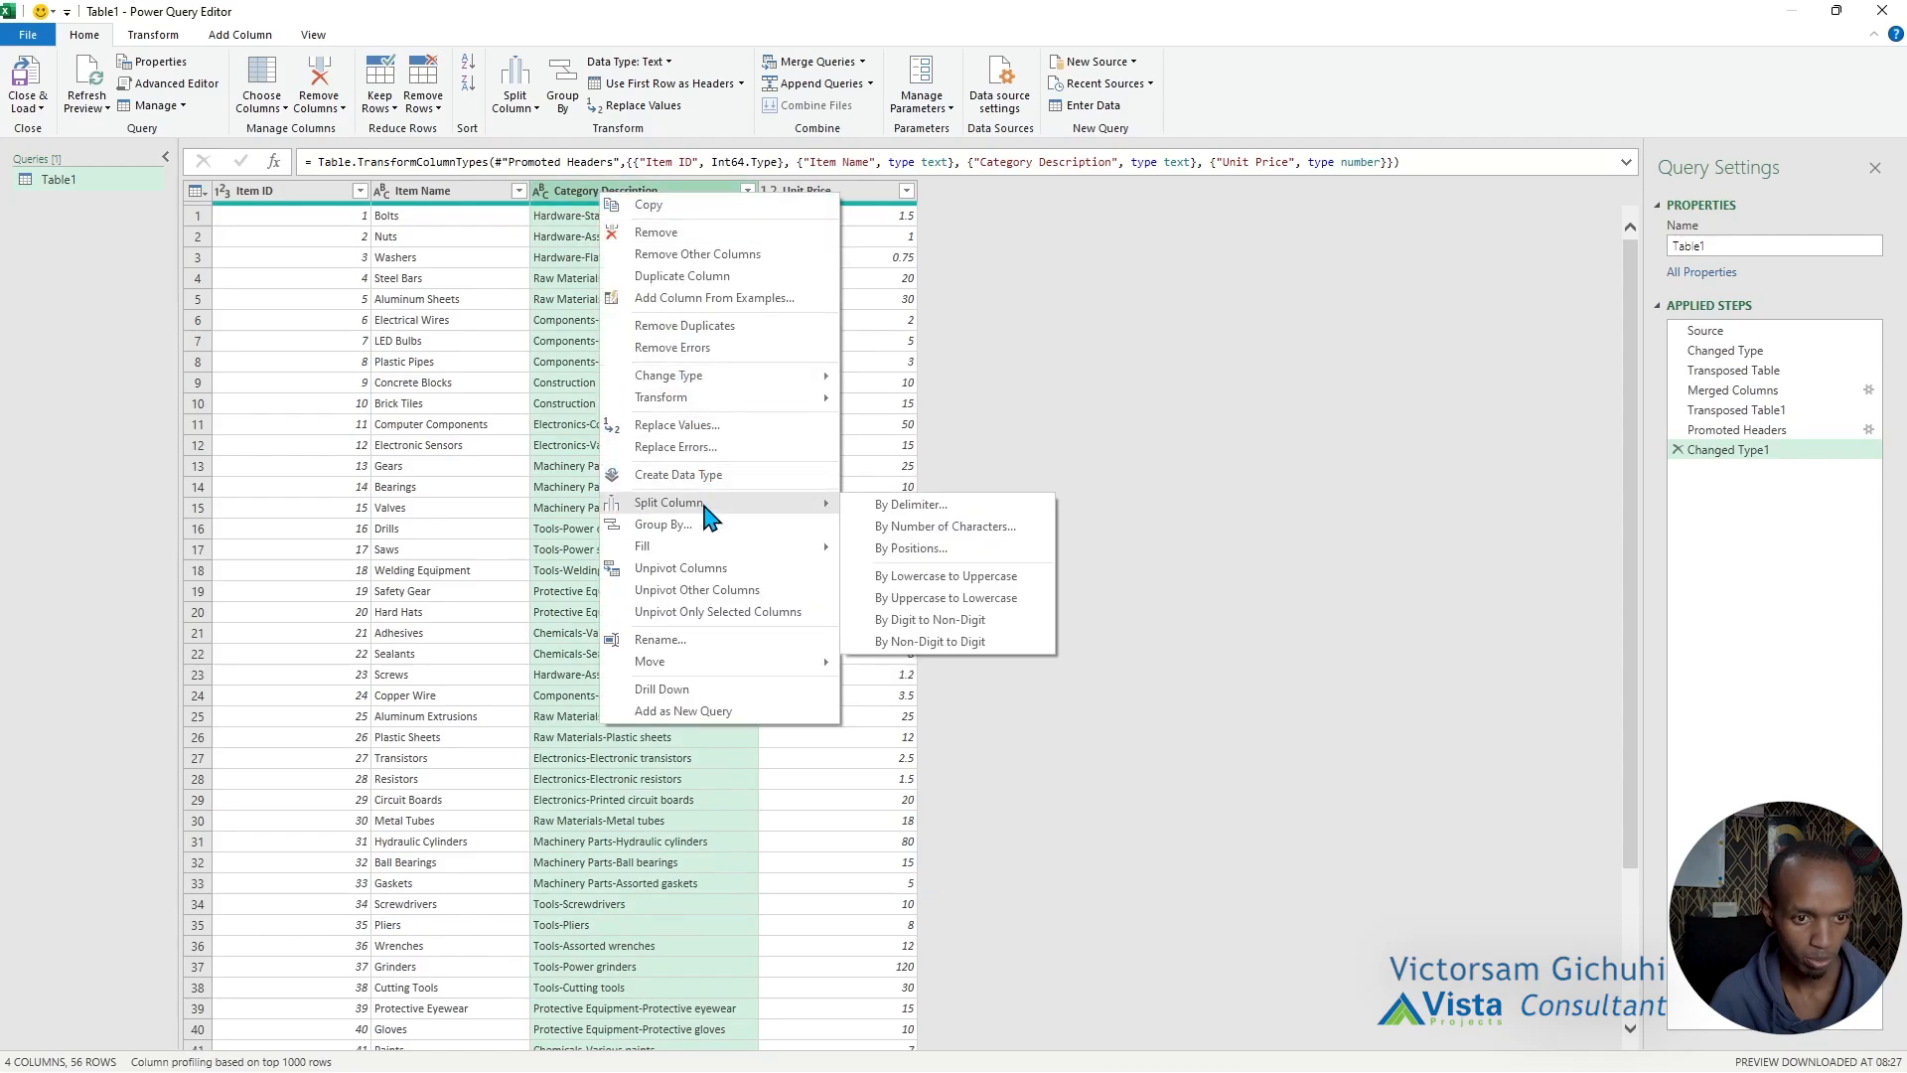
click(923, 506)
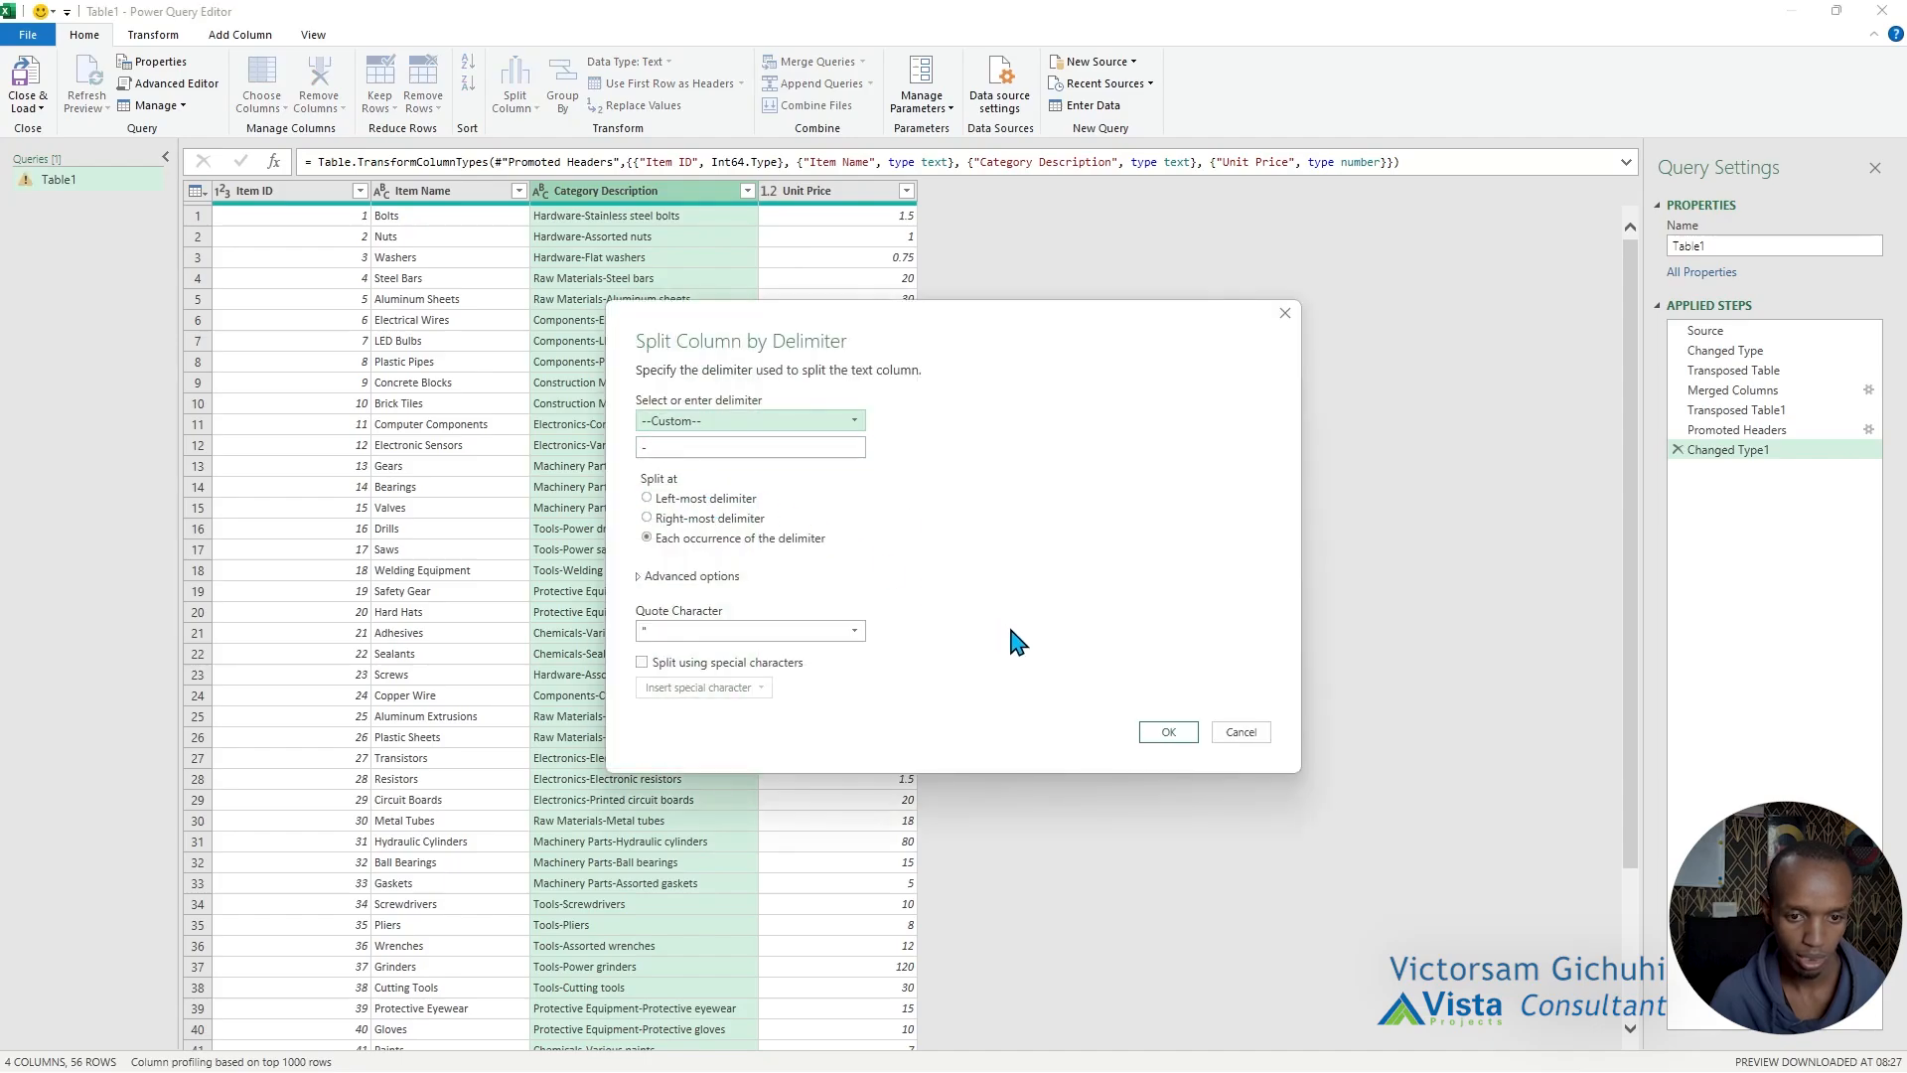
click(1168, 732)
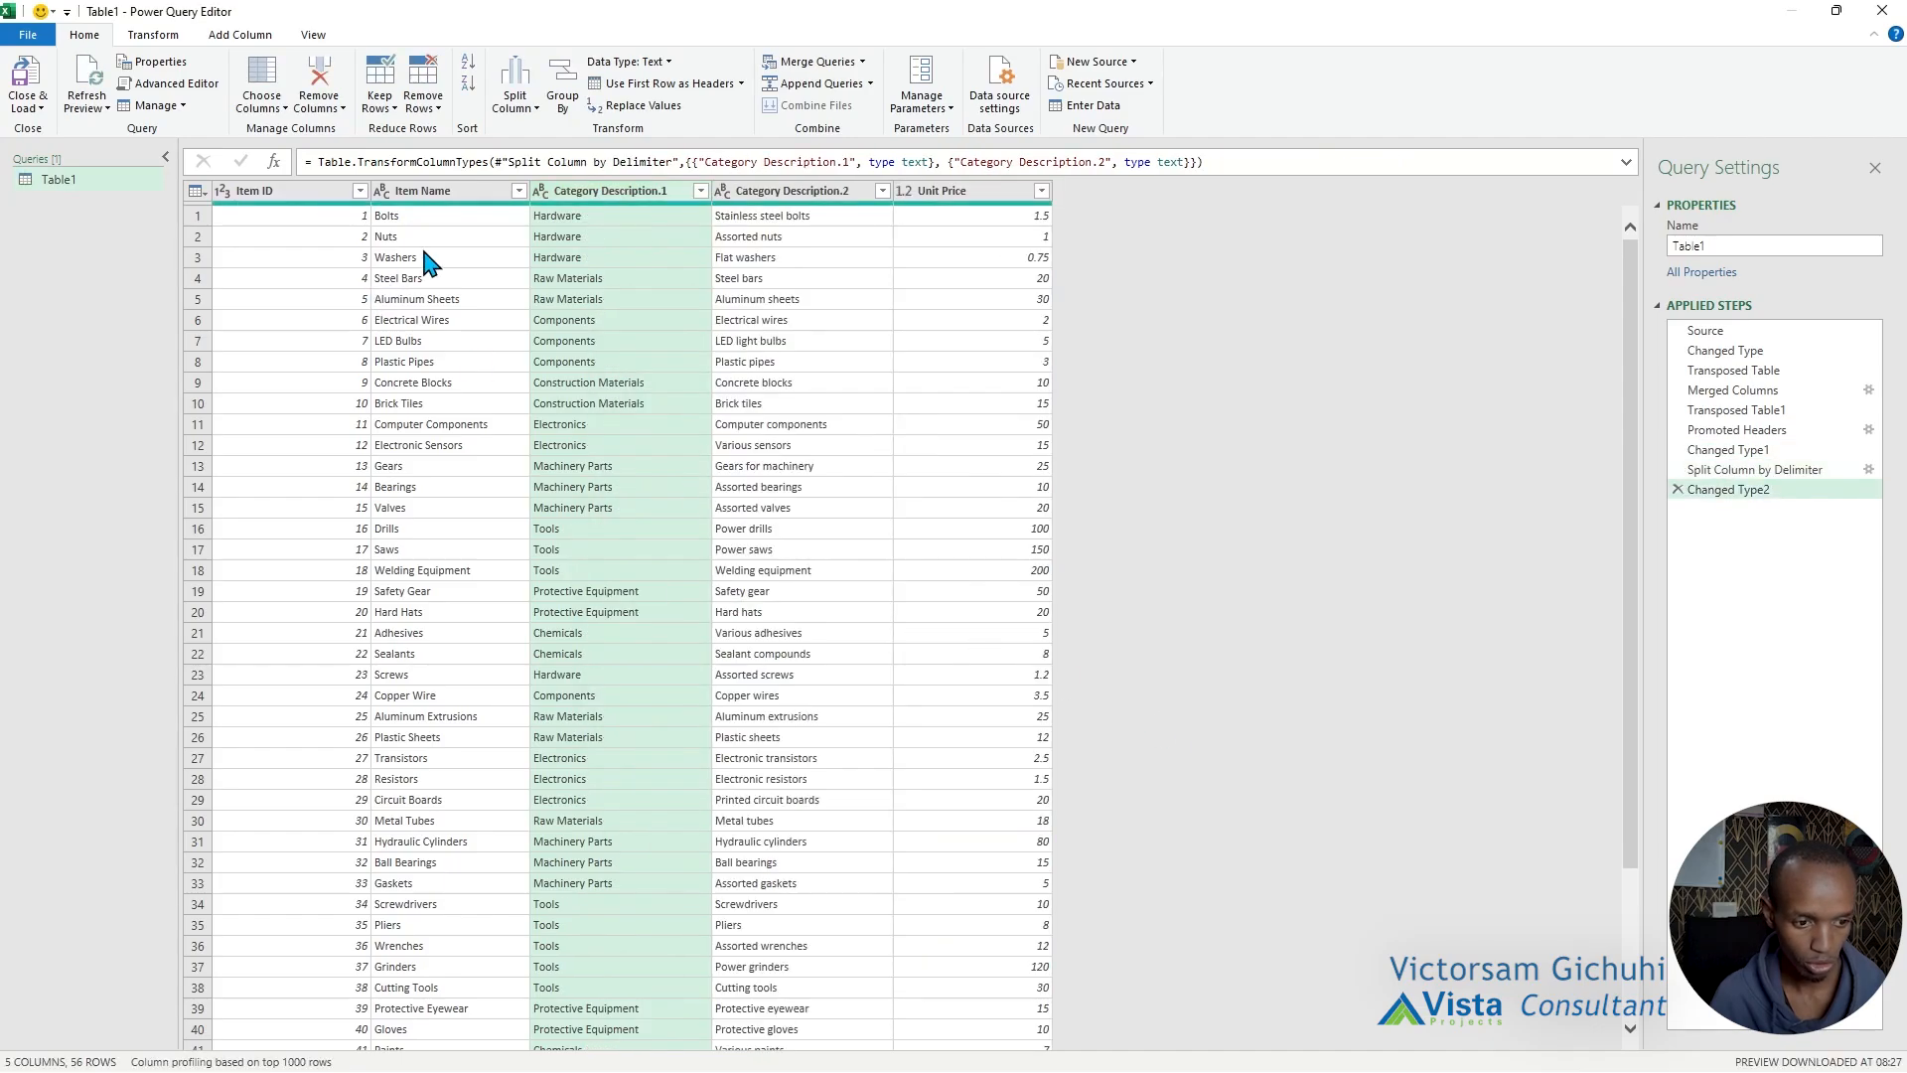
scroll(715, 785, down, 4)
scroll(717, 785, up, 5)
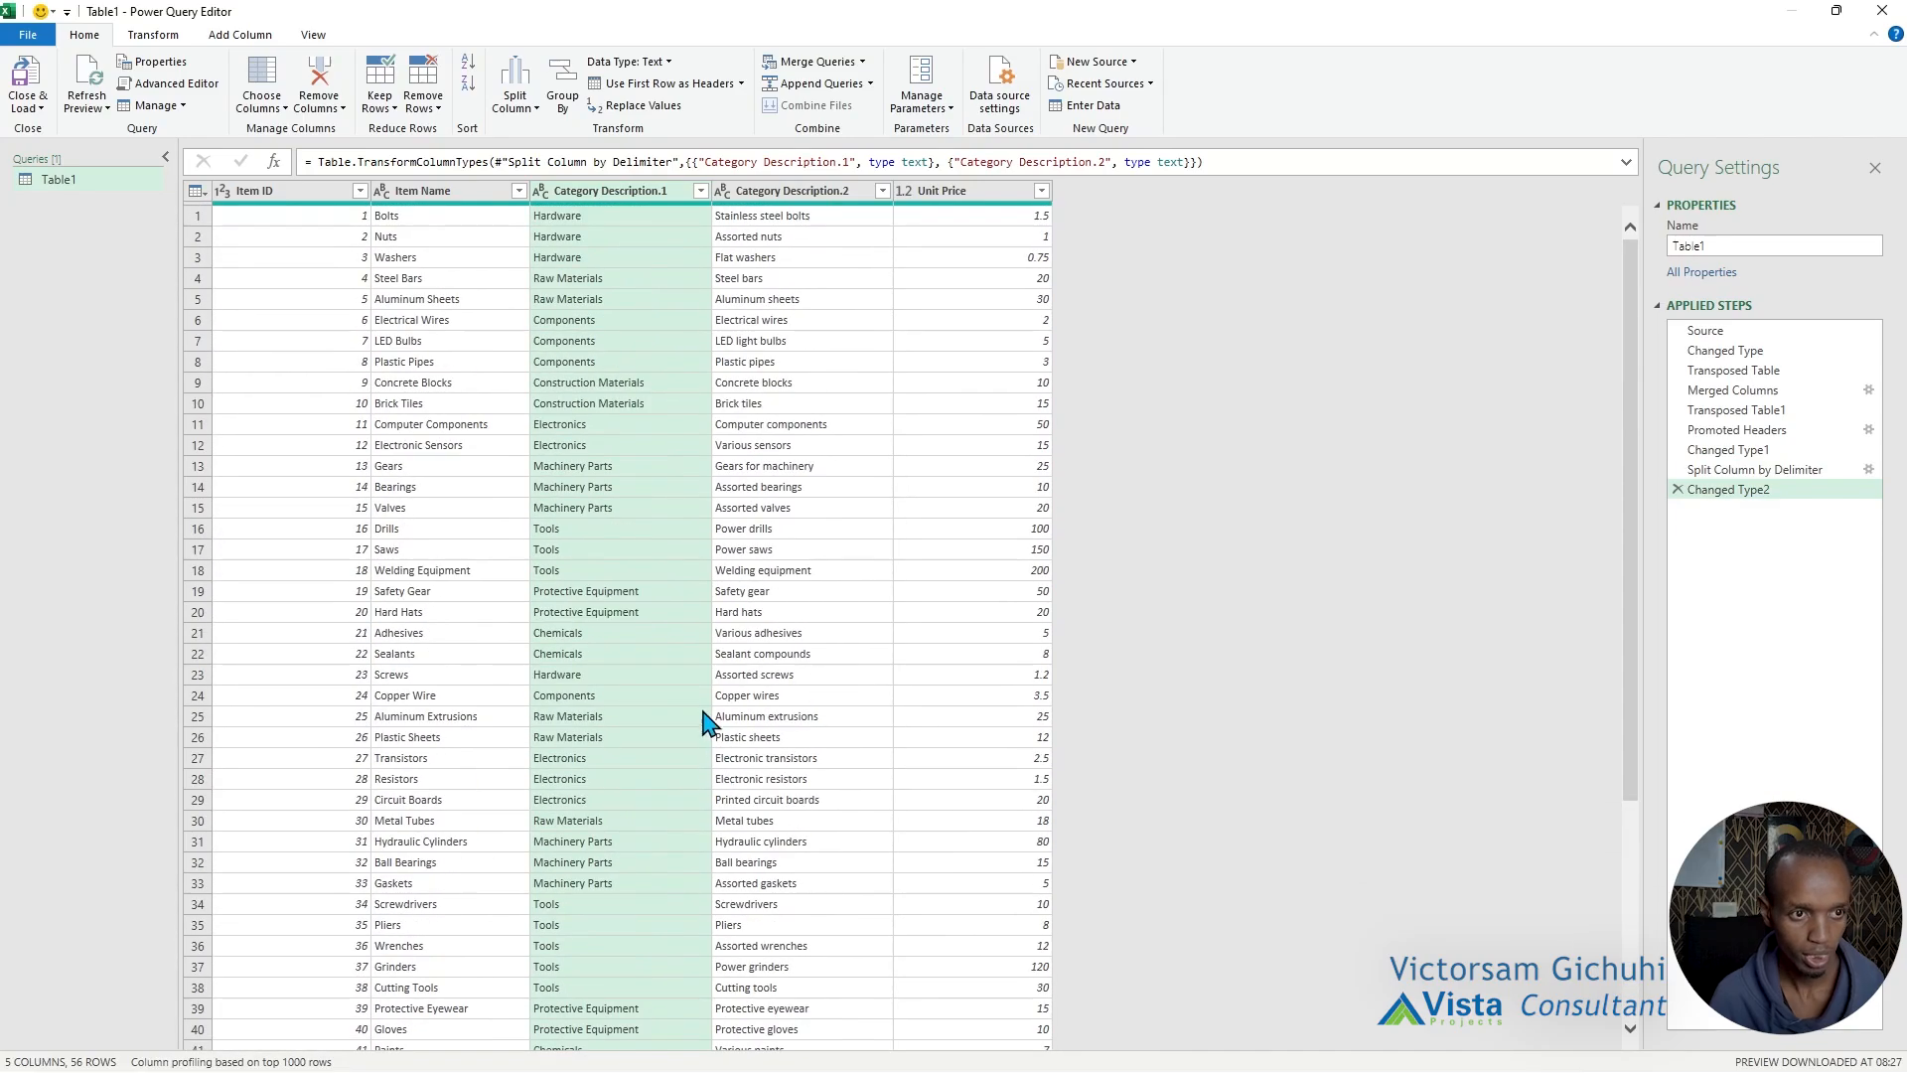
Rename the two split columns as Category and Item Description.
double_click(616, 199)
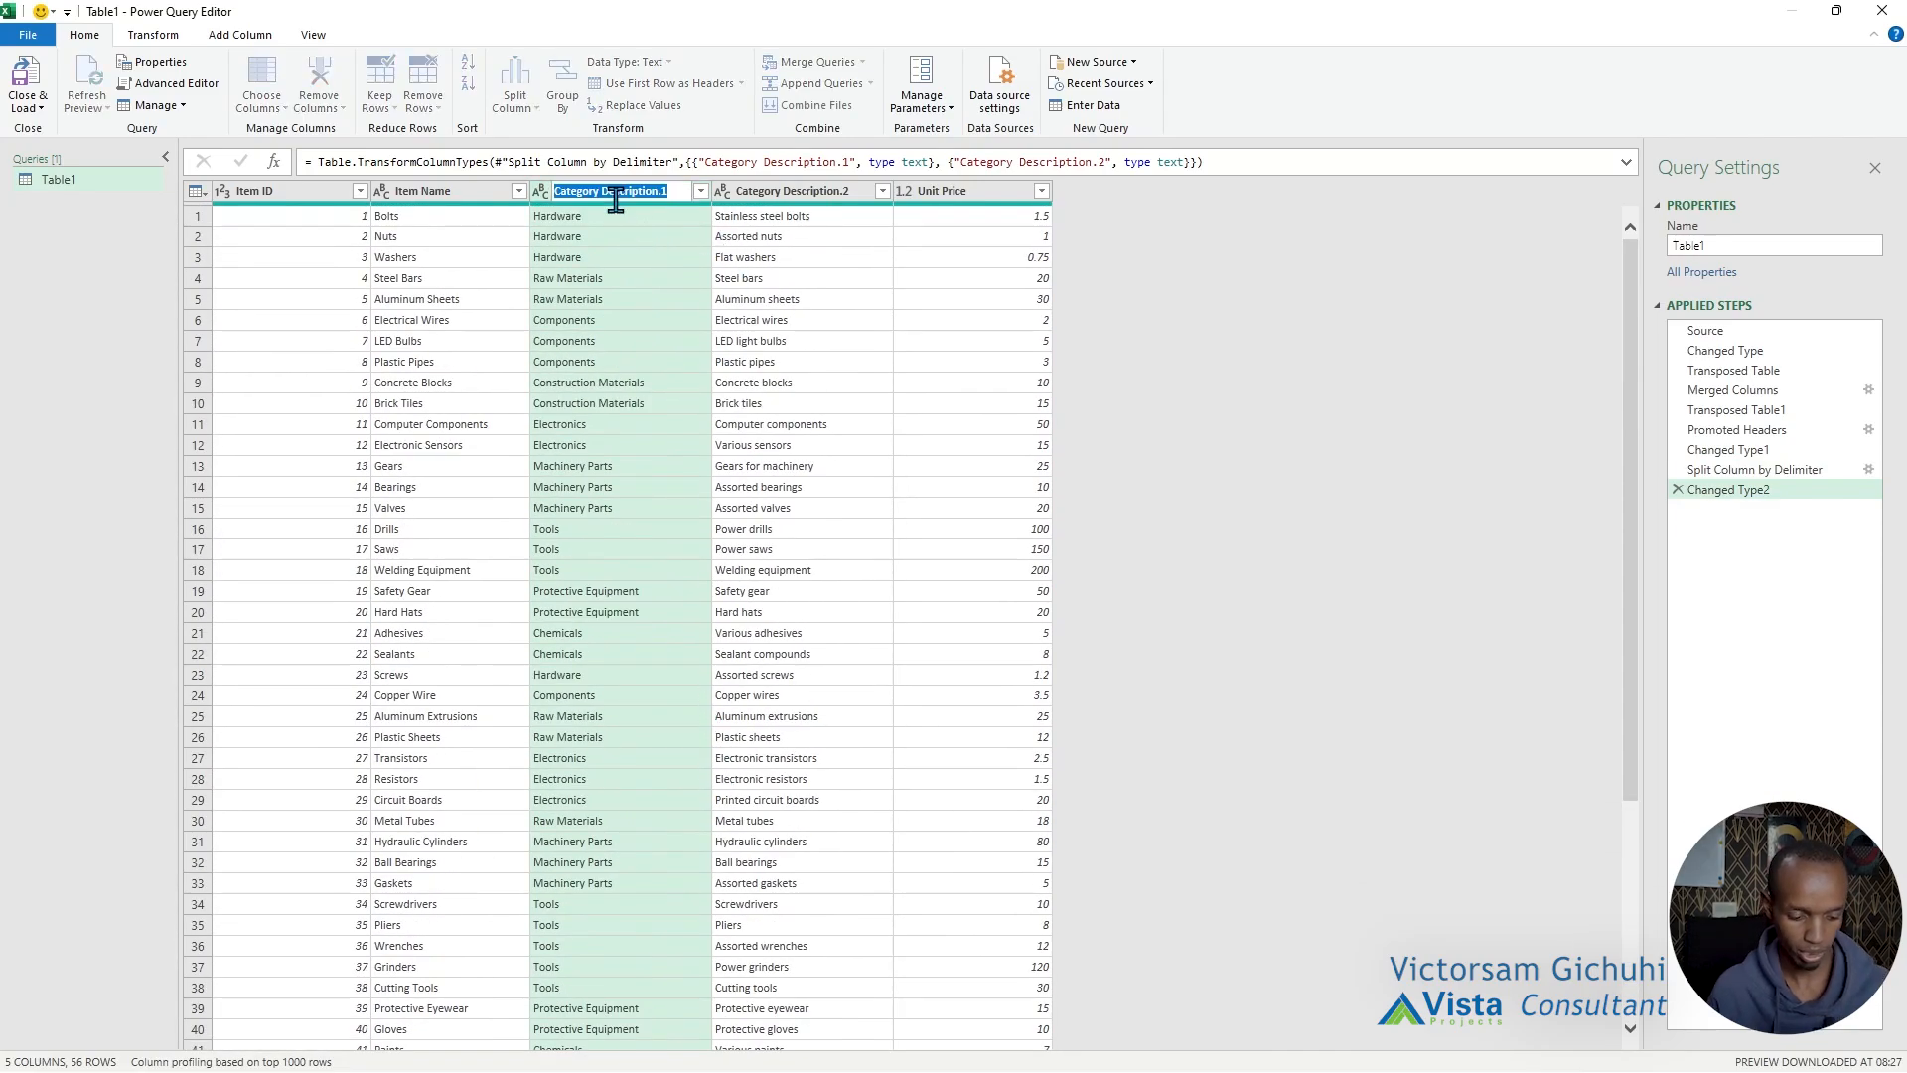
text(Categ)
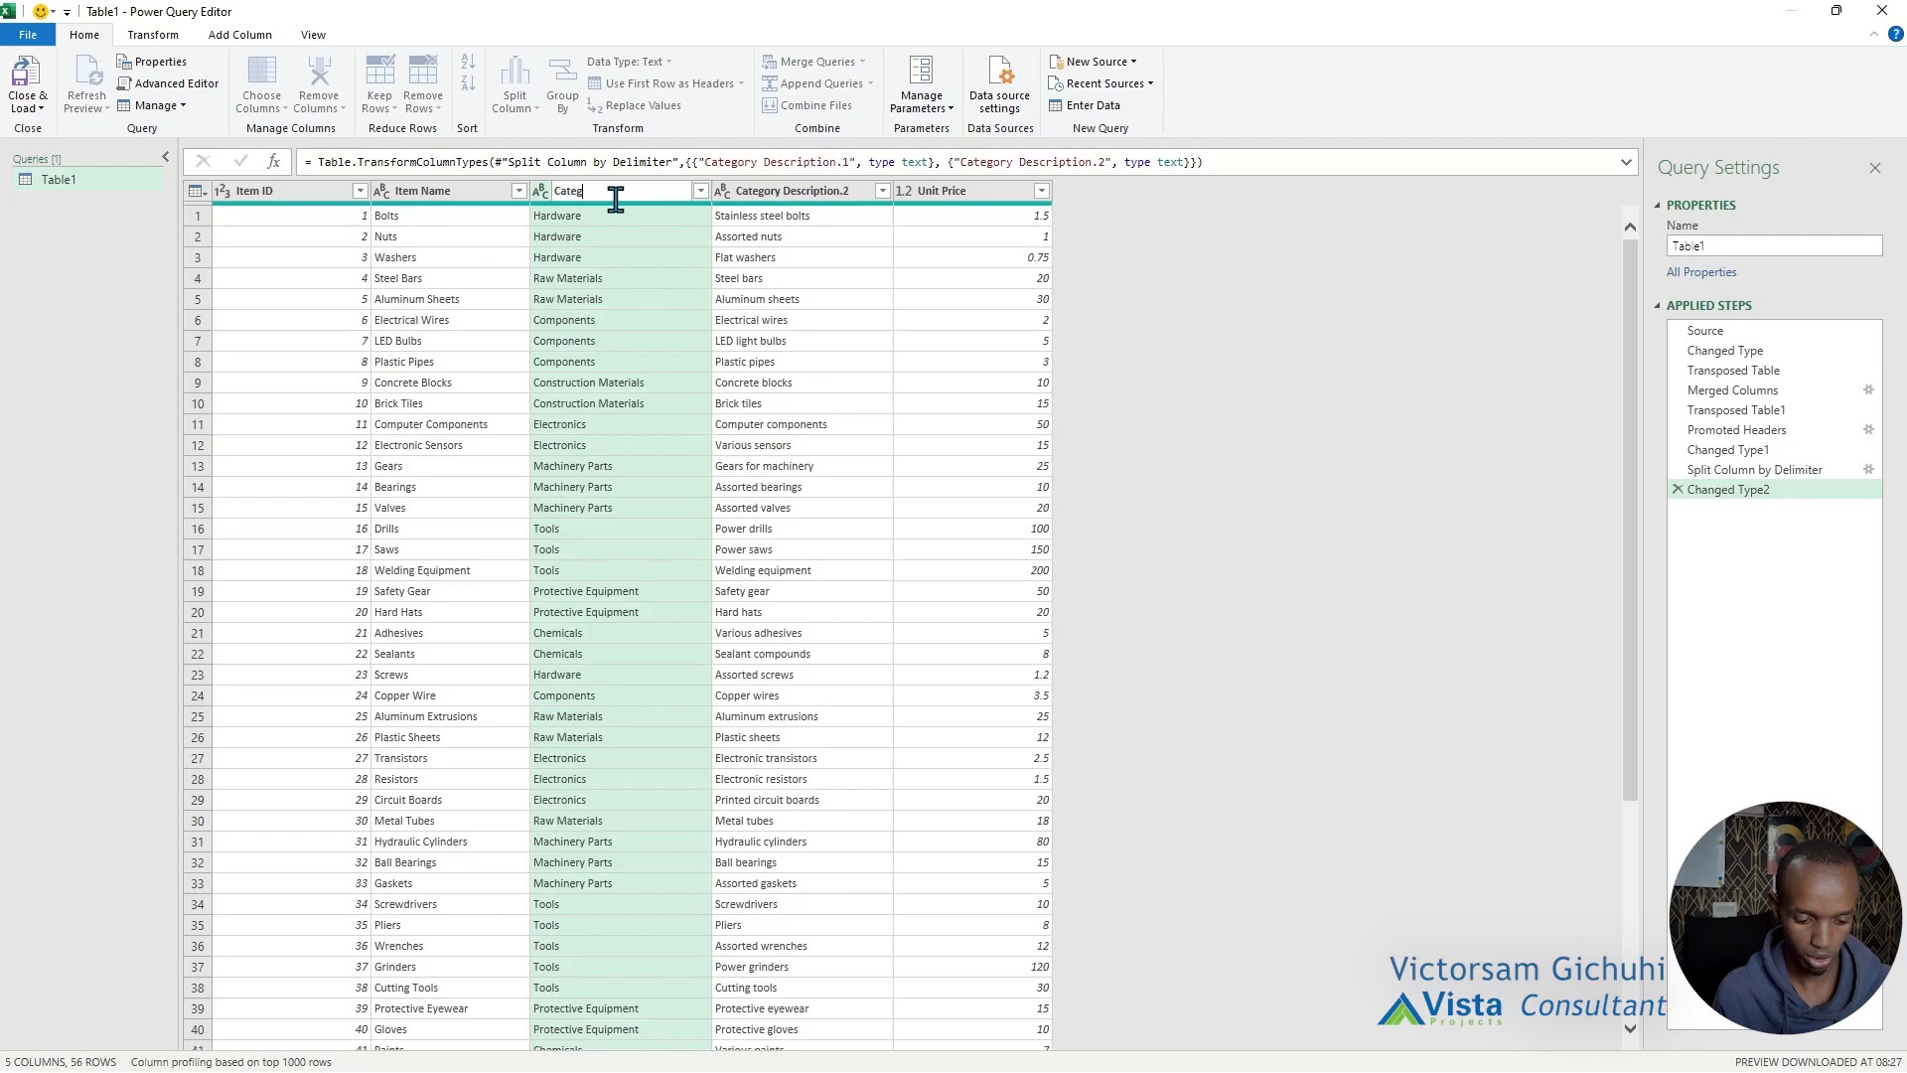
text(ory)
key(Return)
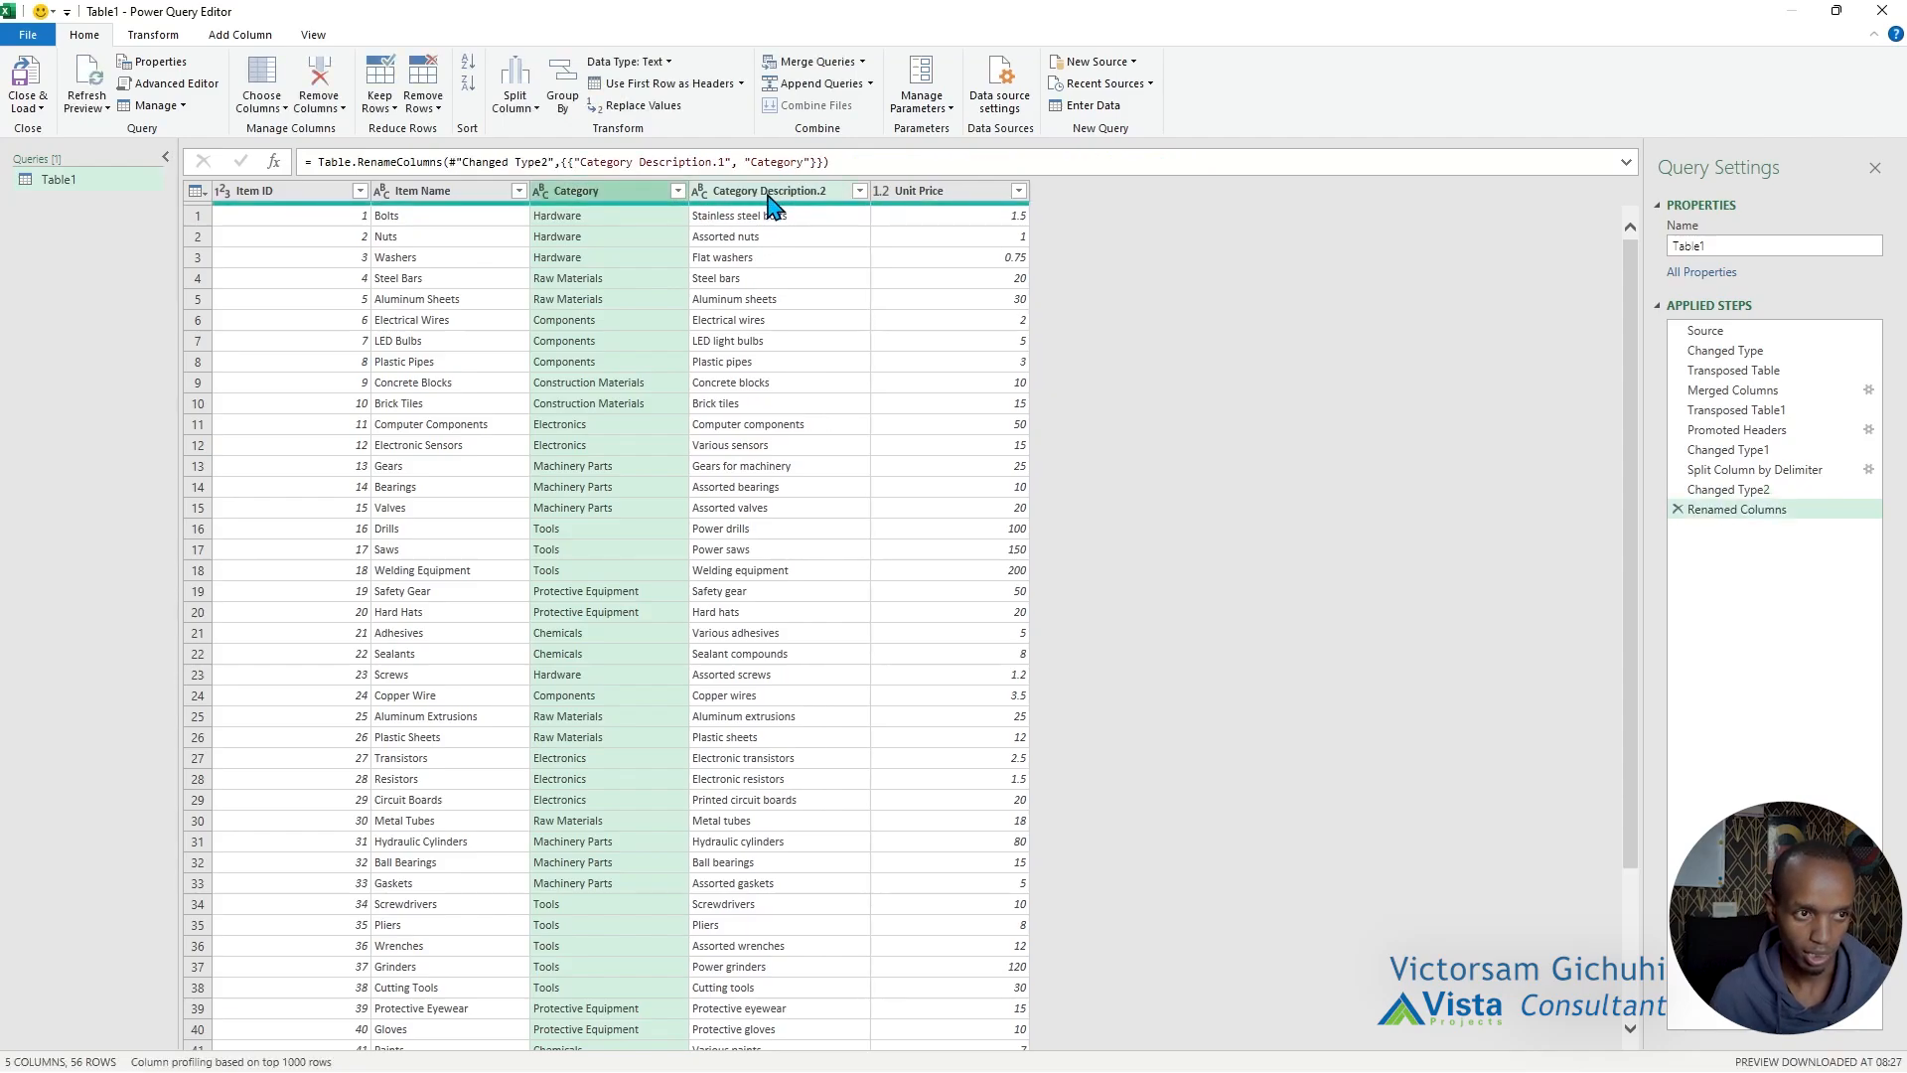
double_click(768, 190)
key(BackSpace)
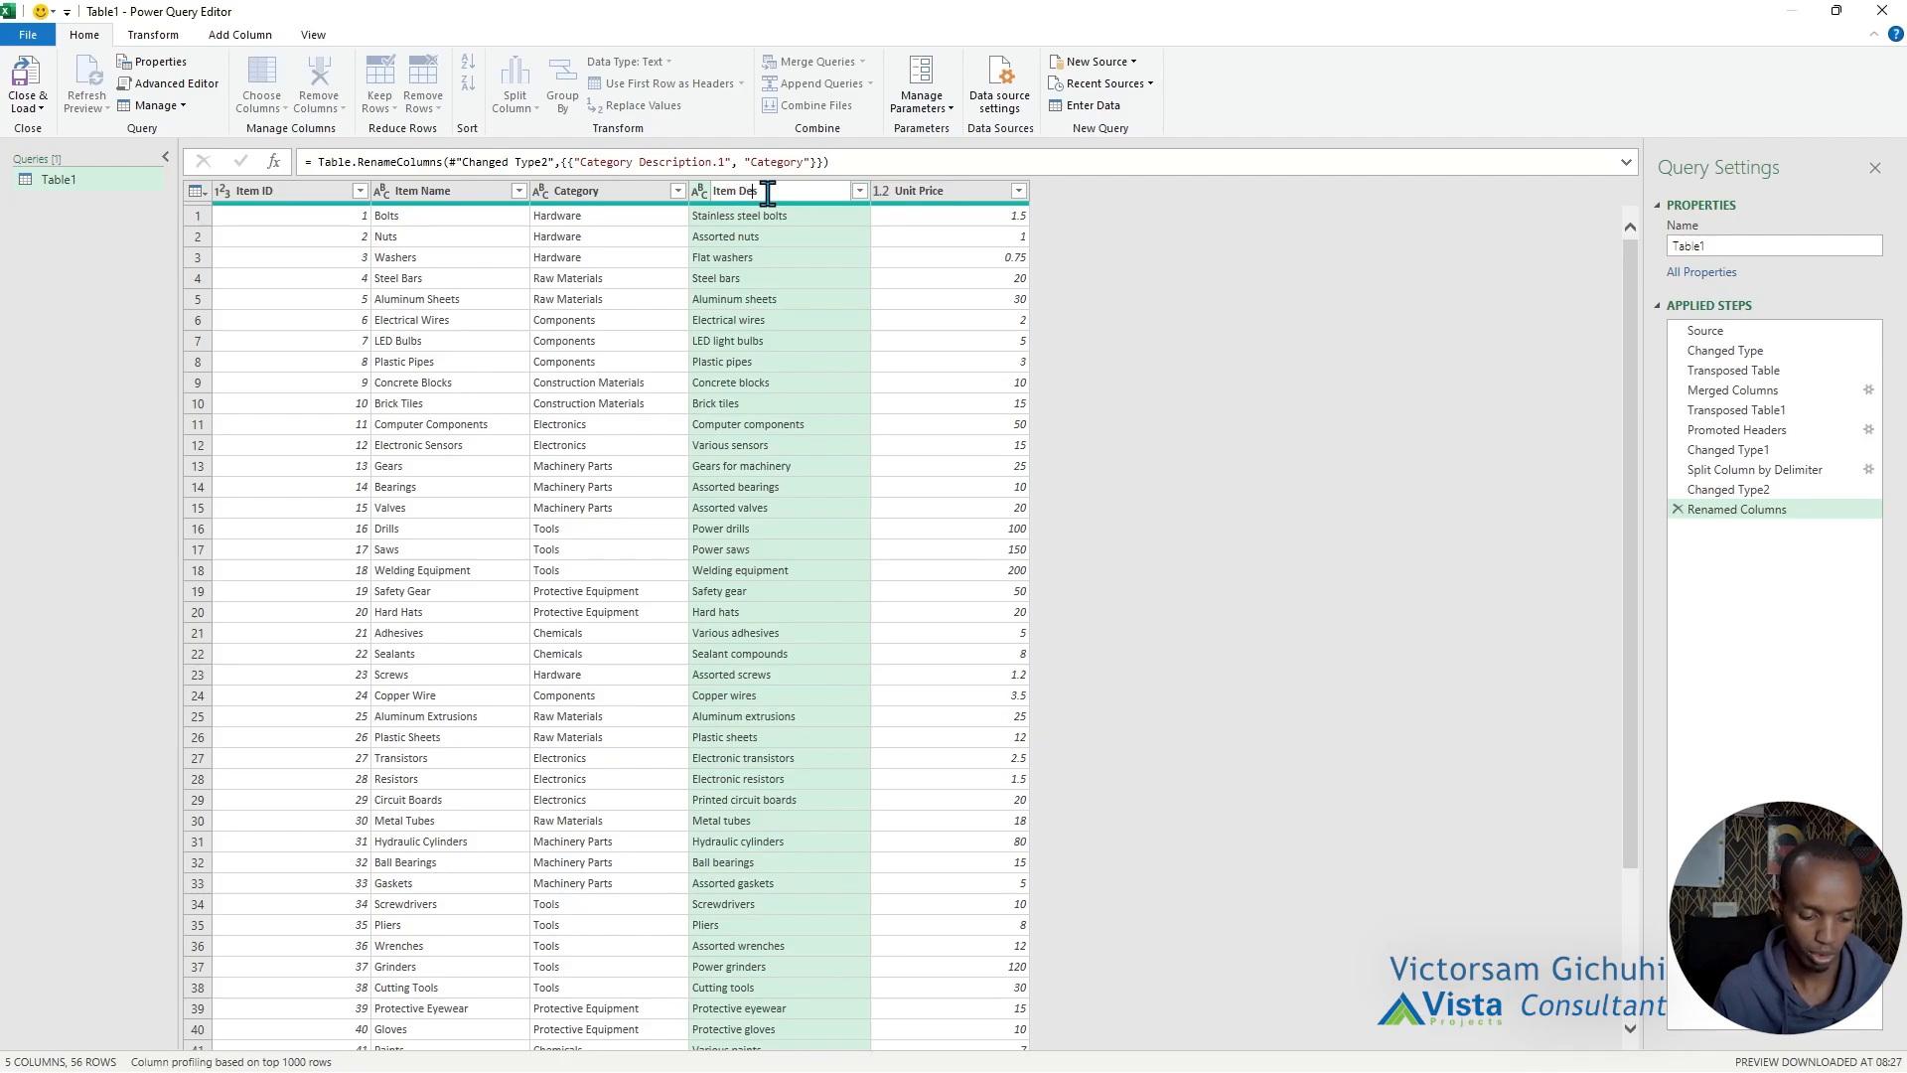
text(Item Description)
key(Return)
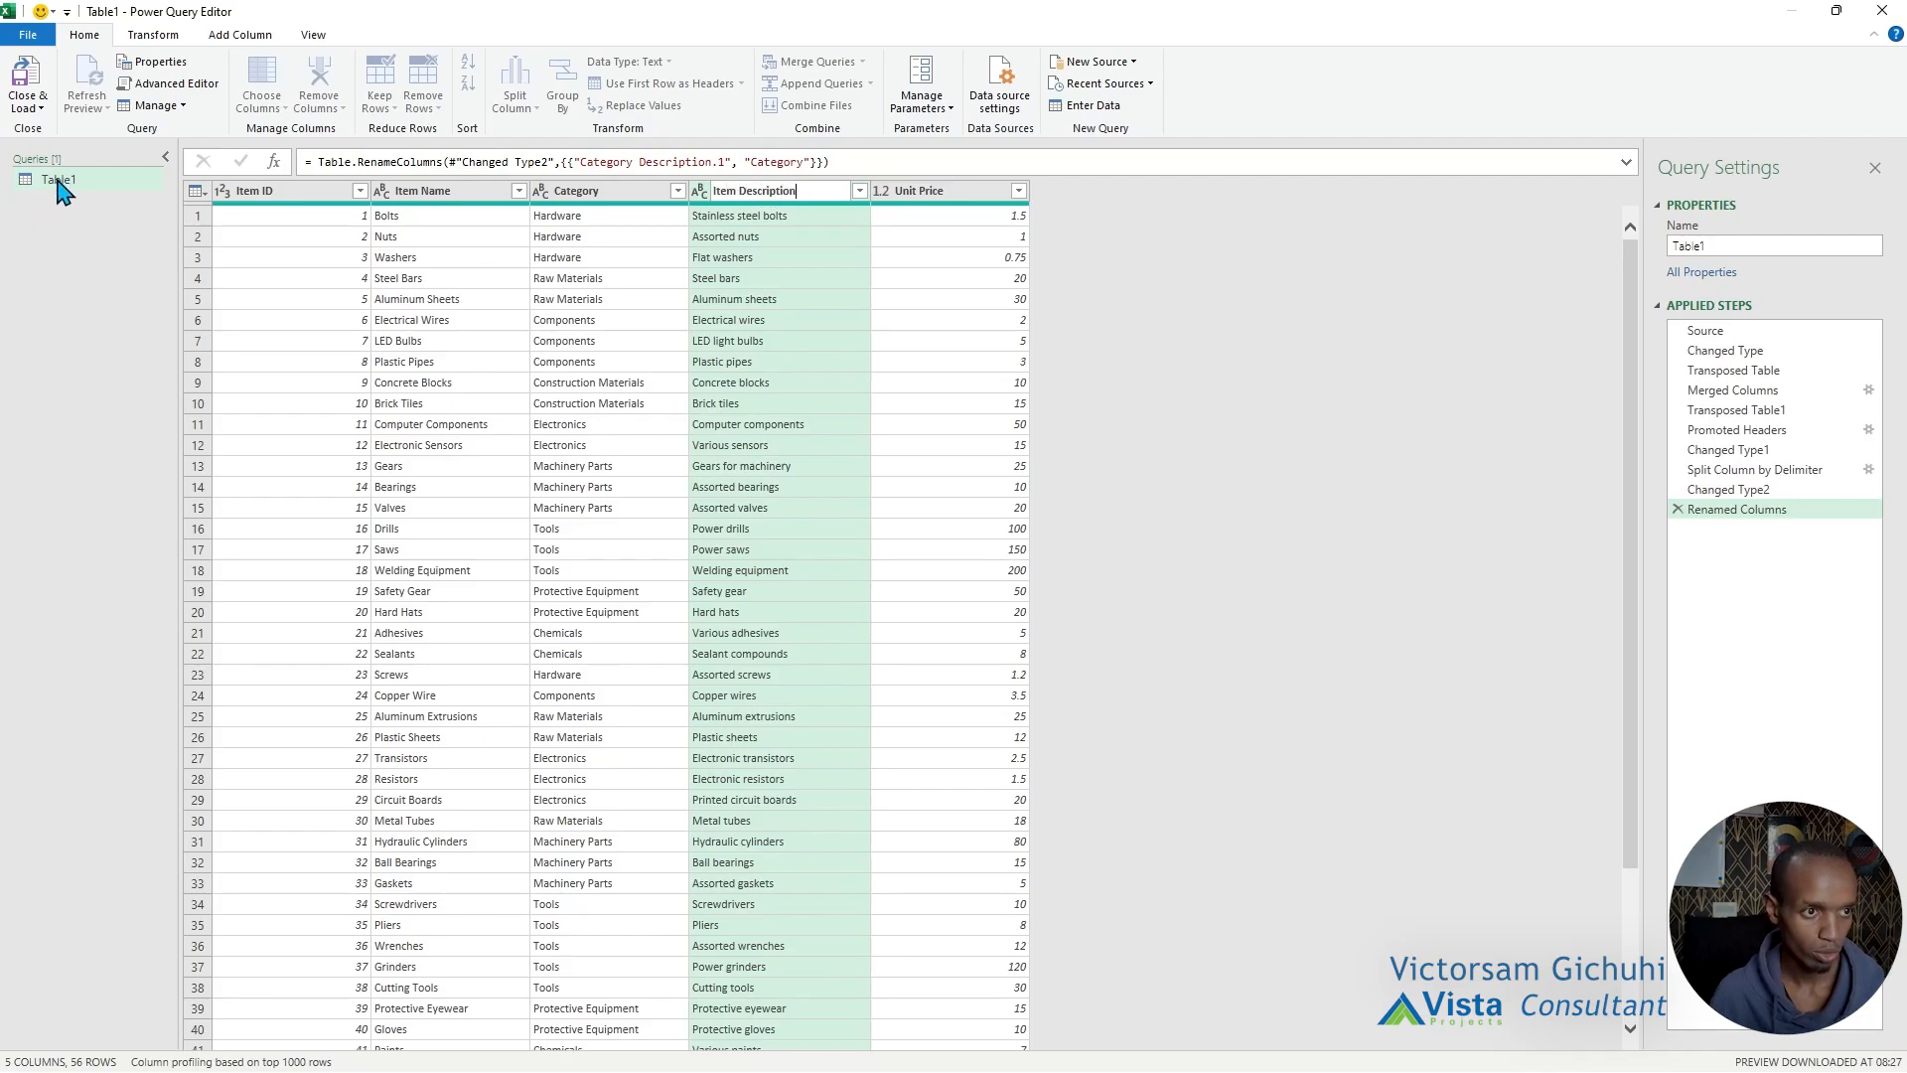
Rename the query as Items and load it as a table to the existing worksheet at cell F1.
double_click(57, 179)
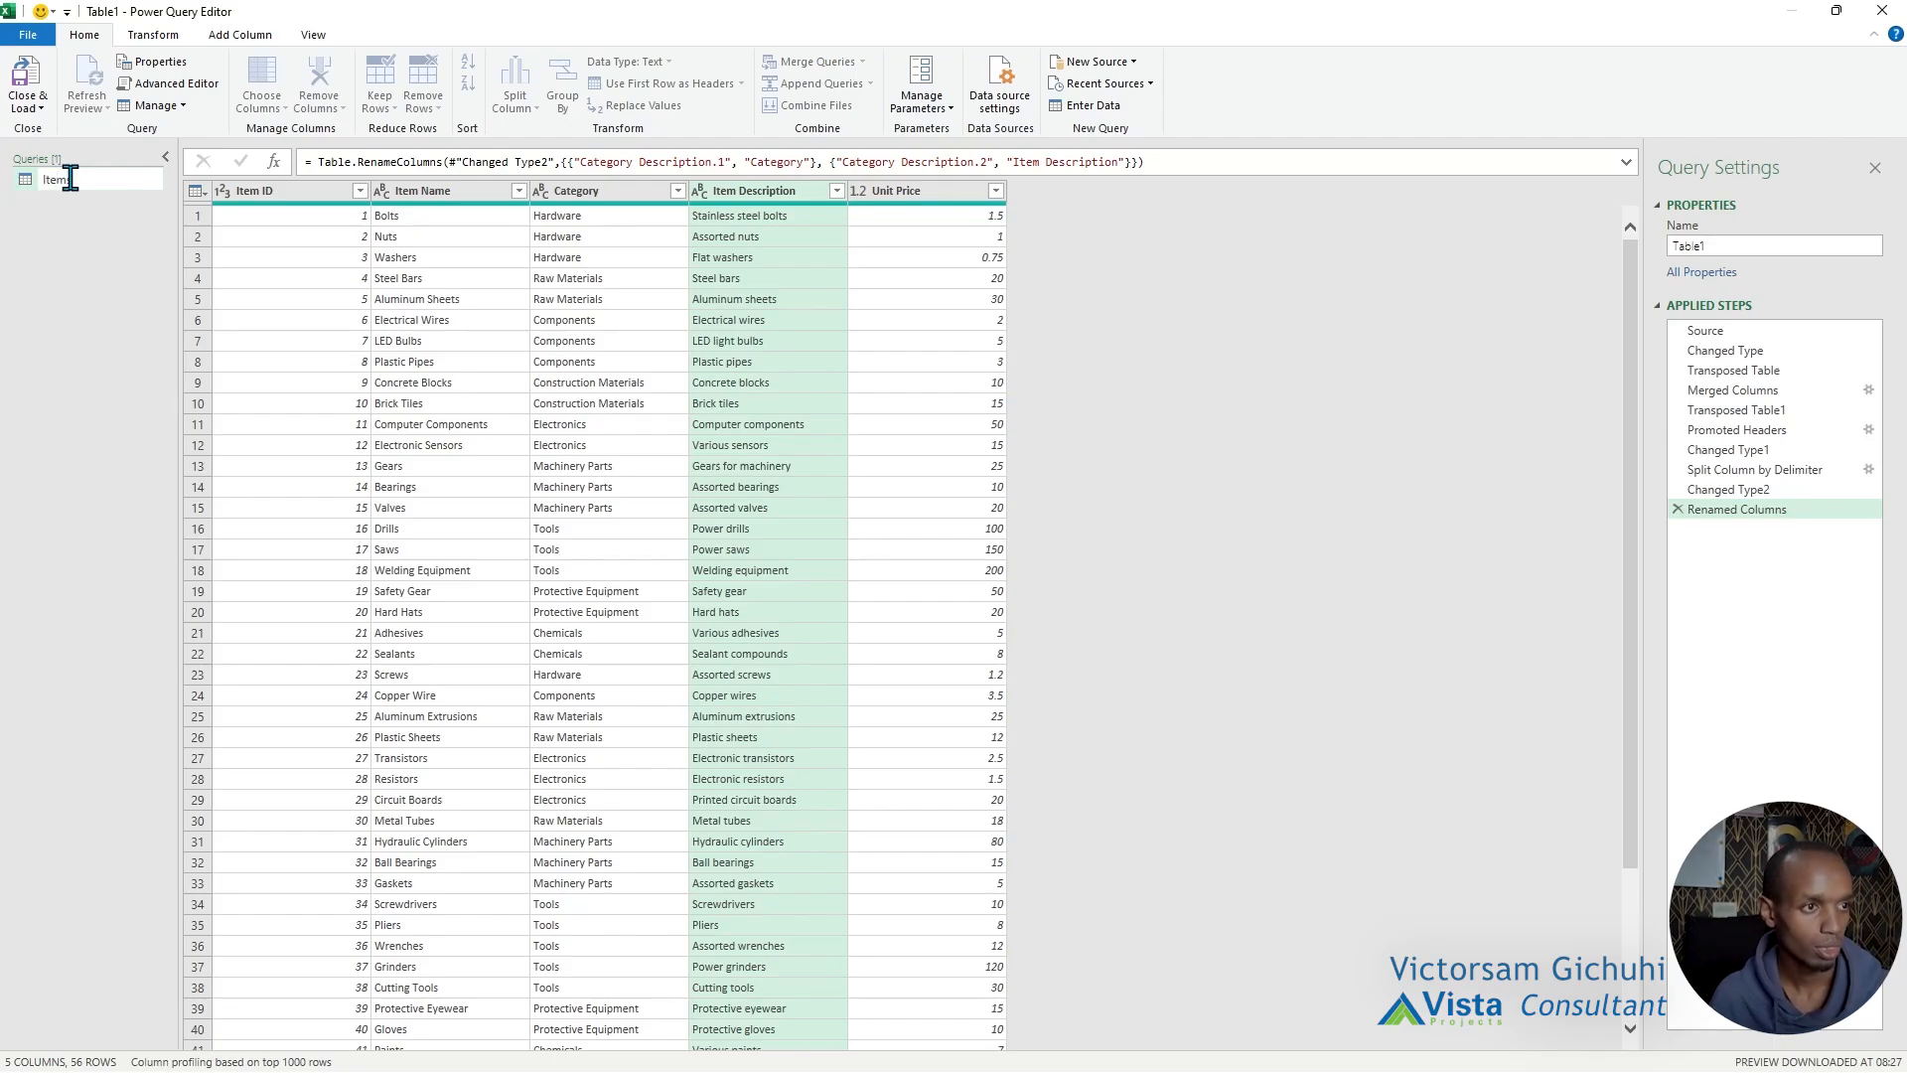
click(34, 107)
click(67, 153)
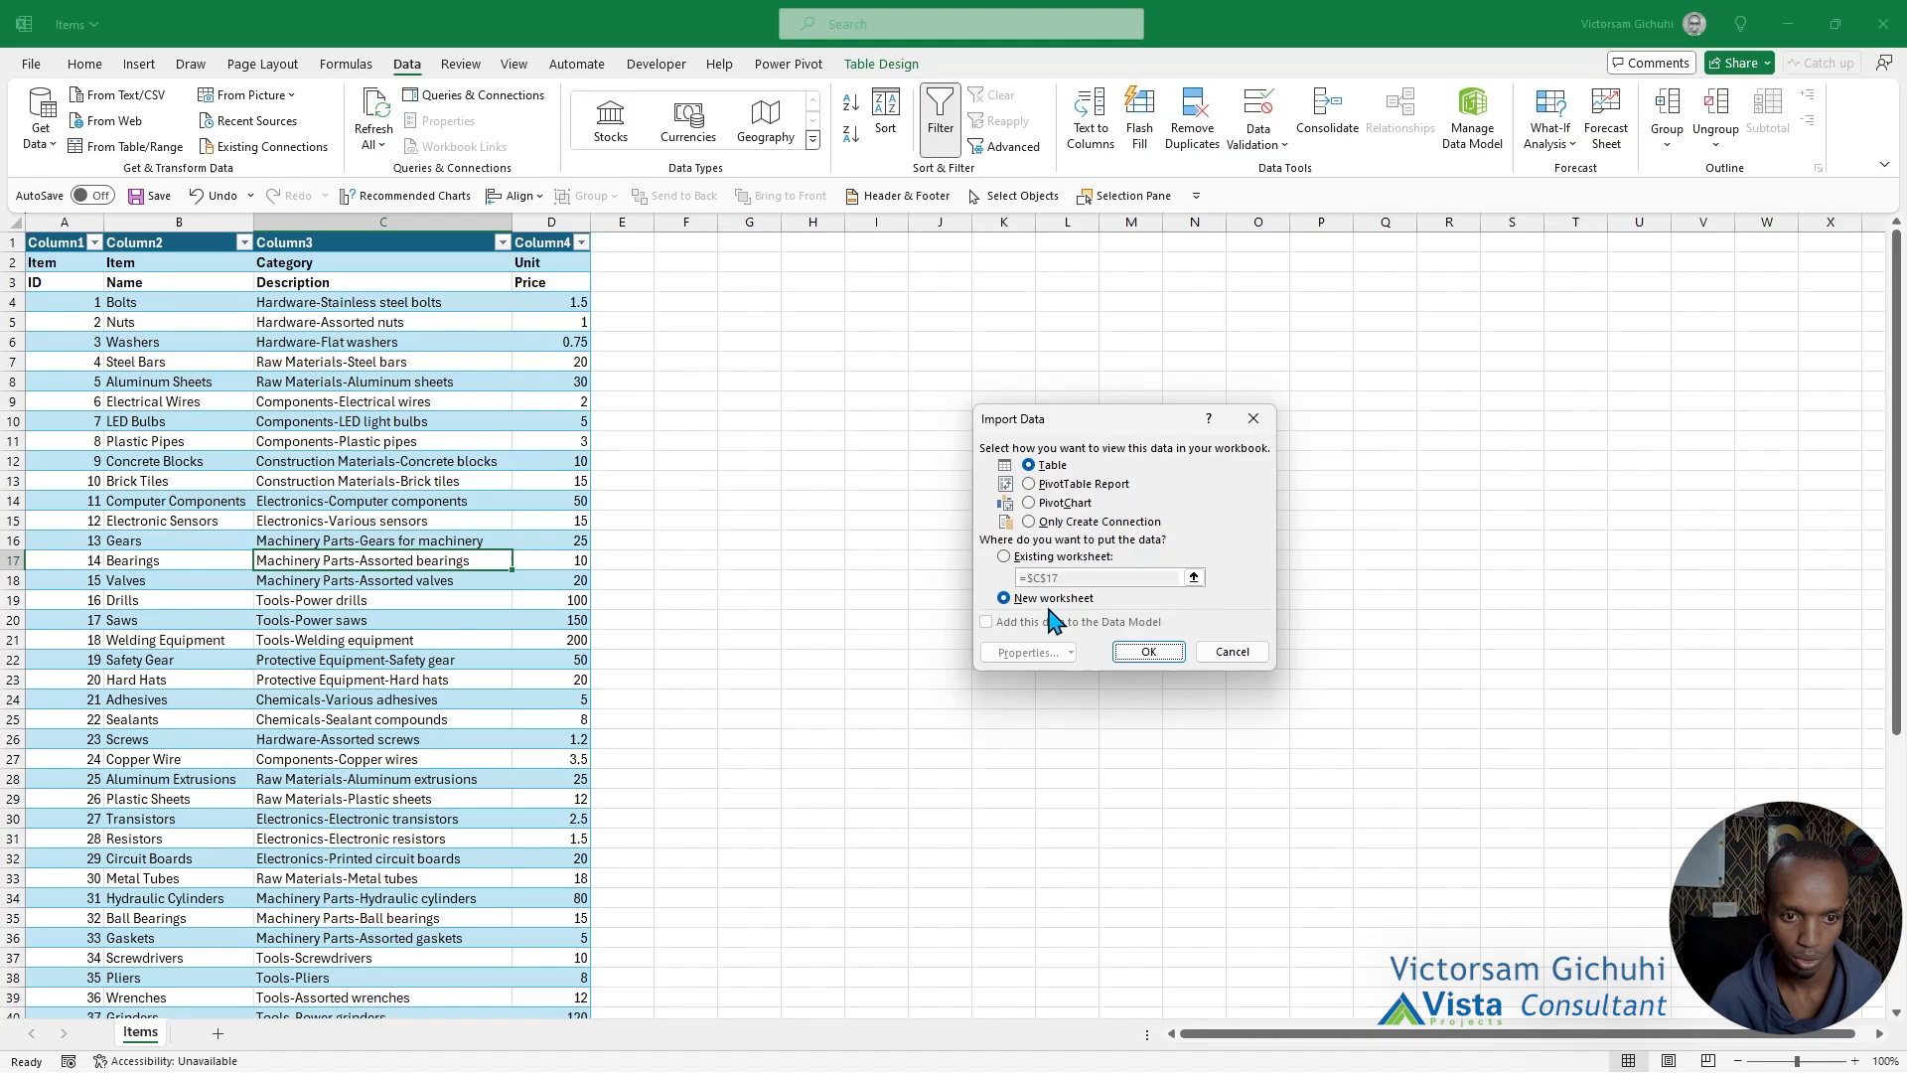
click(1037, 558)
click(693, 241)
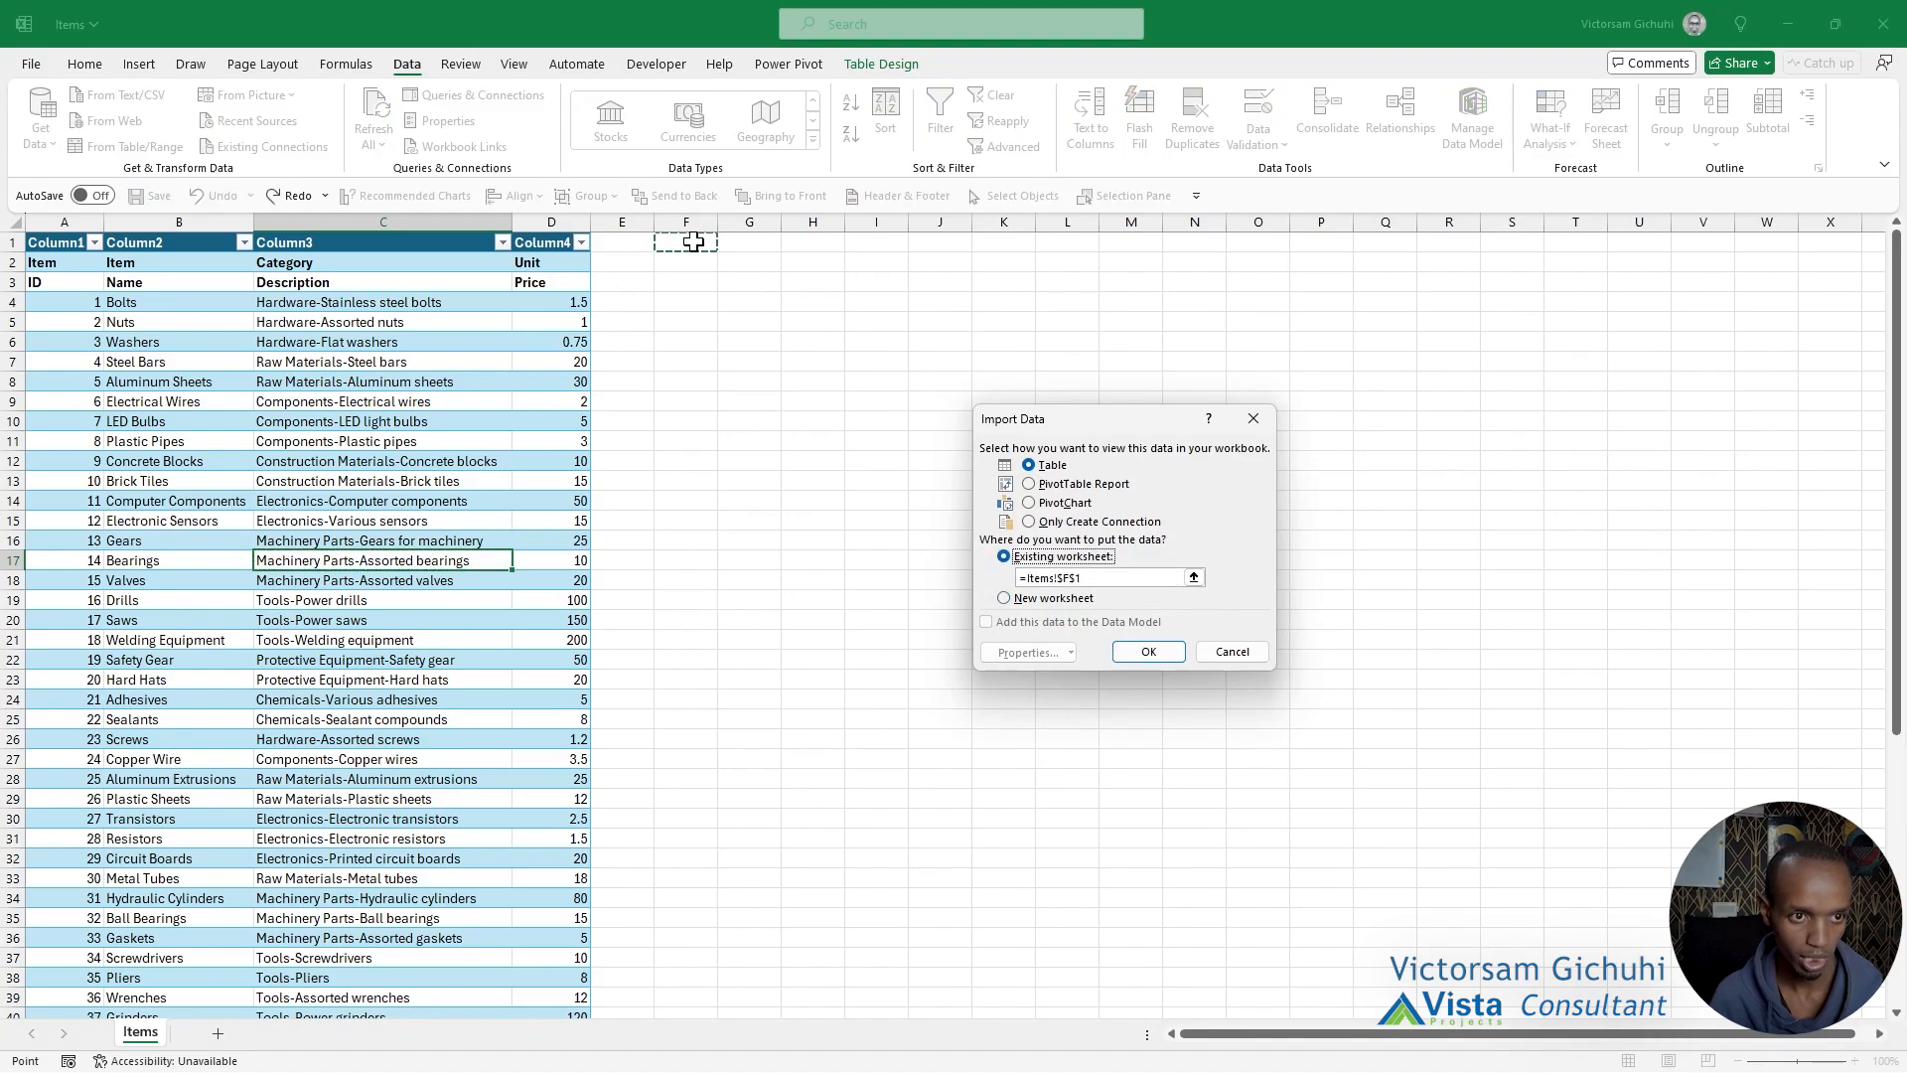
click(1152, 653)
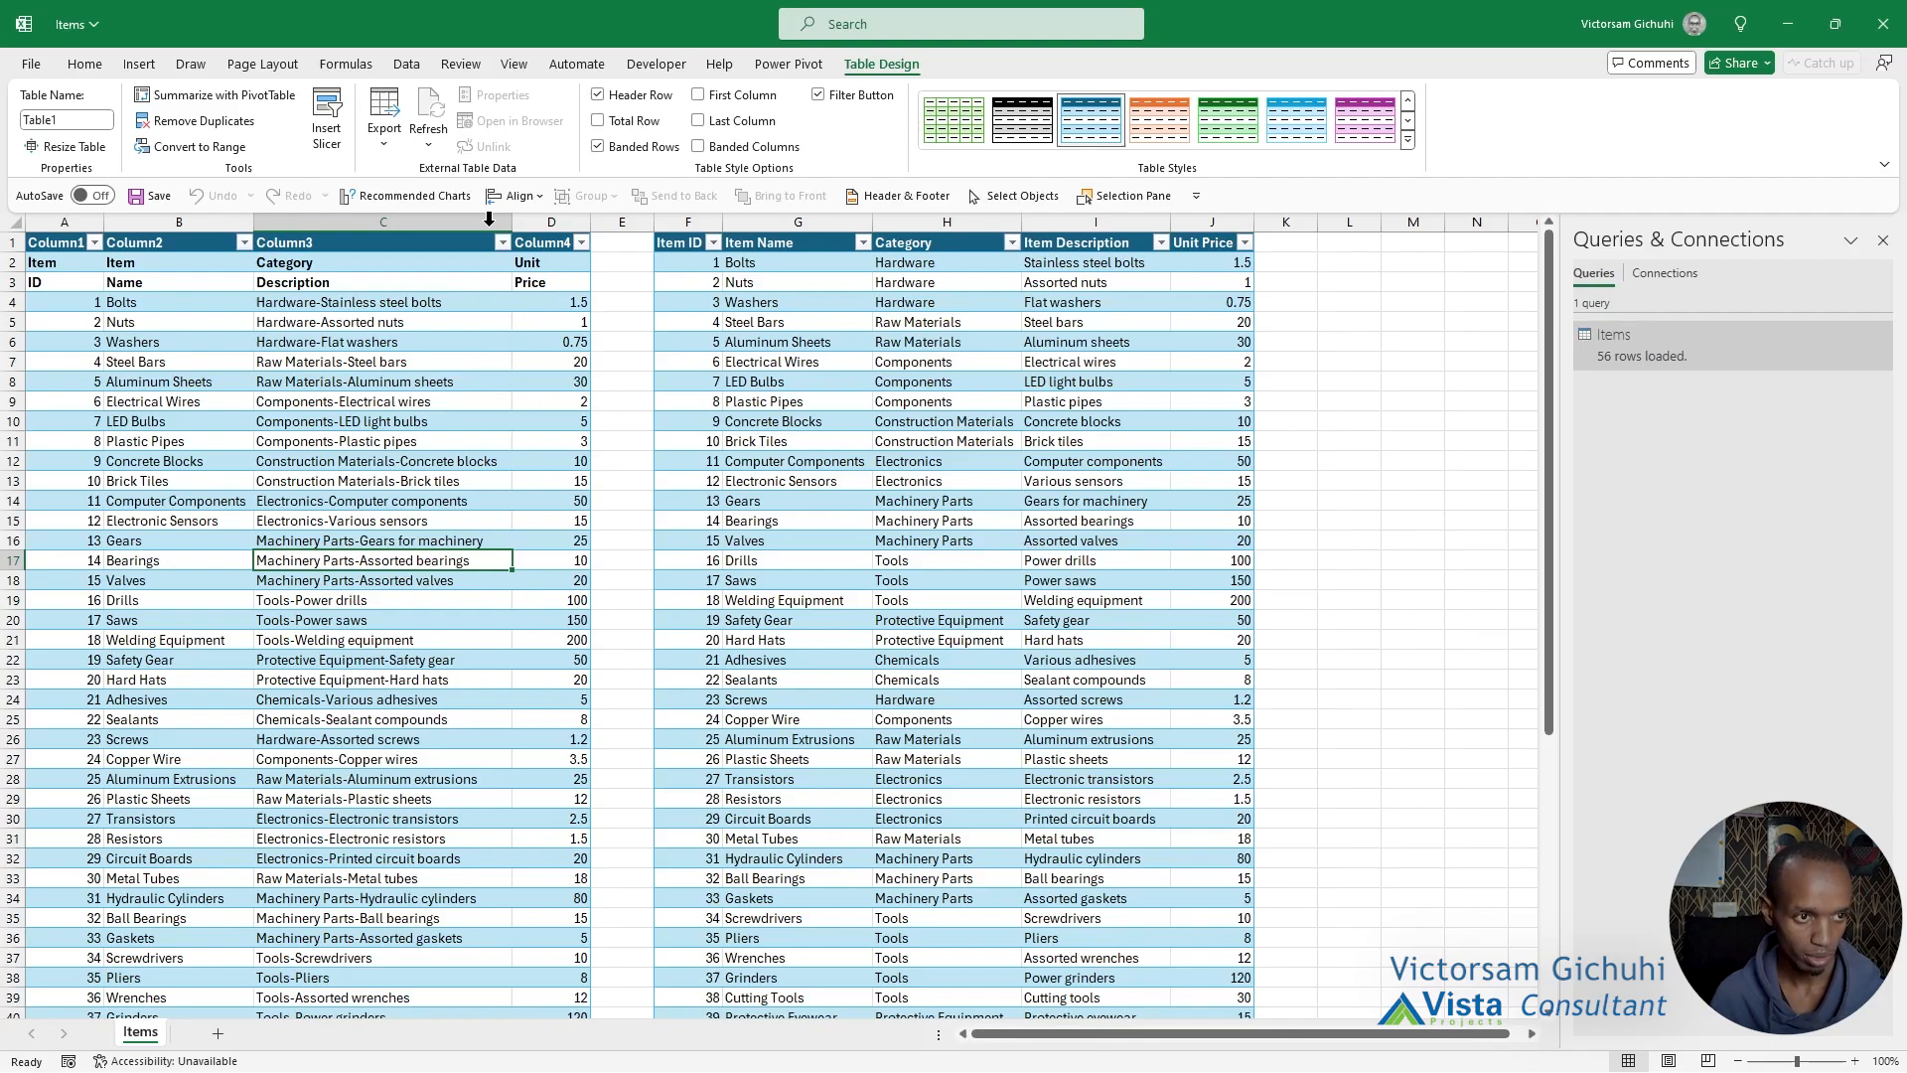
Compare the original two-row headers with the loaded Items table, and review the query's applied steps in the Power Query Editor.
drag(61, 257, 561, 284)
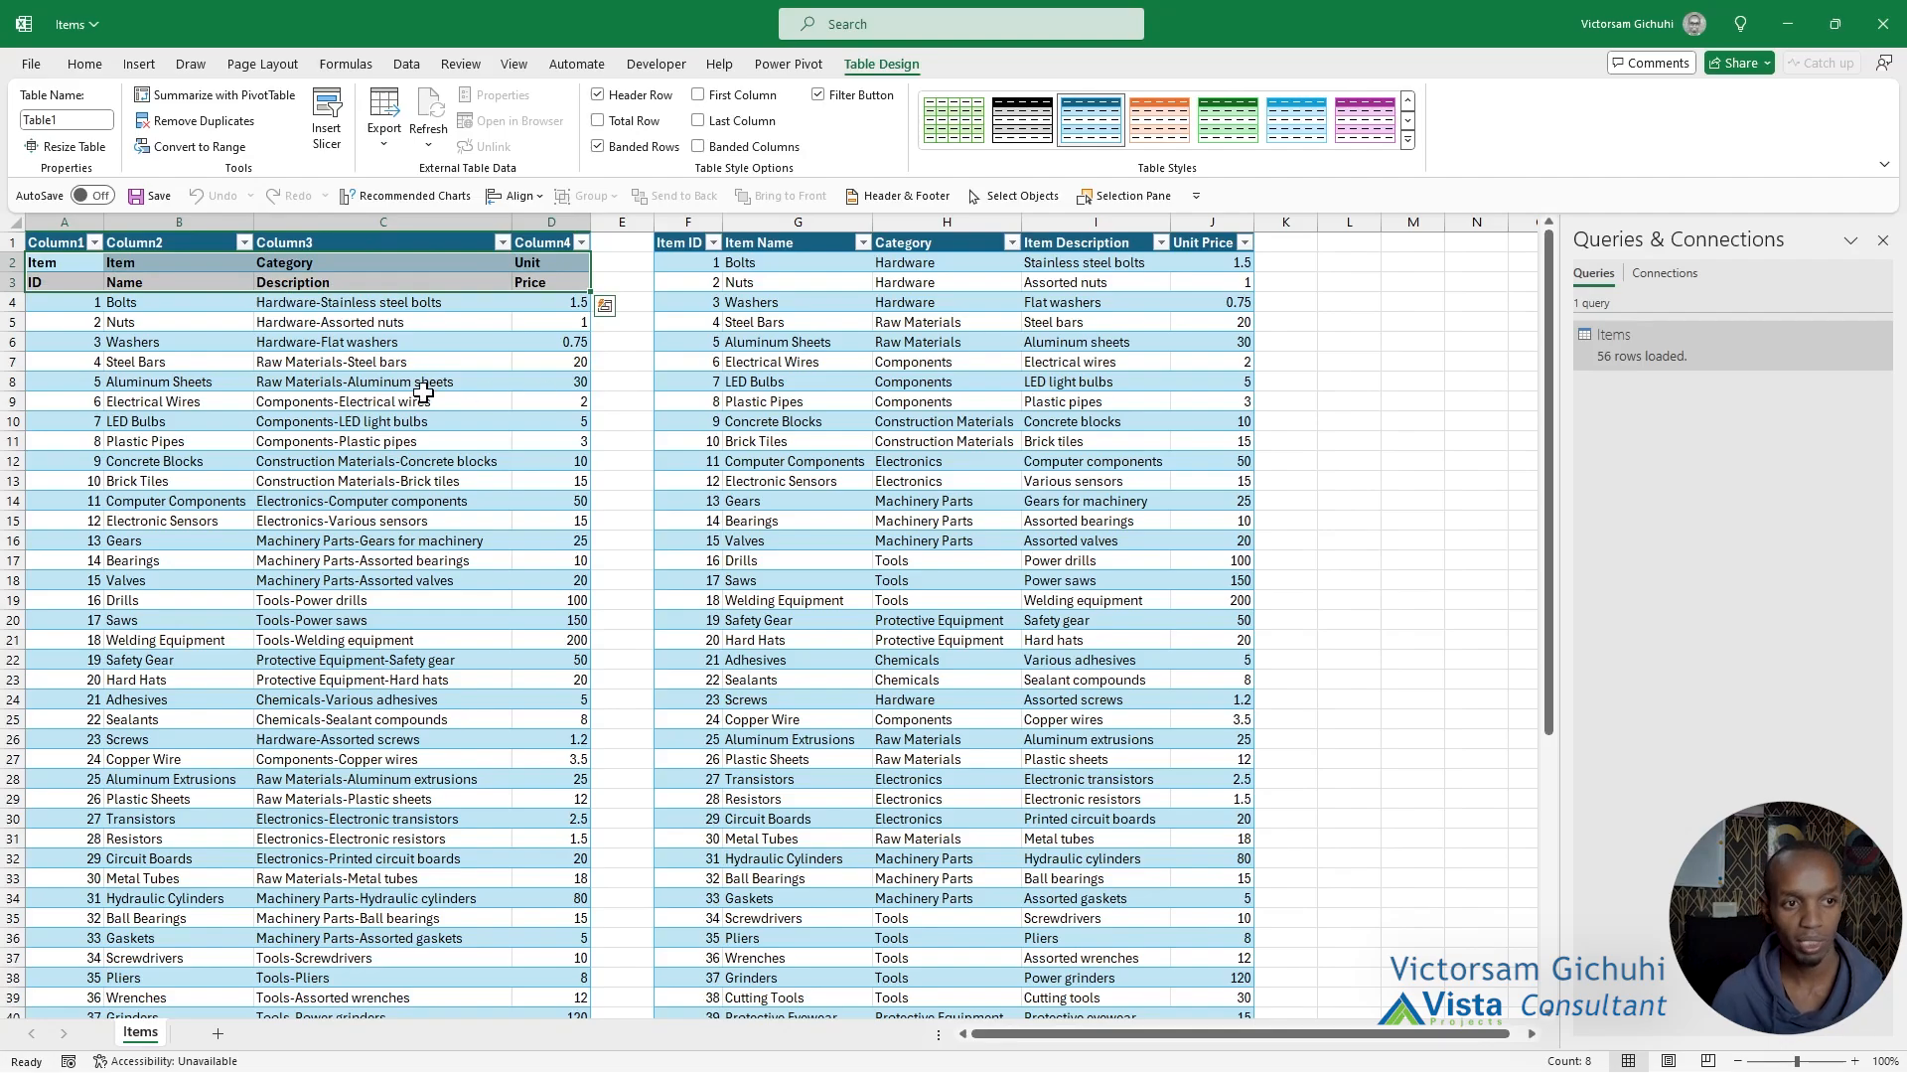
click(423, 389)
click(65, 278)
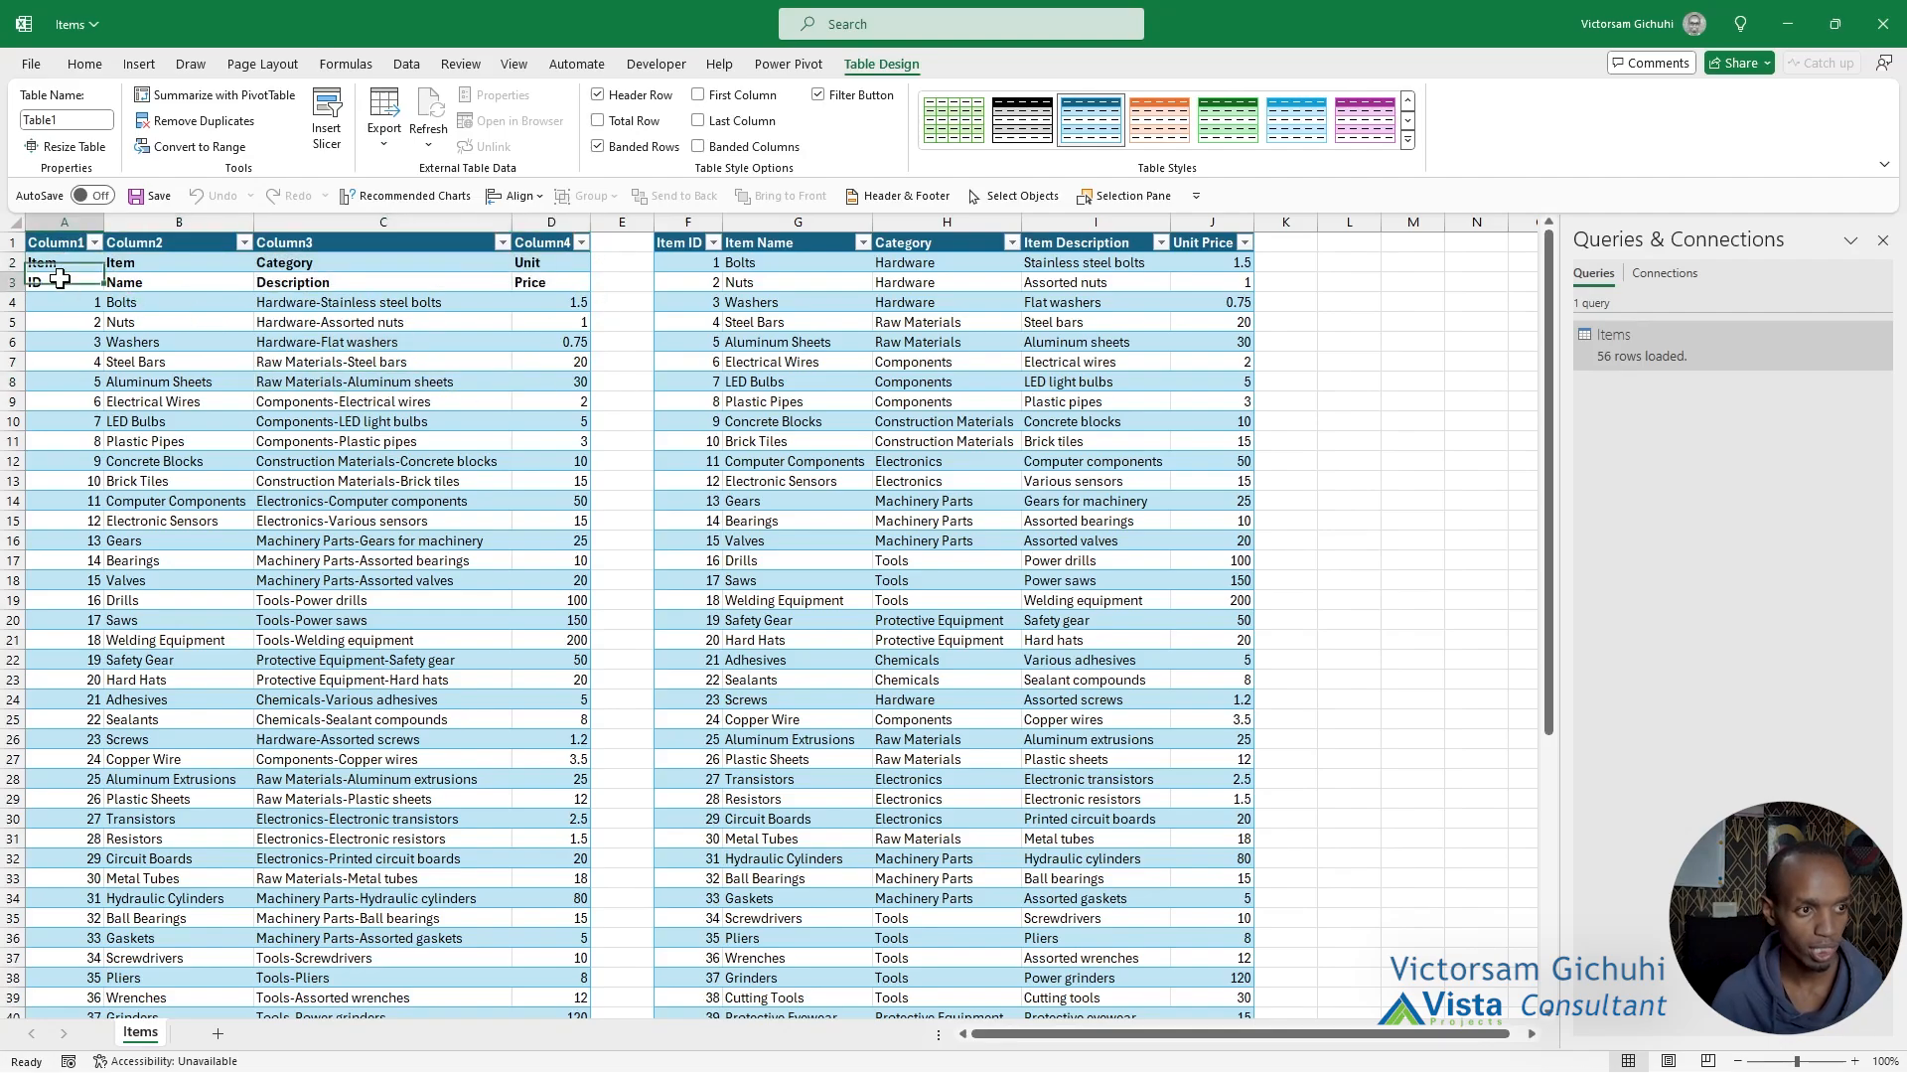
click(531, 258)
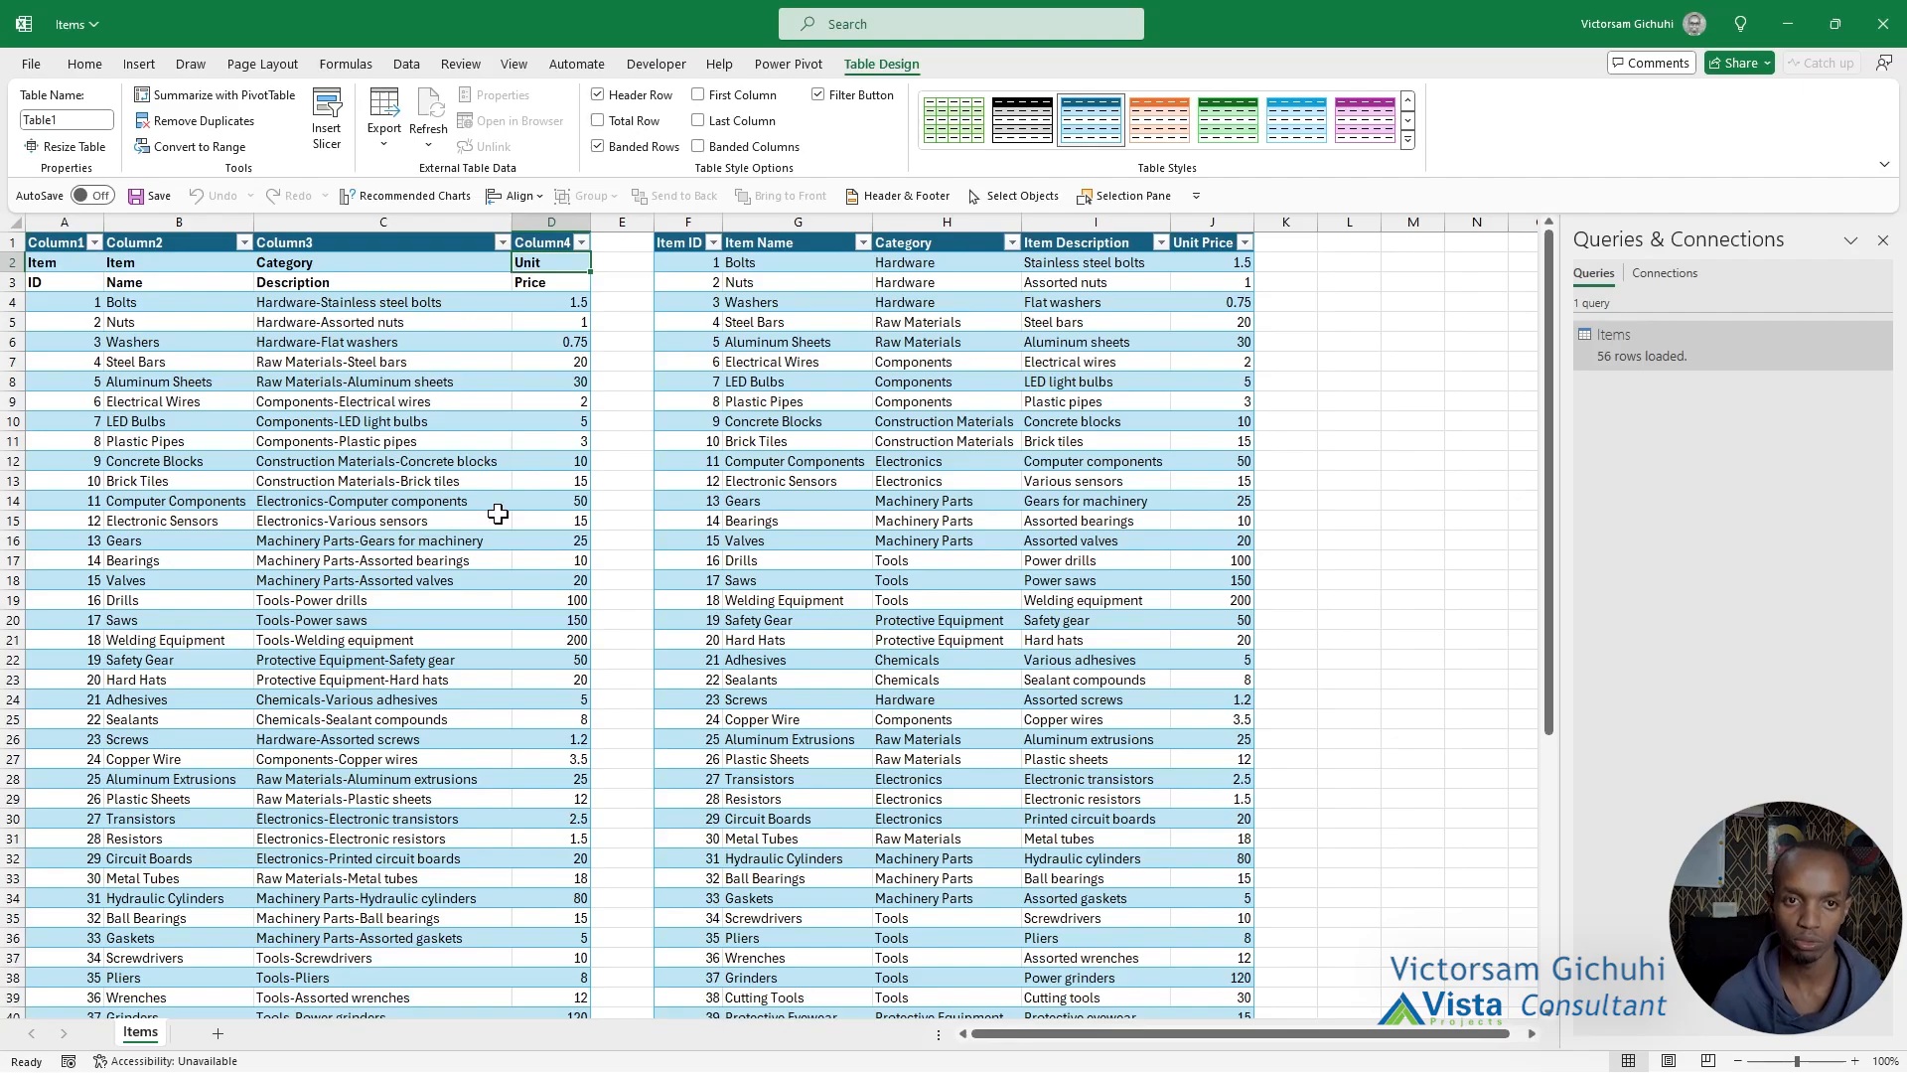
click(816, 281)
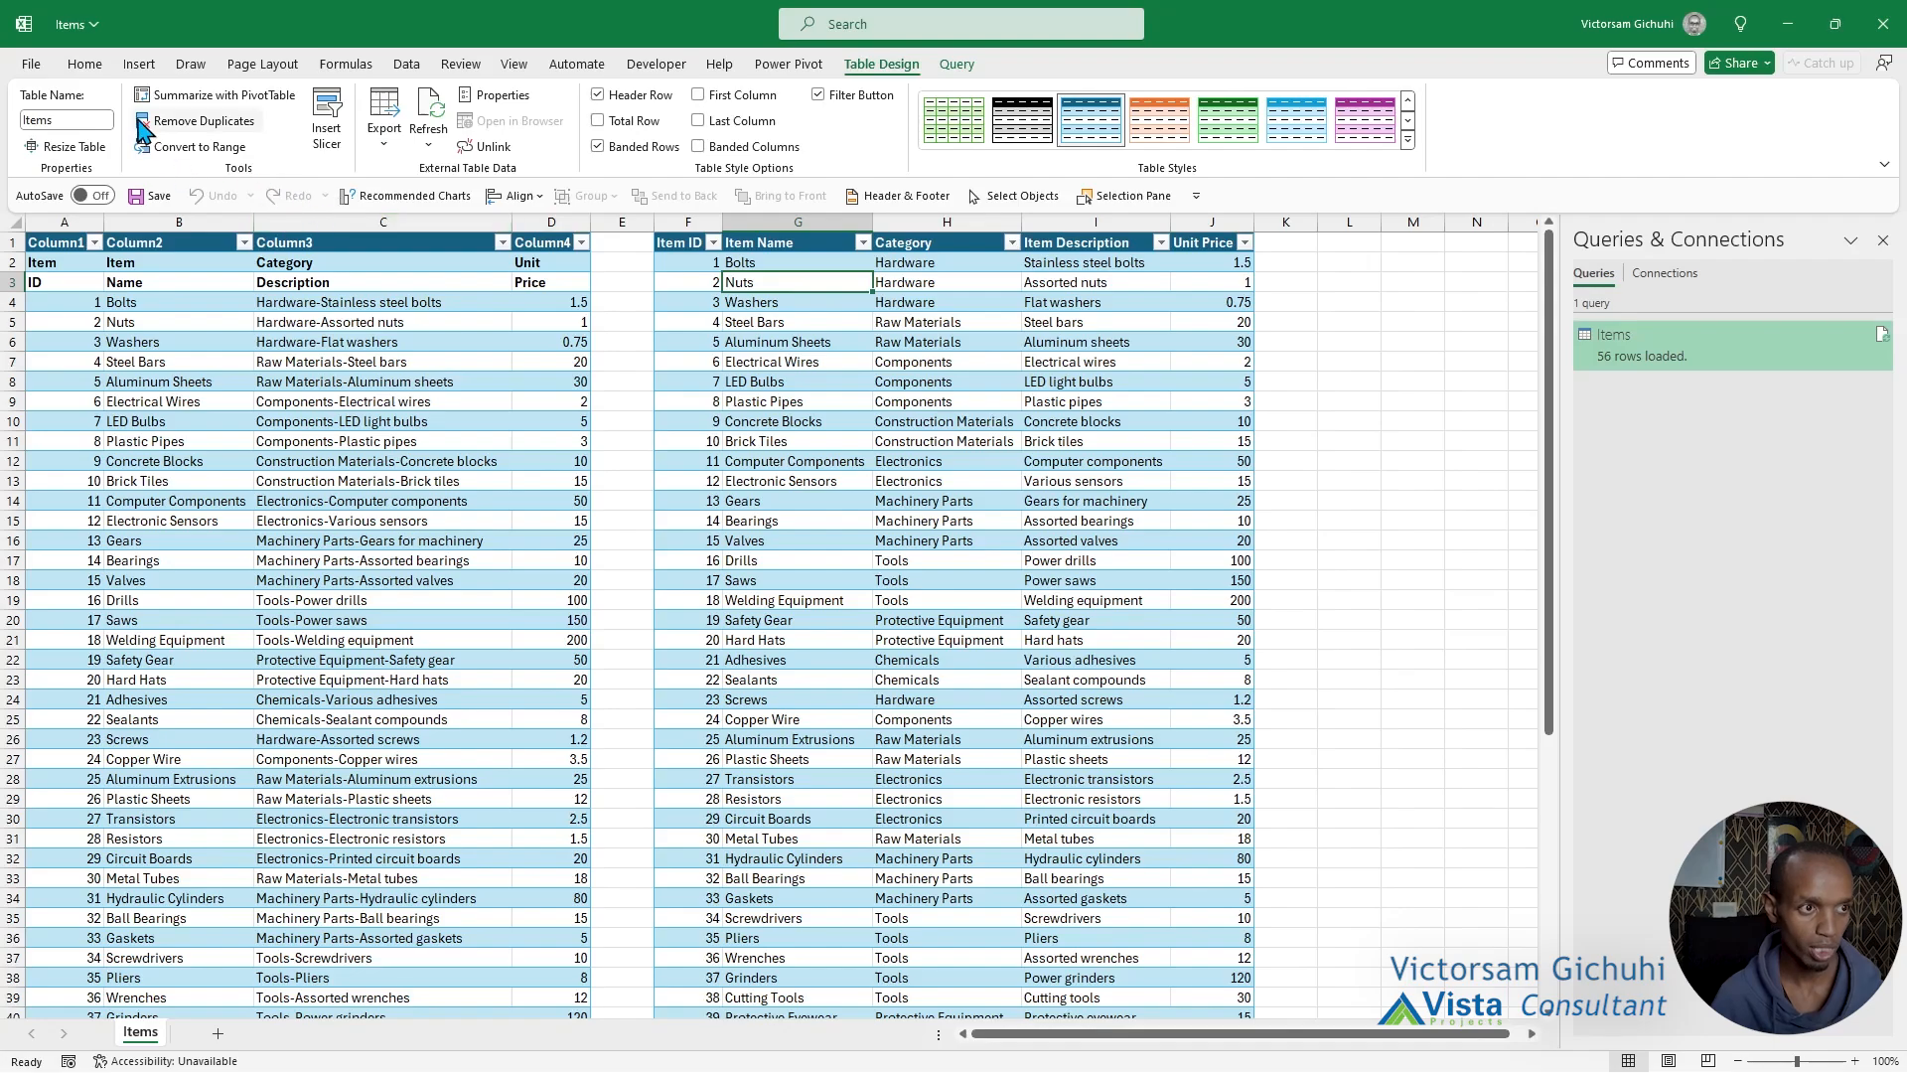
right_click(1640, 345)
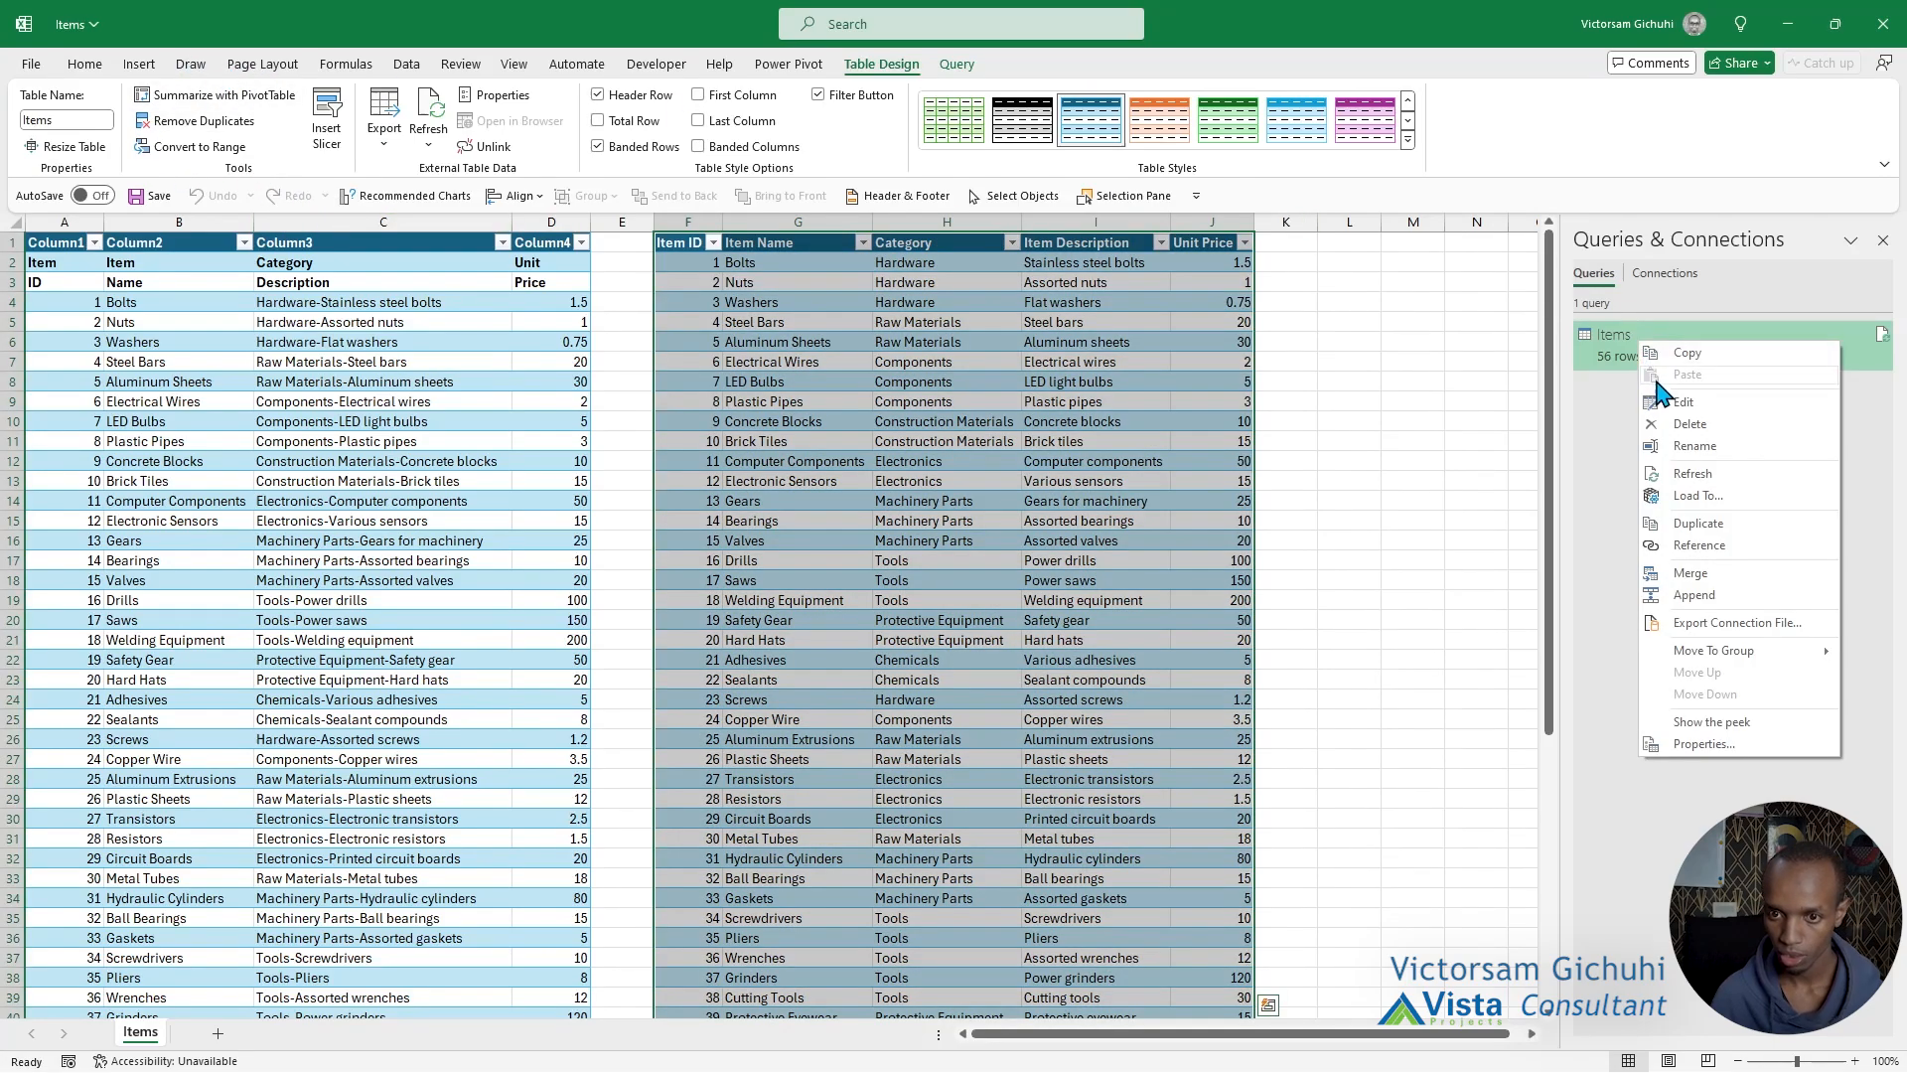
click(1727, 414)
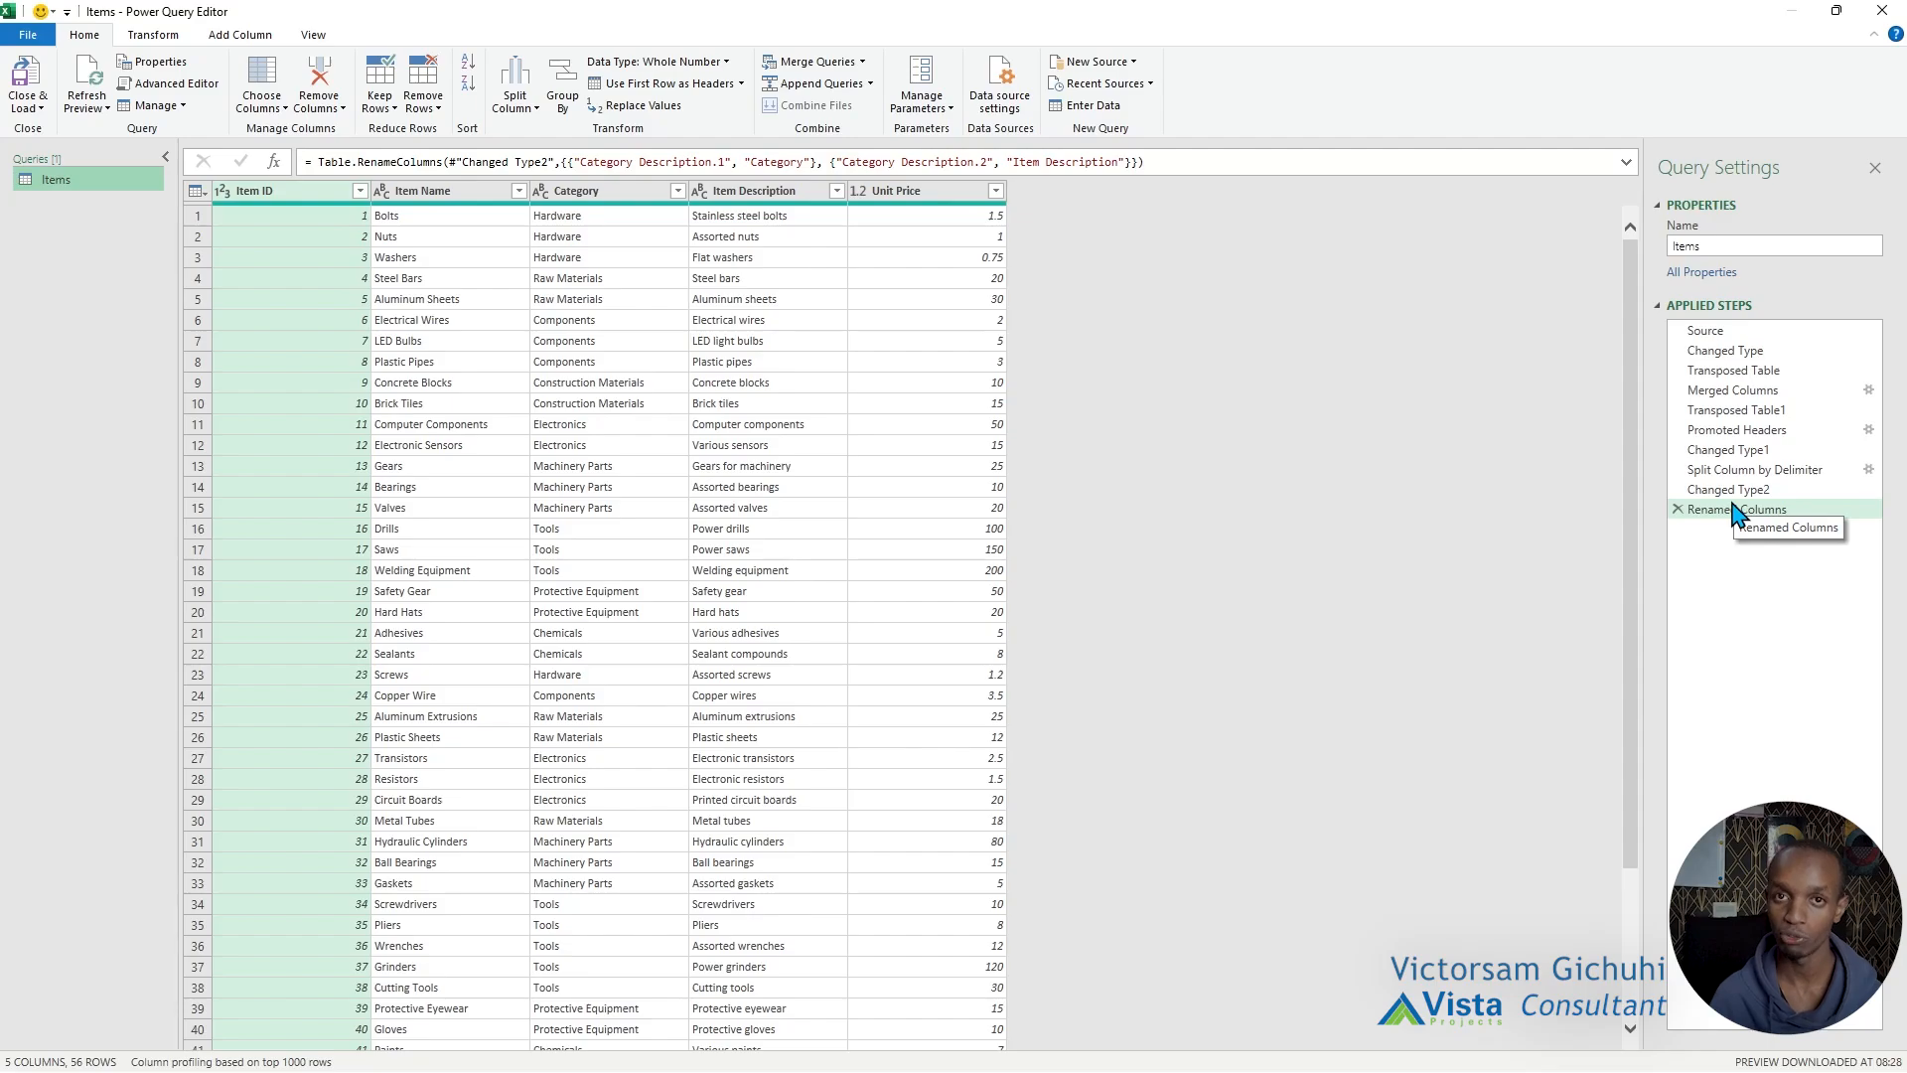
click(1881, 10)
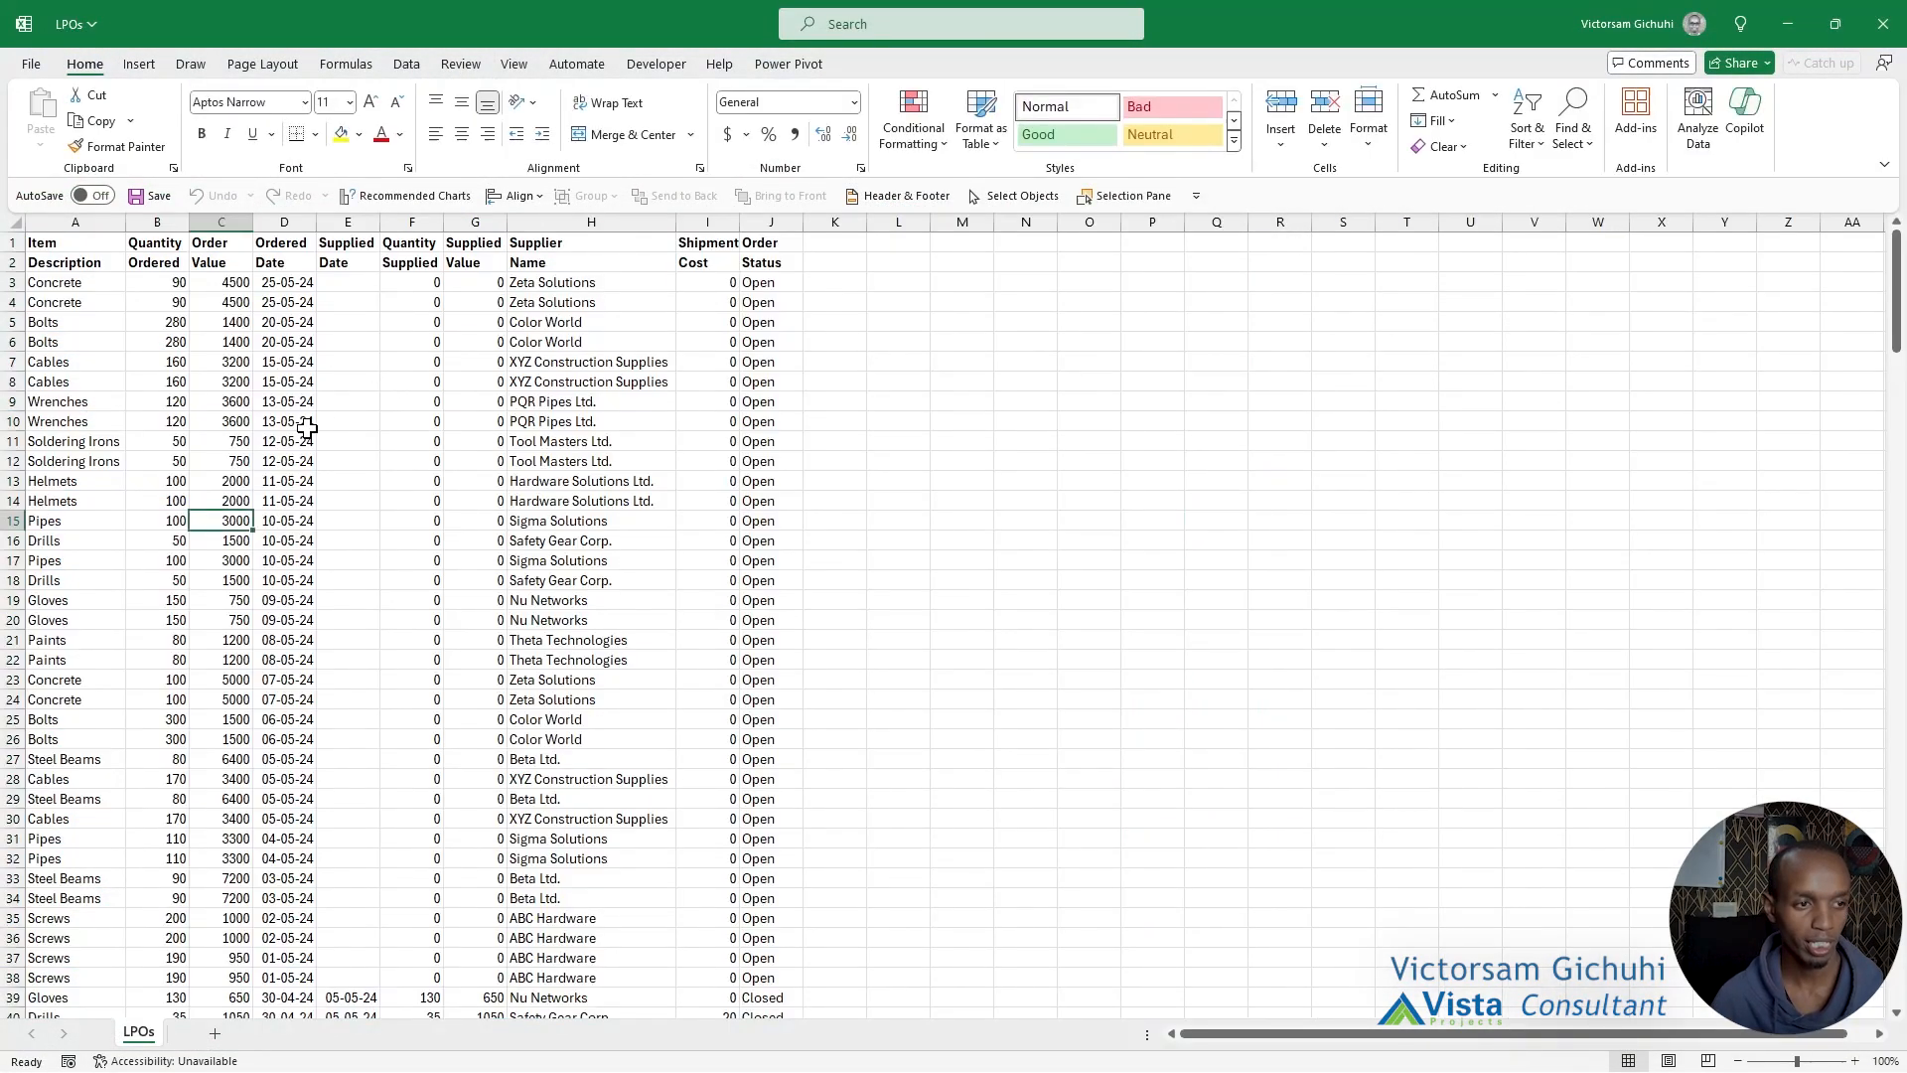
Review the combined headers across all columns of the loaded table in the LPOs workbook.
click(246, 402)
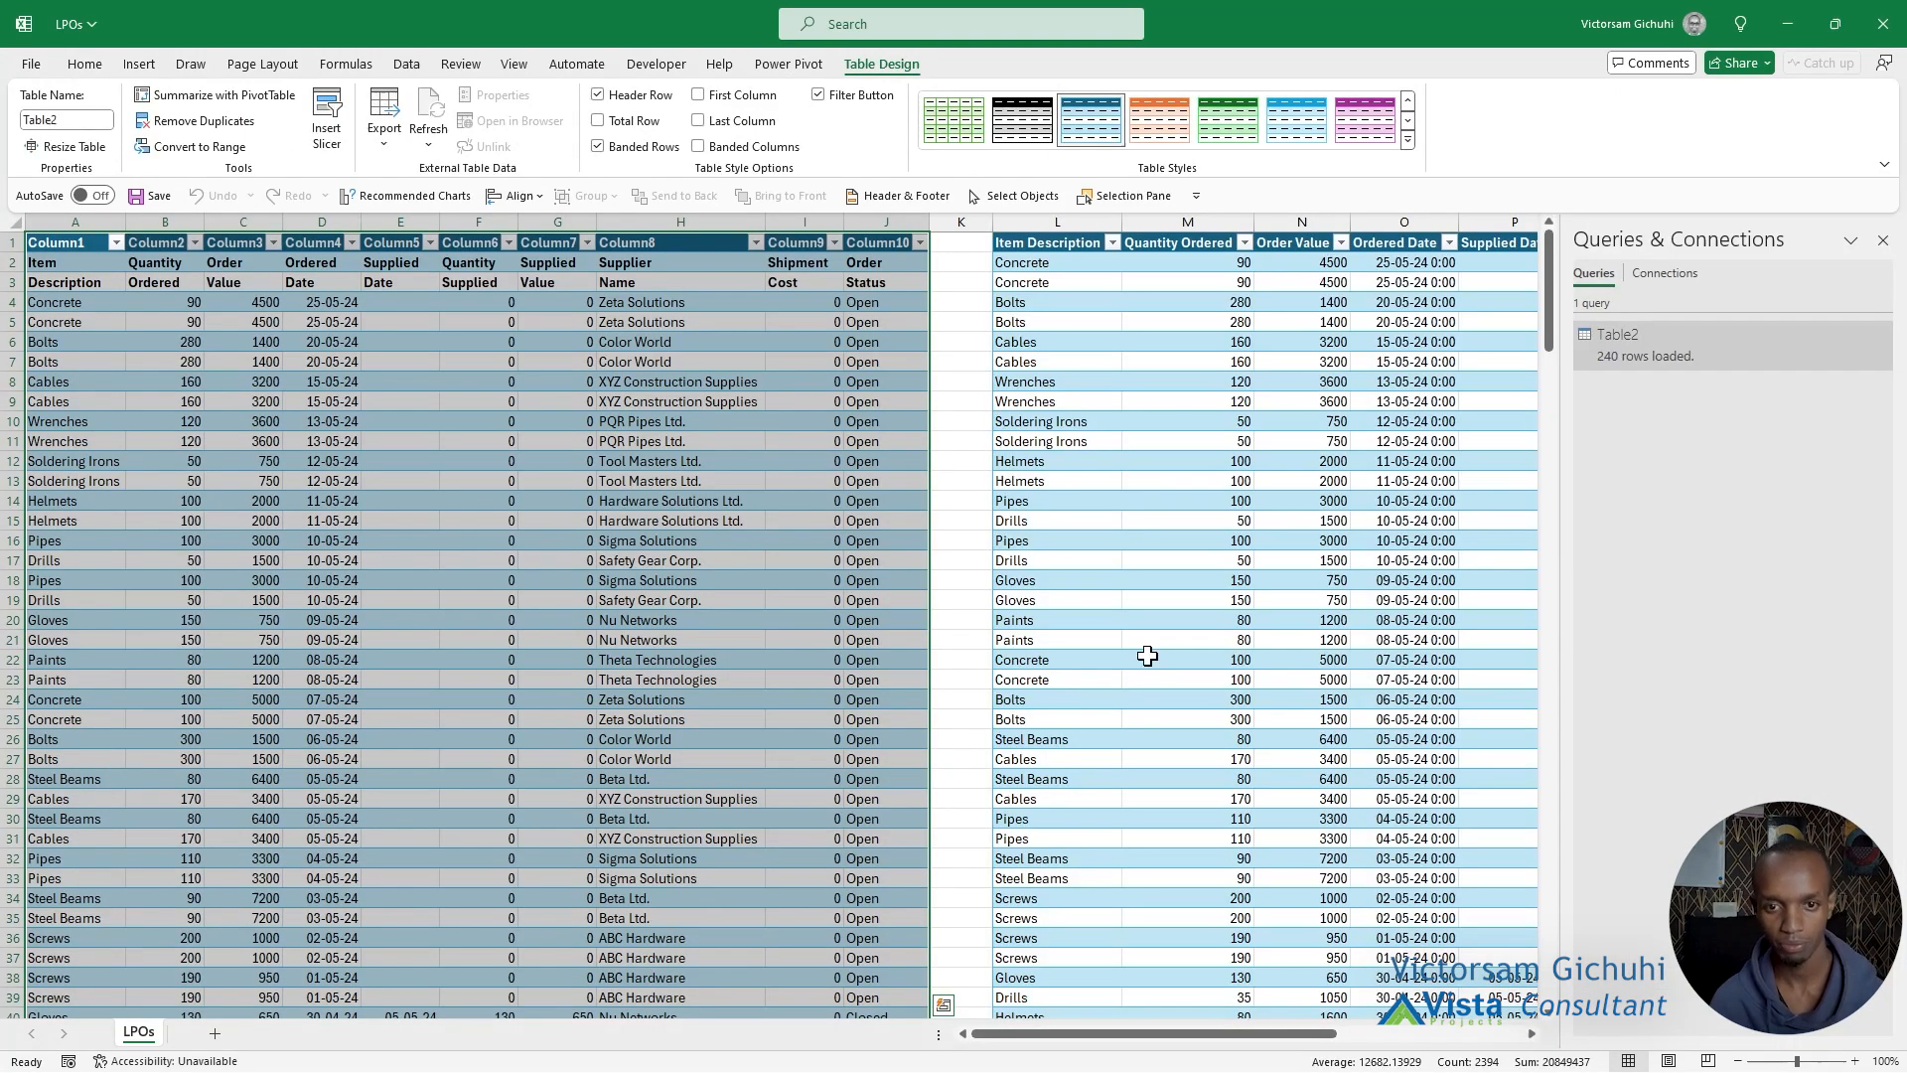
scroll(1147, 655, right, 5)
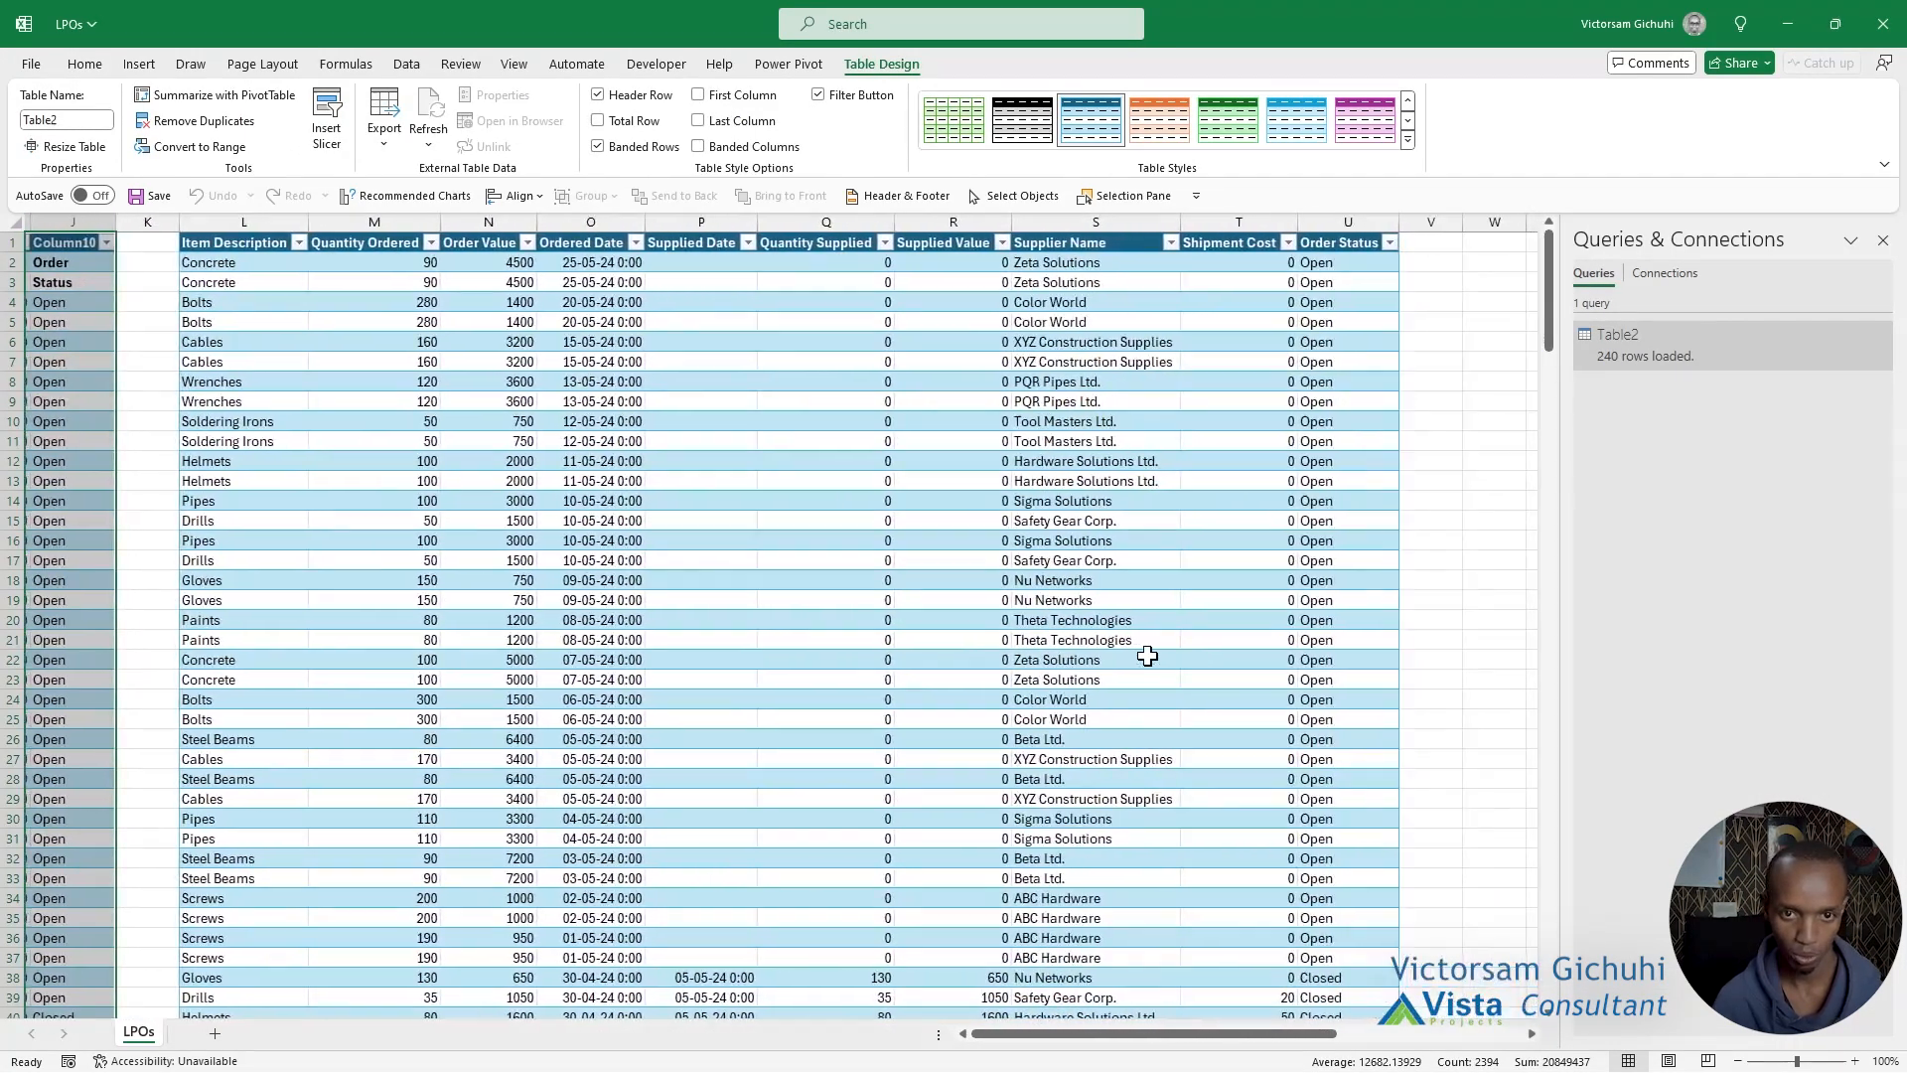
scroll(1147, 656, left, 3)
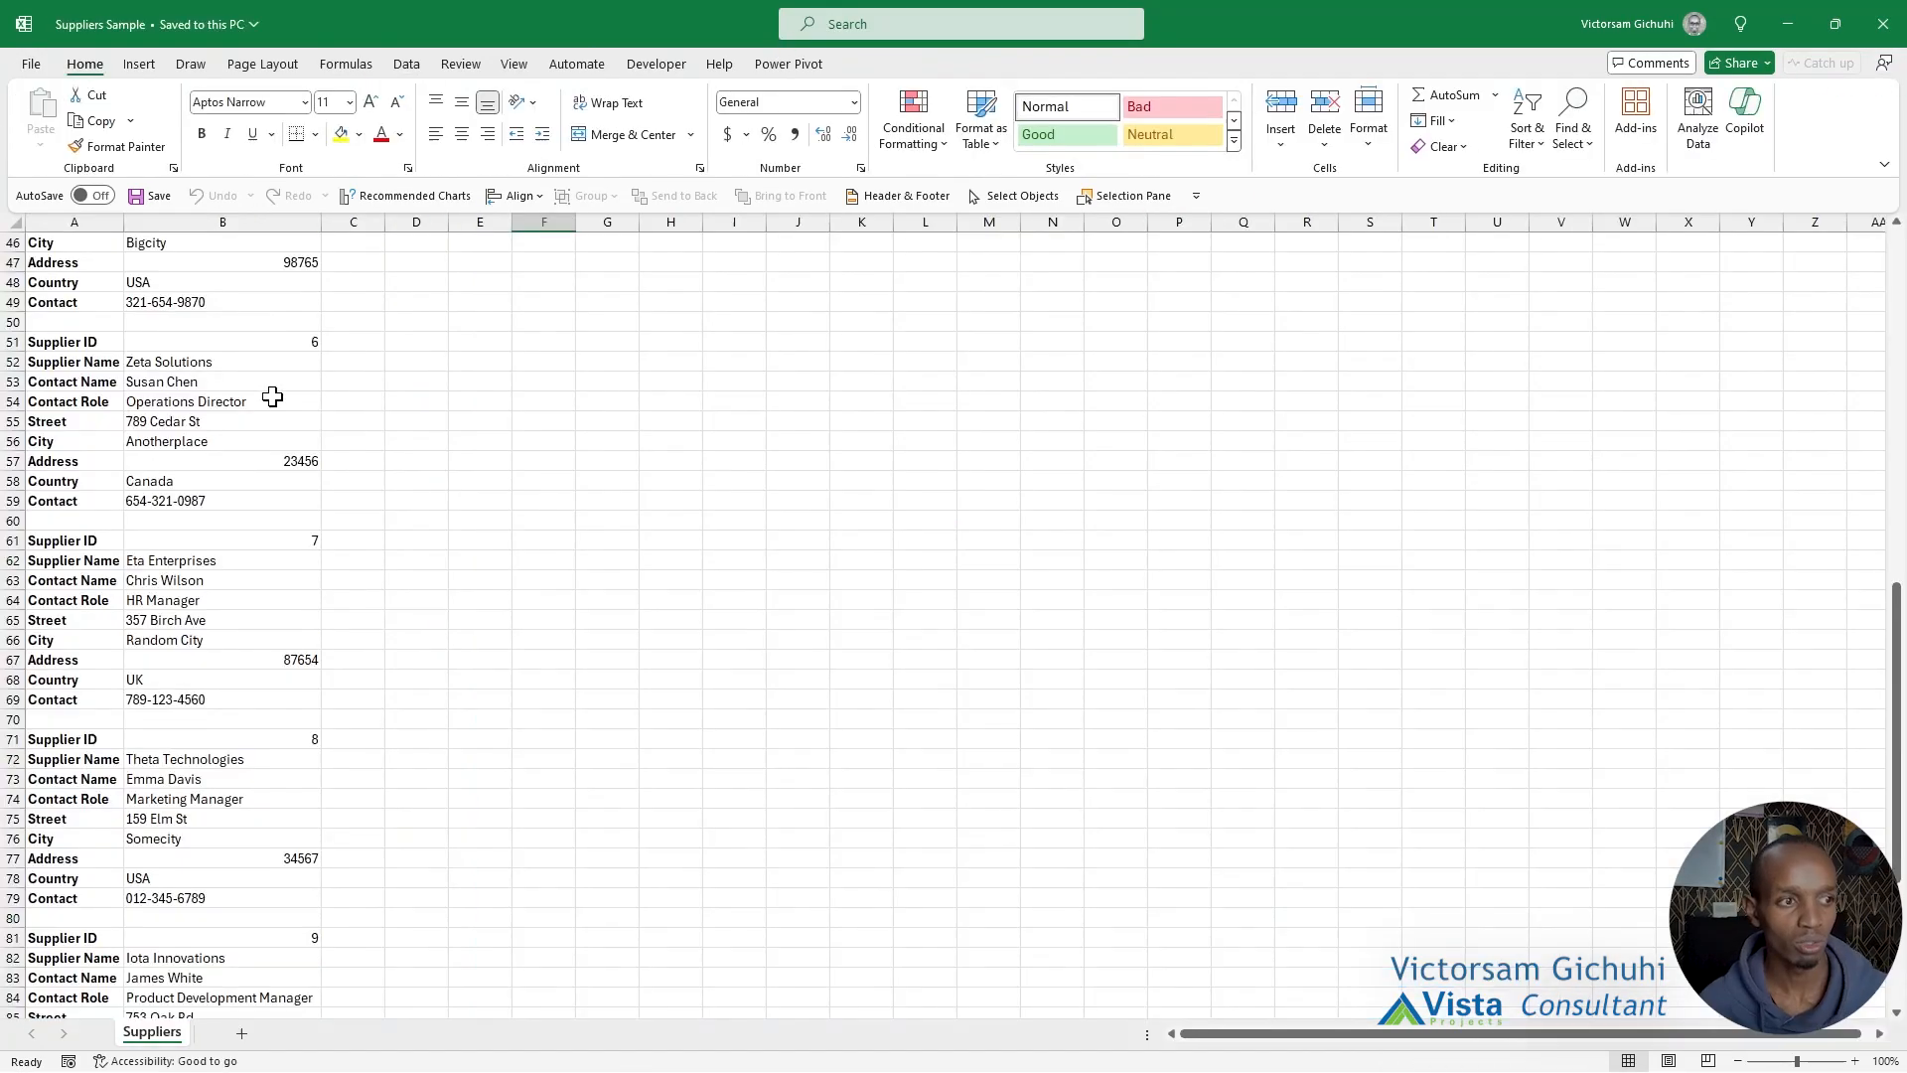
Paste the supplier field names from A1:A9 transposed across H1:P1 and fit the column widths to them.
scroll(273, 396, up, 15)
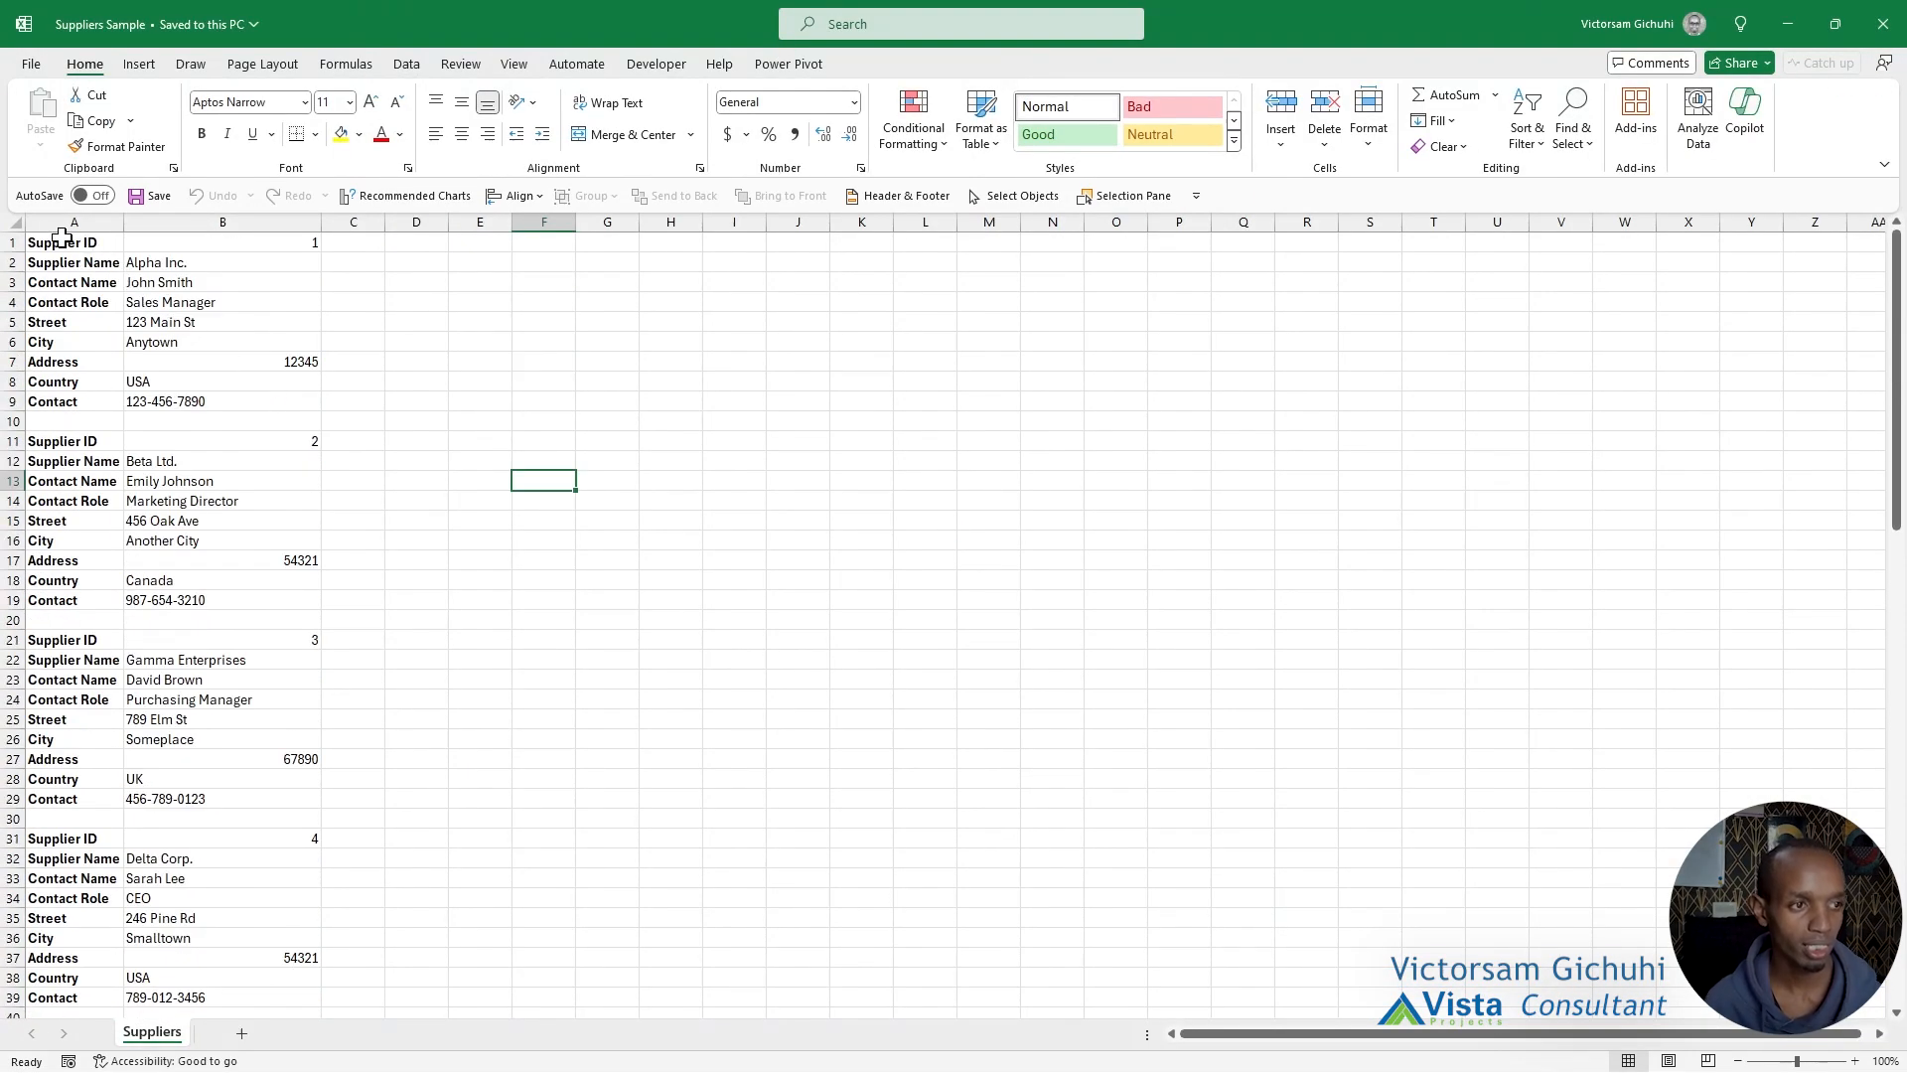
drag(79, 243, 289, 953)
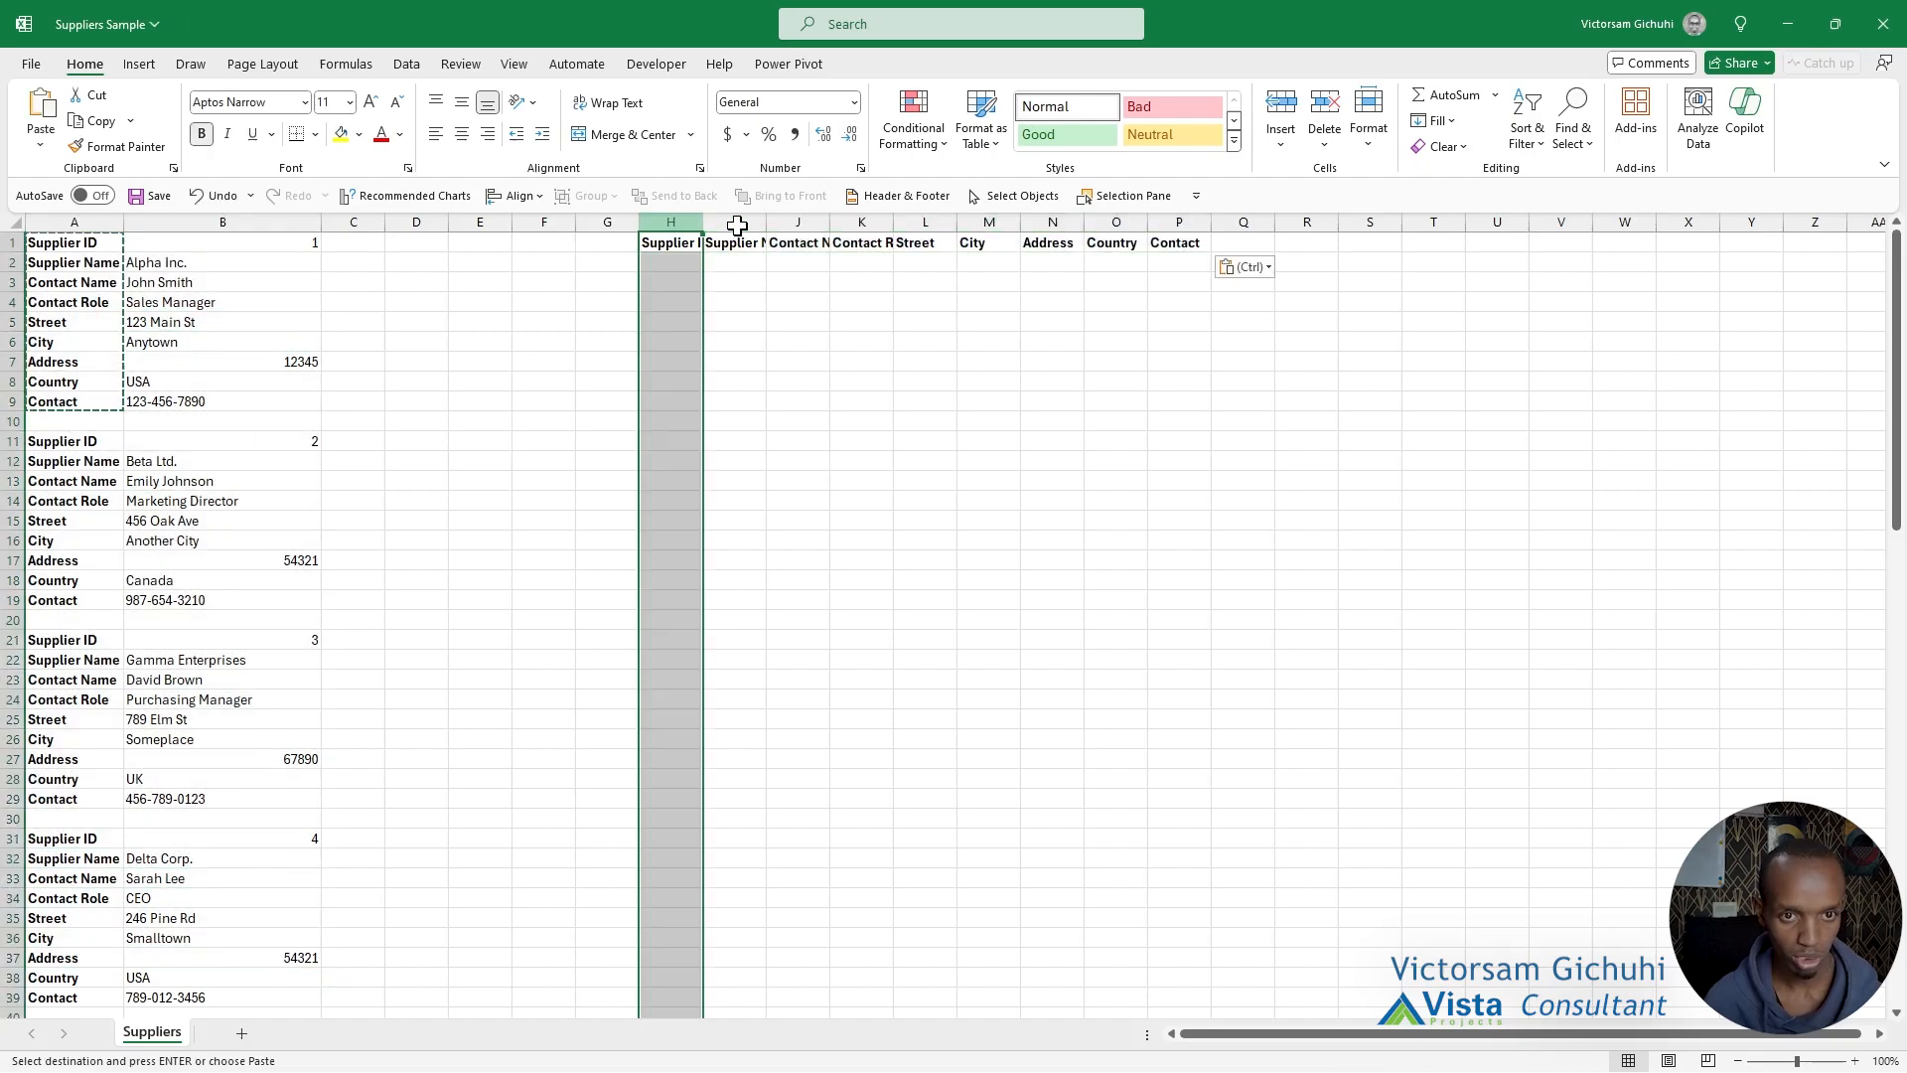
drag(737, 226, 1206, 212)
double_click(1210, 221)
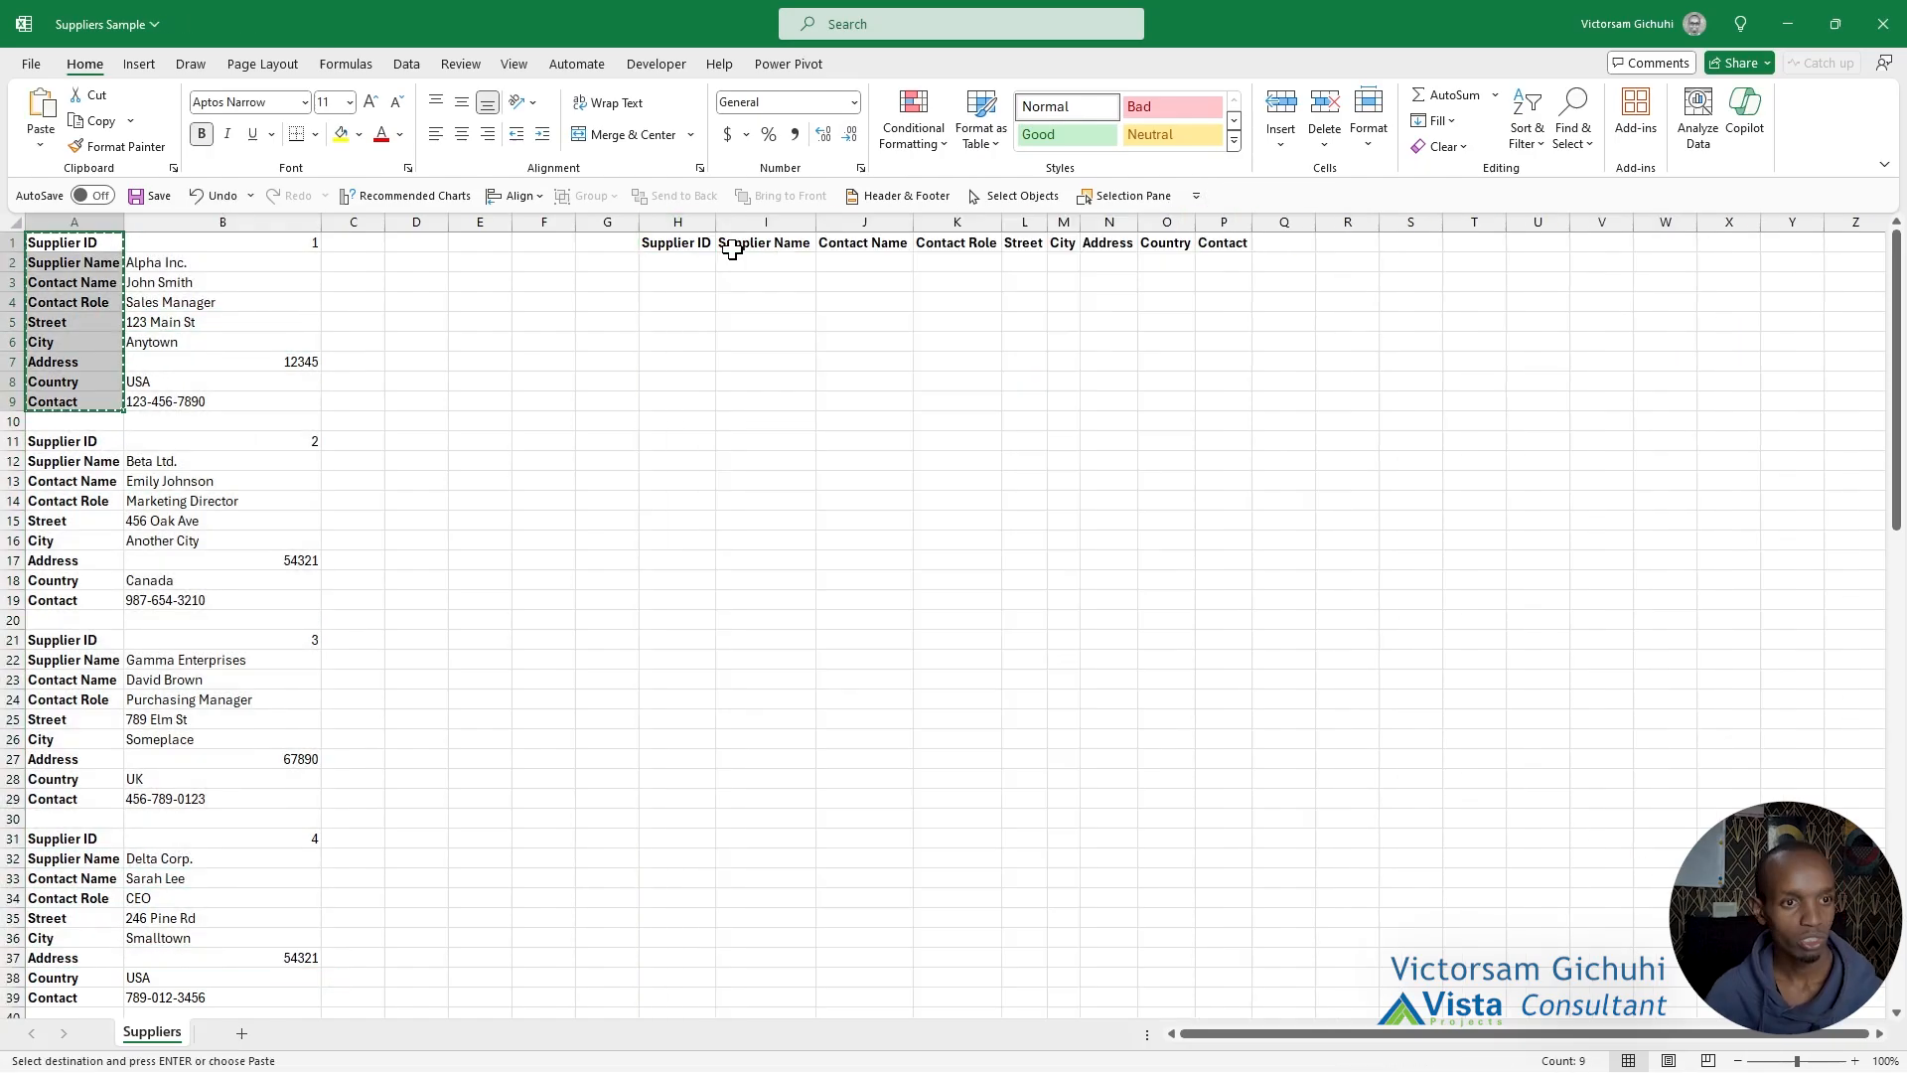
click(764, 242)
Convert the supplier range A1:B99 into a table without headers and load it into the Power Query Editor.
drag(73, 244, 193, 939)
scroll(458, 832, down, 13)
scroll(458, 832, up, 20)
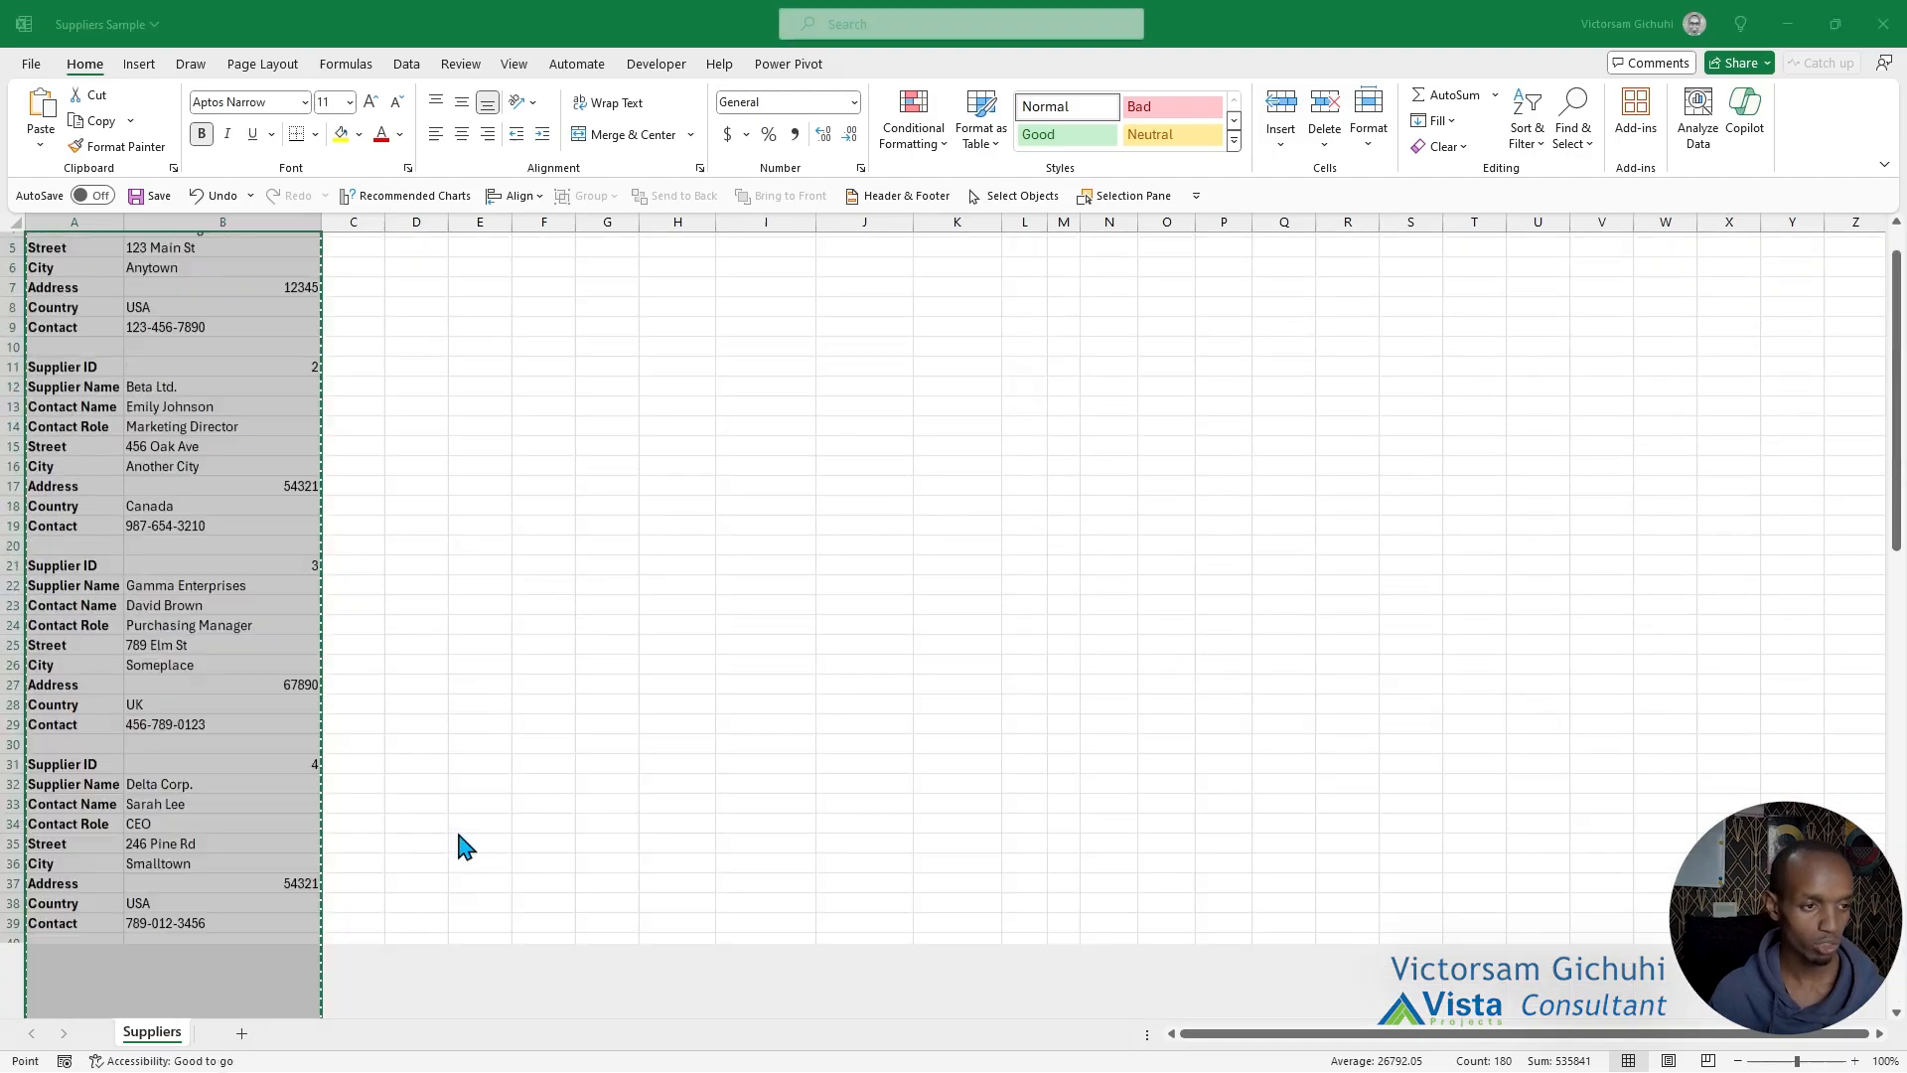
key(ctrl+t)
click(1032, 596)
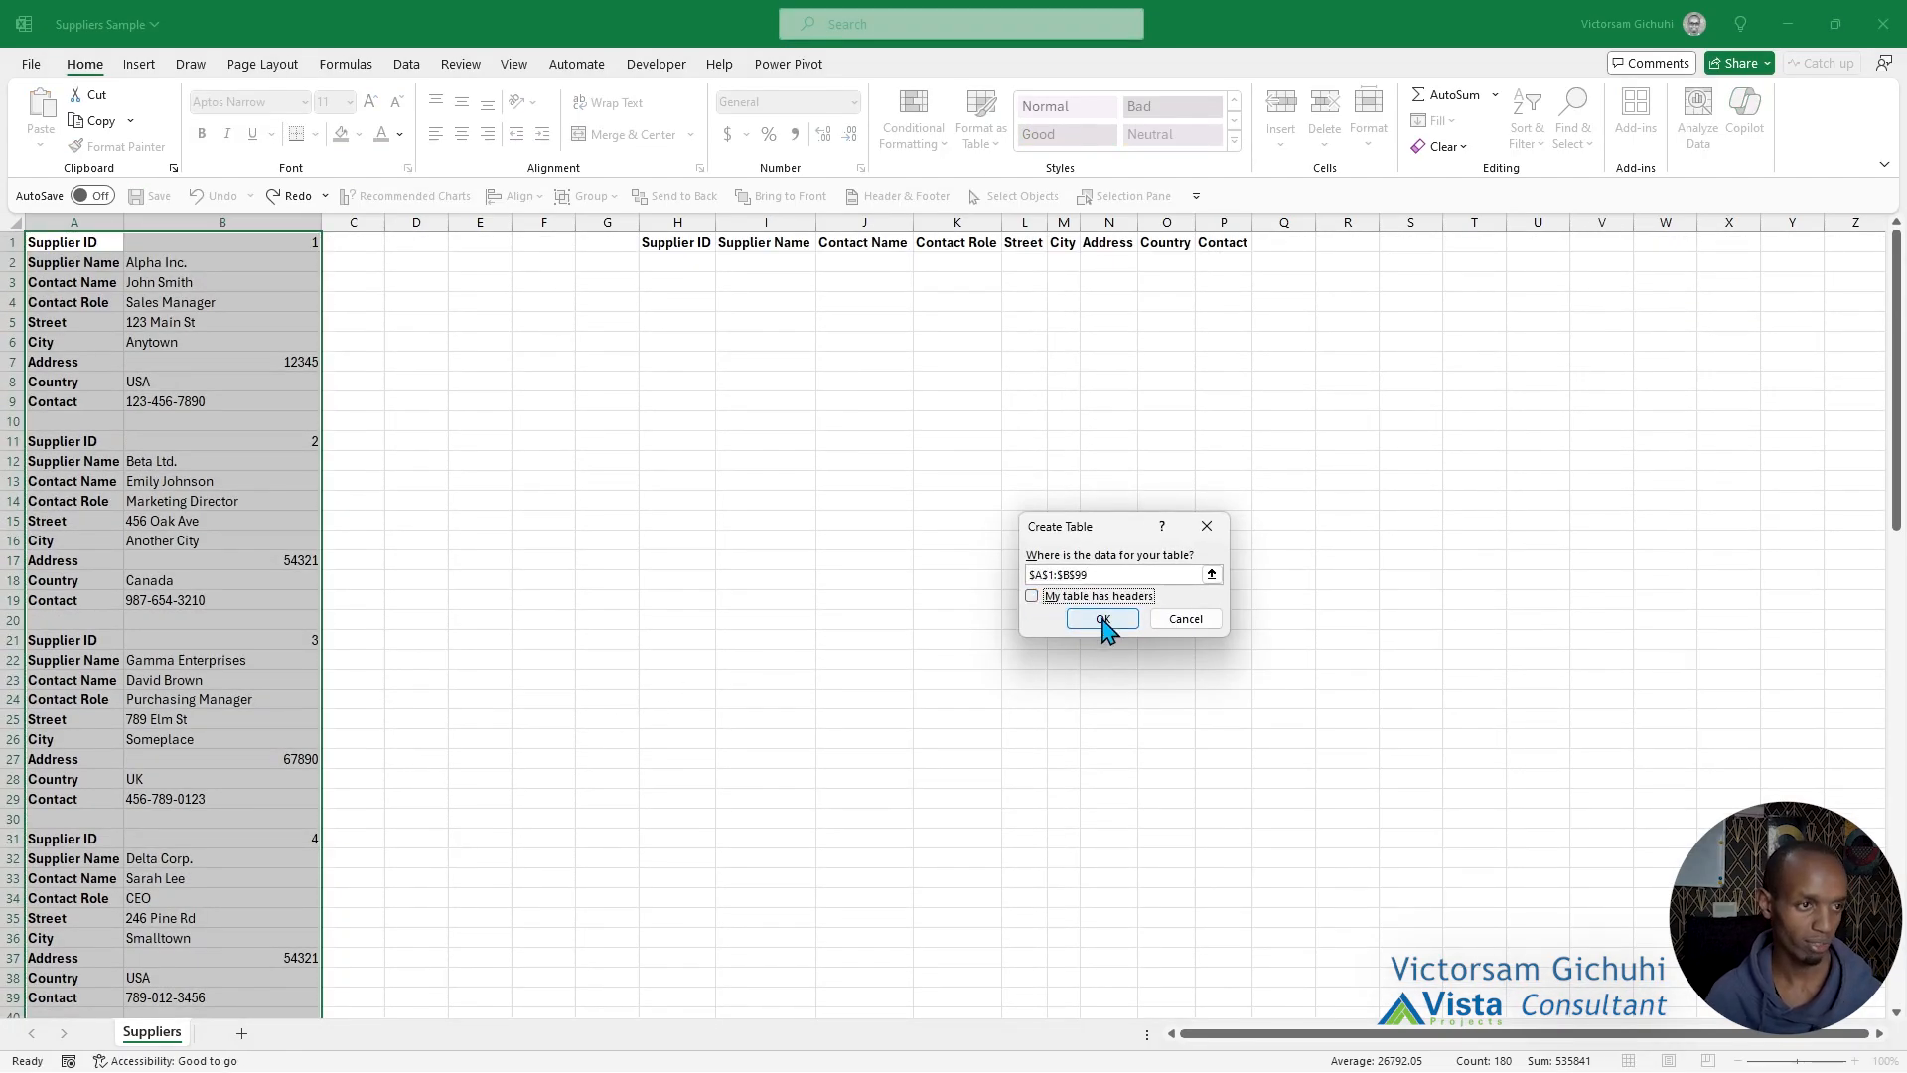
click(1102, 620)
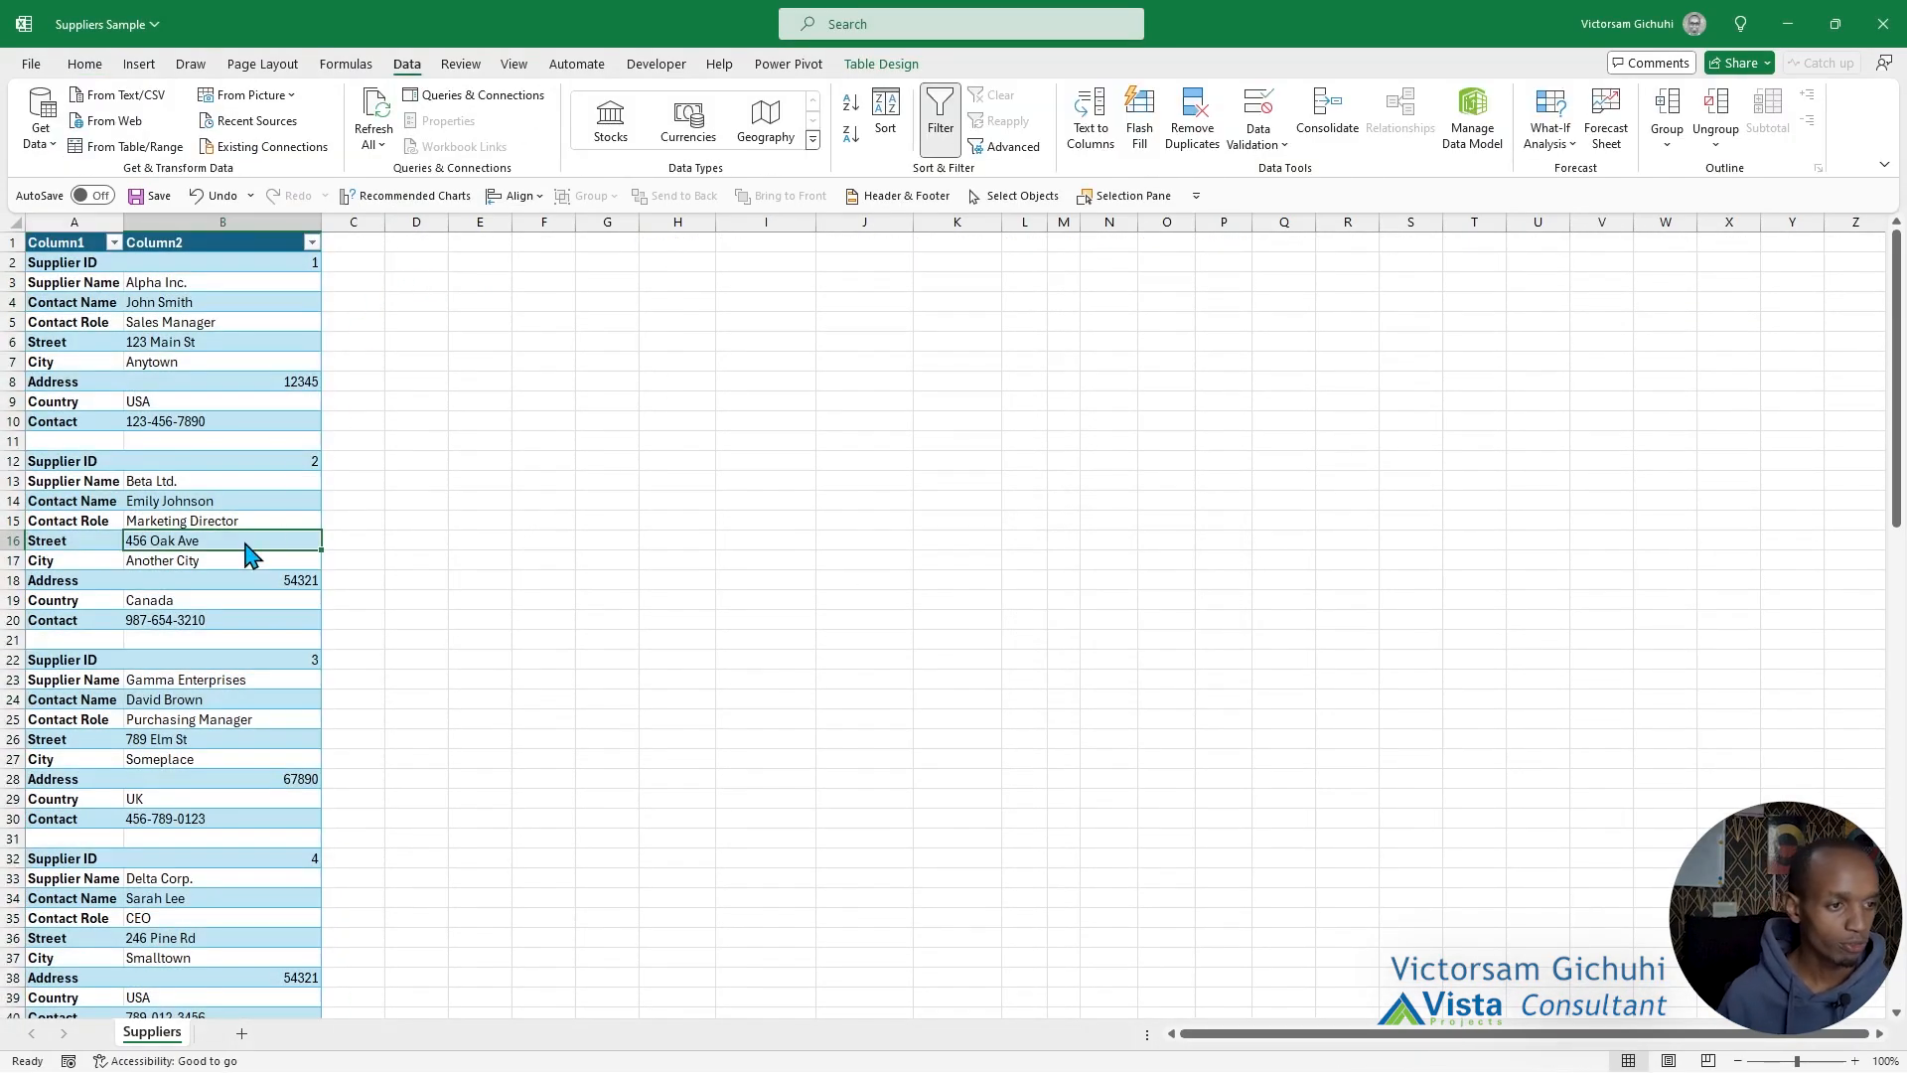
click(150, 579)
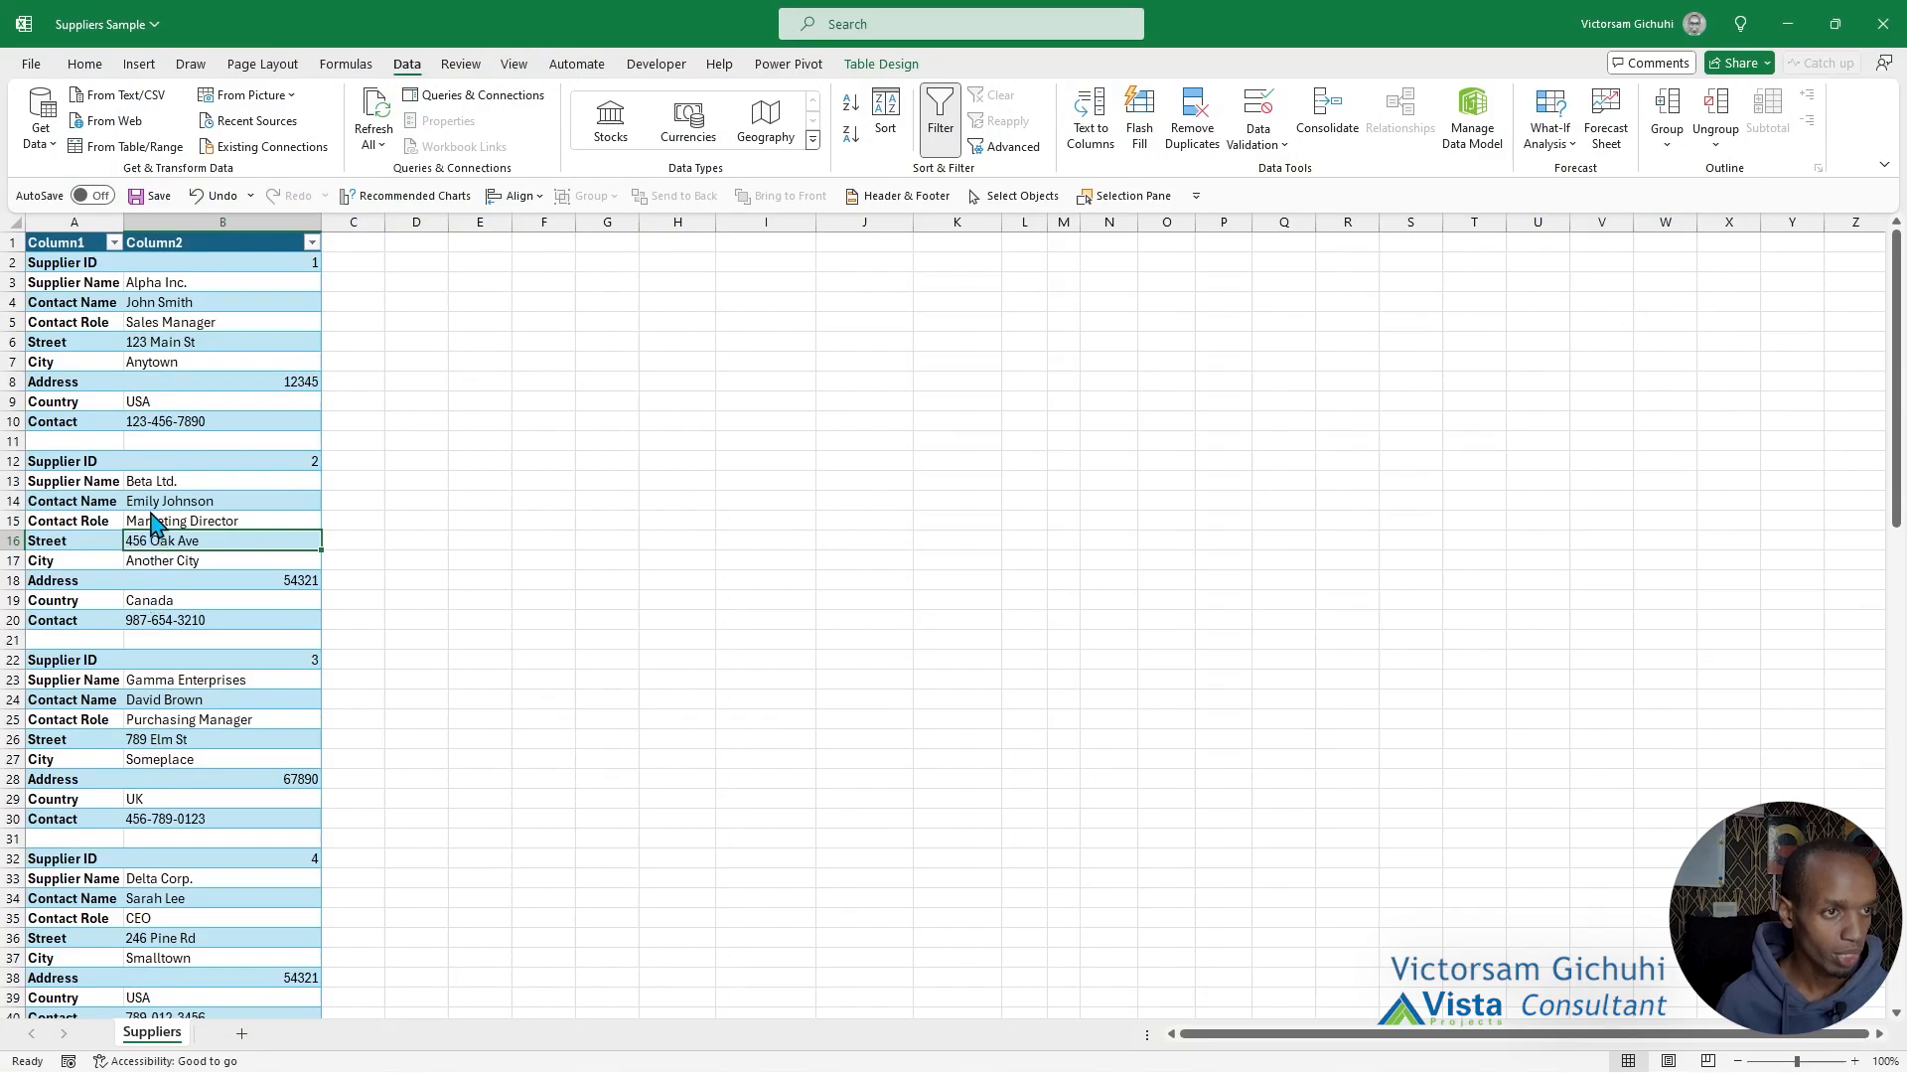
click(111, 149)
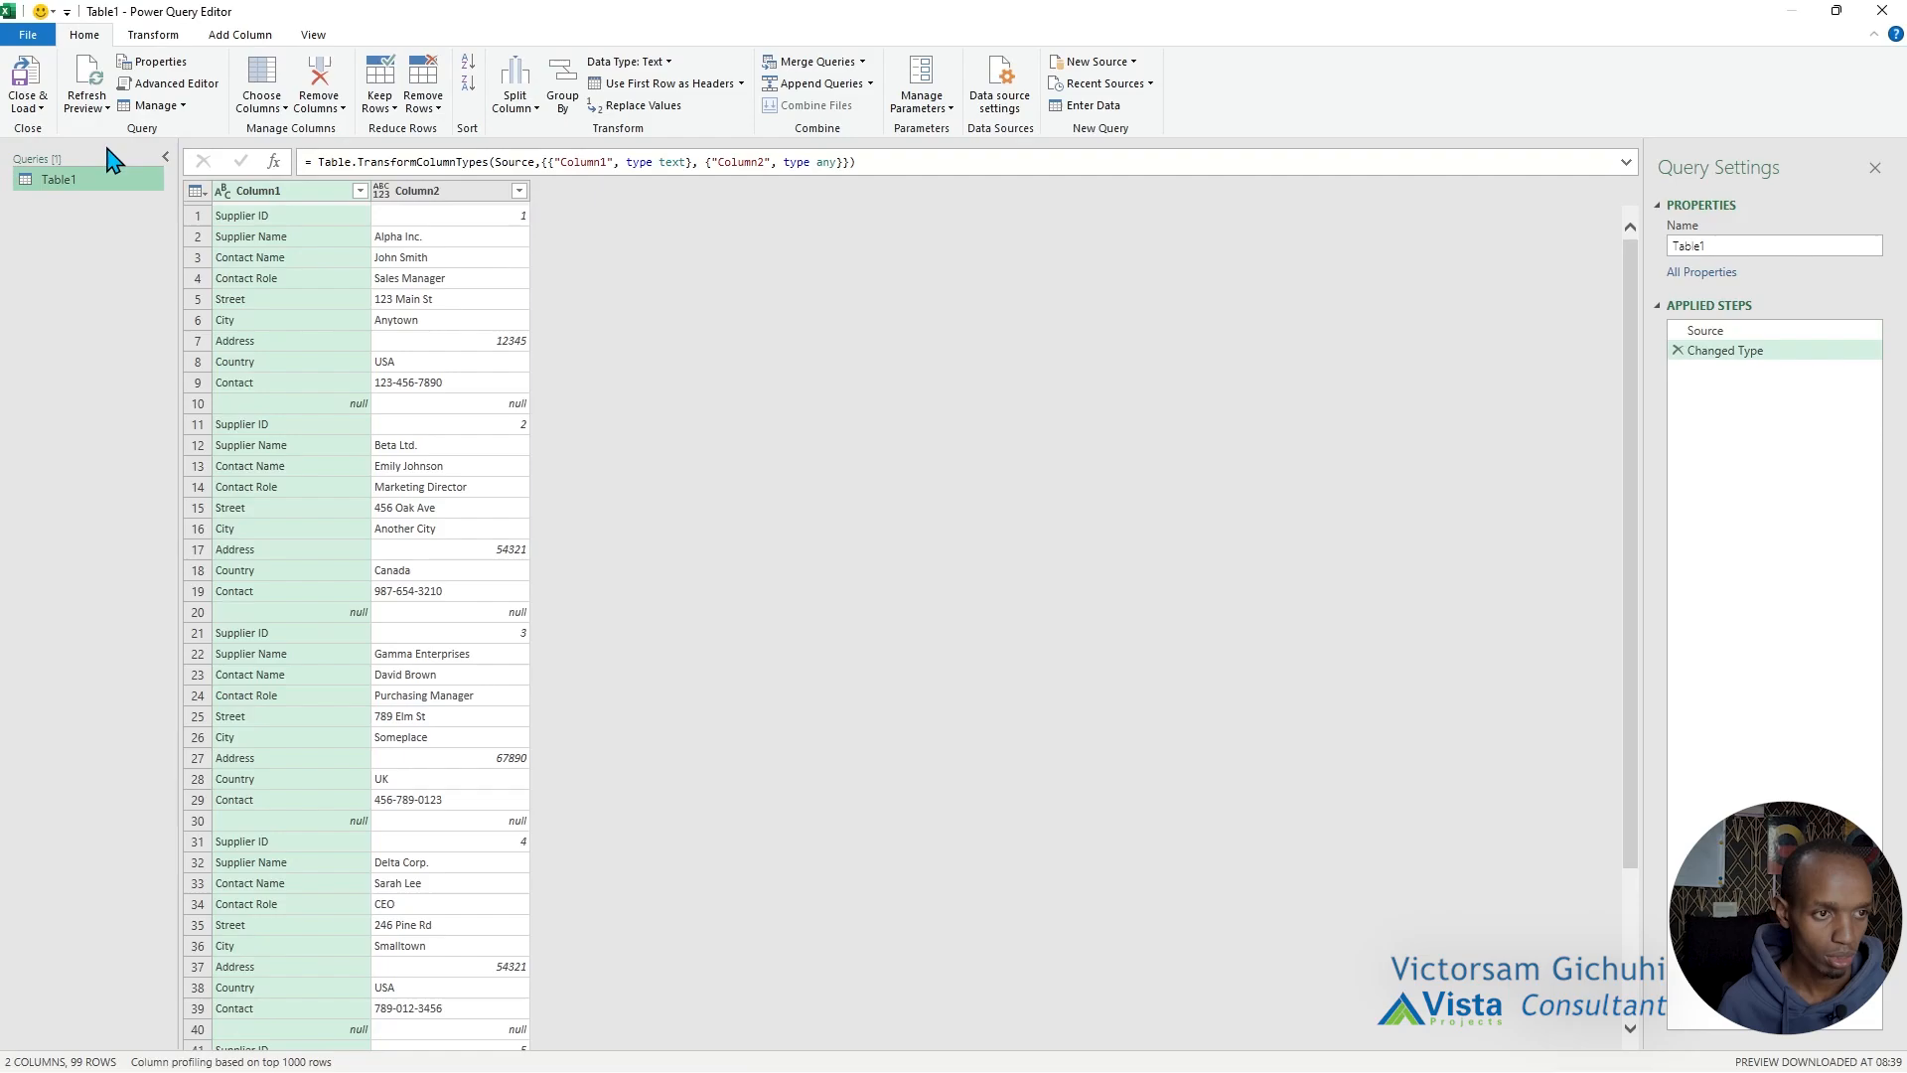
Filter the null rows out of Column2.
click(349, 405)
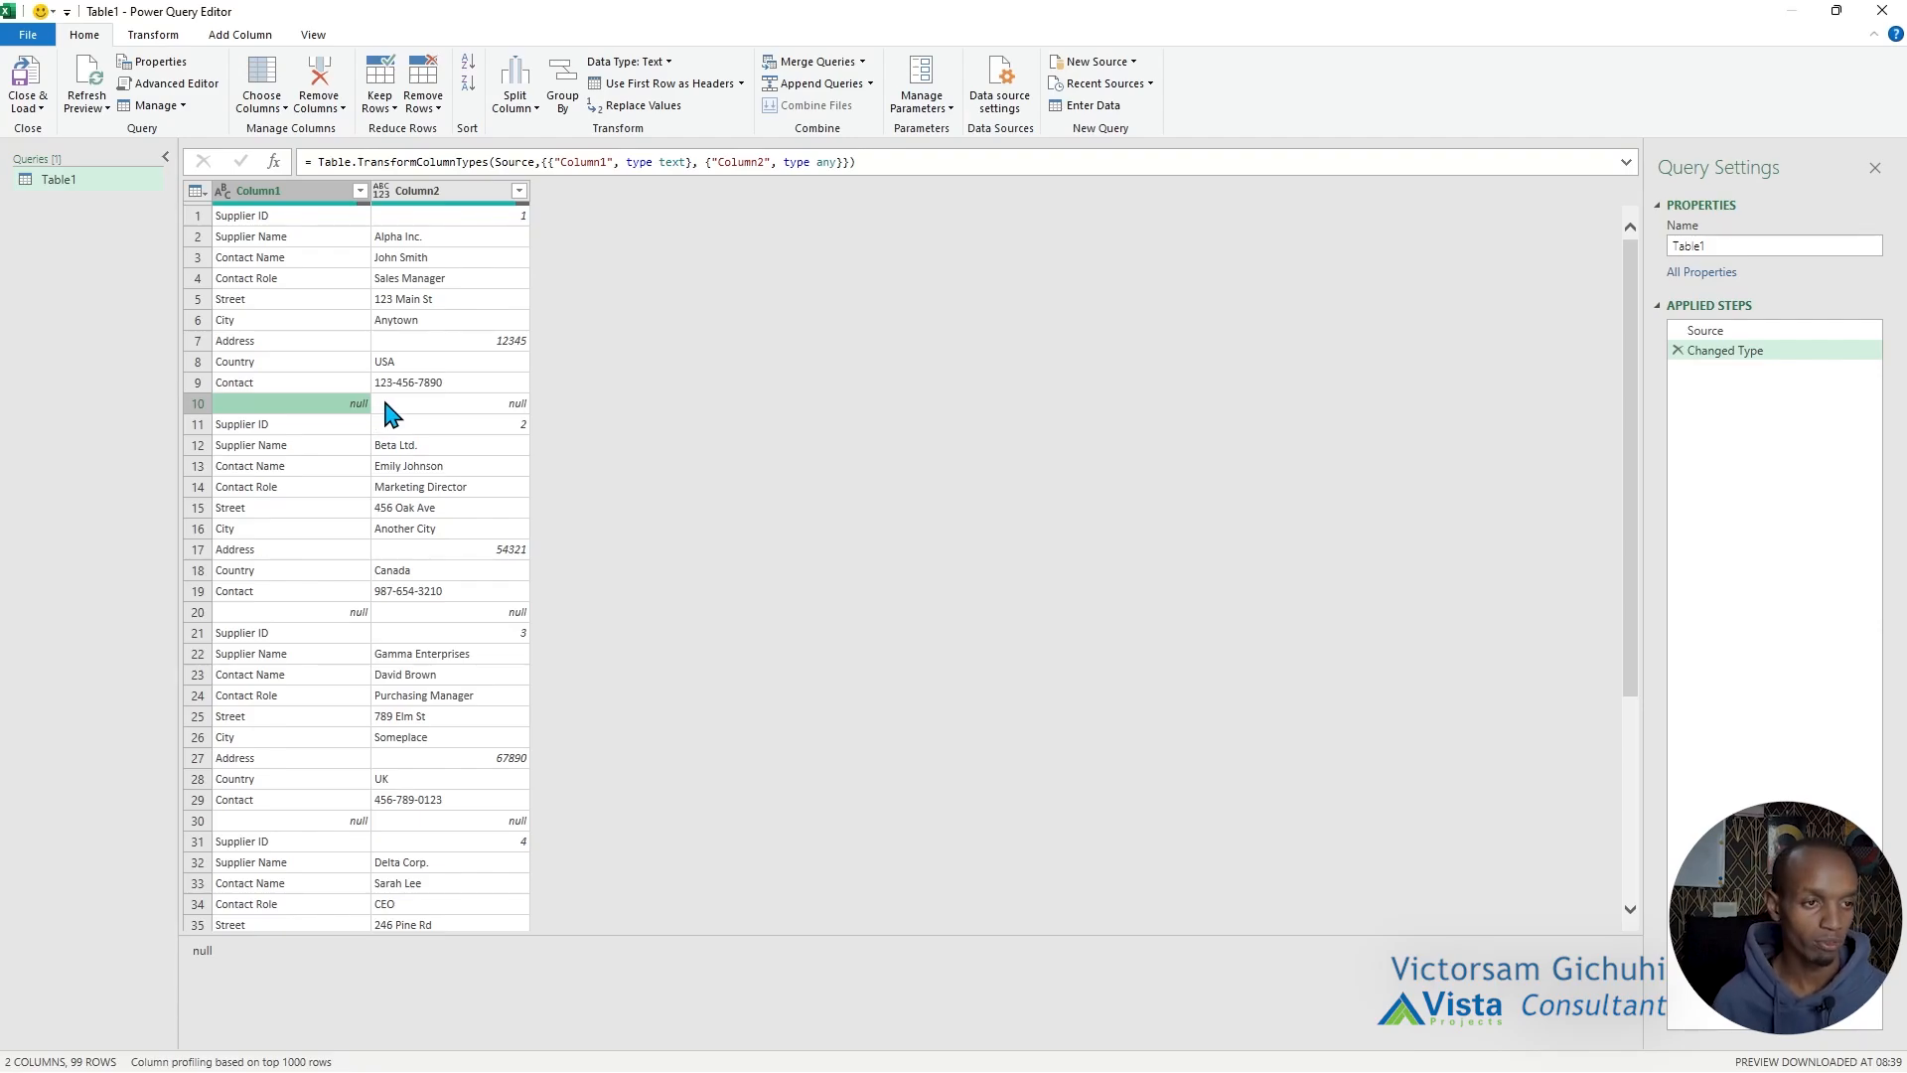
click(519, 191)
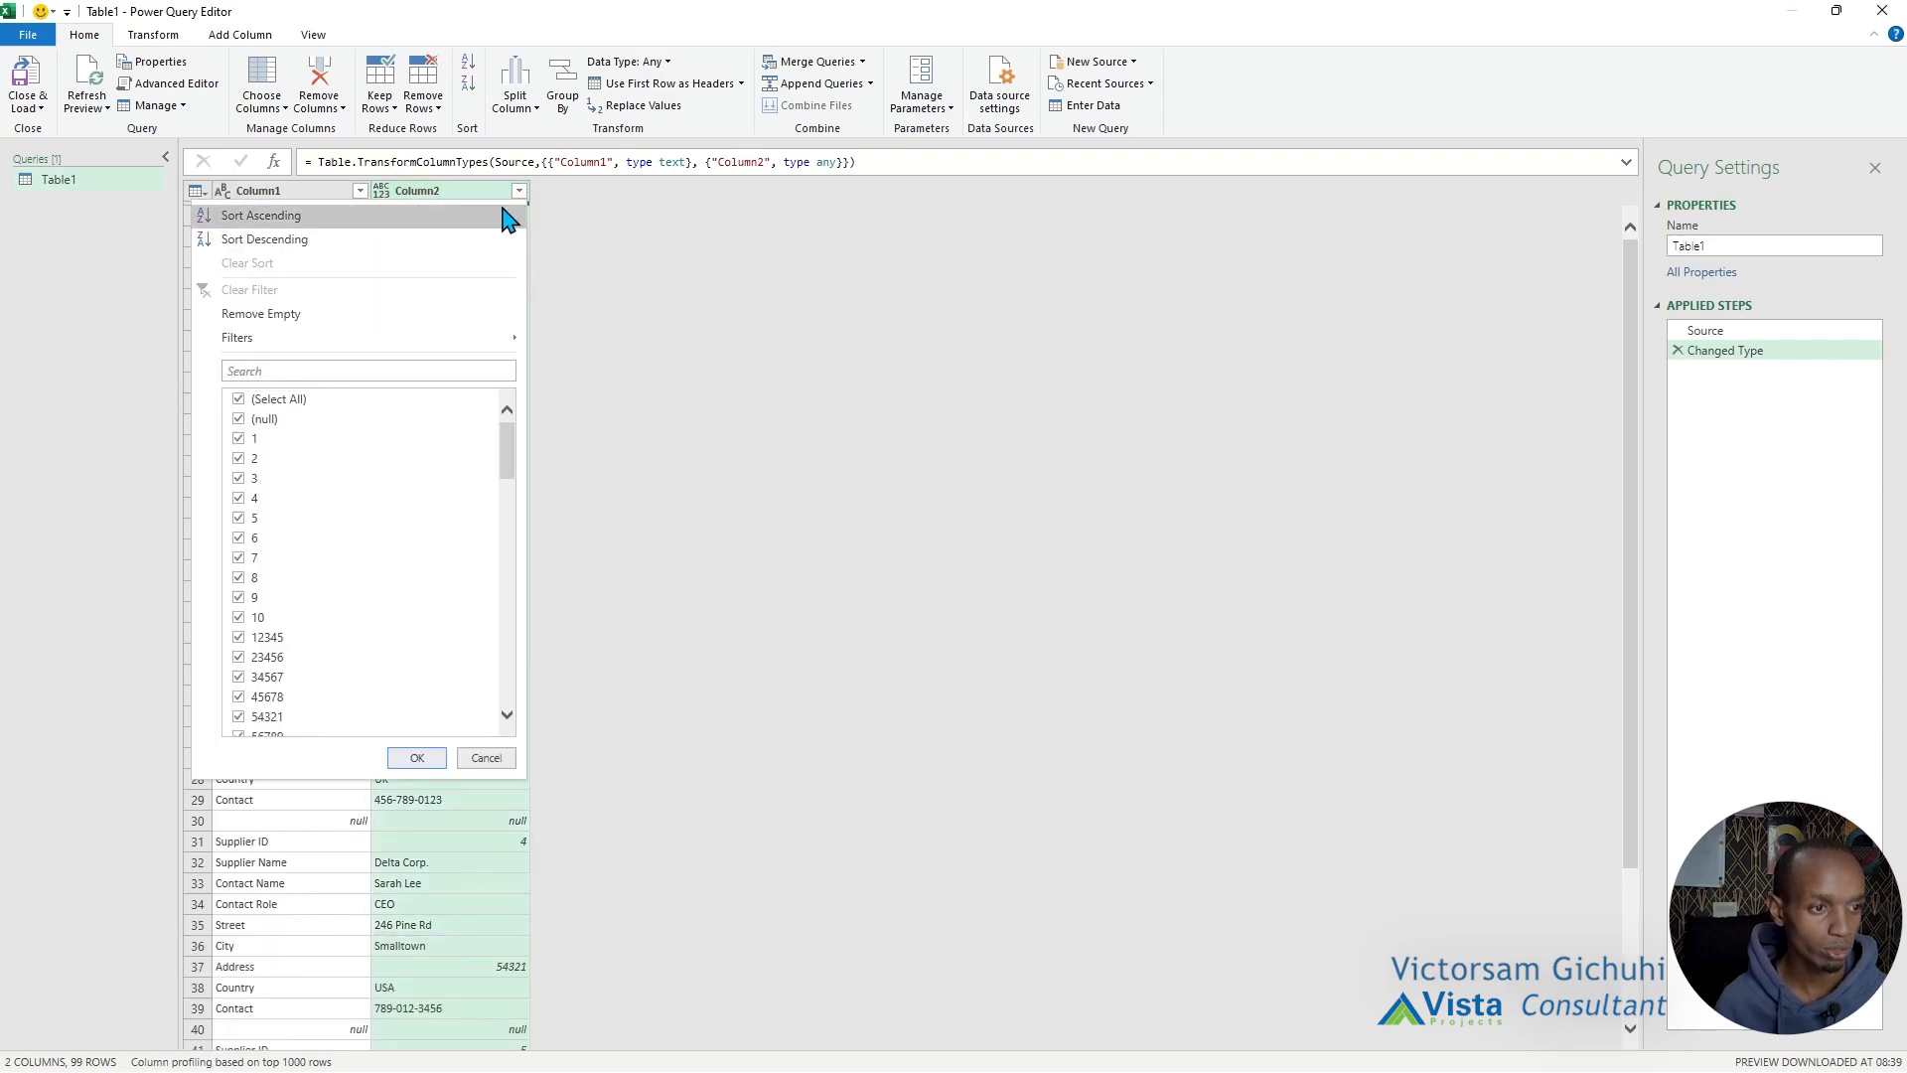
click(239, 420)
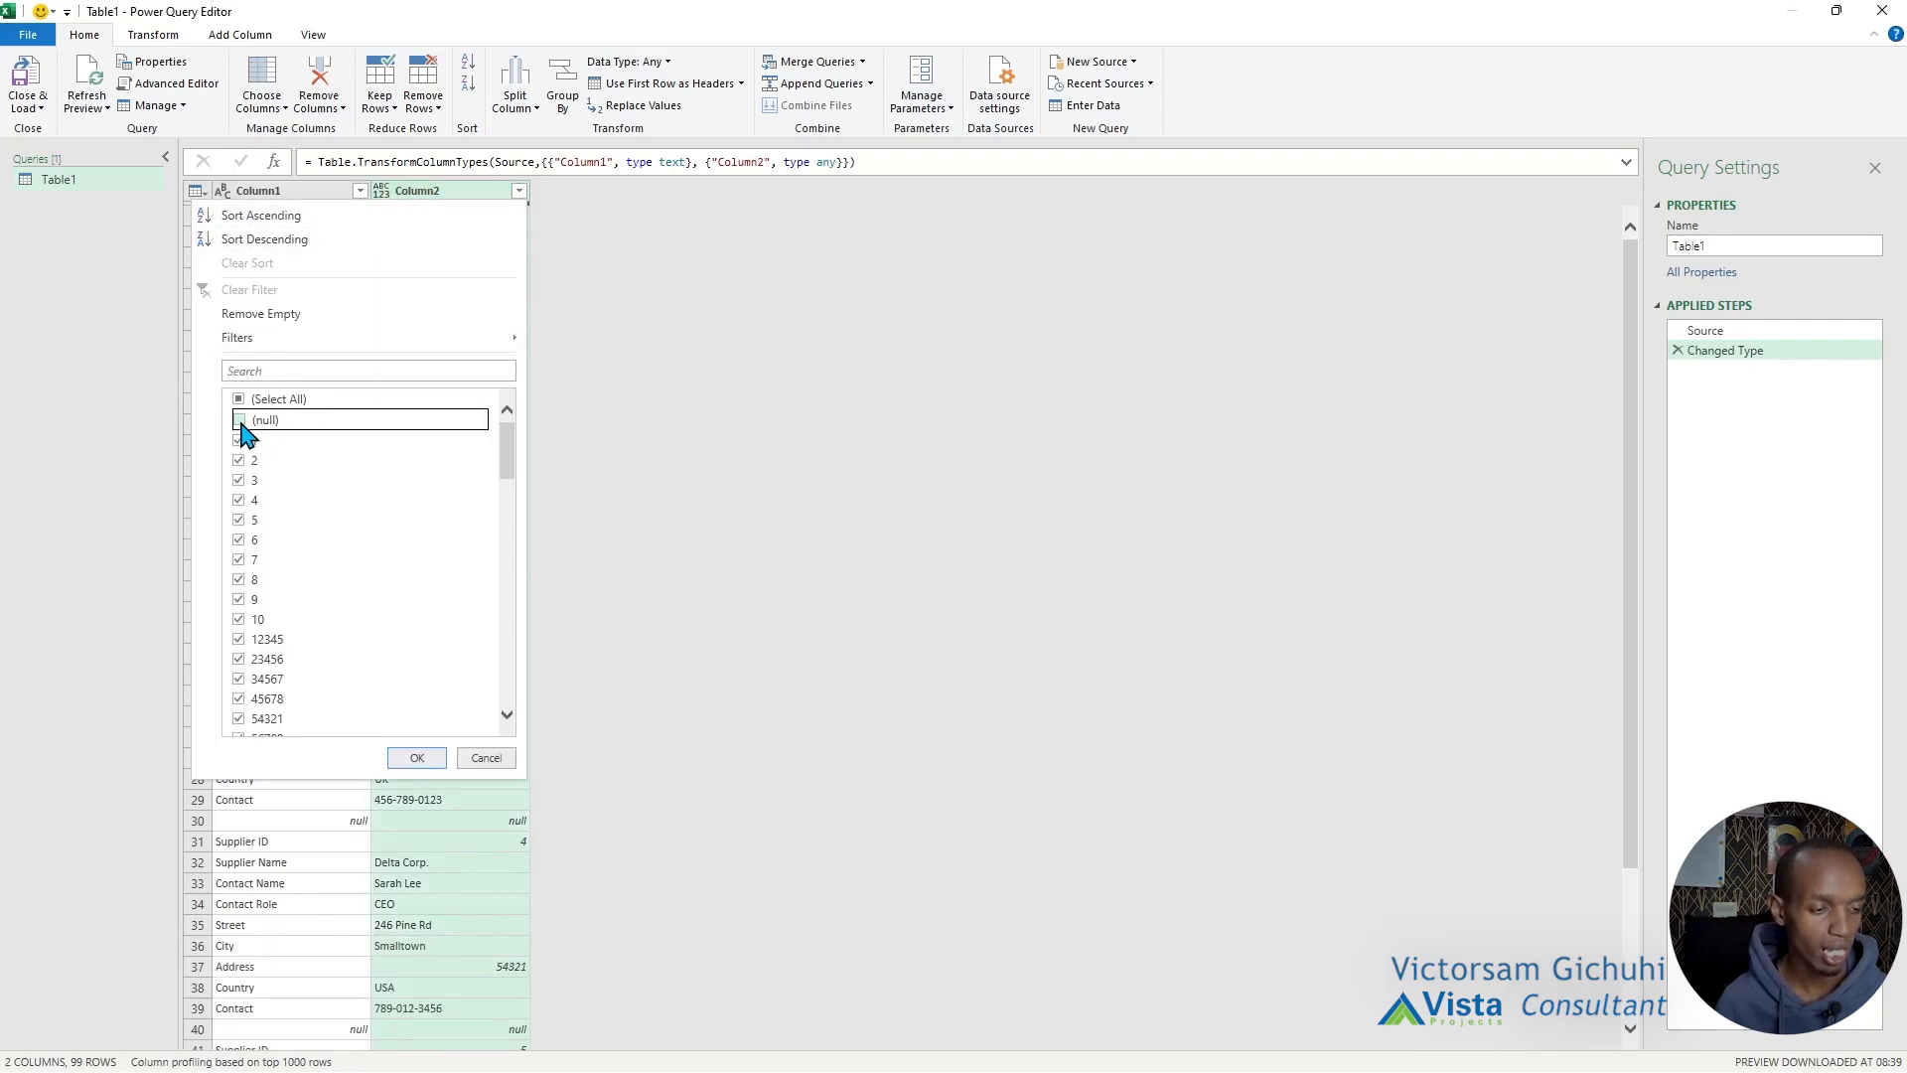
click(417, 757)
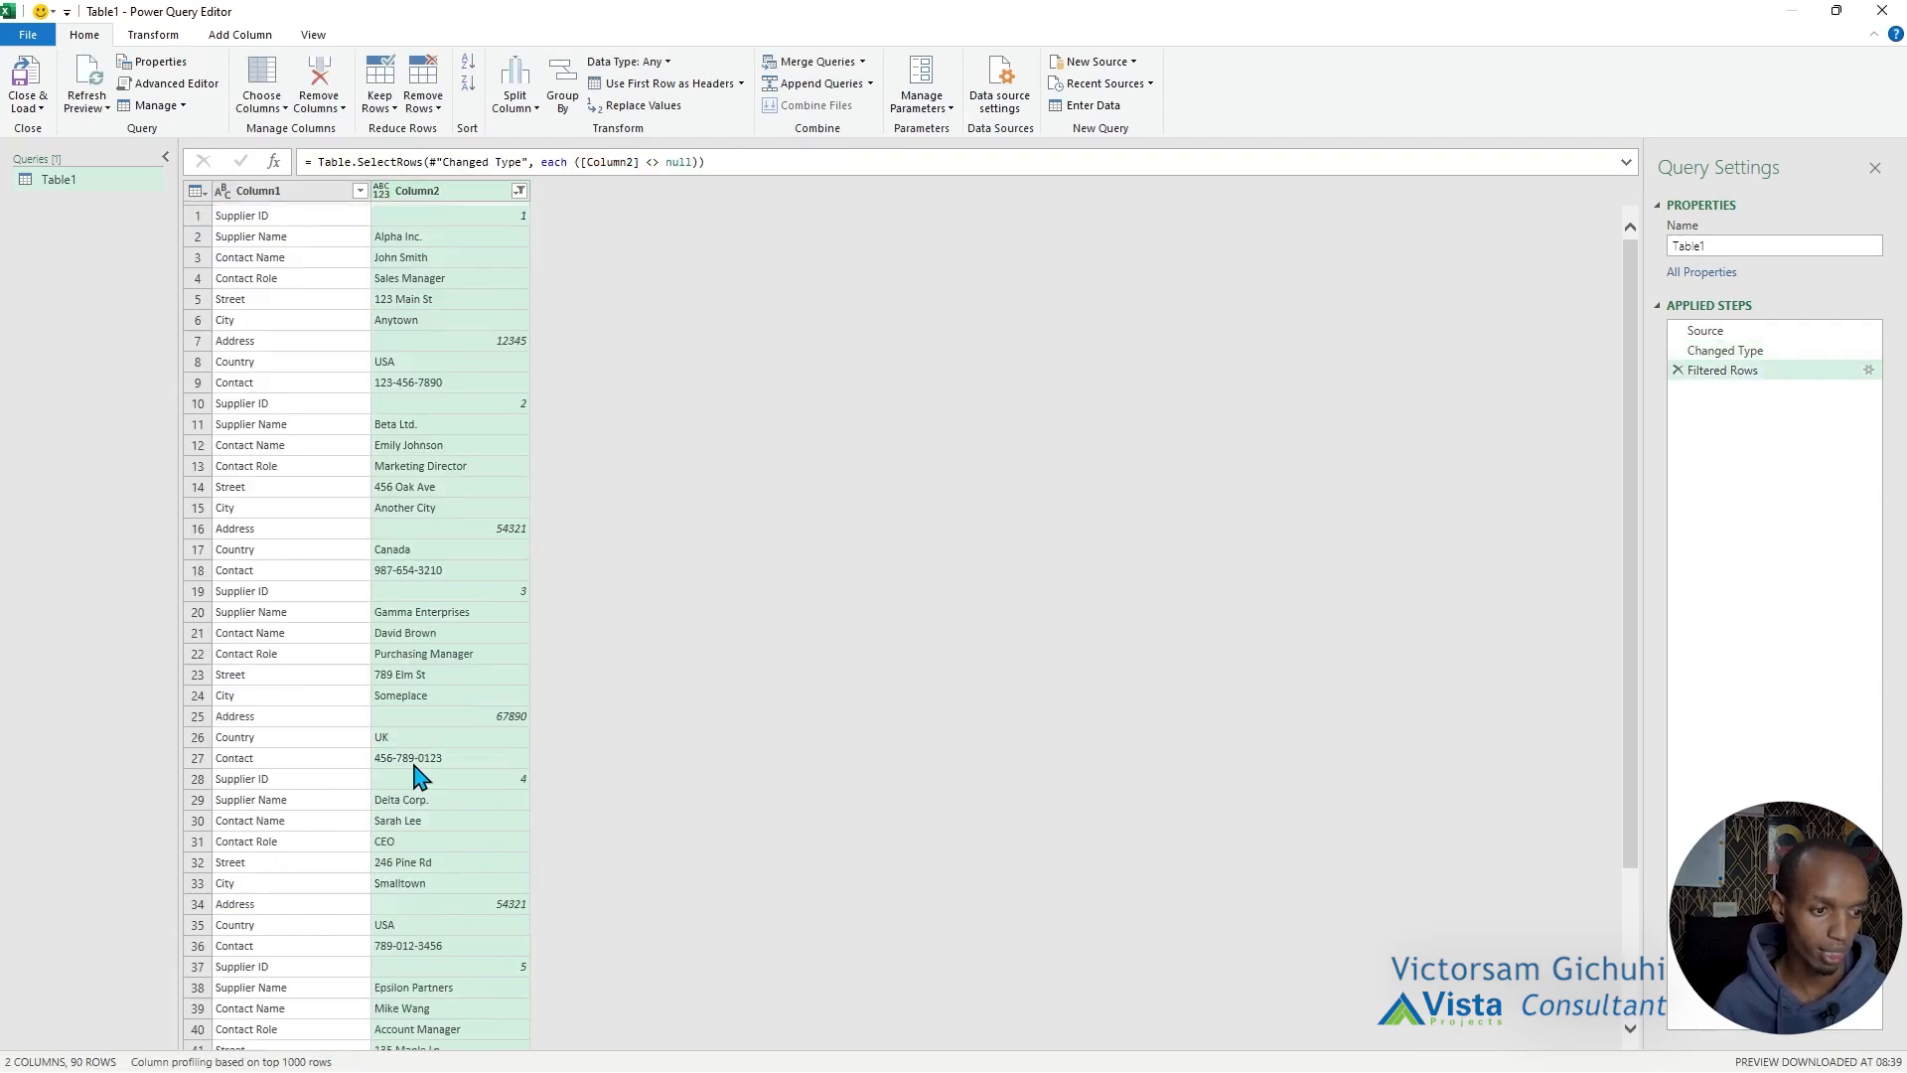
Check Column1's filter values for leftover blanks and examine the rows that make up the first supplier record.
click(359, 192)
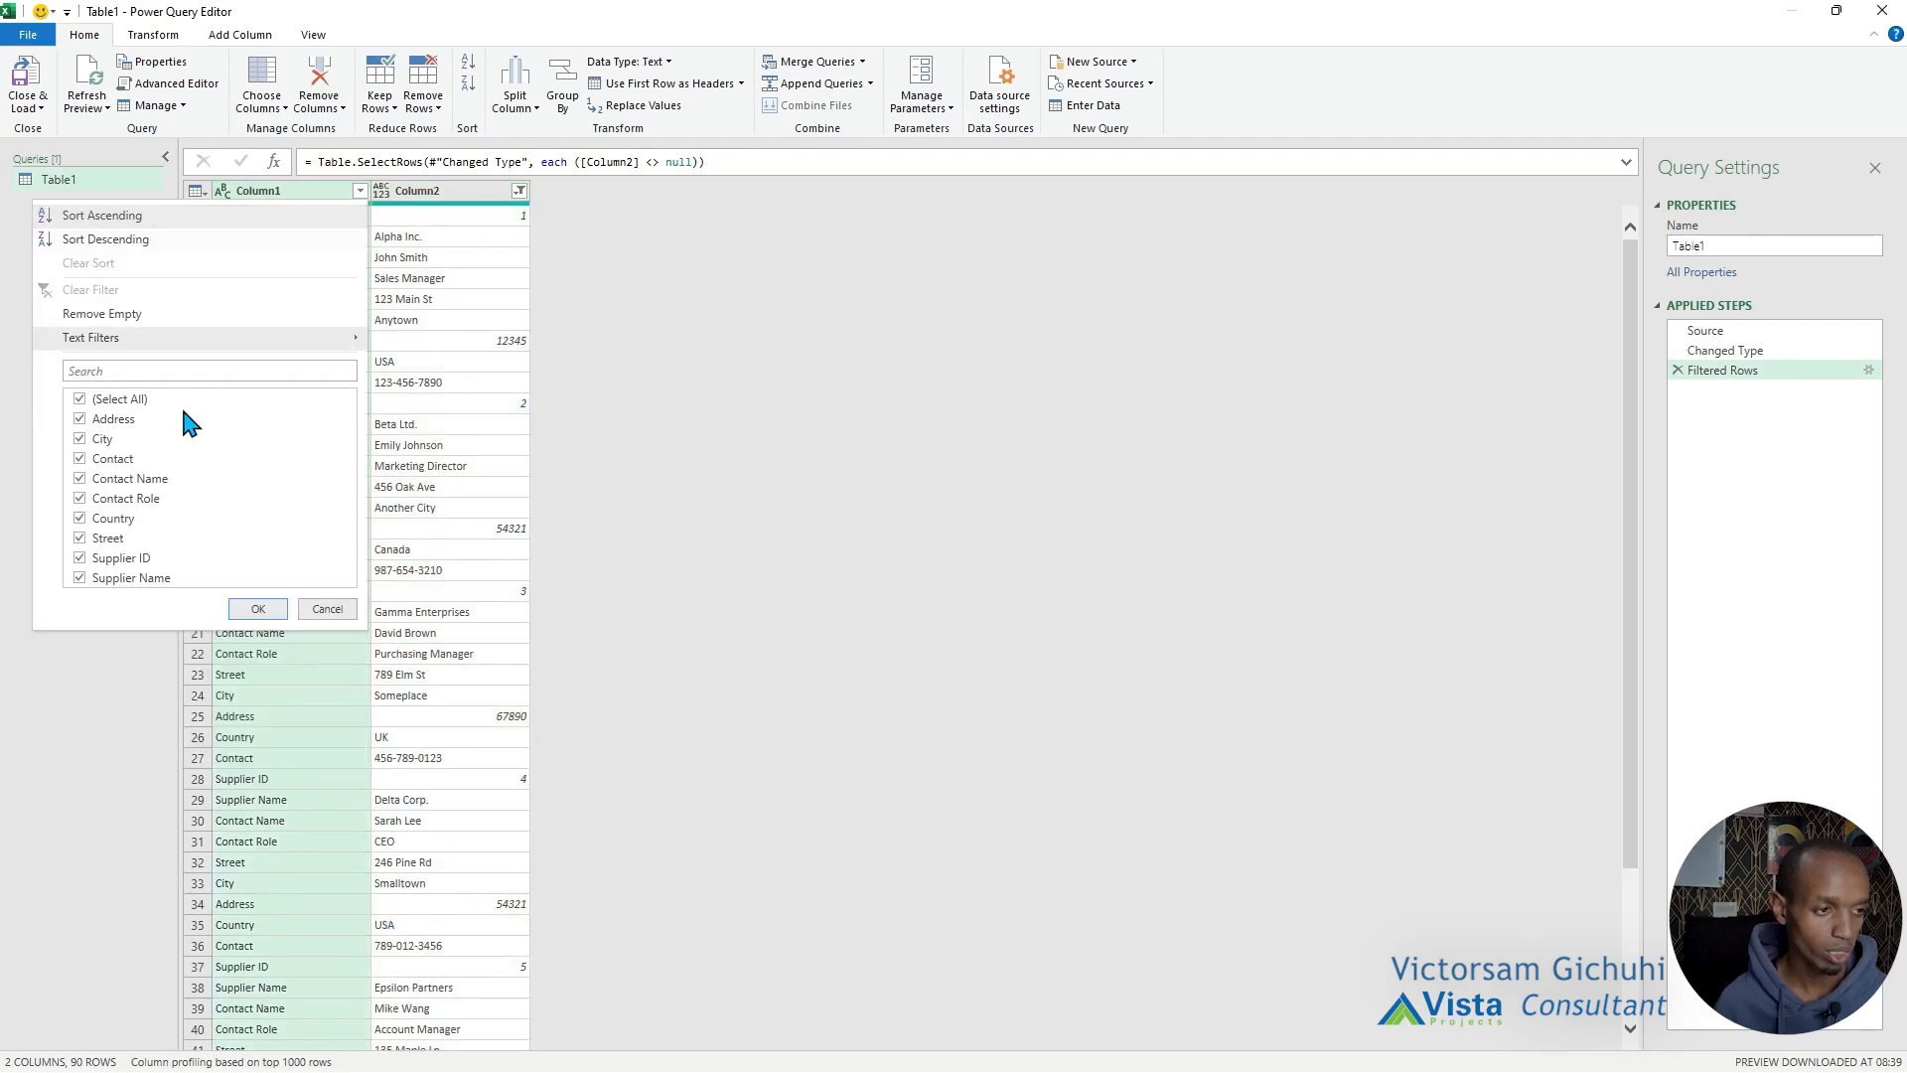
click(258, 609)
scroll(404, 596, down, 10)
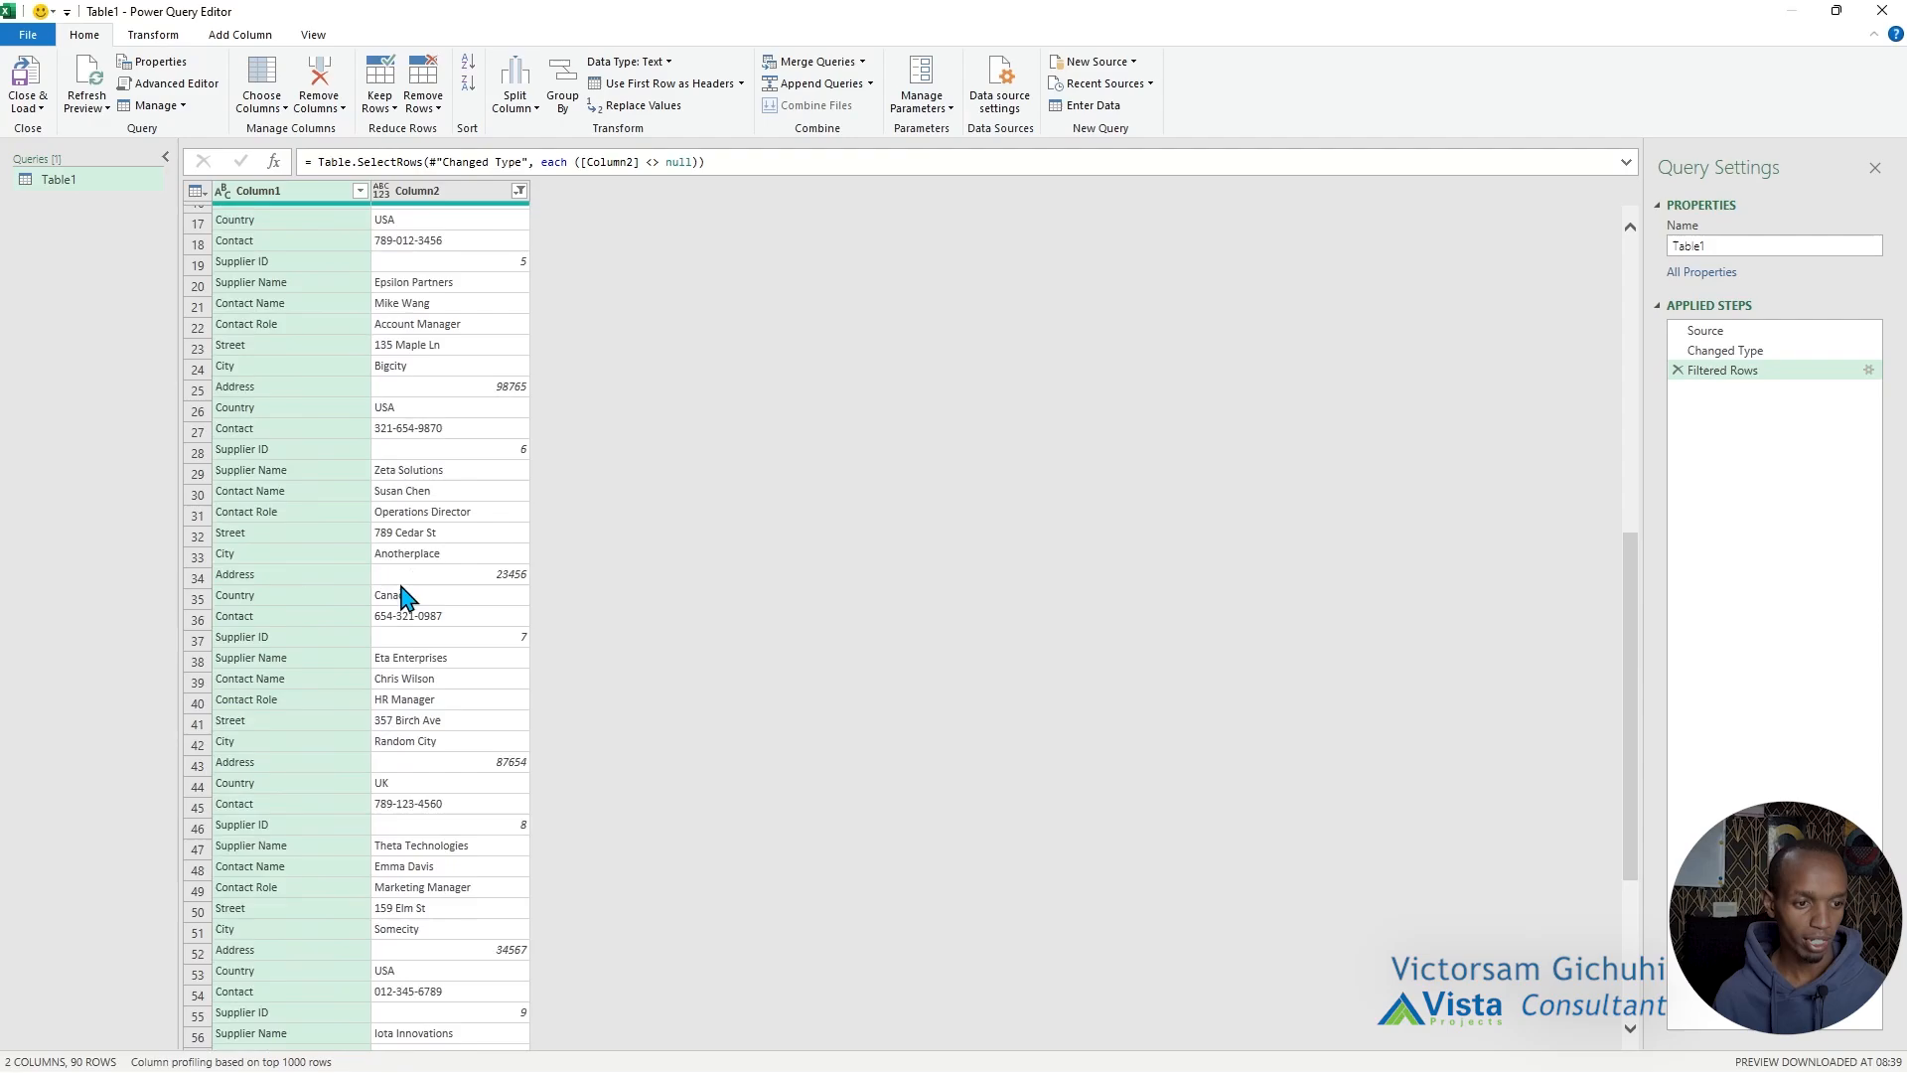
scroll(405, 595, up, 10)
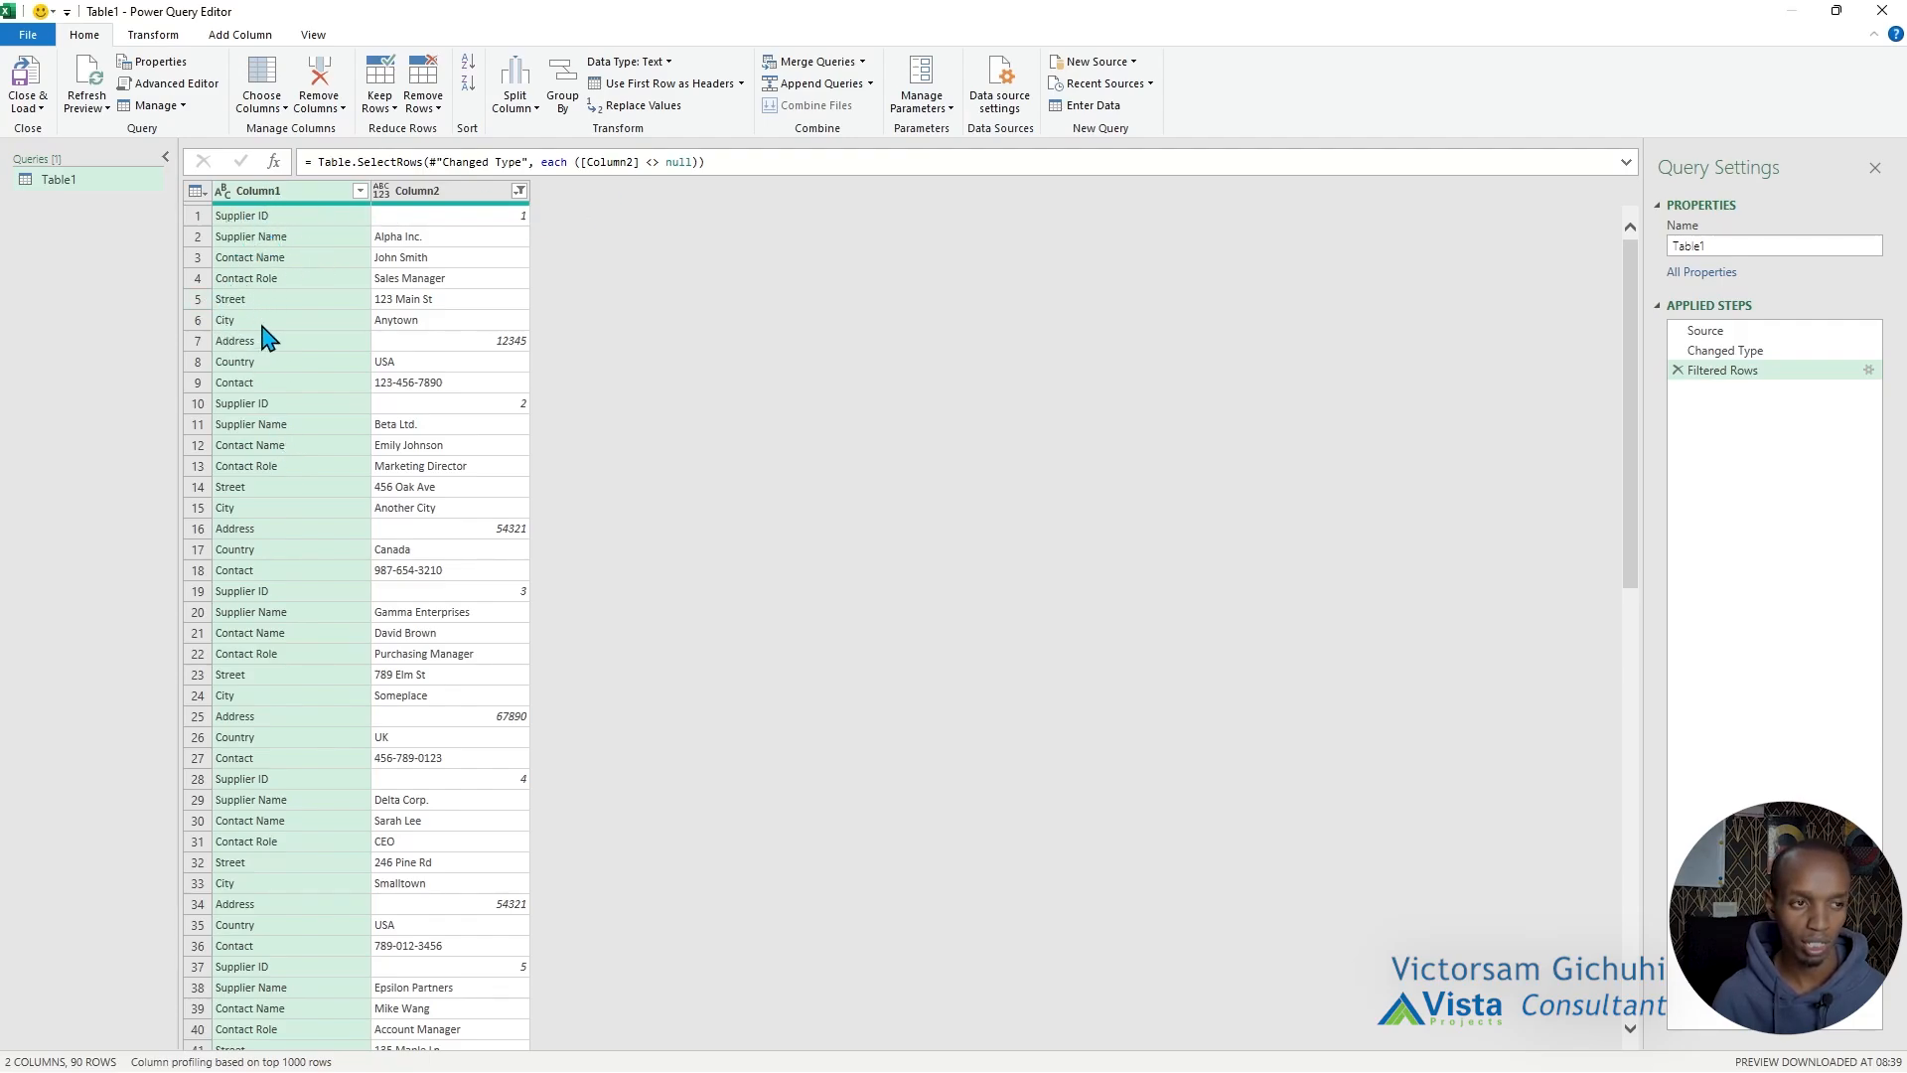
click(191, 217)
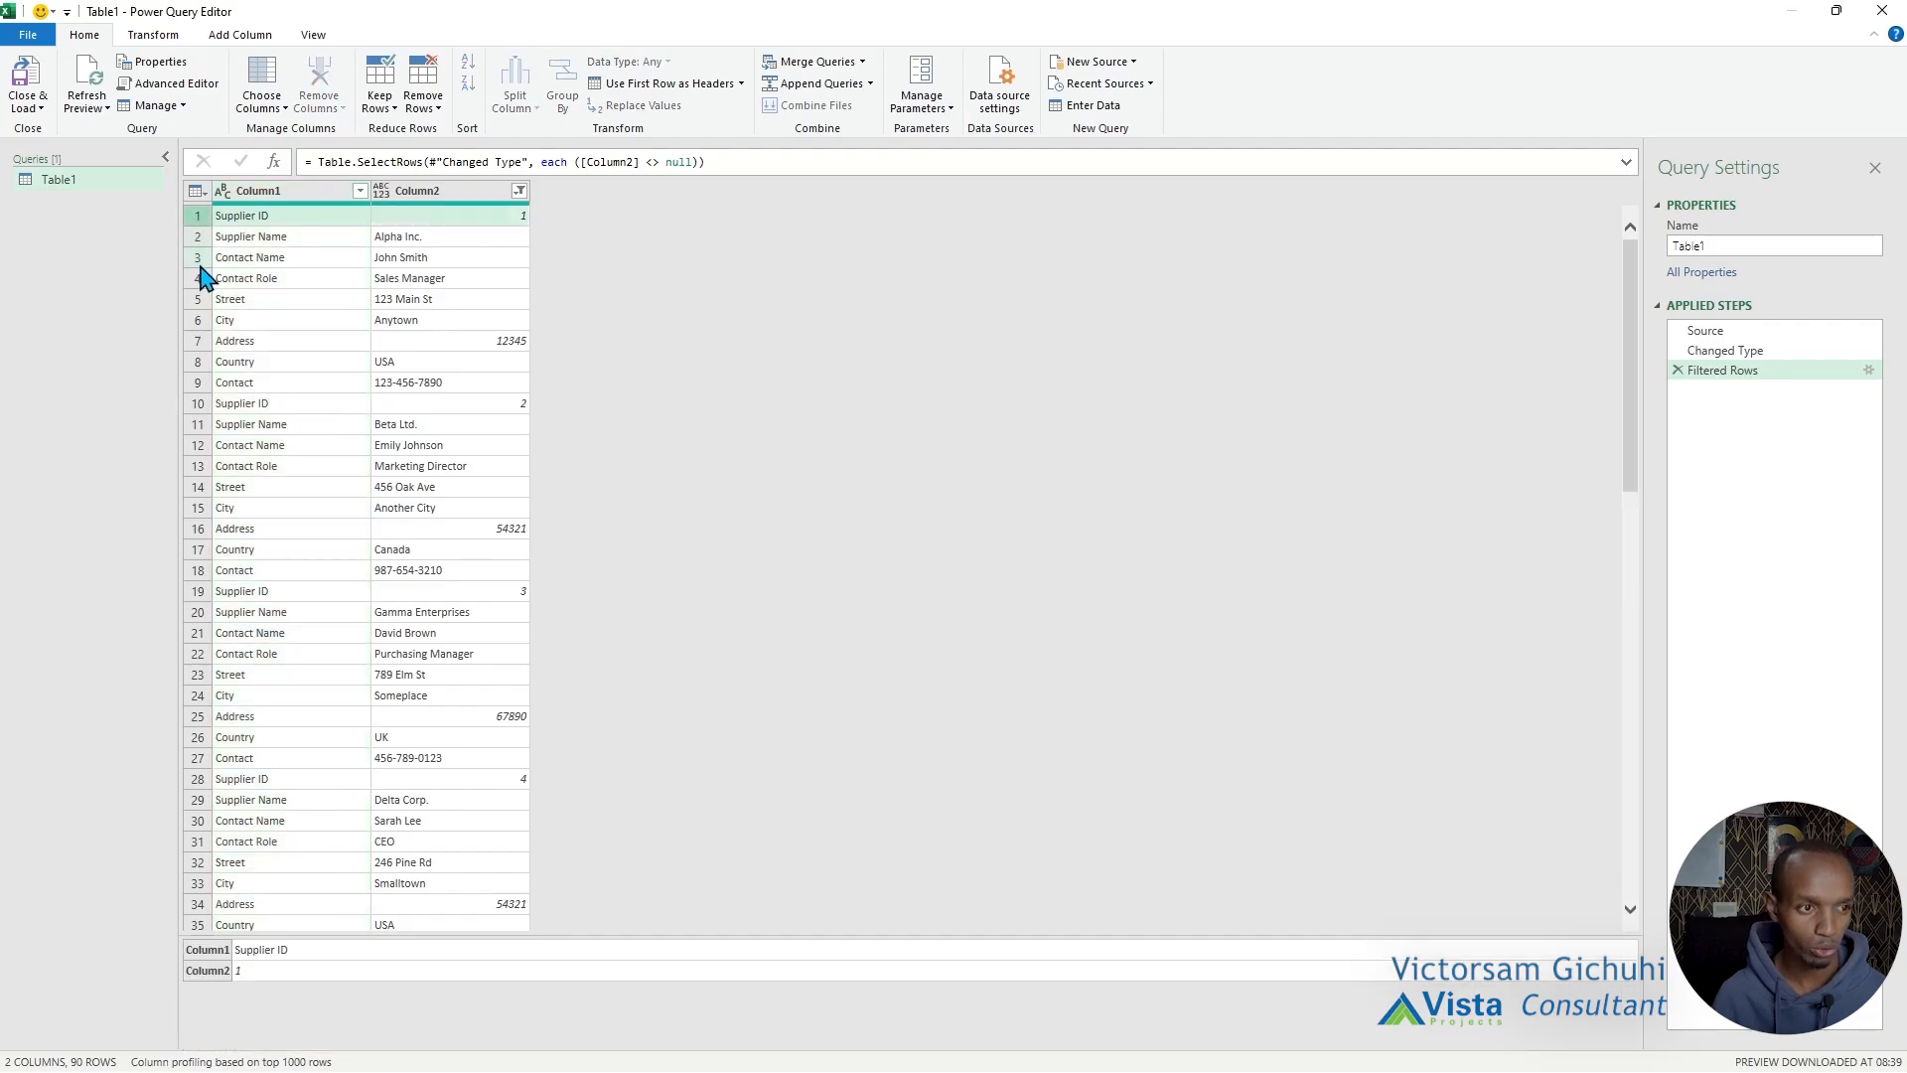
click(198, 385)
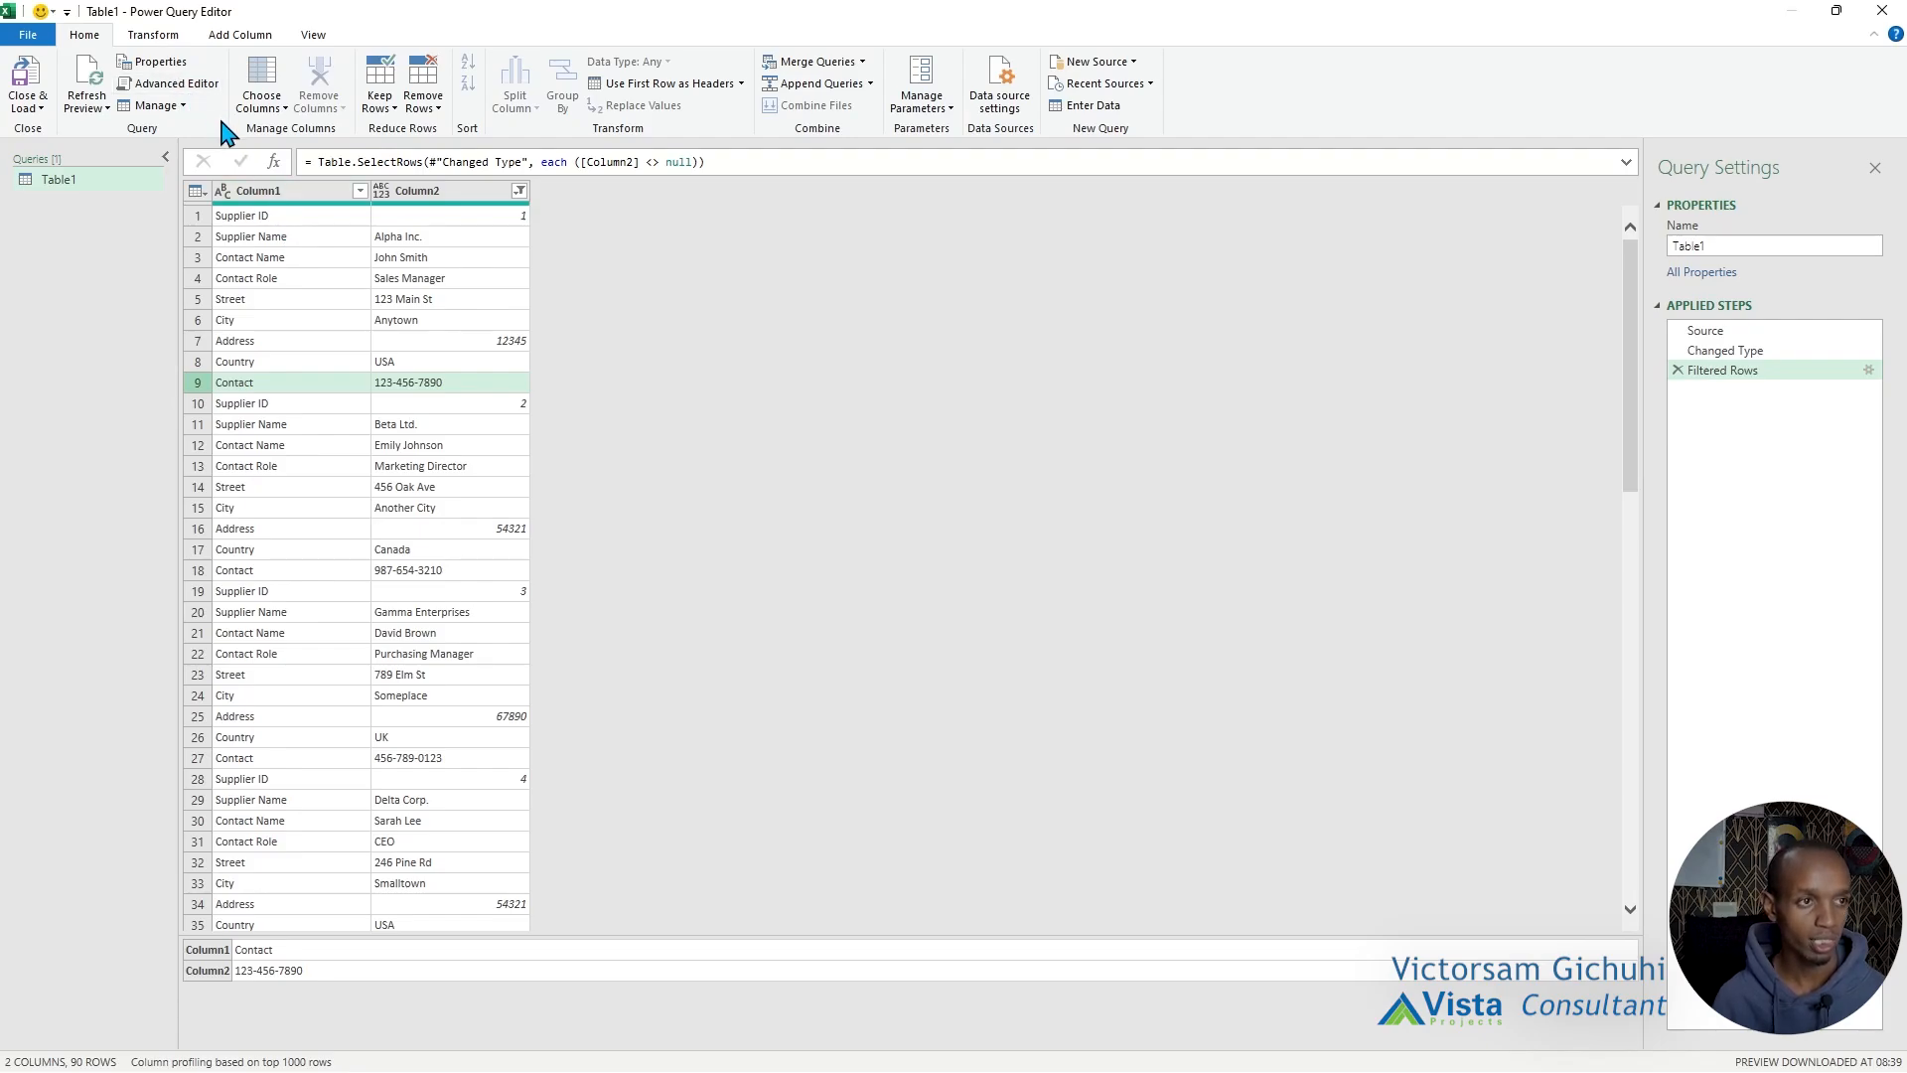
Add an index column starting from 1 to the supplier rows.
click(244, 38)
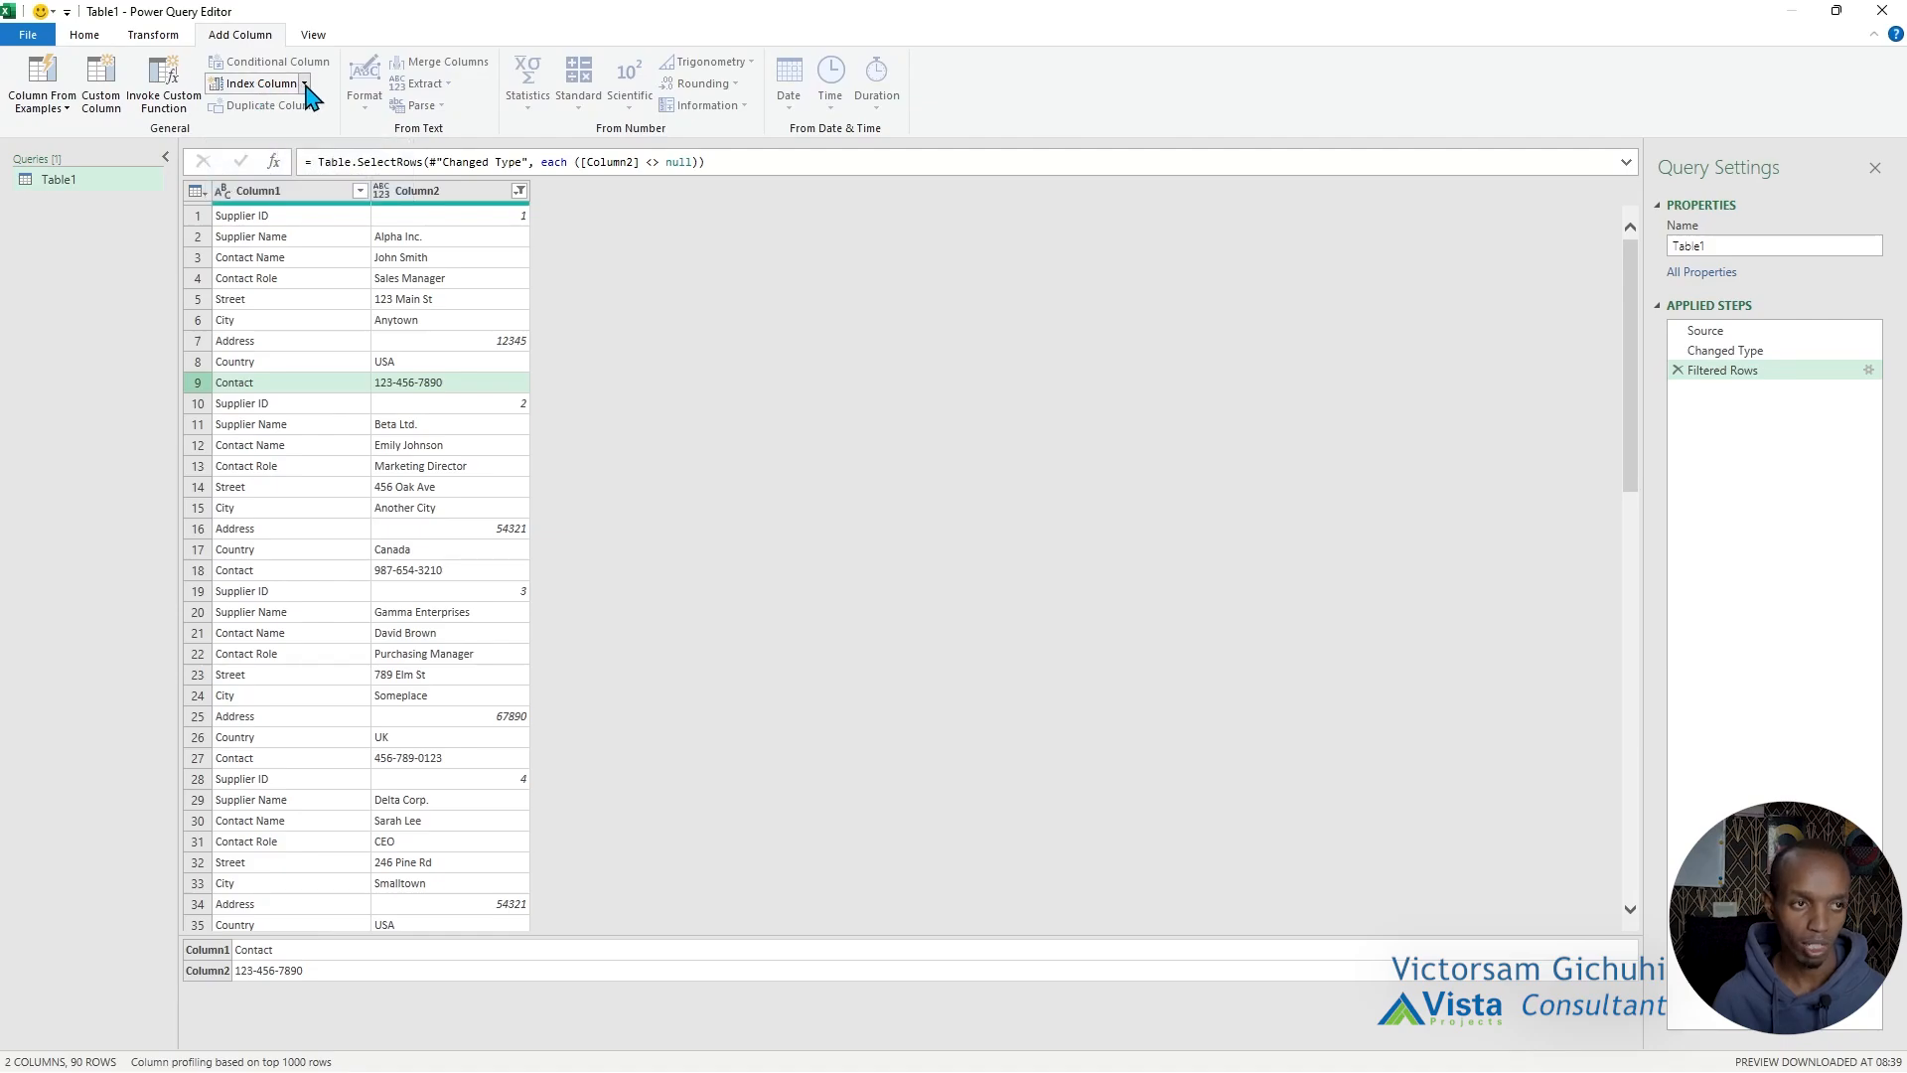
click(304, 83)
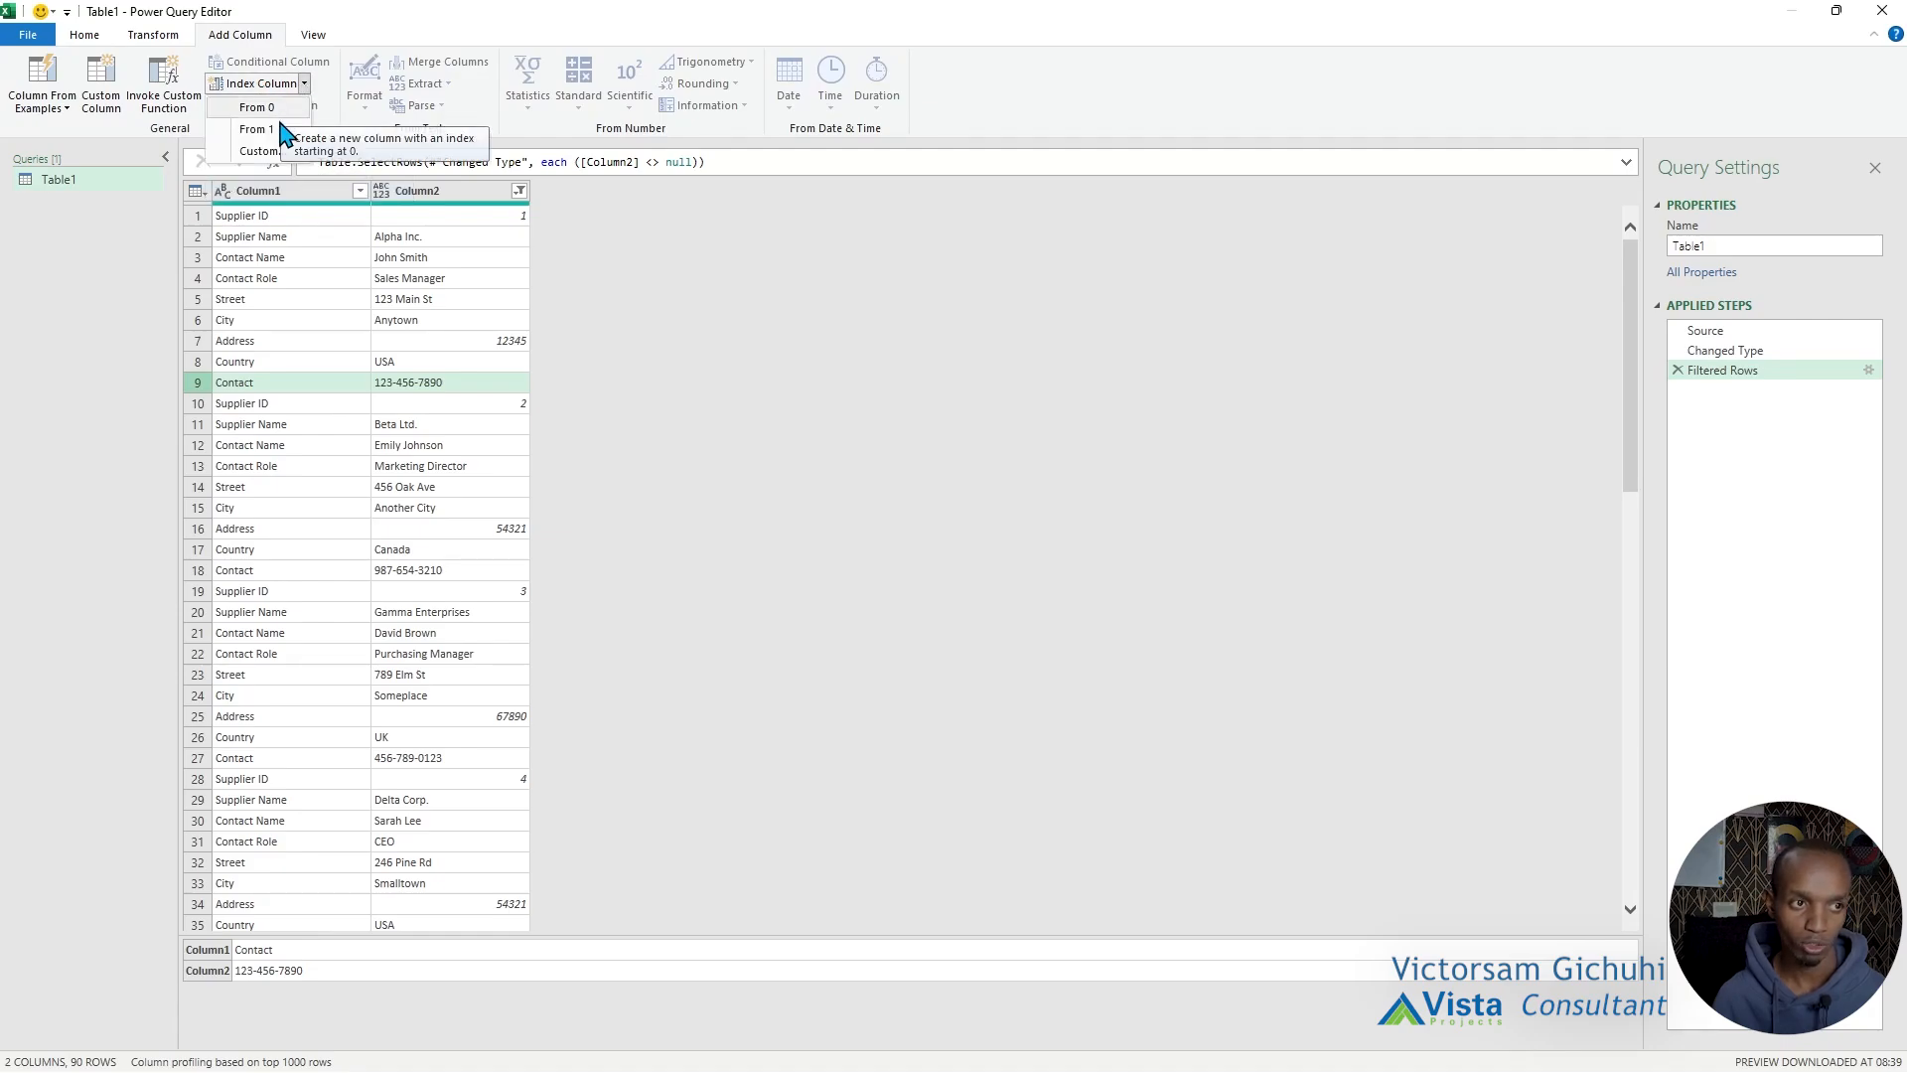
click(283, 134)
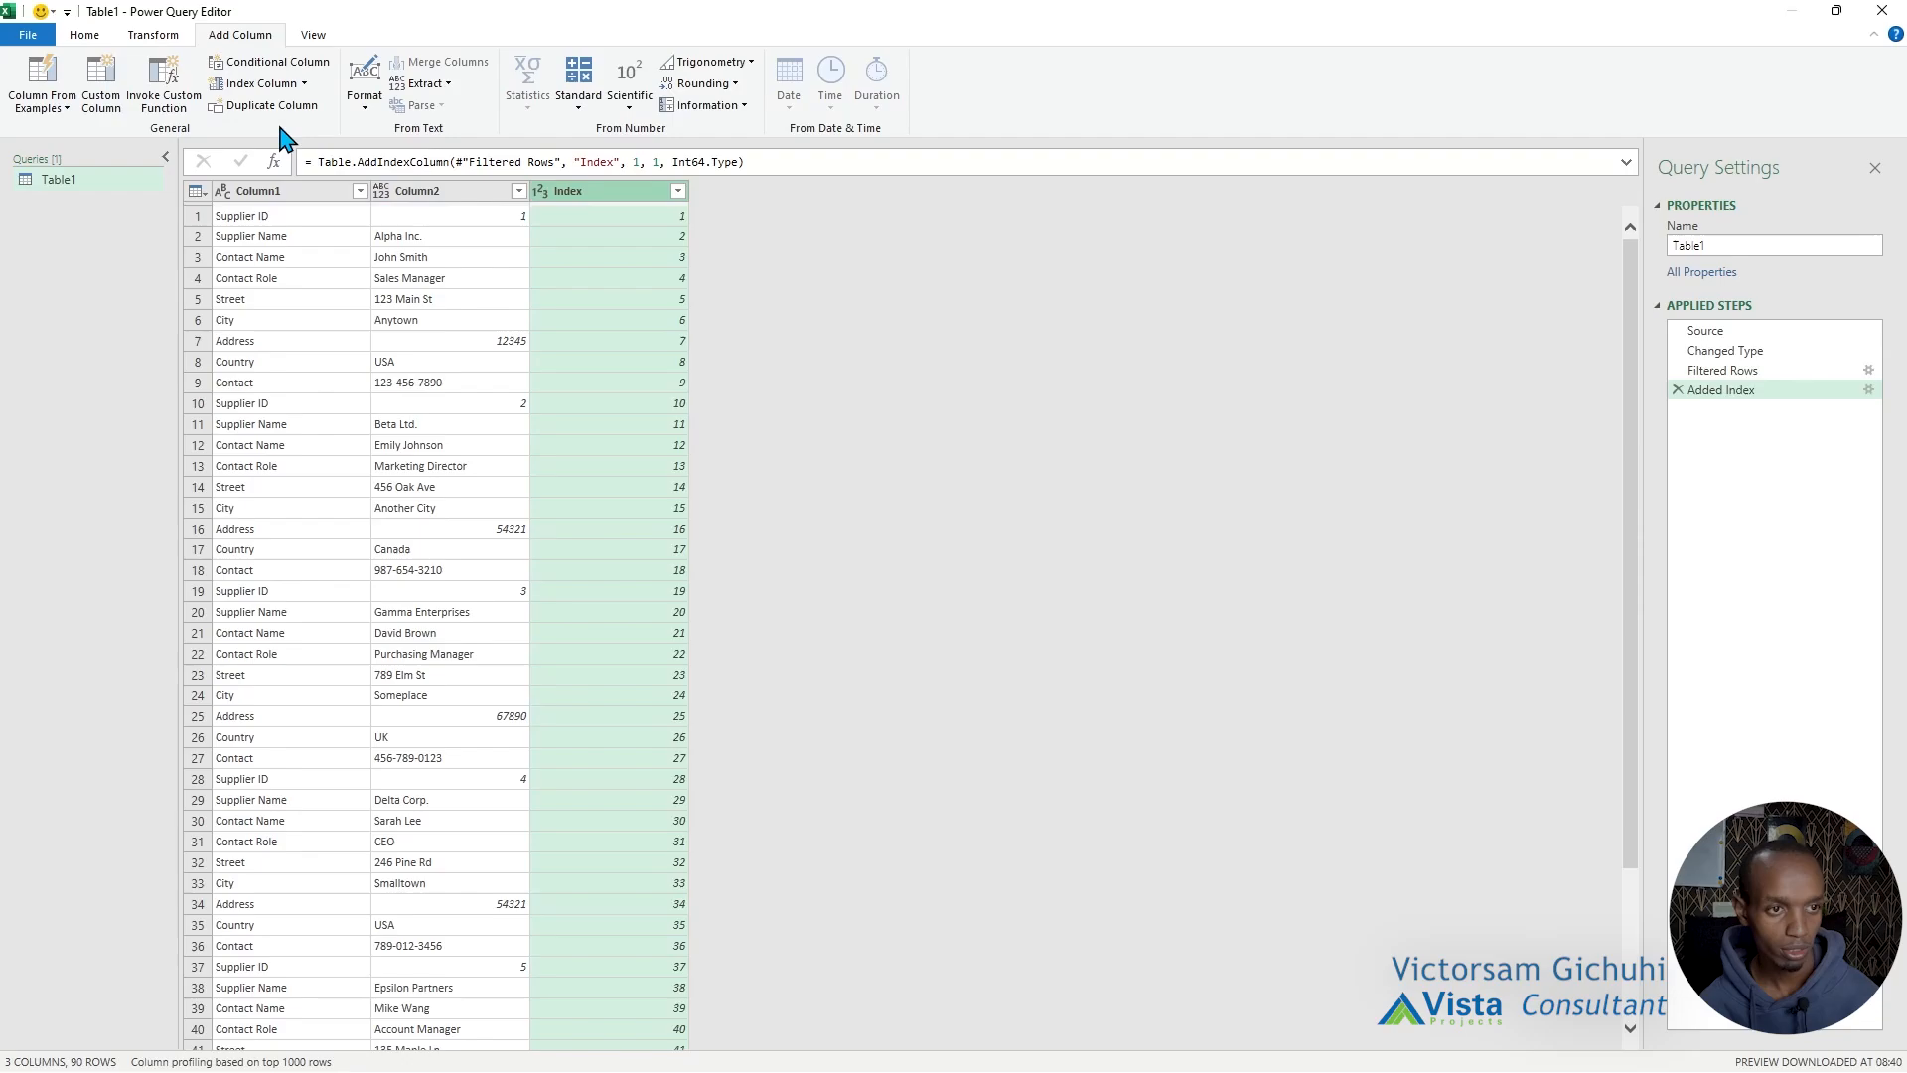
Pivot Column1 into new columns using Column2 as the values column, with the aggregate function set to Don't Aggregate.
click(288, 191)
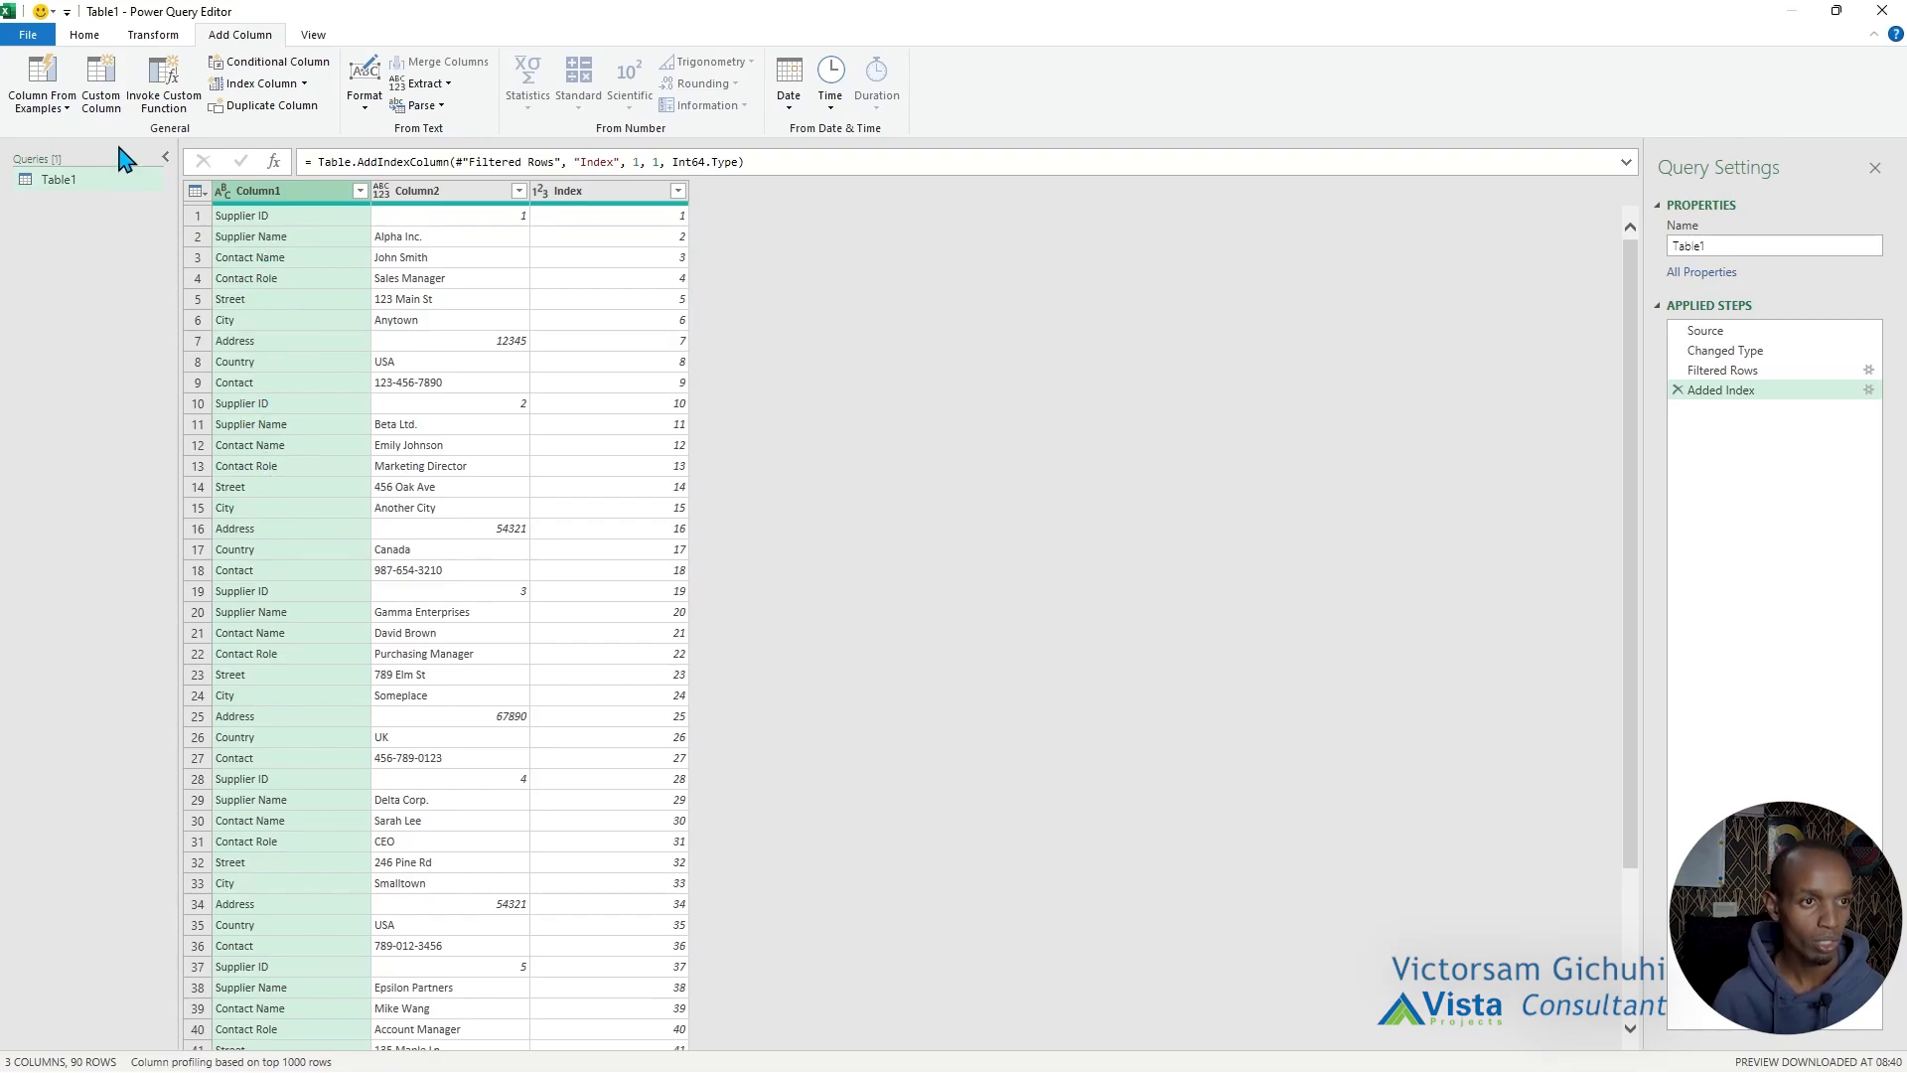
click(153, 35)
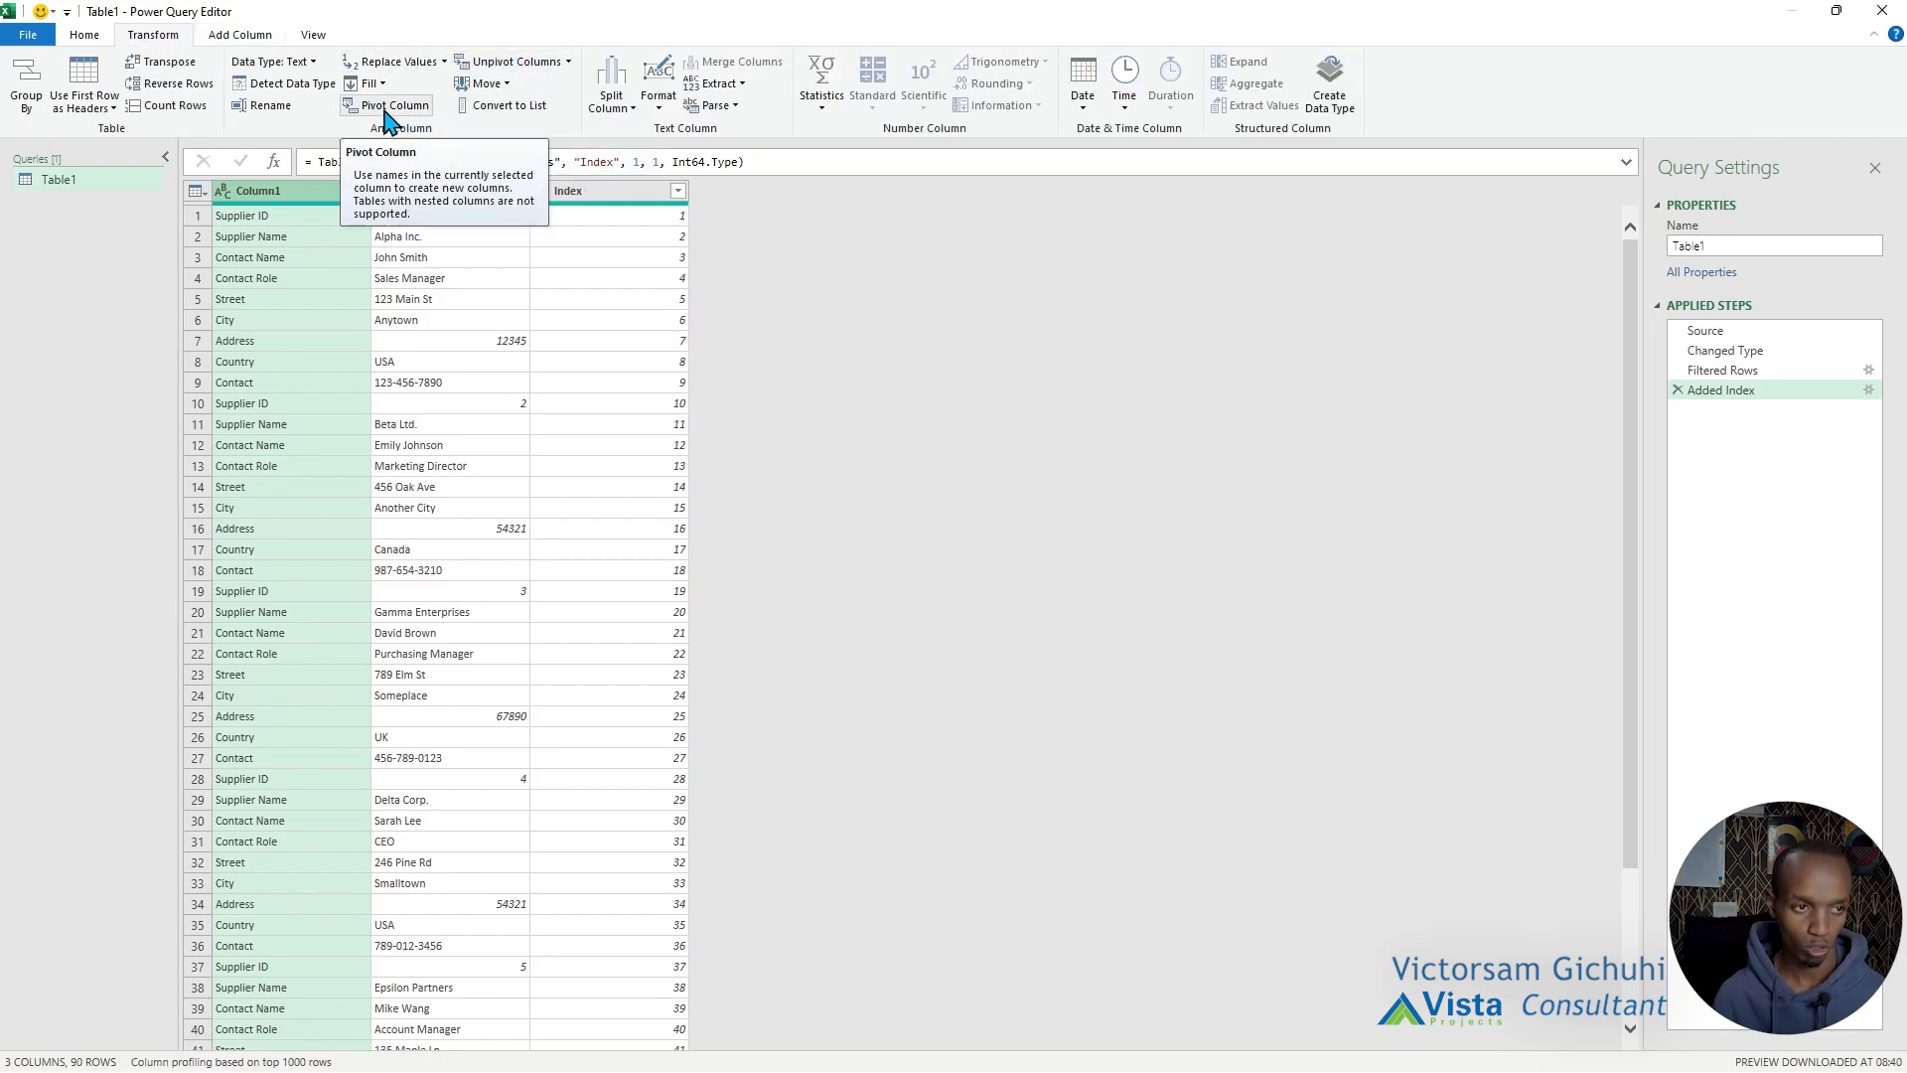
click(387, 112)
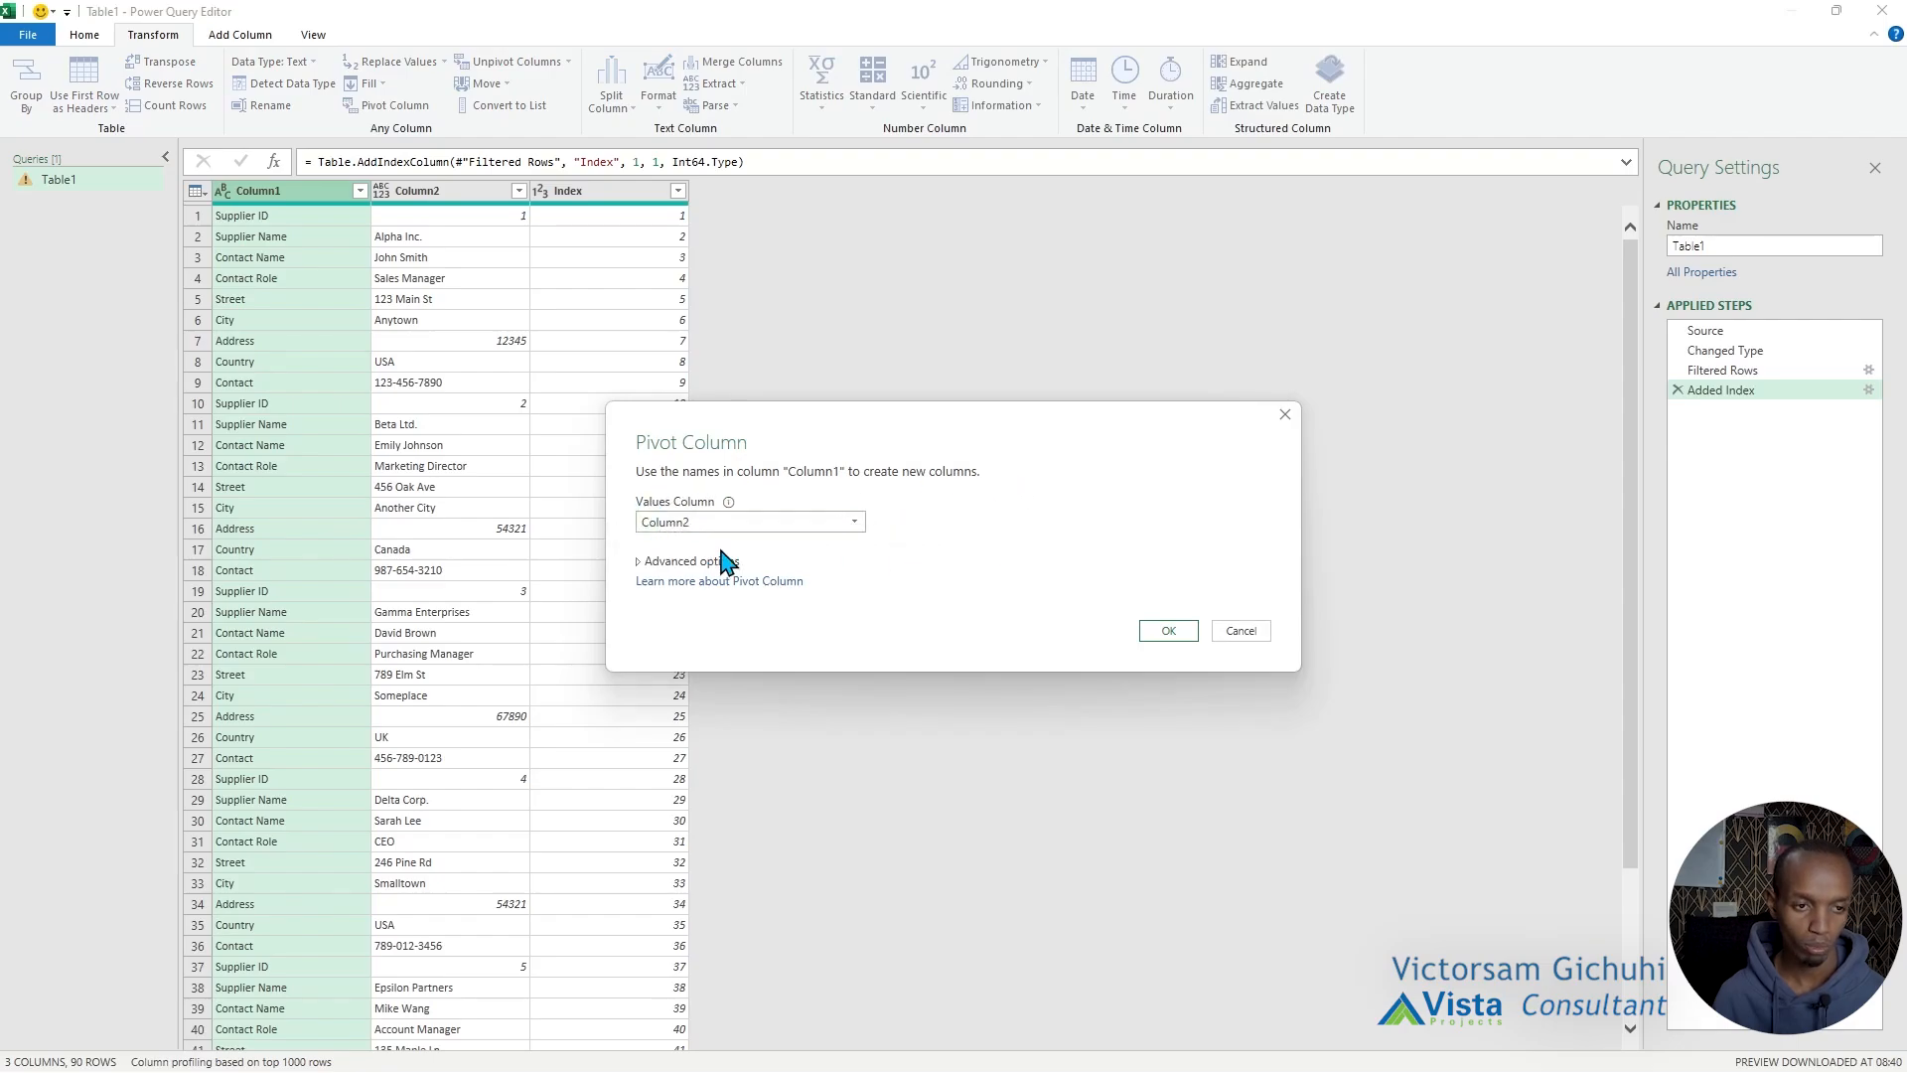
click(757, 523)
click(684, 544)
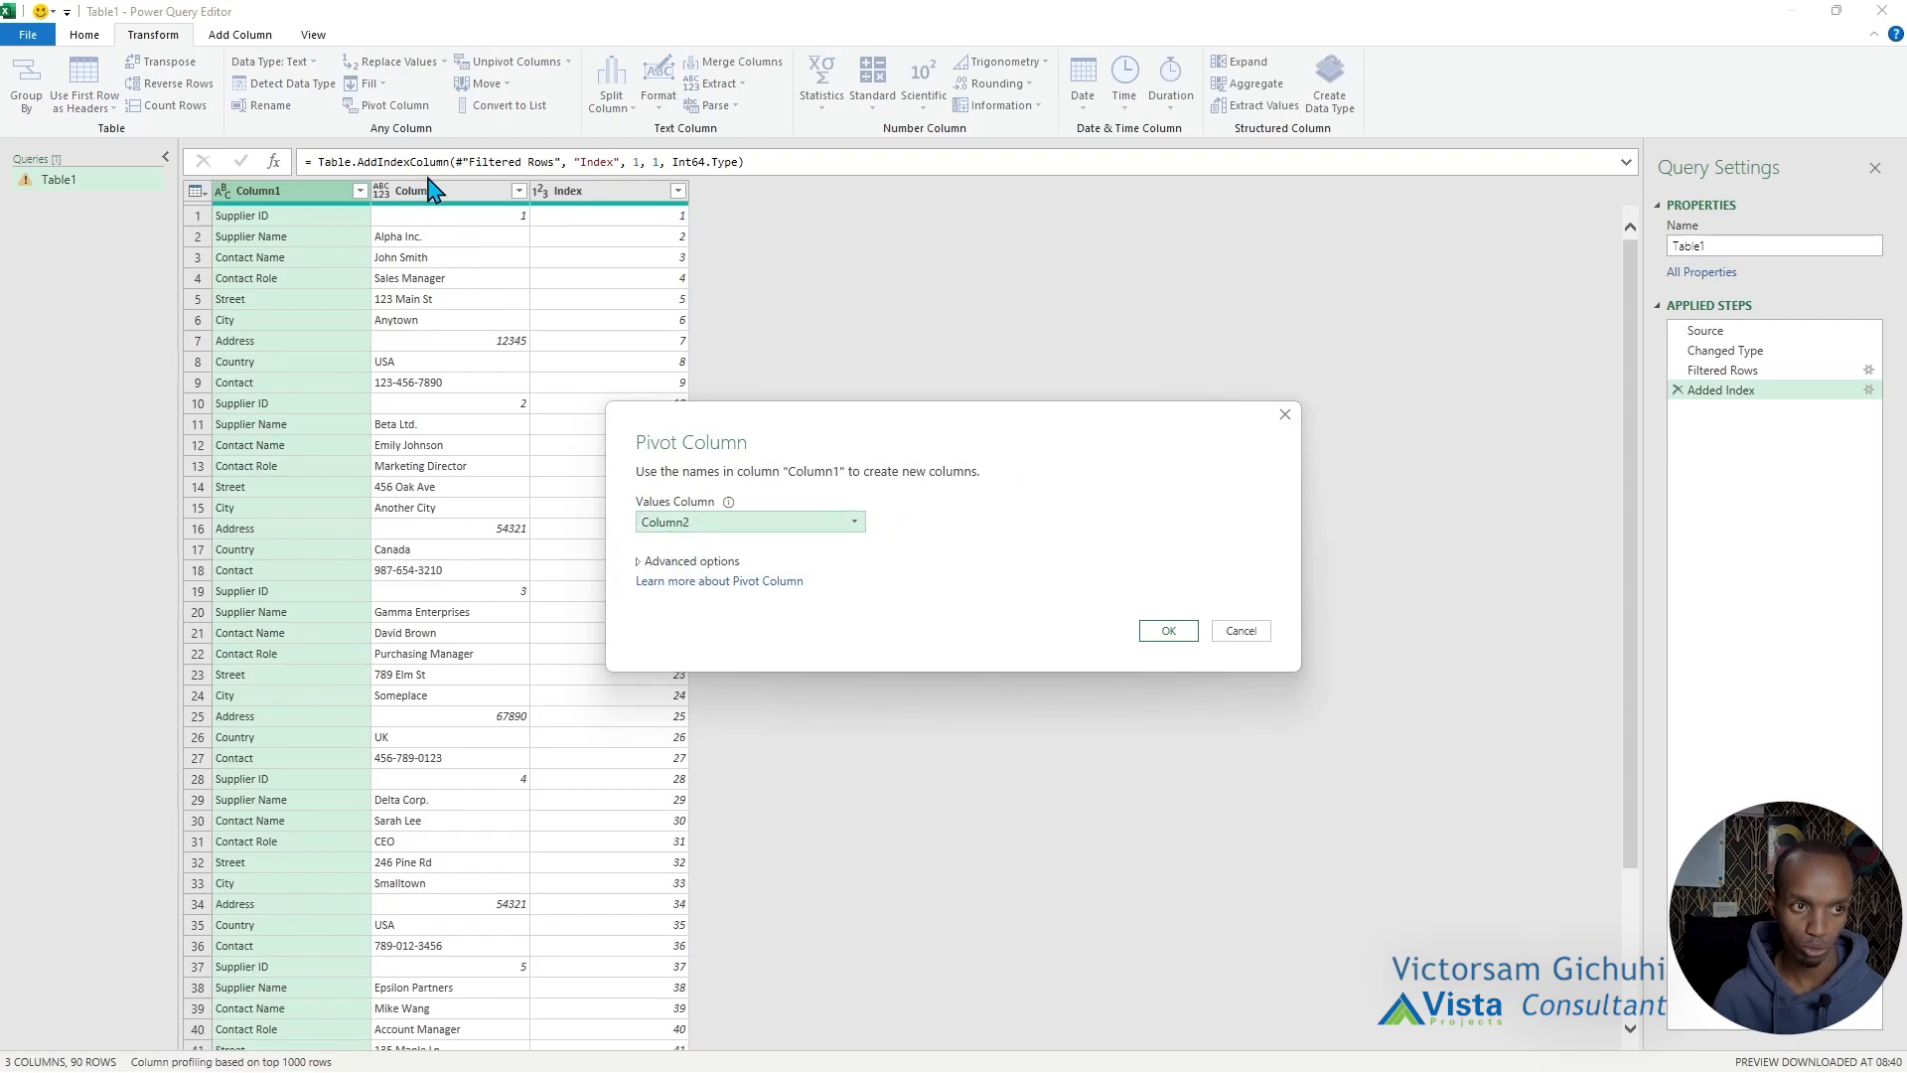
click(680, 561)
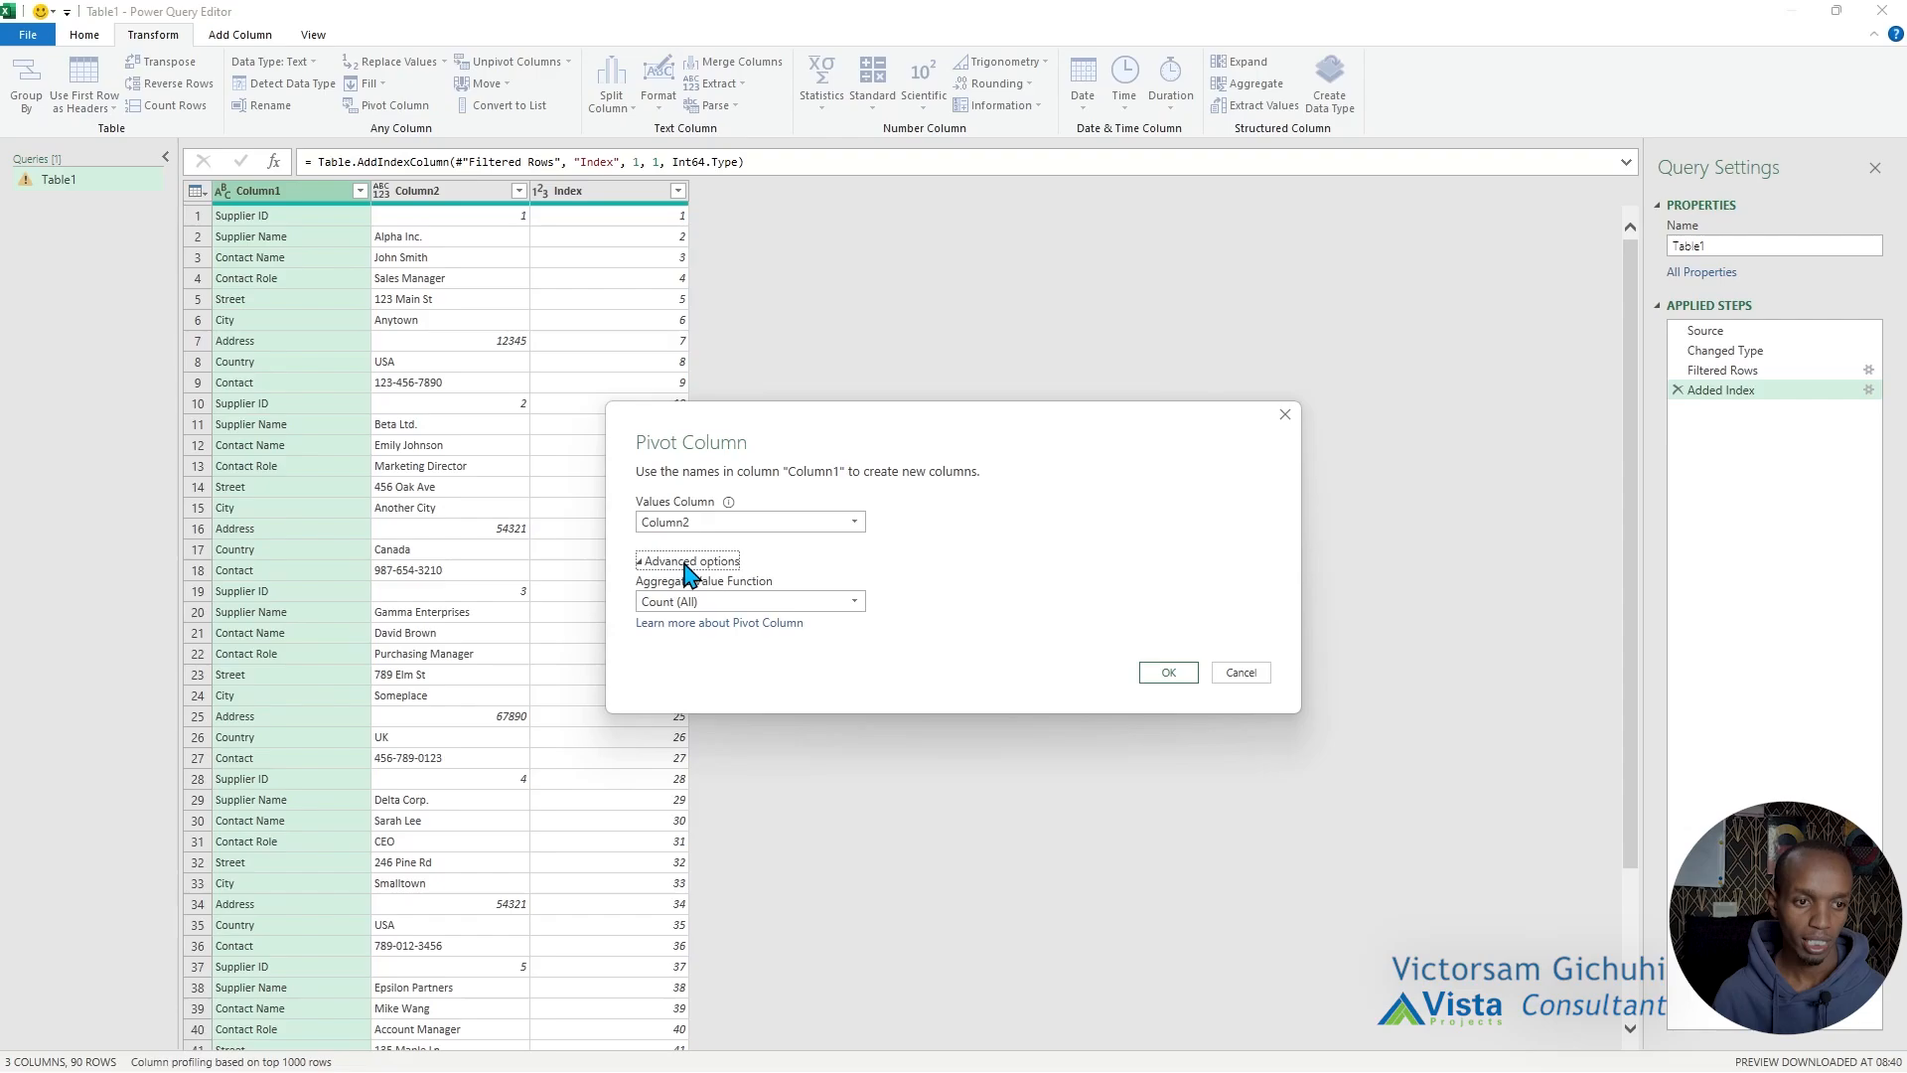
click(719, 602)
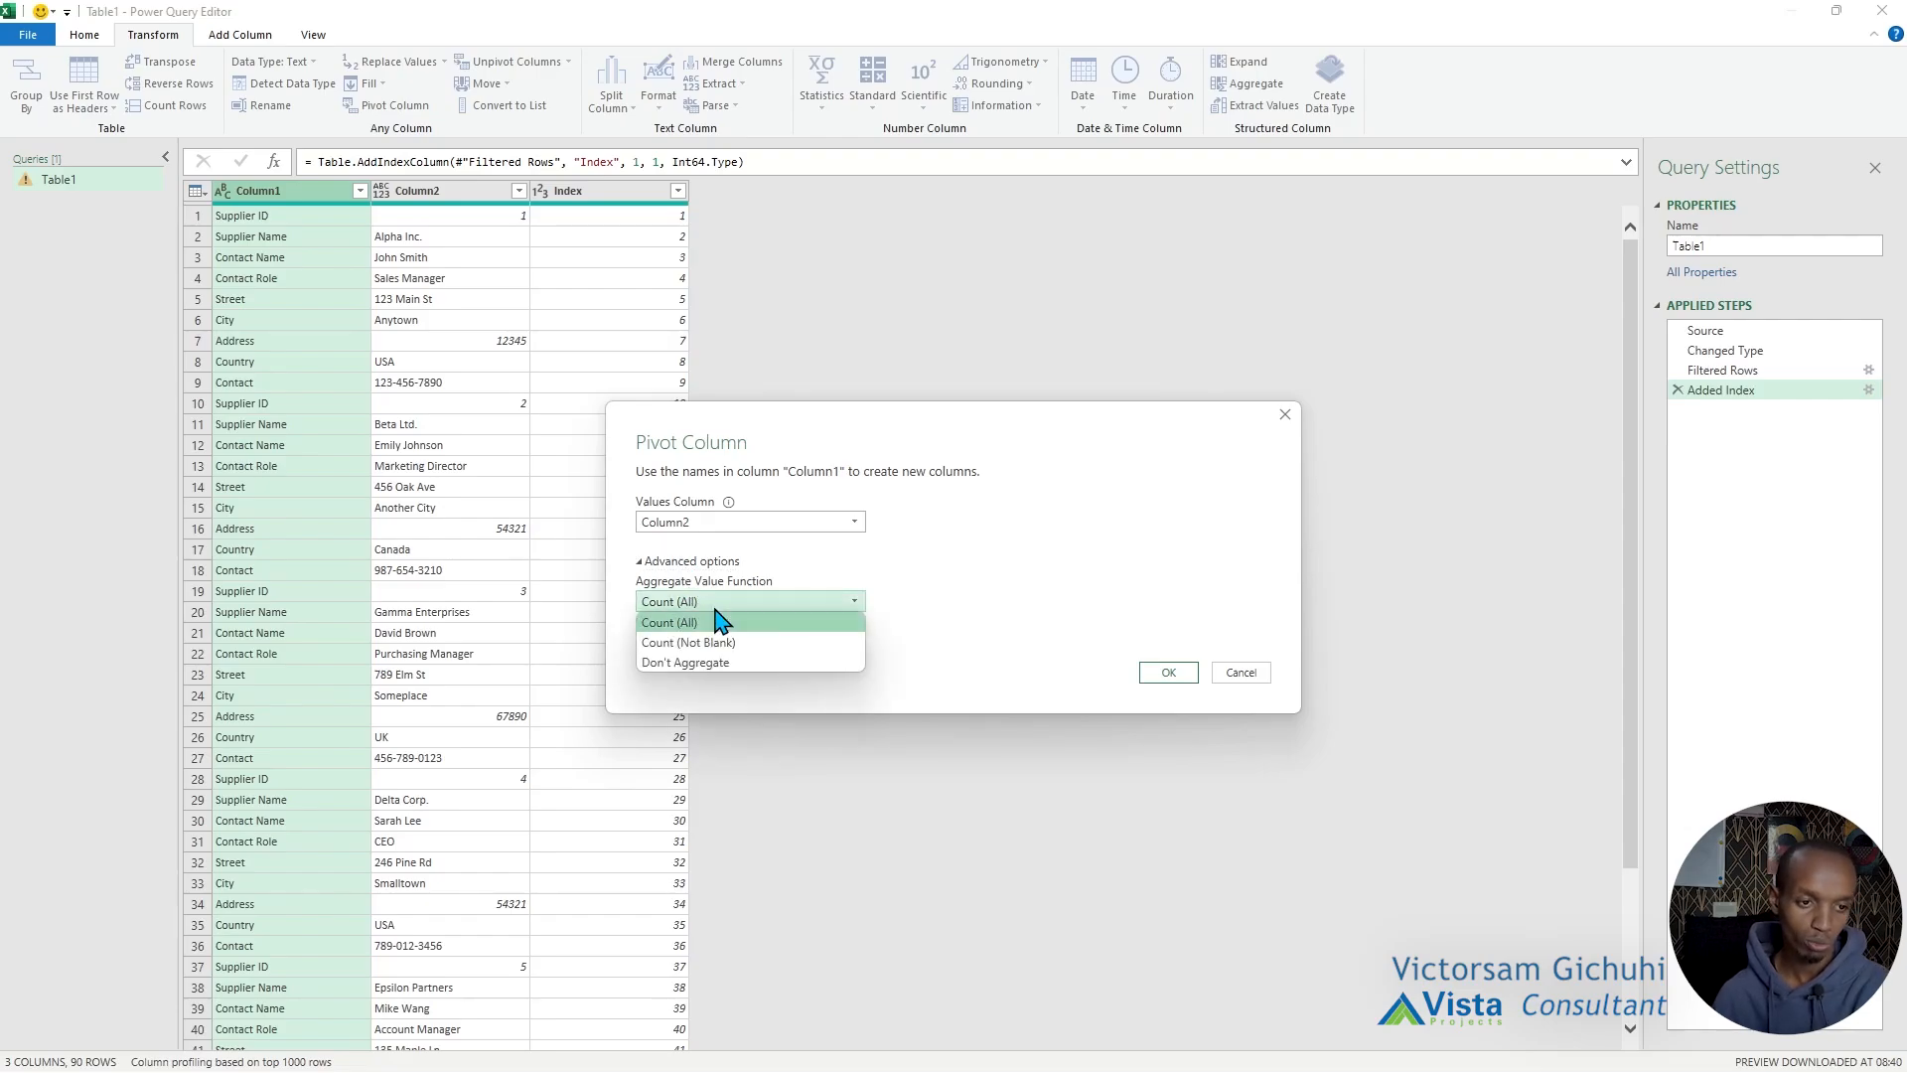
click(701, 664)
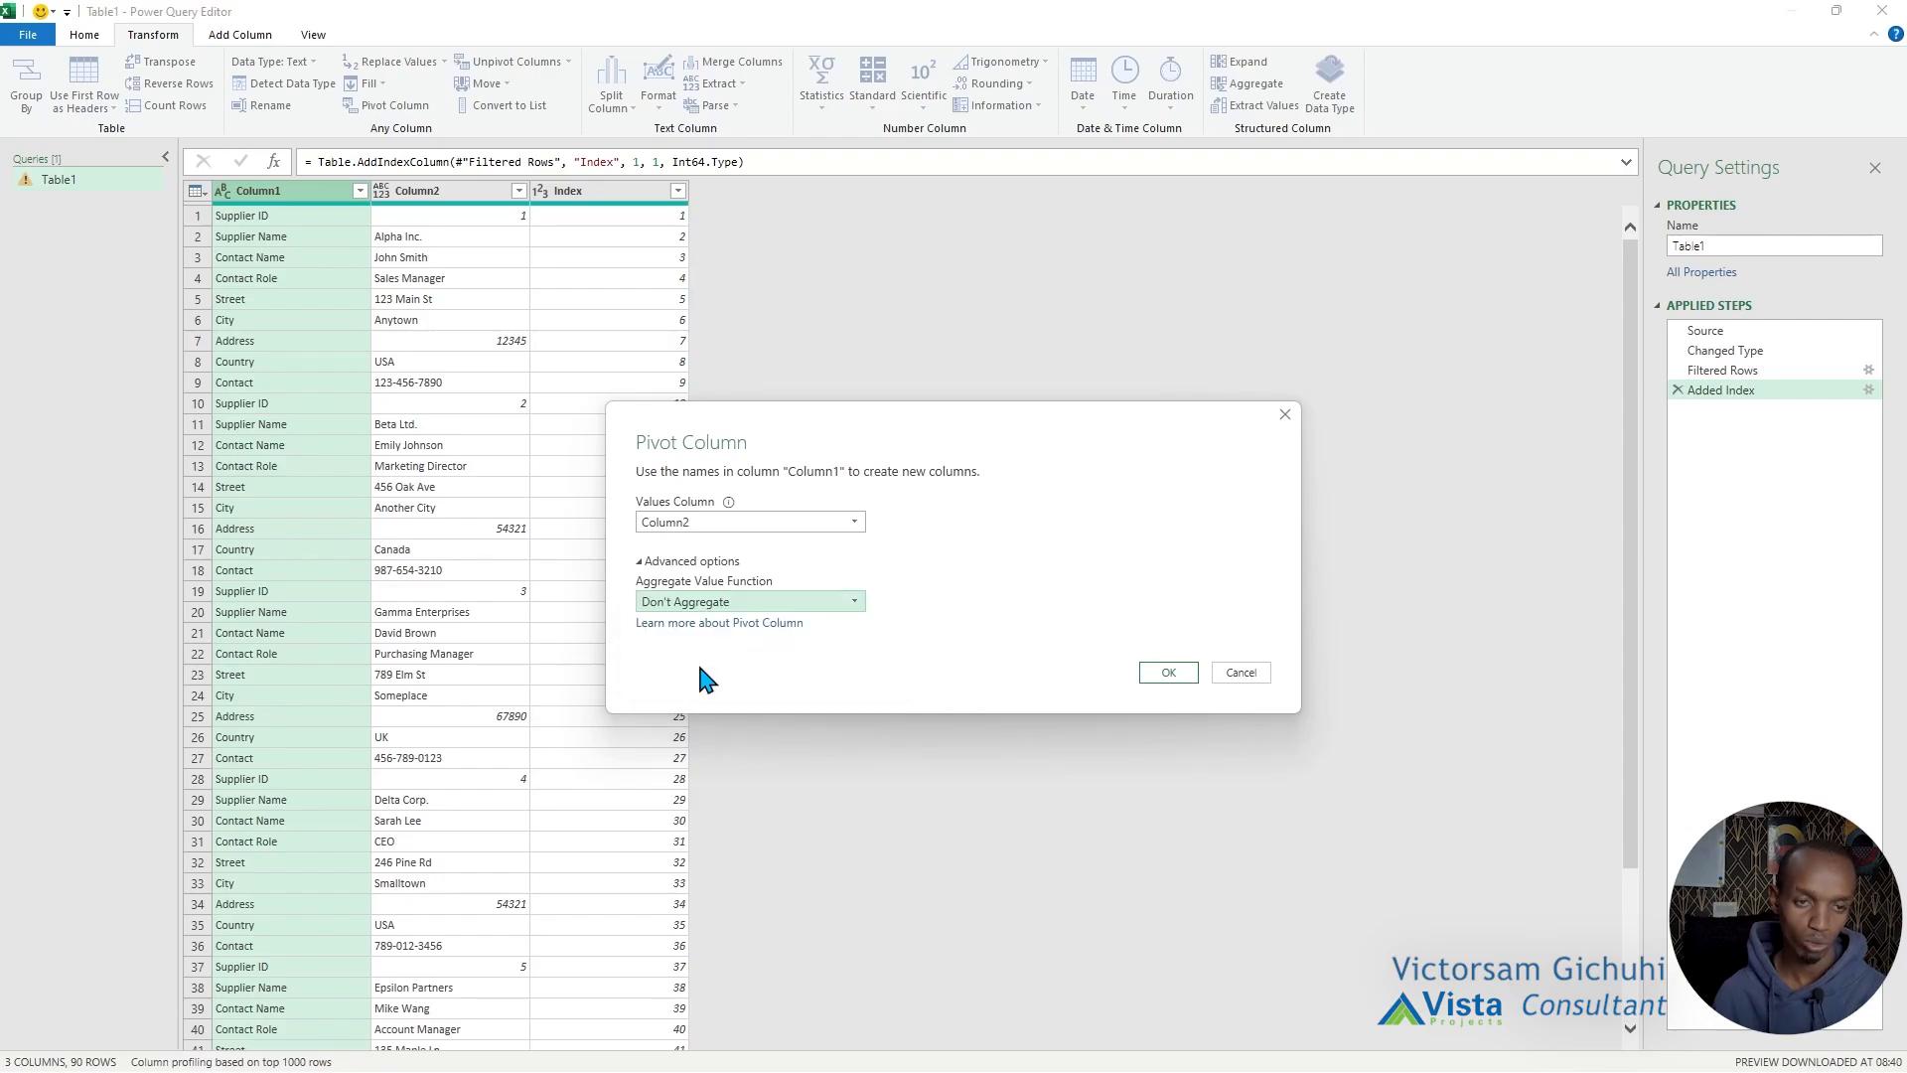
click(1165, 673)
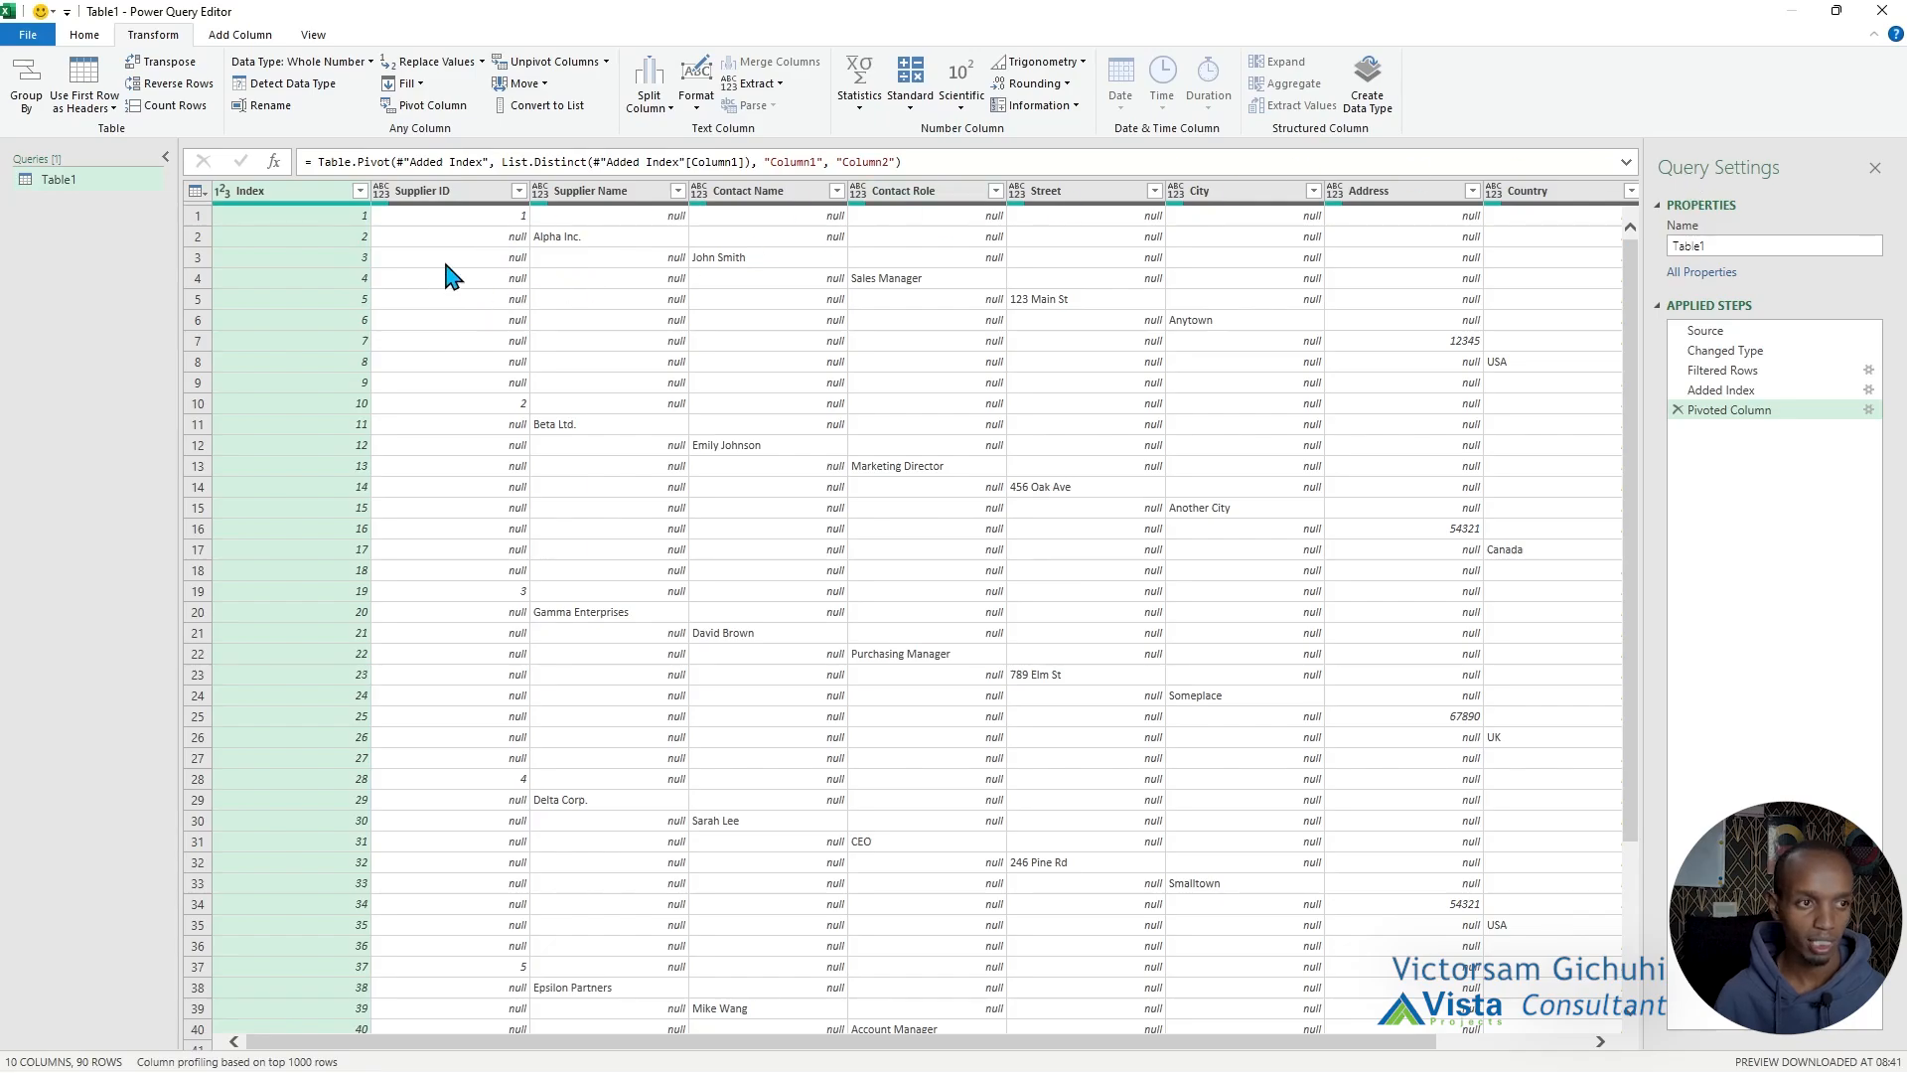
Collapse the query list and review the pivoted columns one by one, from Supplier ID through Contact.
click(165, 159)
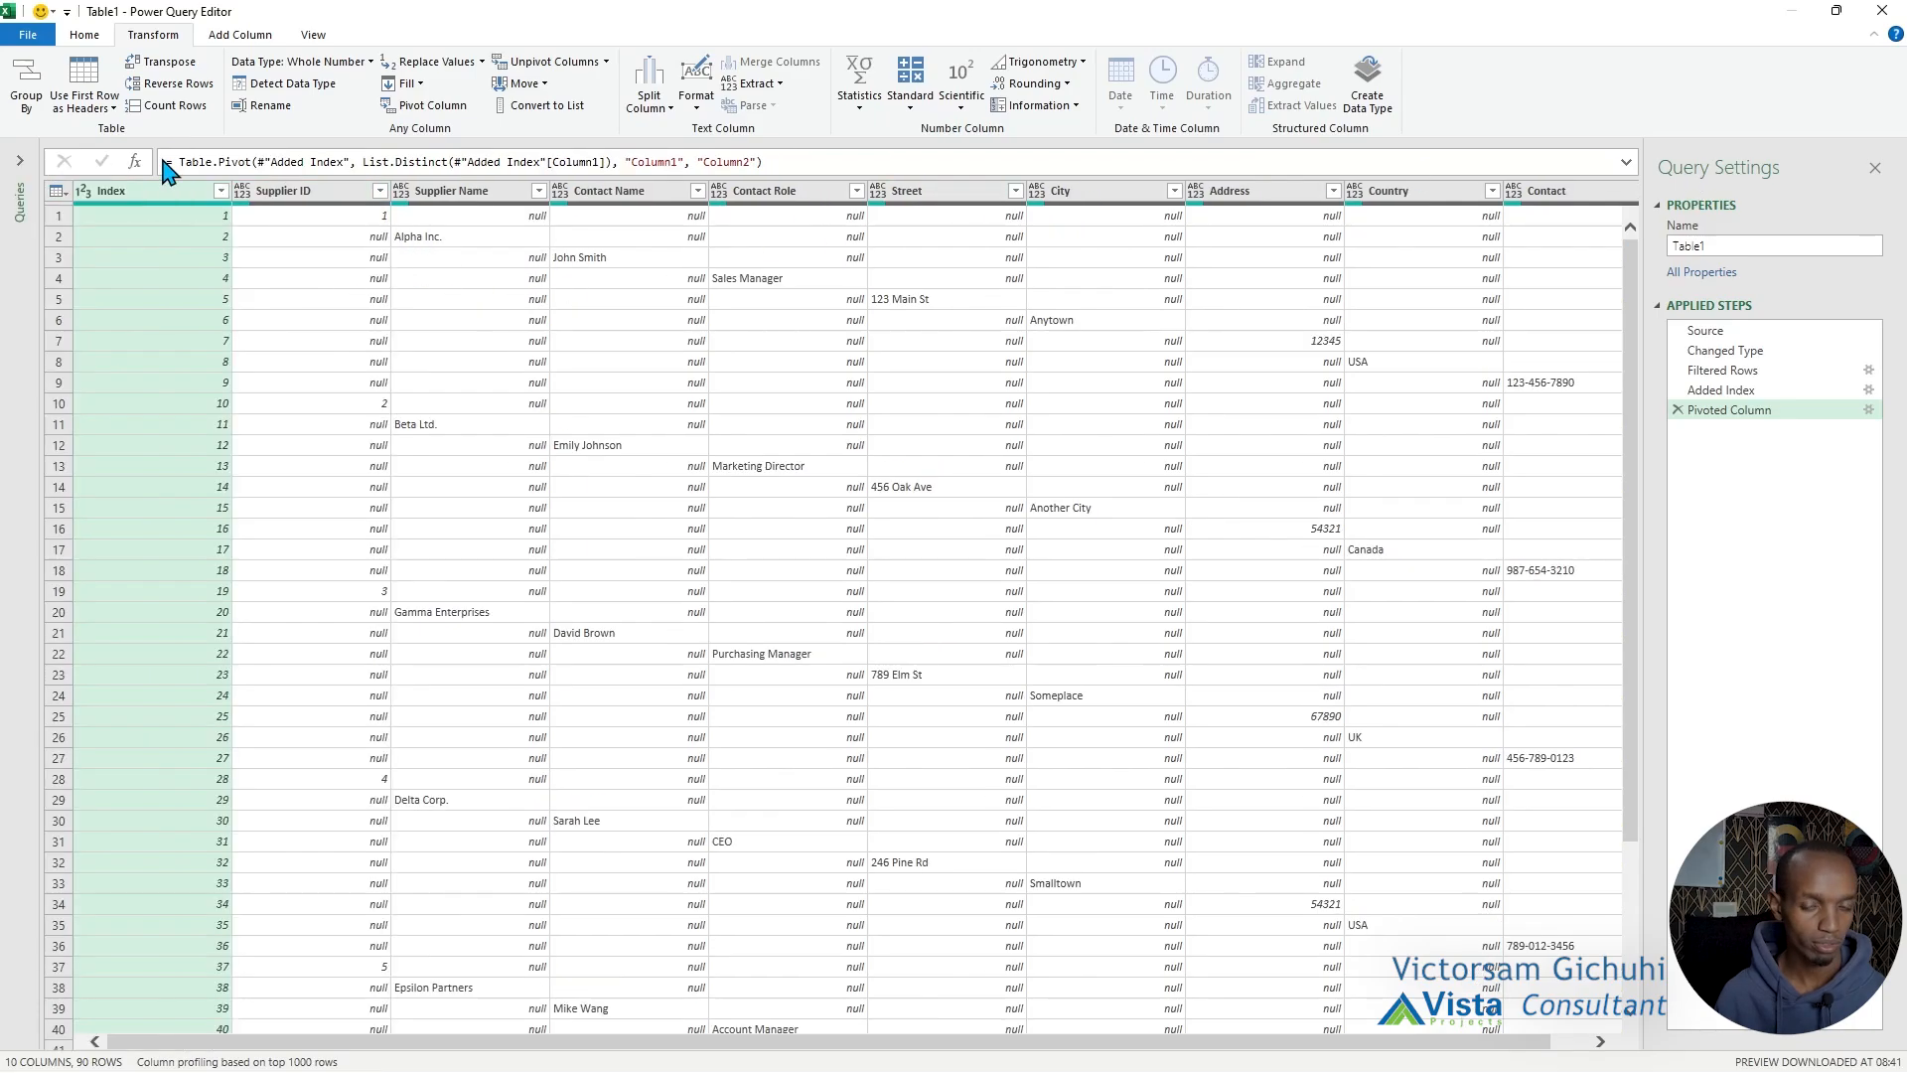
click(288, 196)
click(464, 195)
click(620, 194)
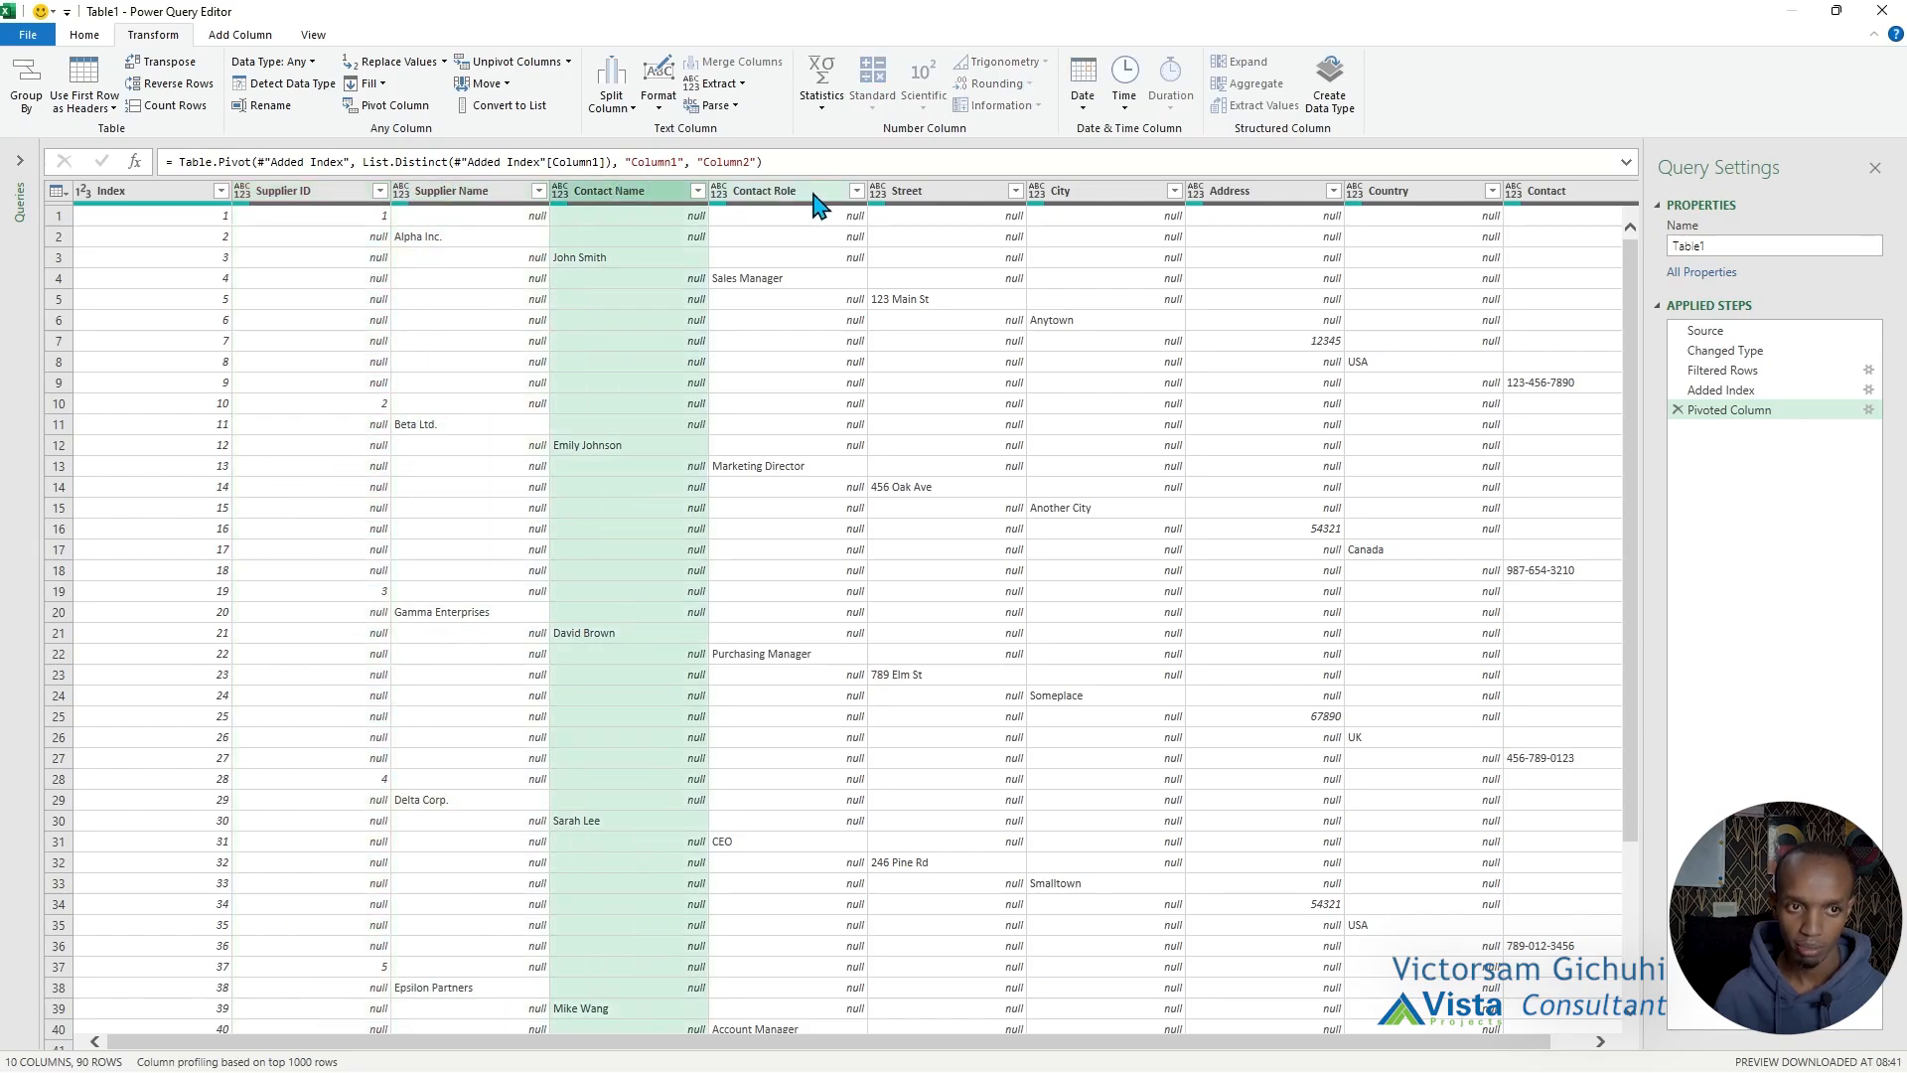
click(820, 203)
click(947, 205)
click(1104, 200)
click(1246, 196)
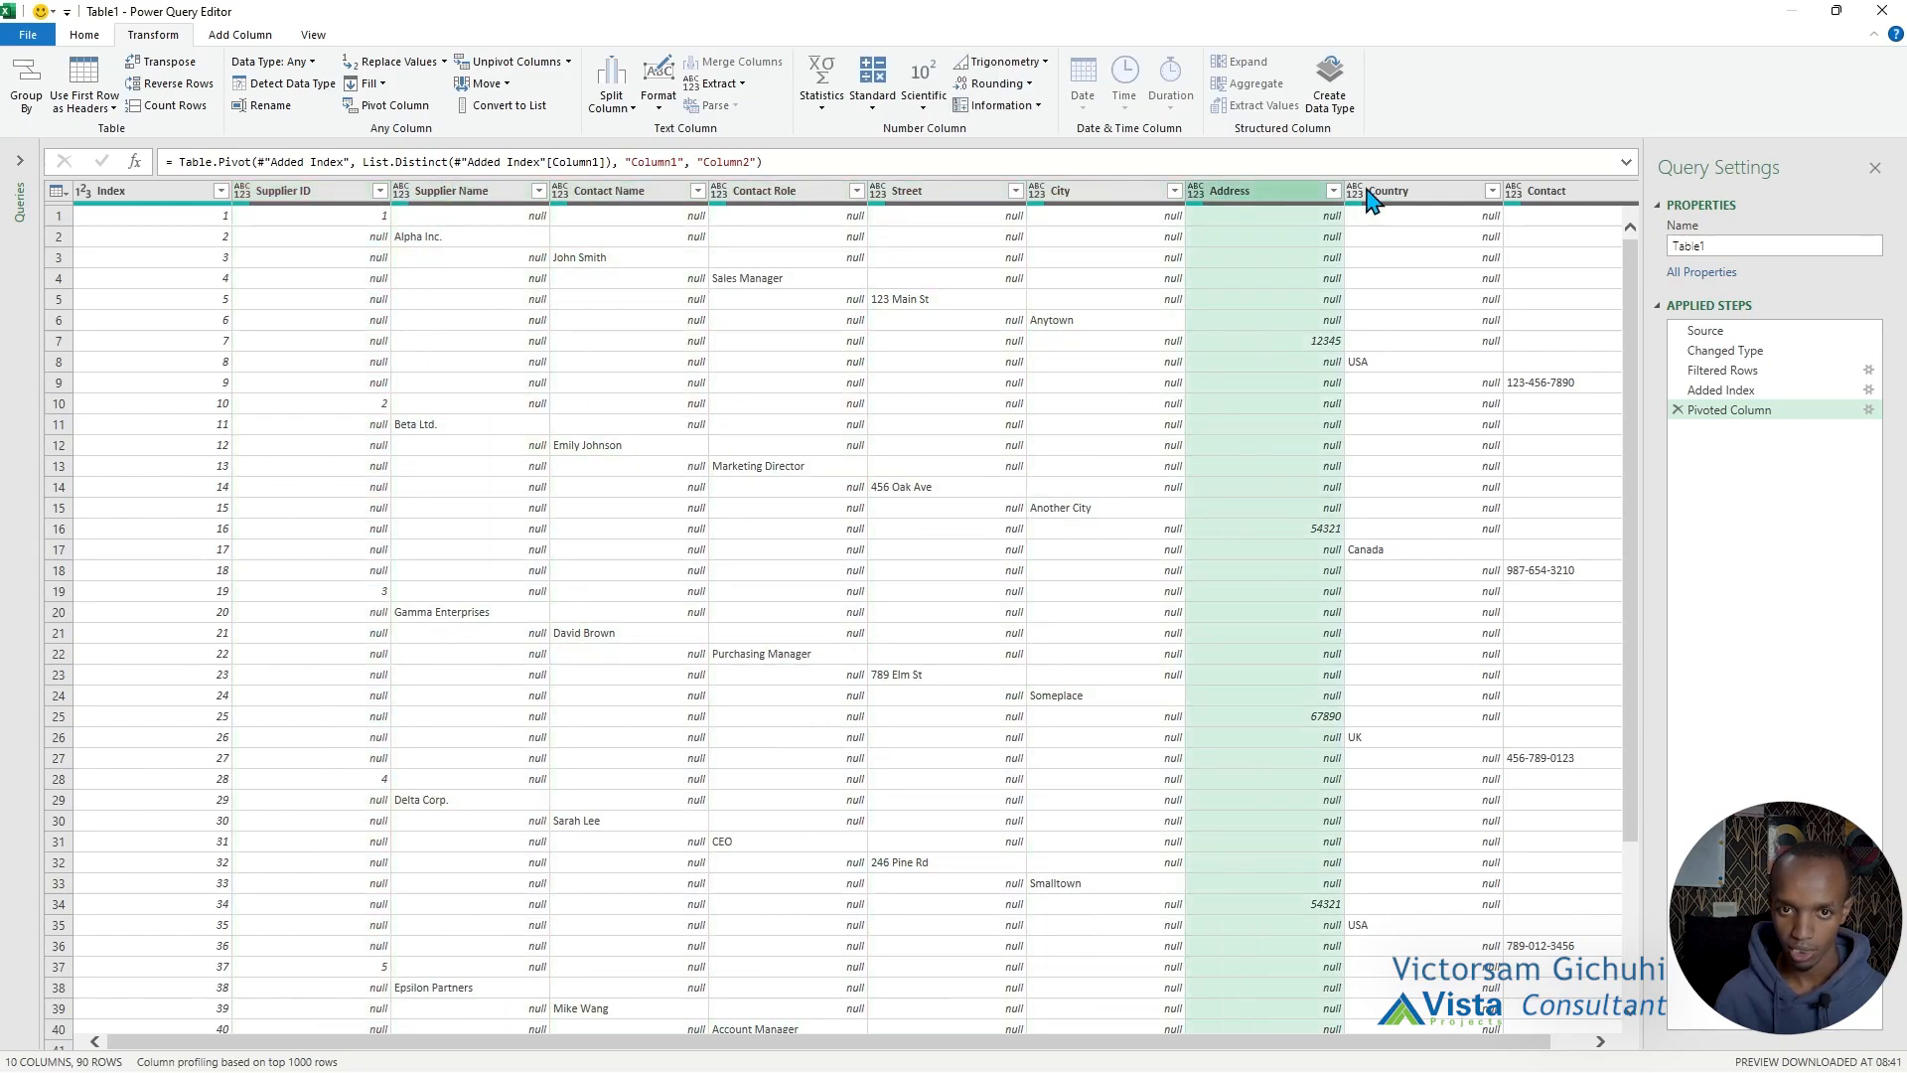
click(1380, 196)
click(1579, 198)
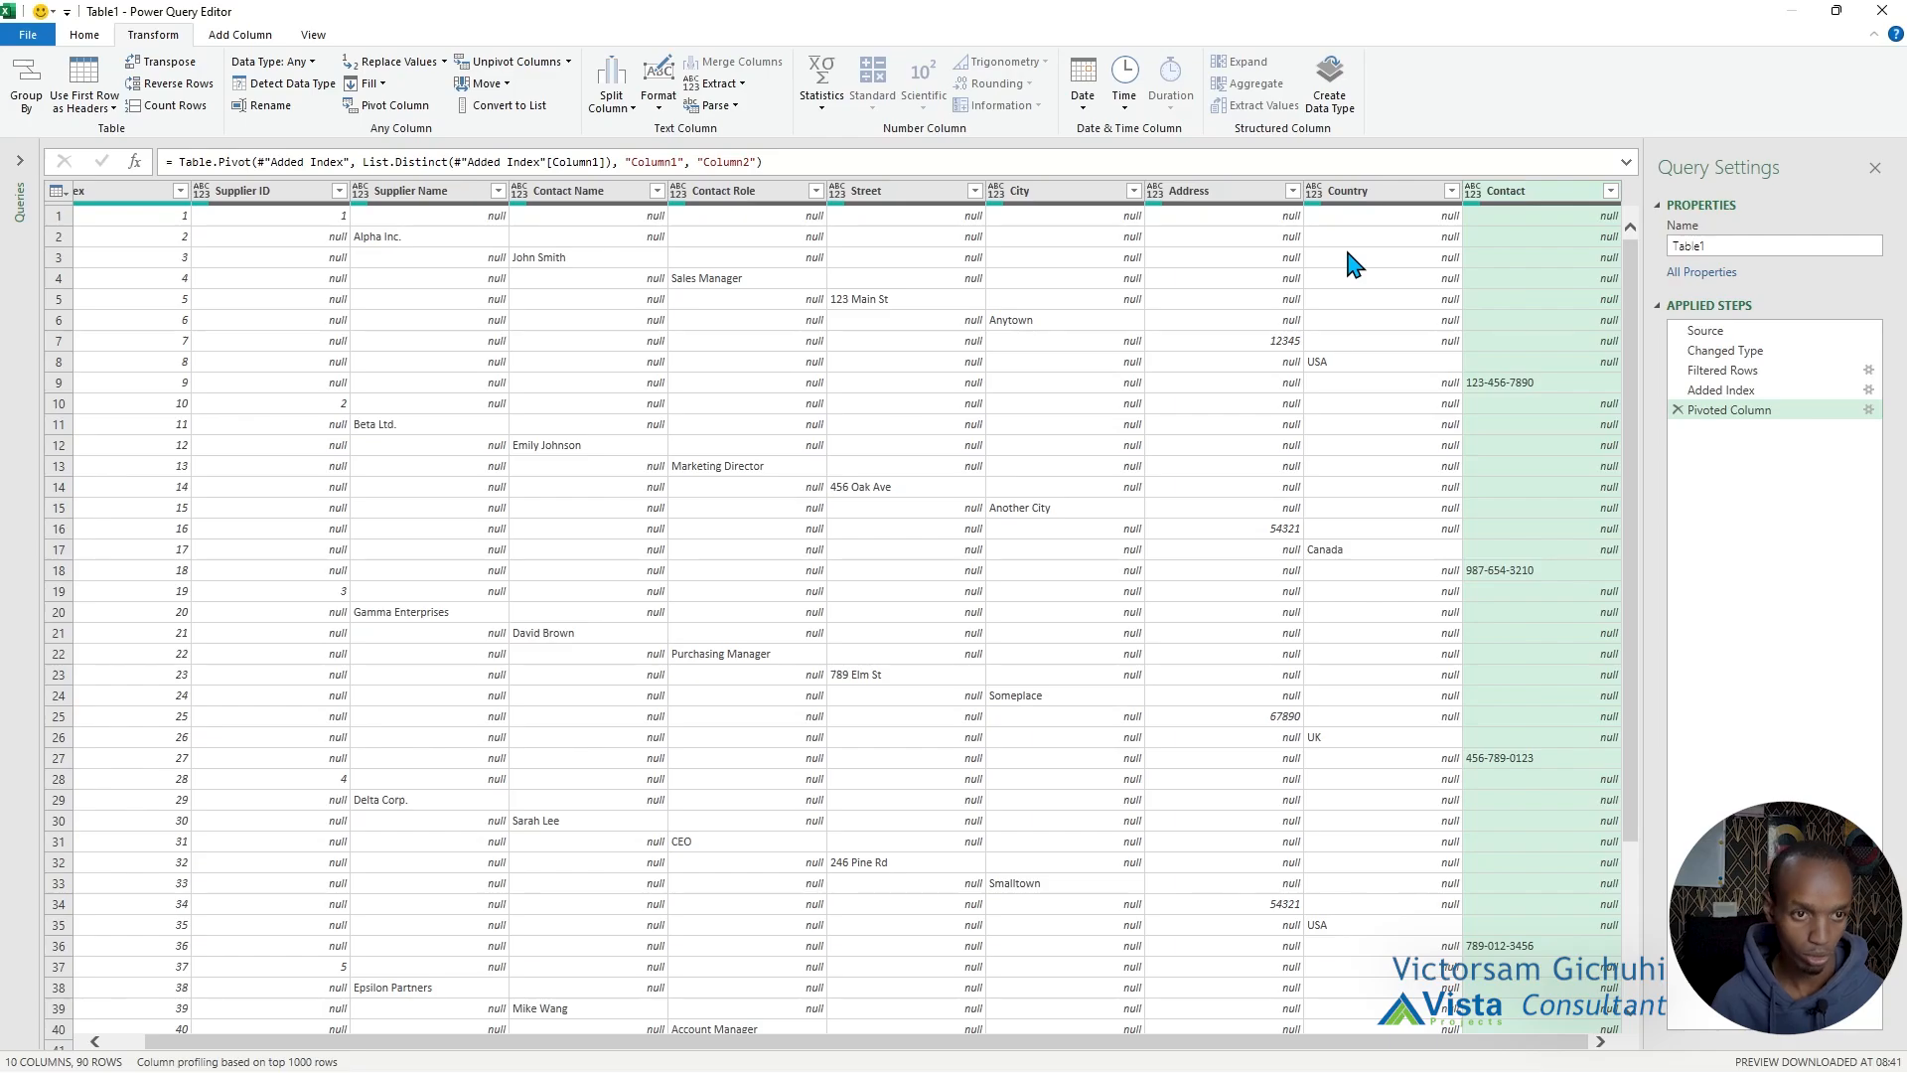
Trace how the first supplier's values are spread across rows and columns of the pivoted table.
click(271, 216)
click(399, 218)
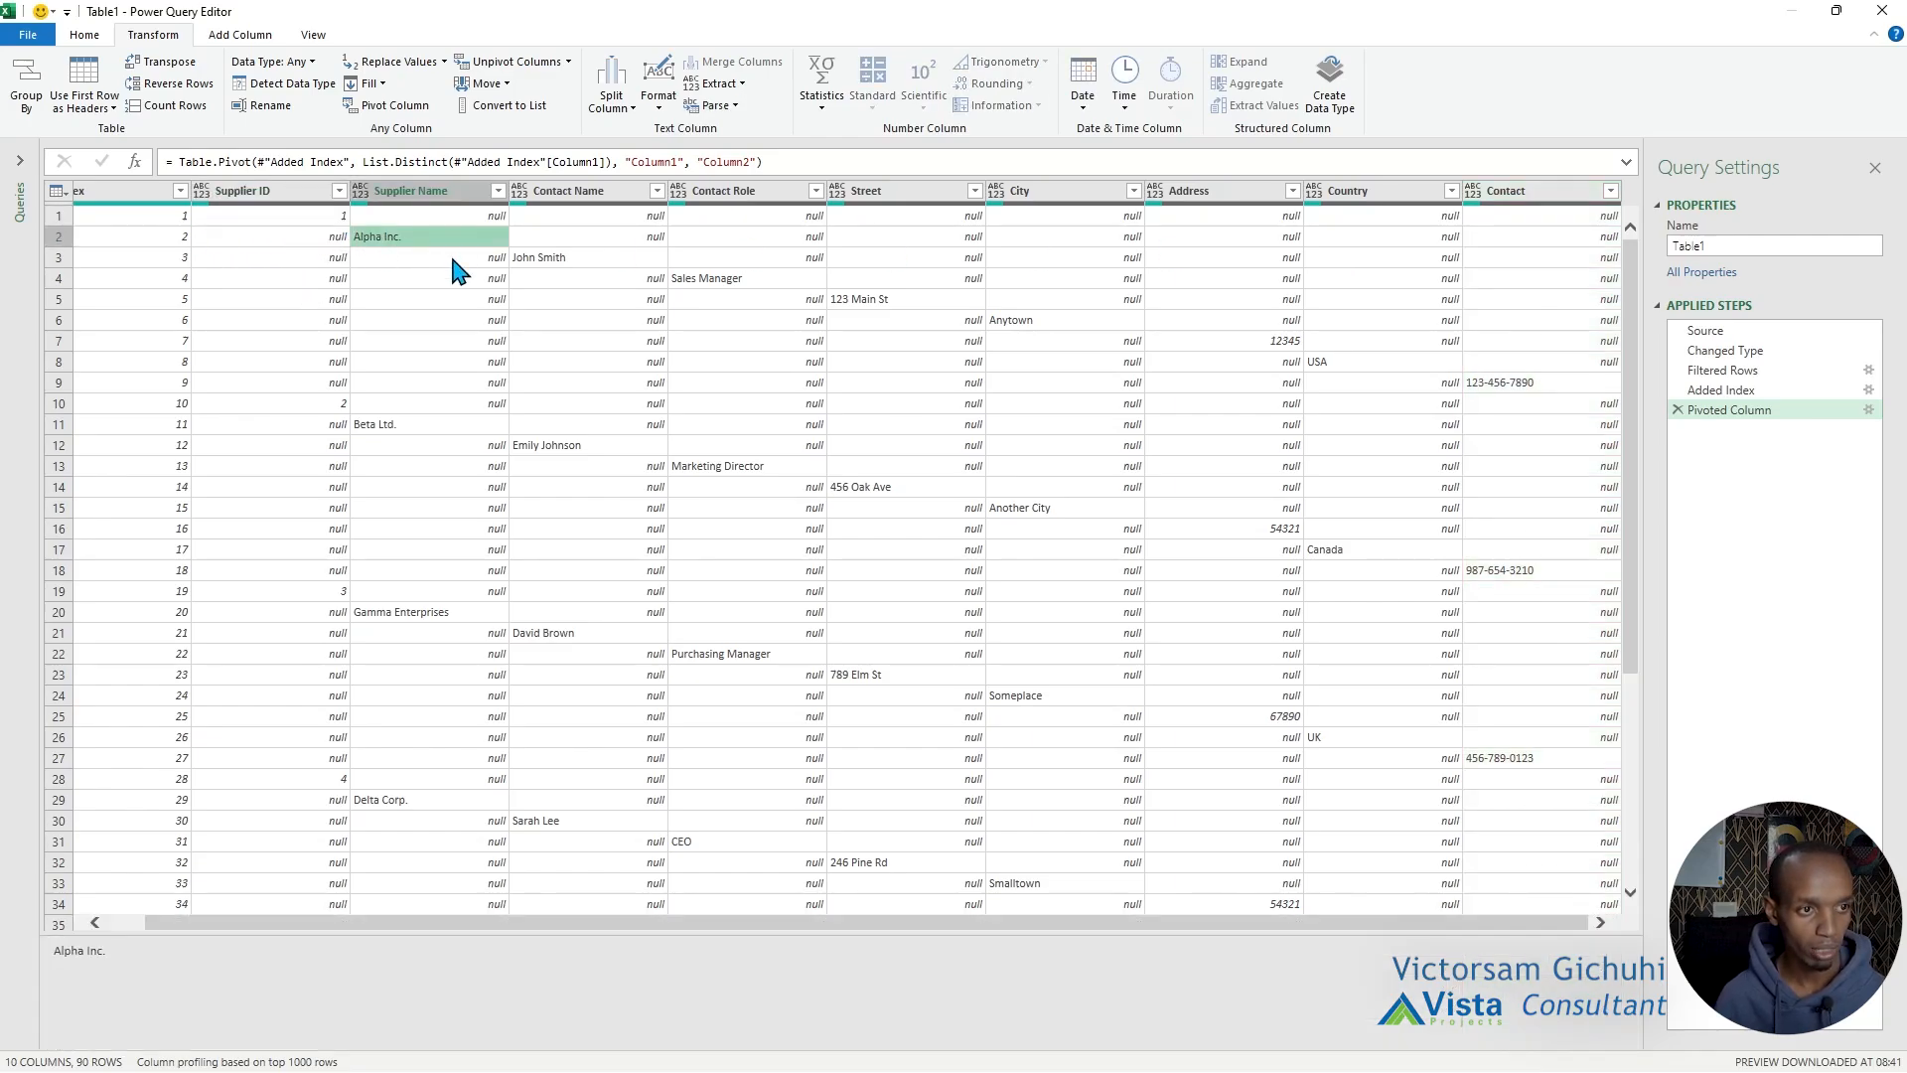
click(286, 219)
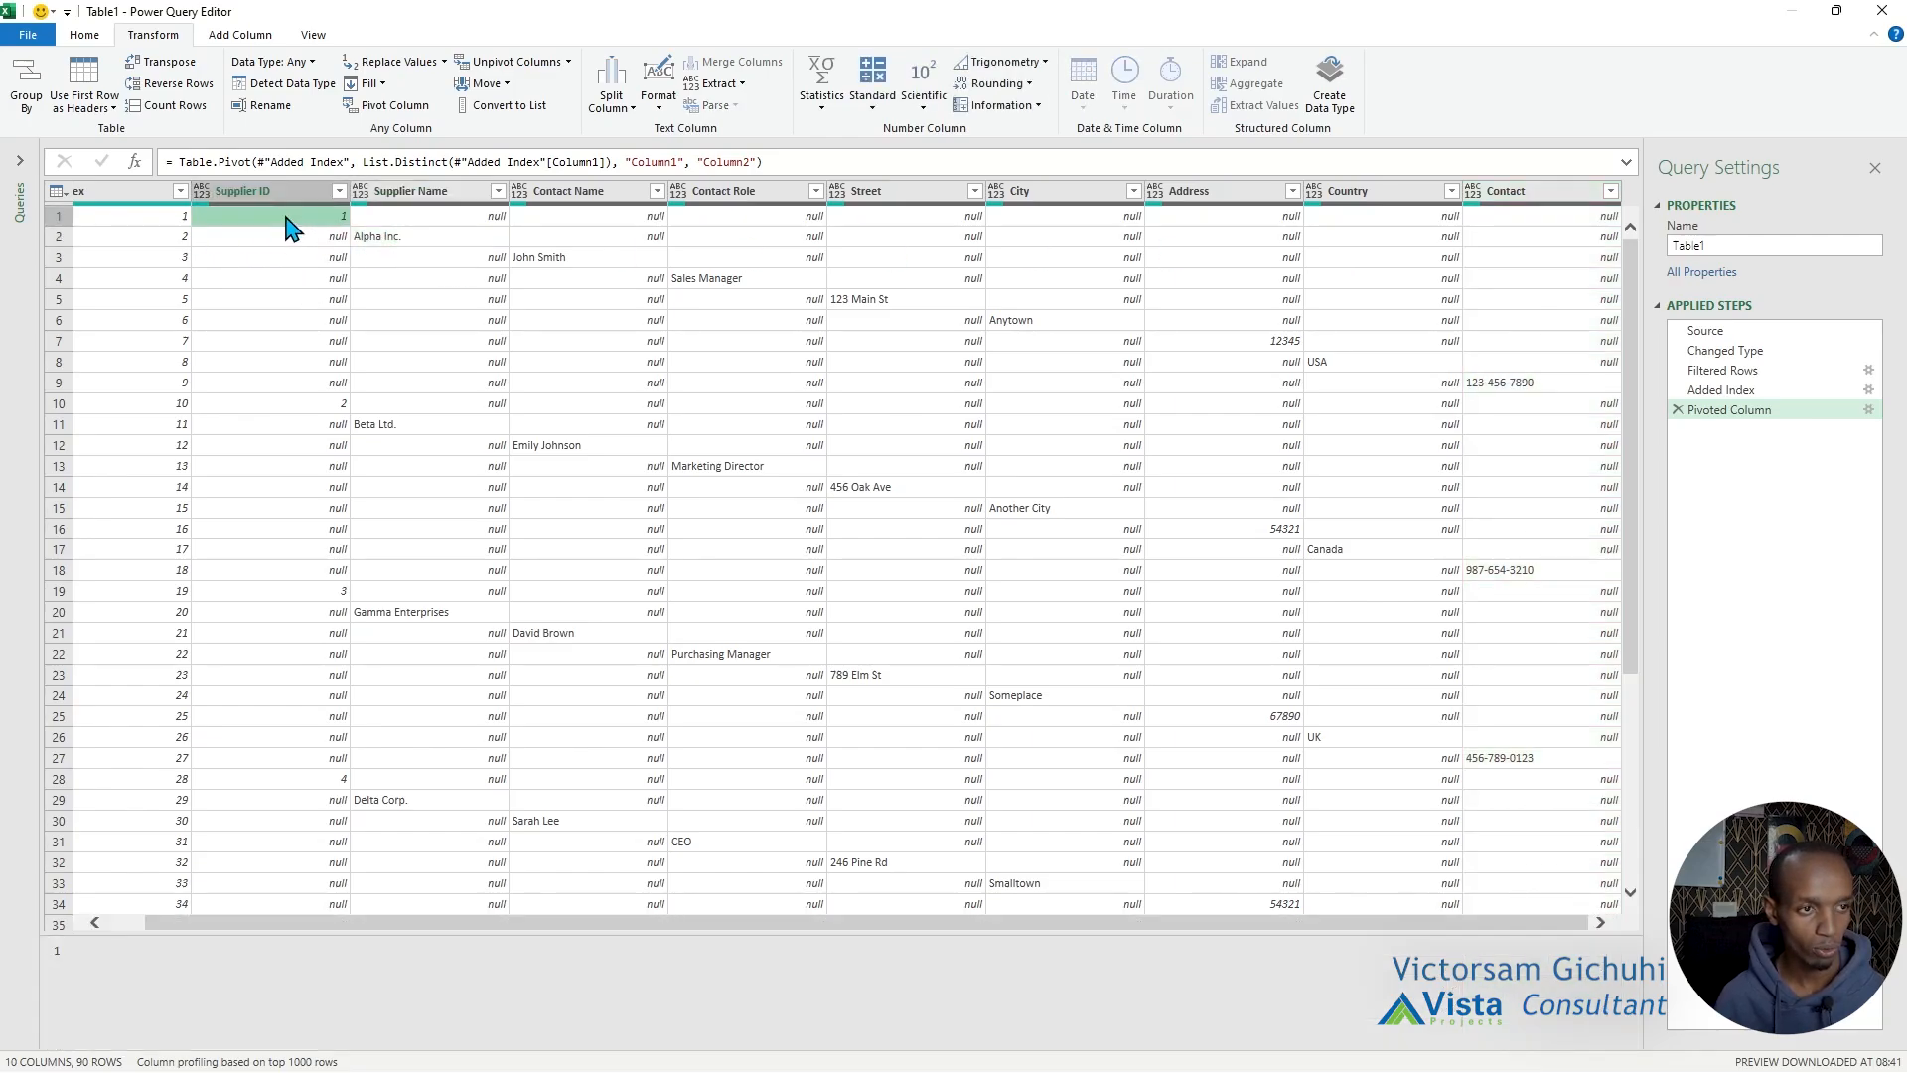
click(393, 241)
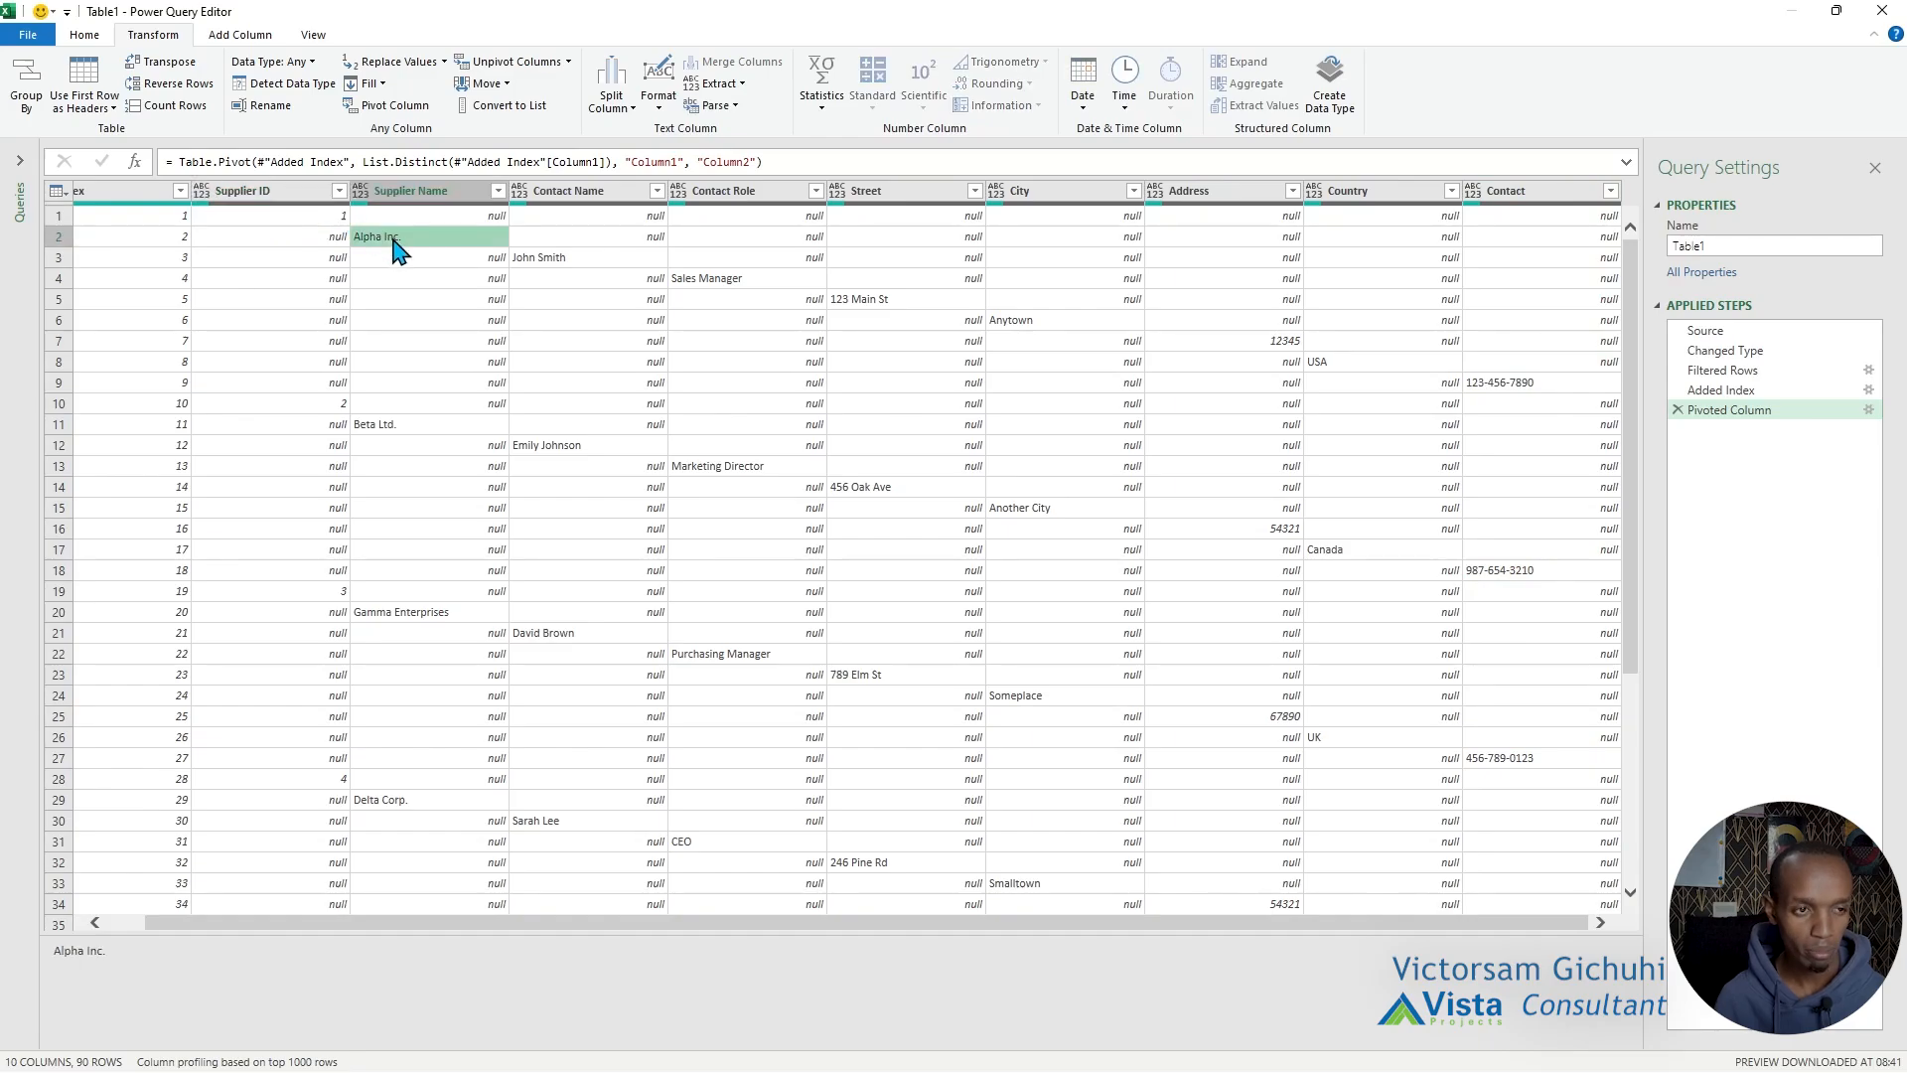
click(556, 258)
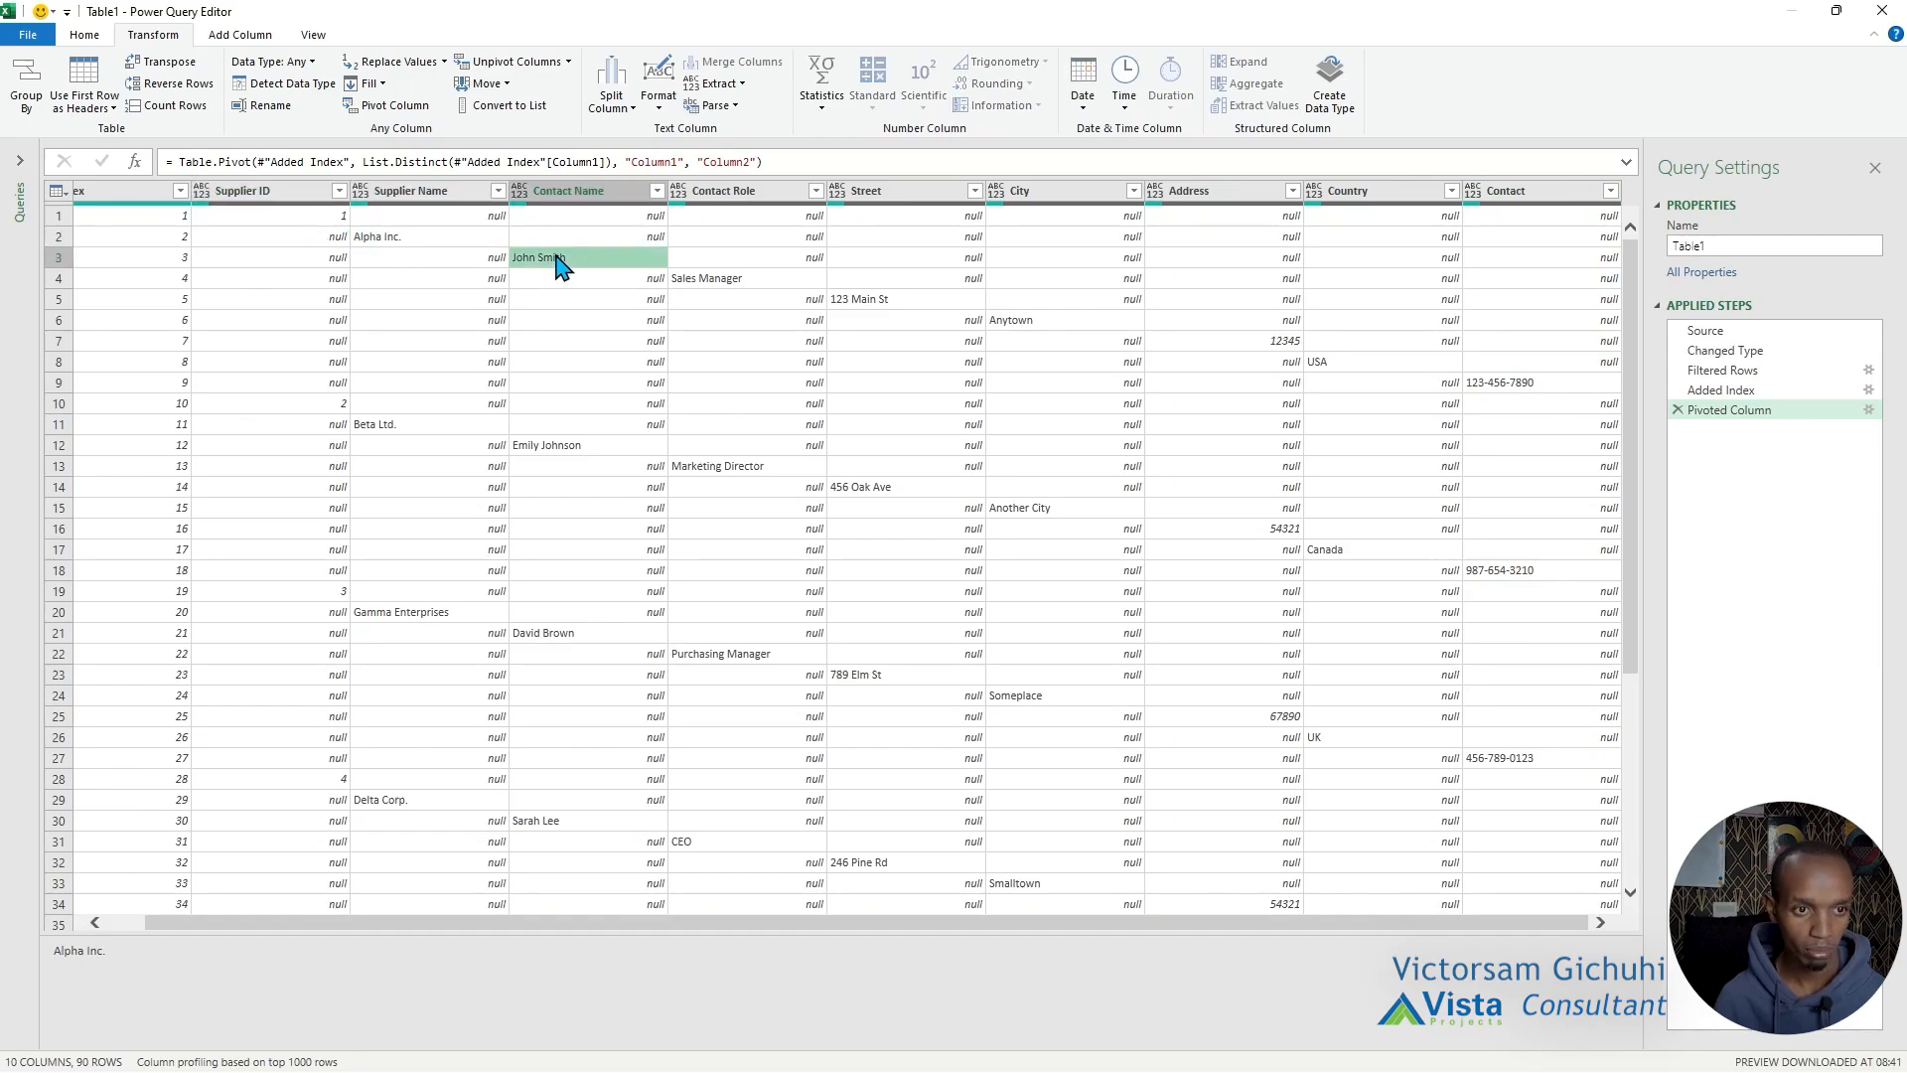
click(735, 282)
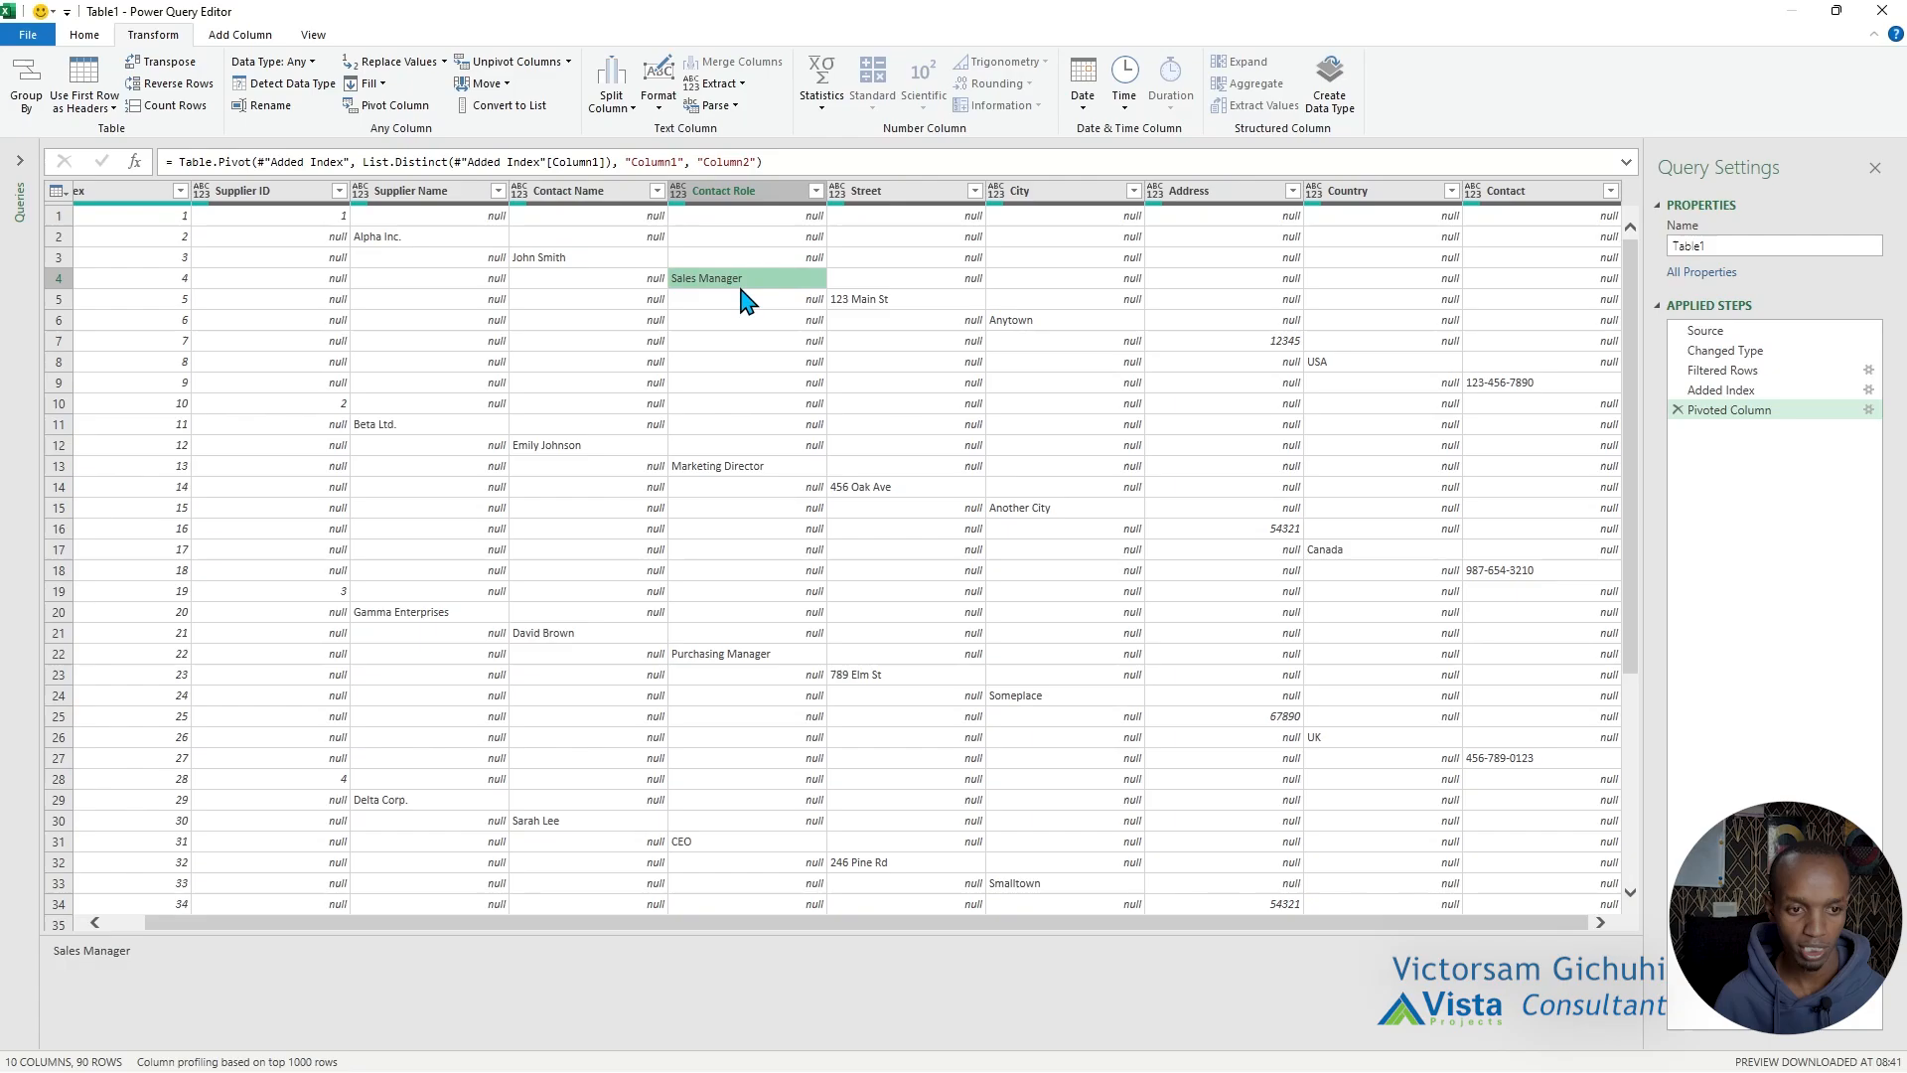
click(874, 302)
click(1085, 344)
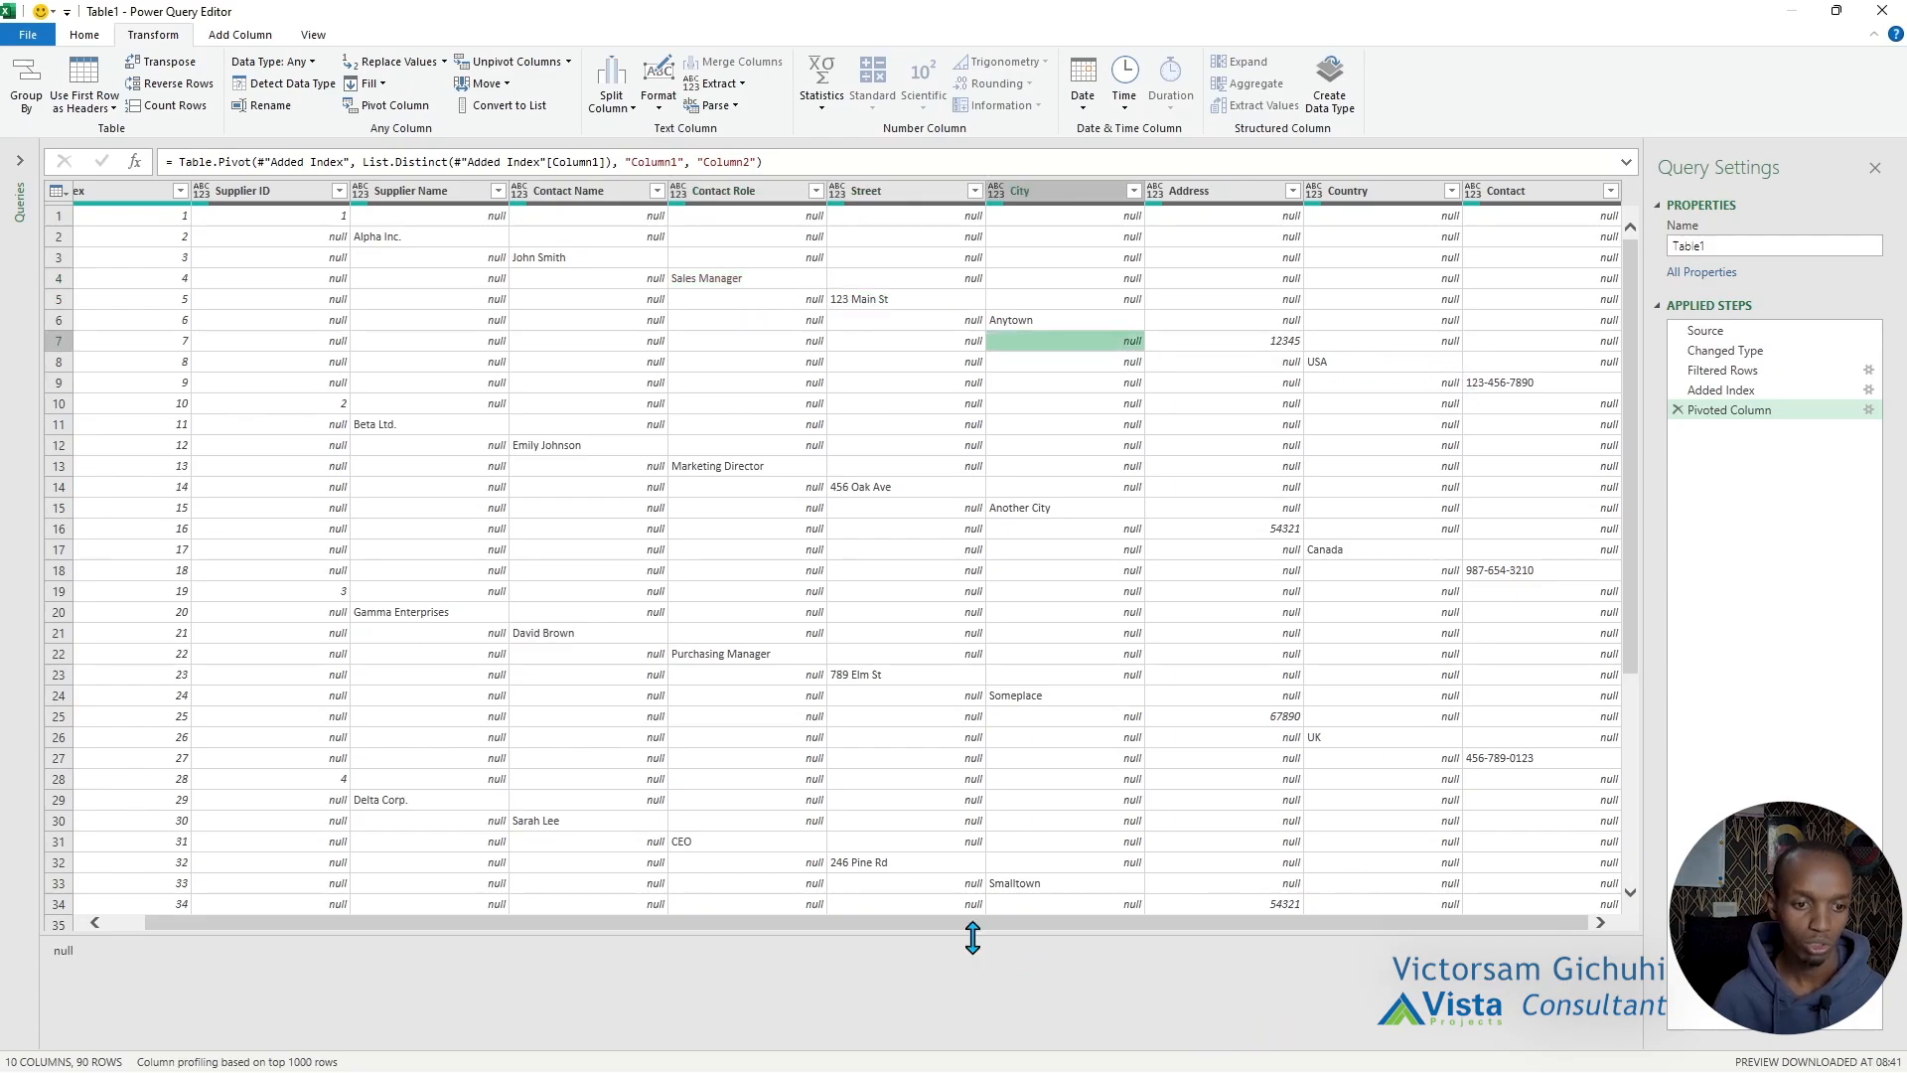
drag(970, 929, 445, 926)
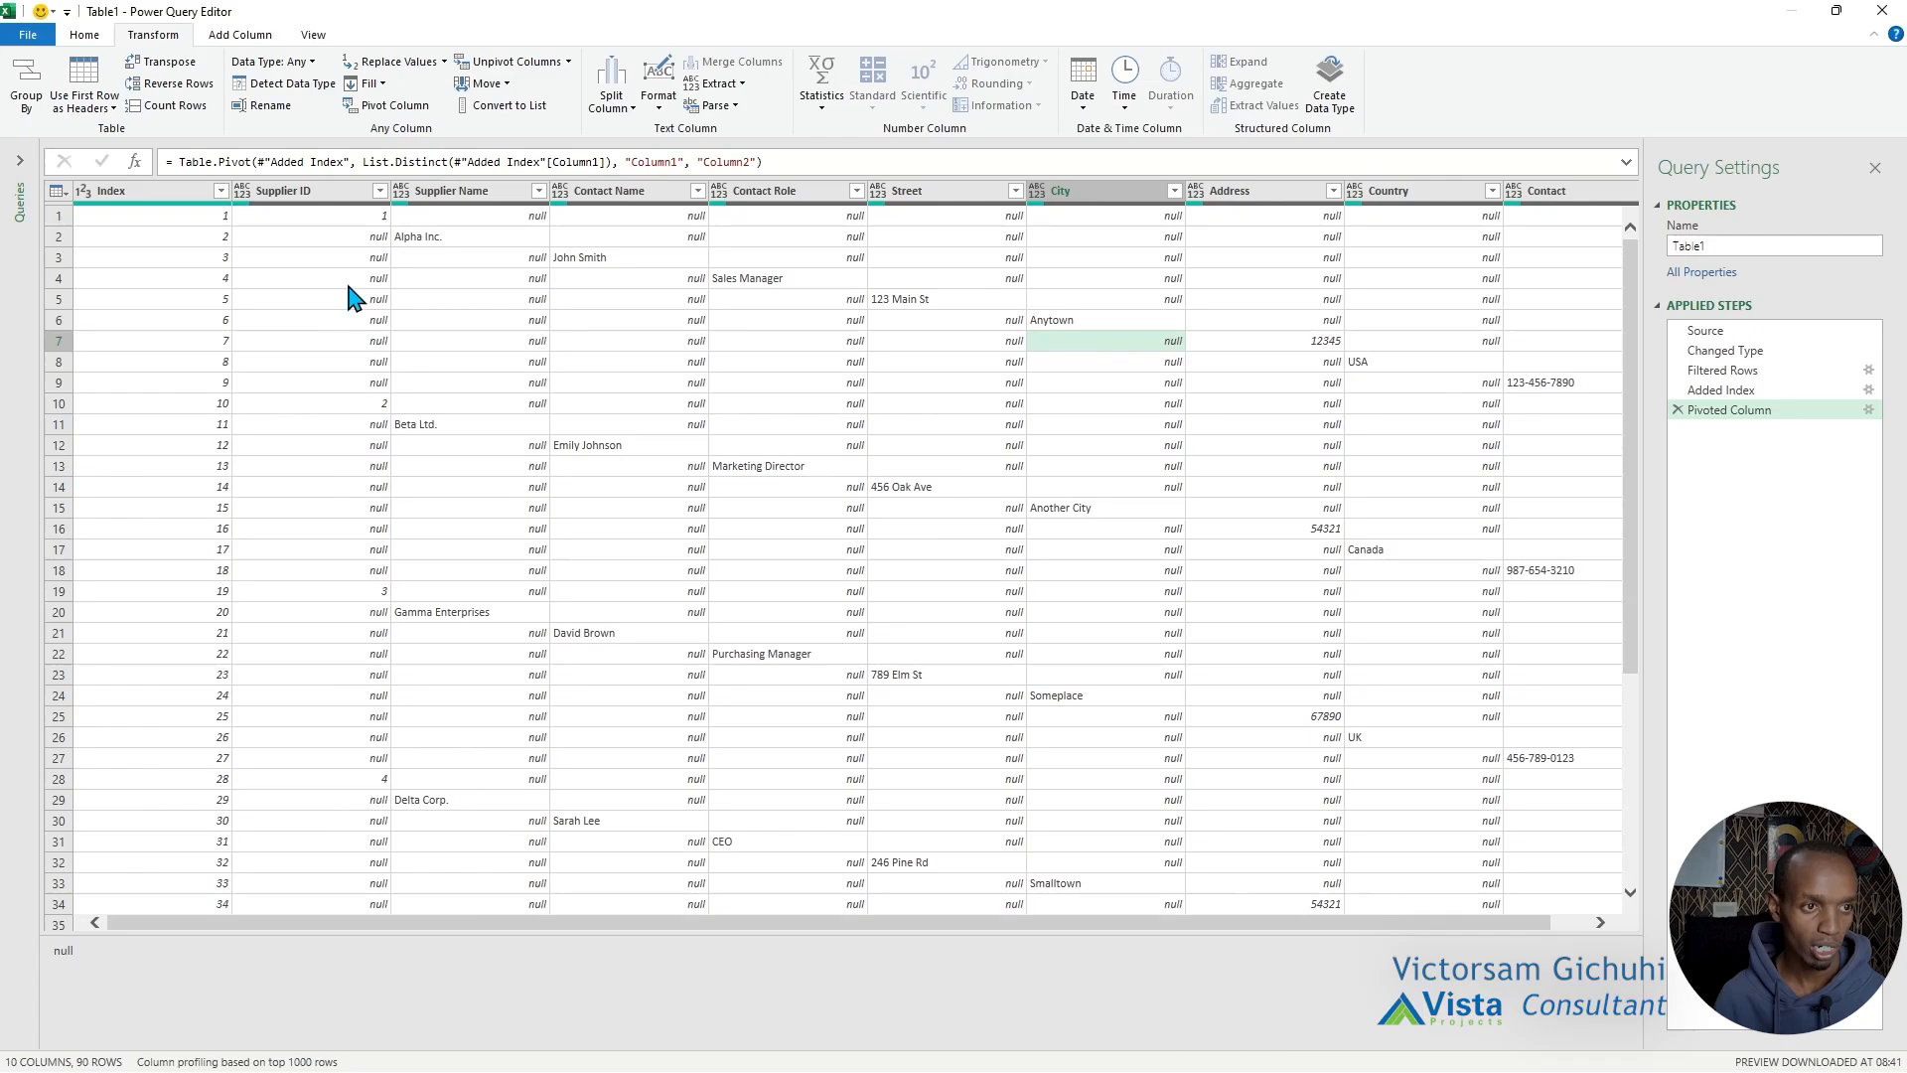
click(342, 216)
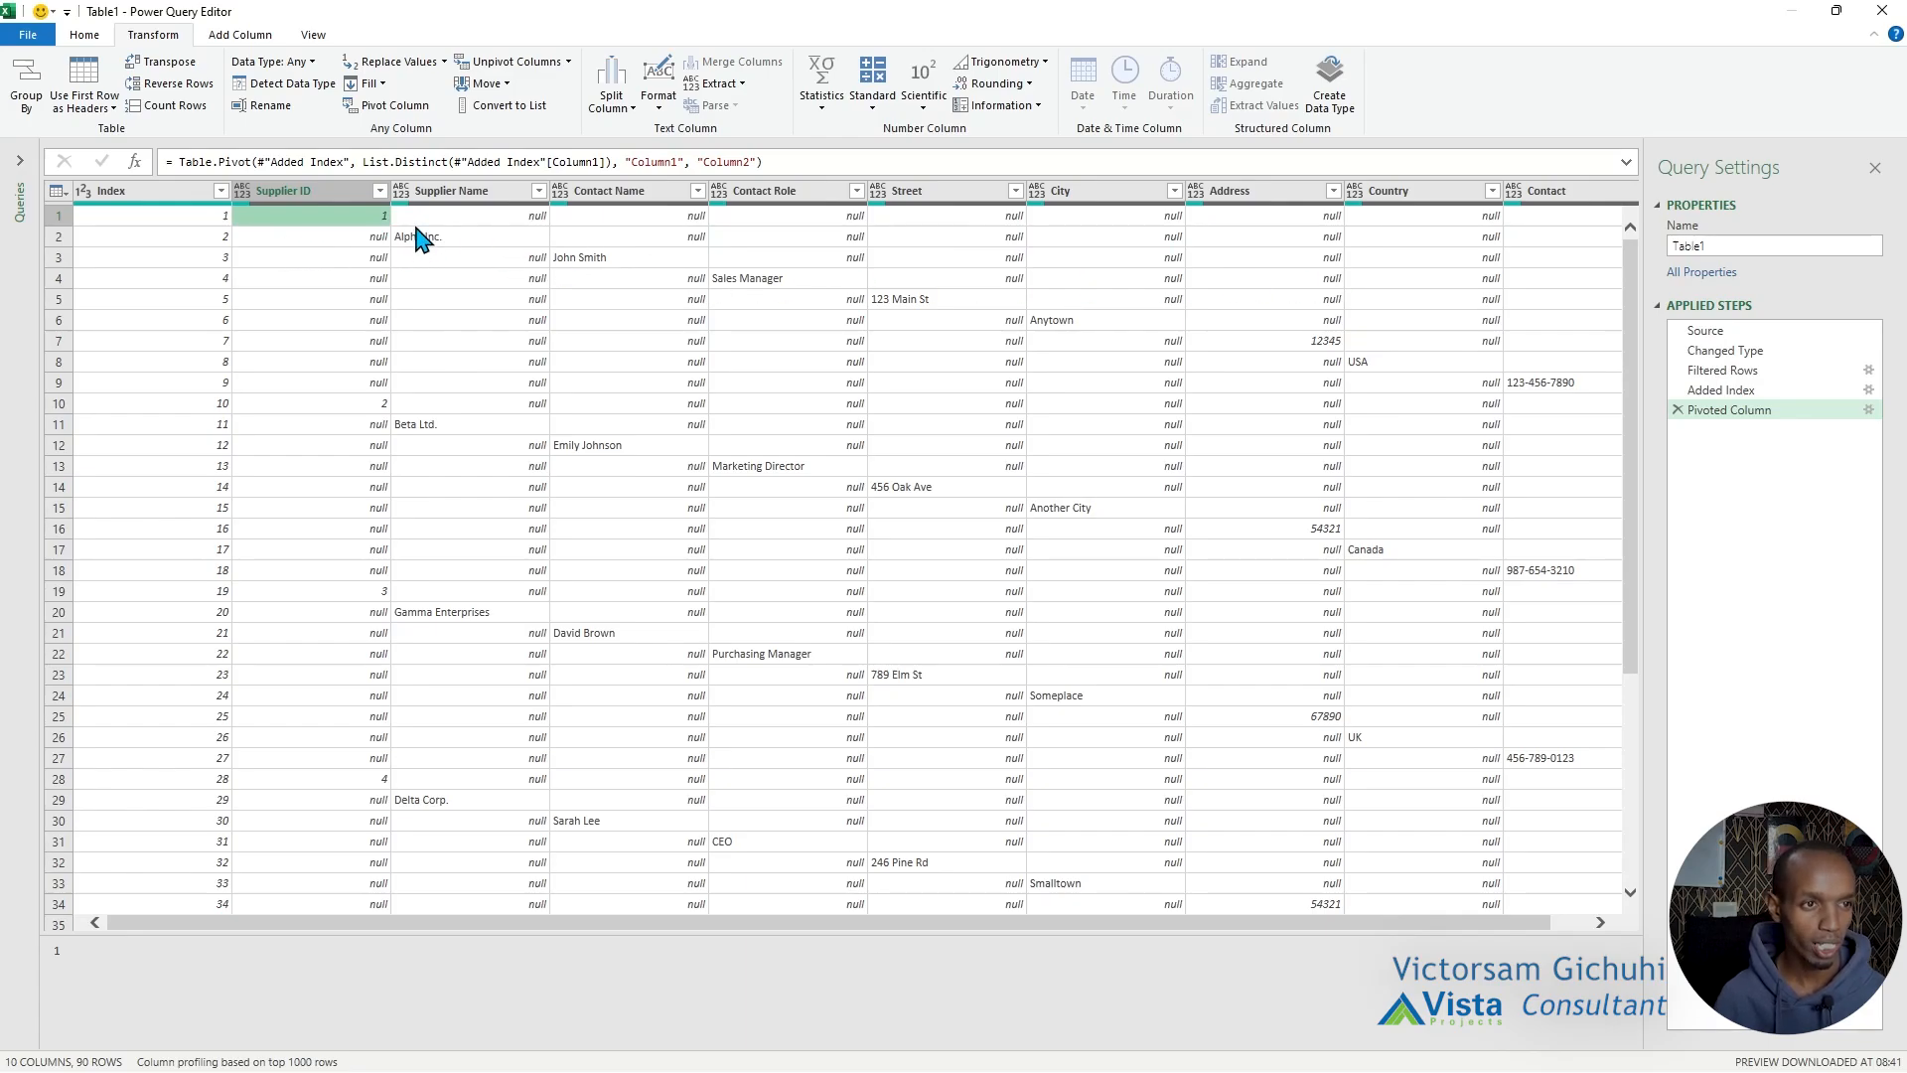
Fill the null cells upward in all columns from Supplier Name through Contact.
click(88, 40)
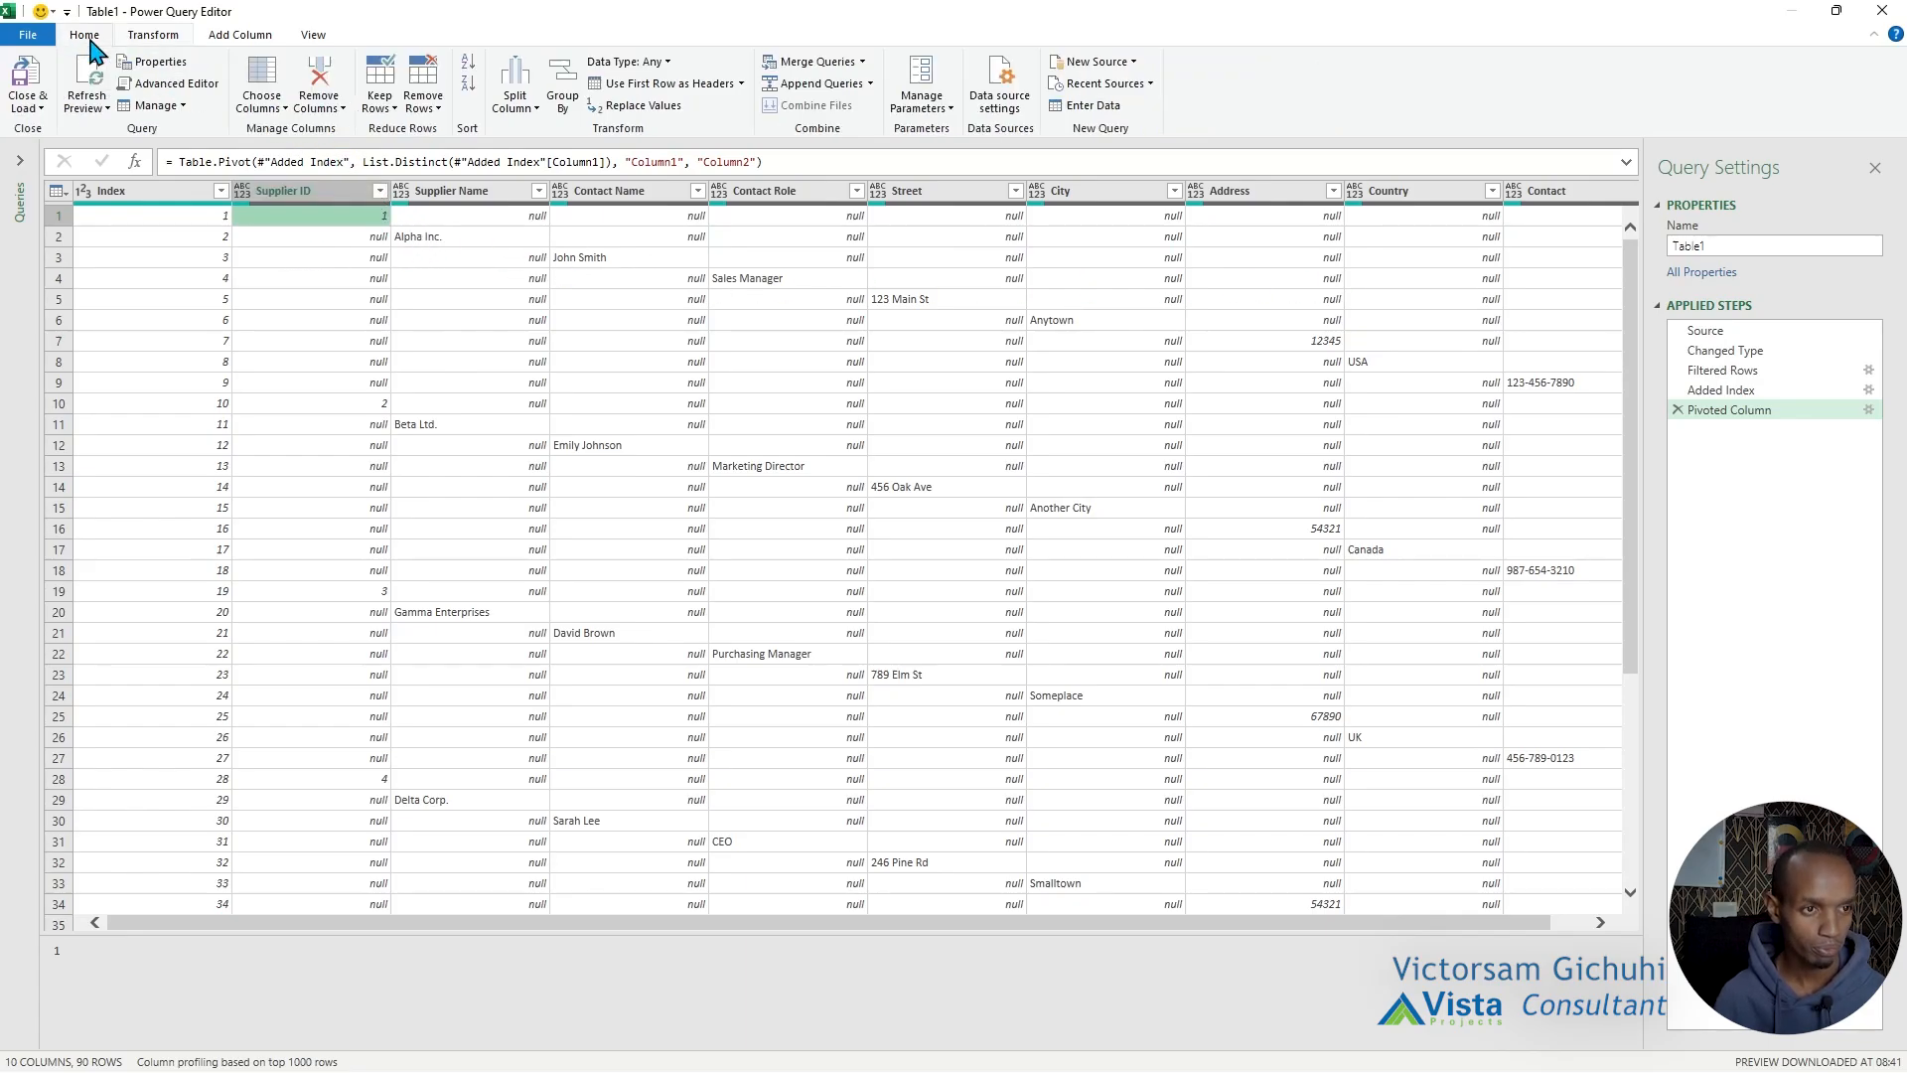
click(449, 192)
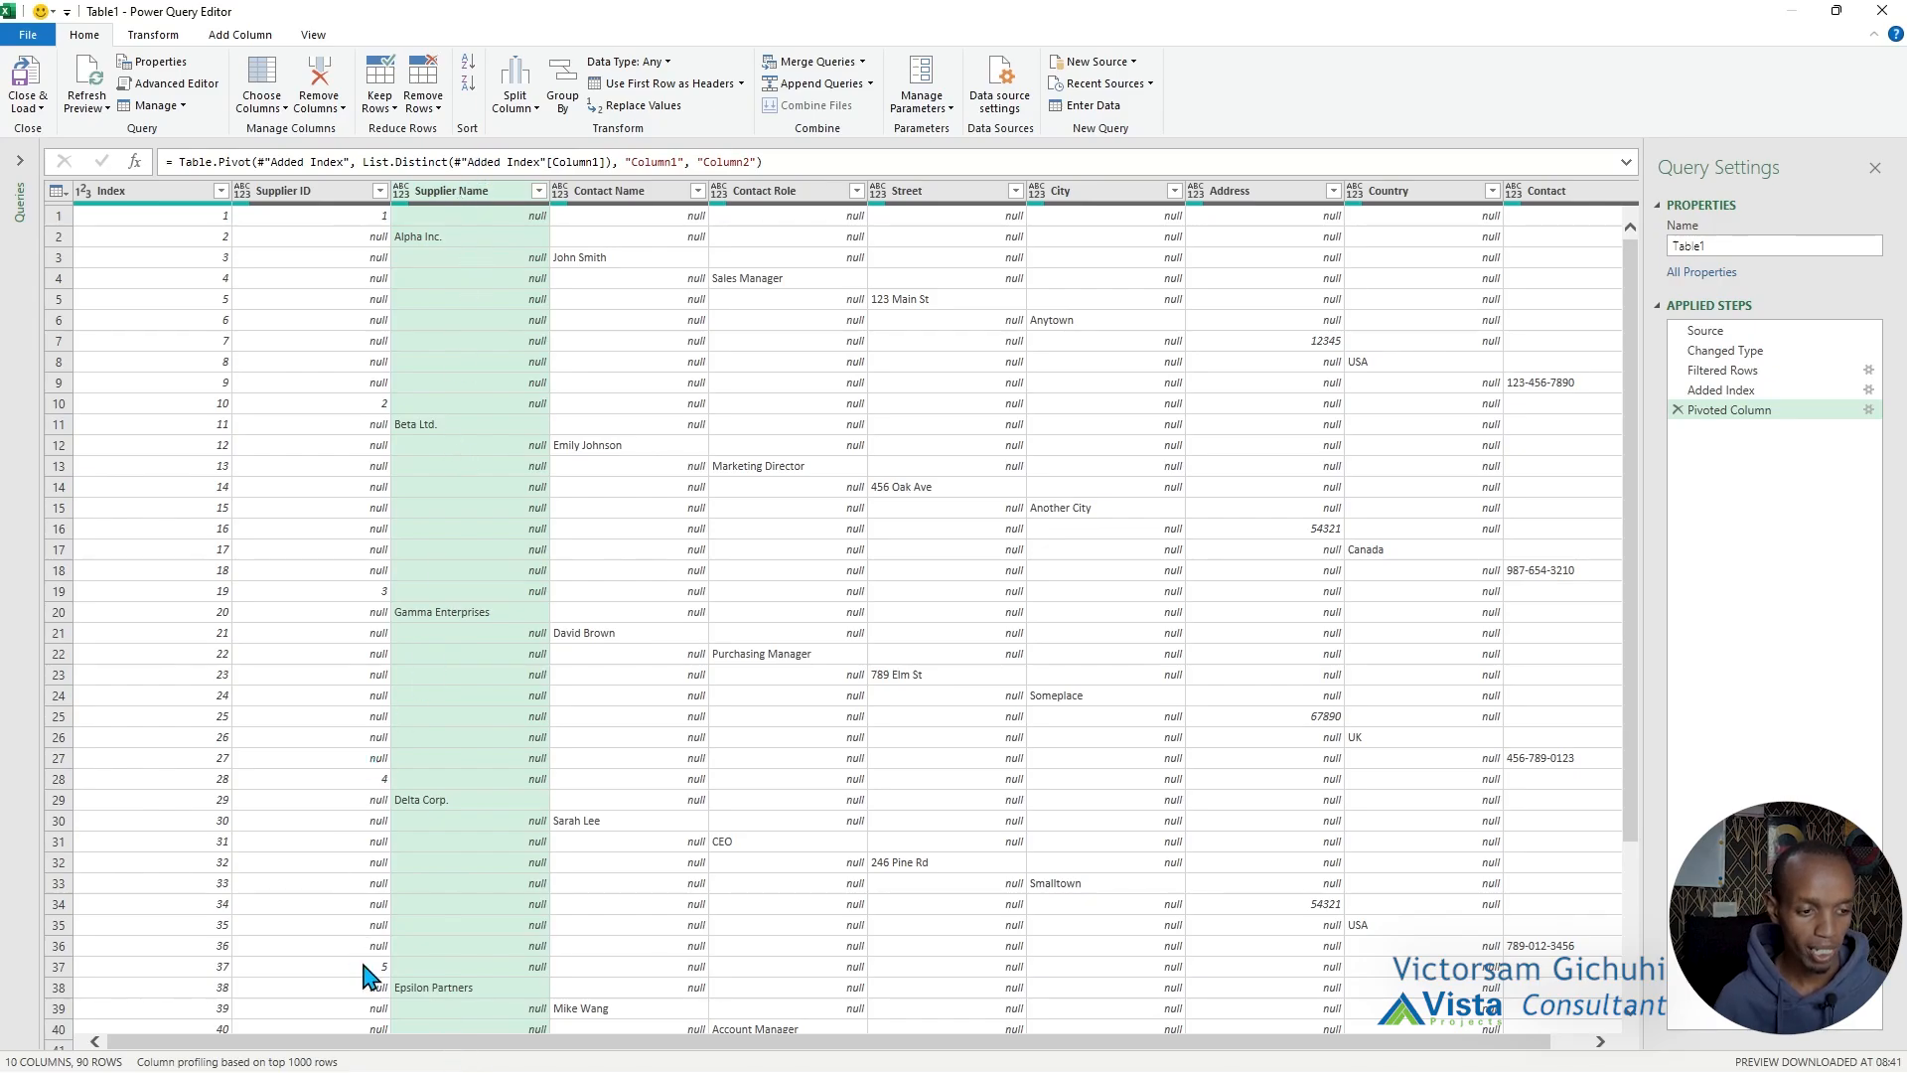
scroll(434, 1054, right, 1)
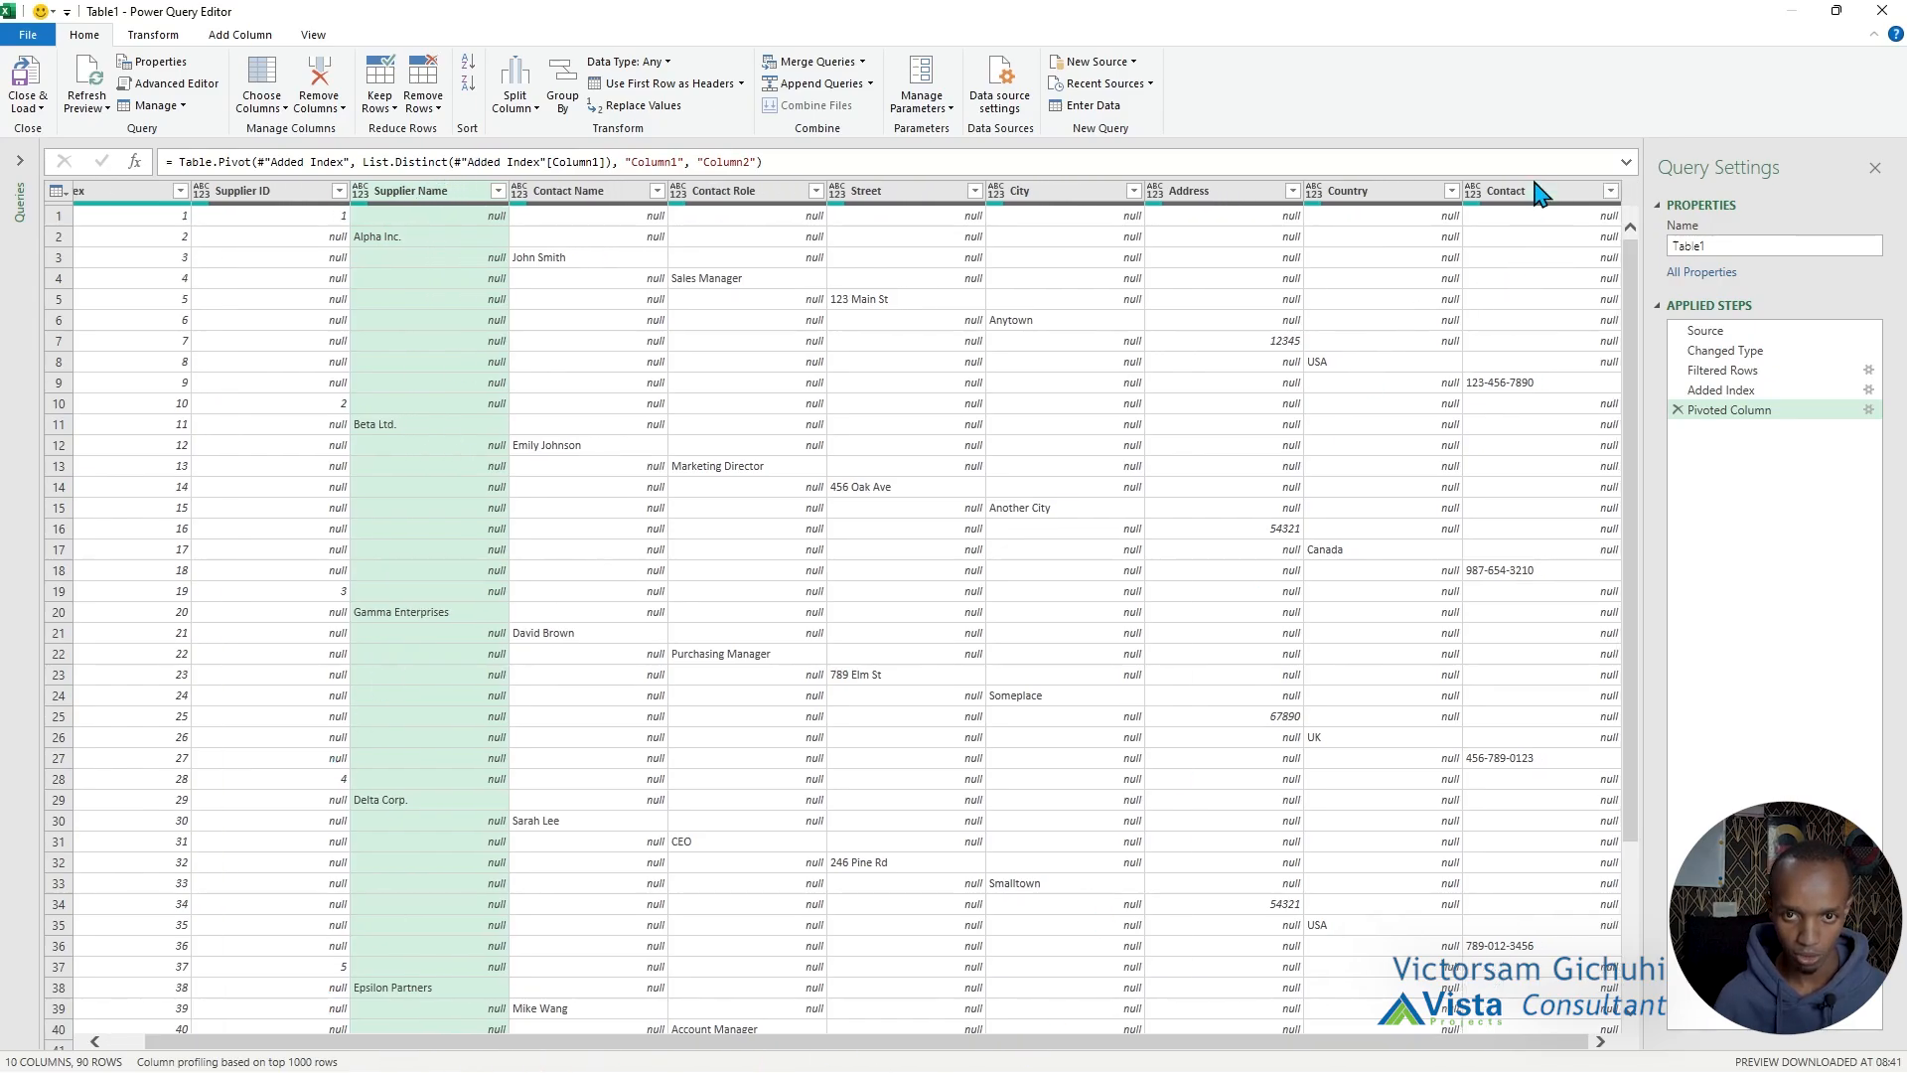
shift+click(1535, 194)
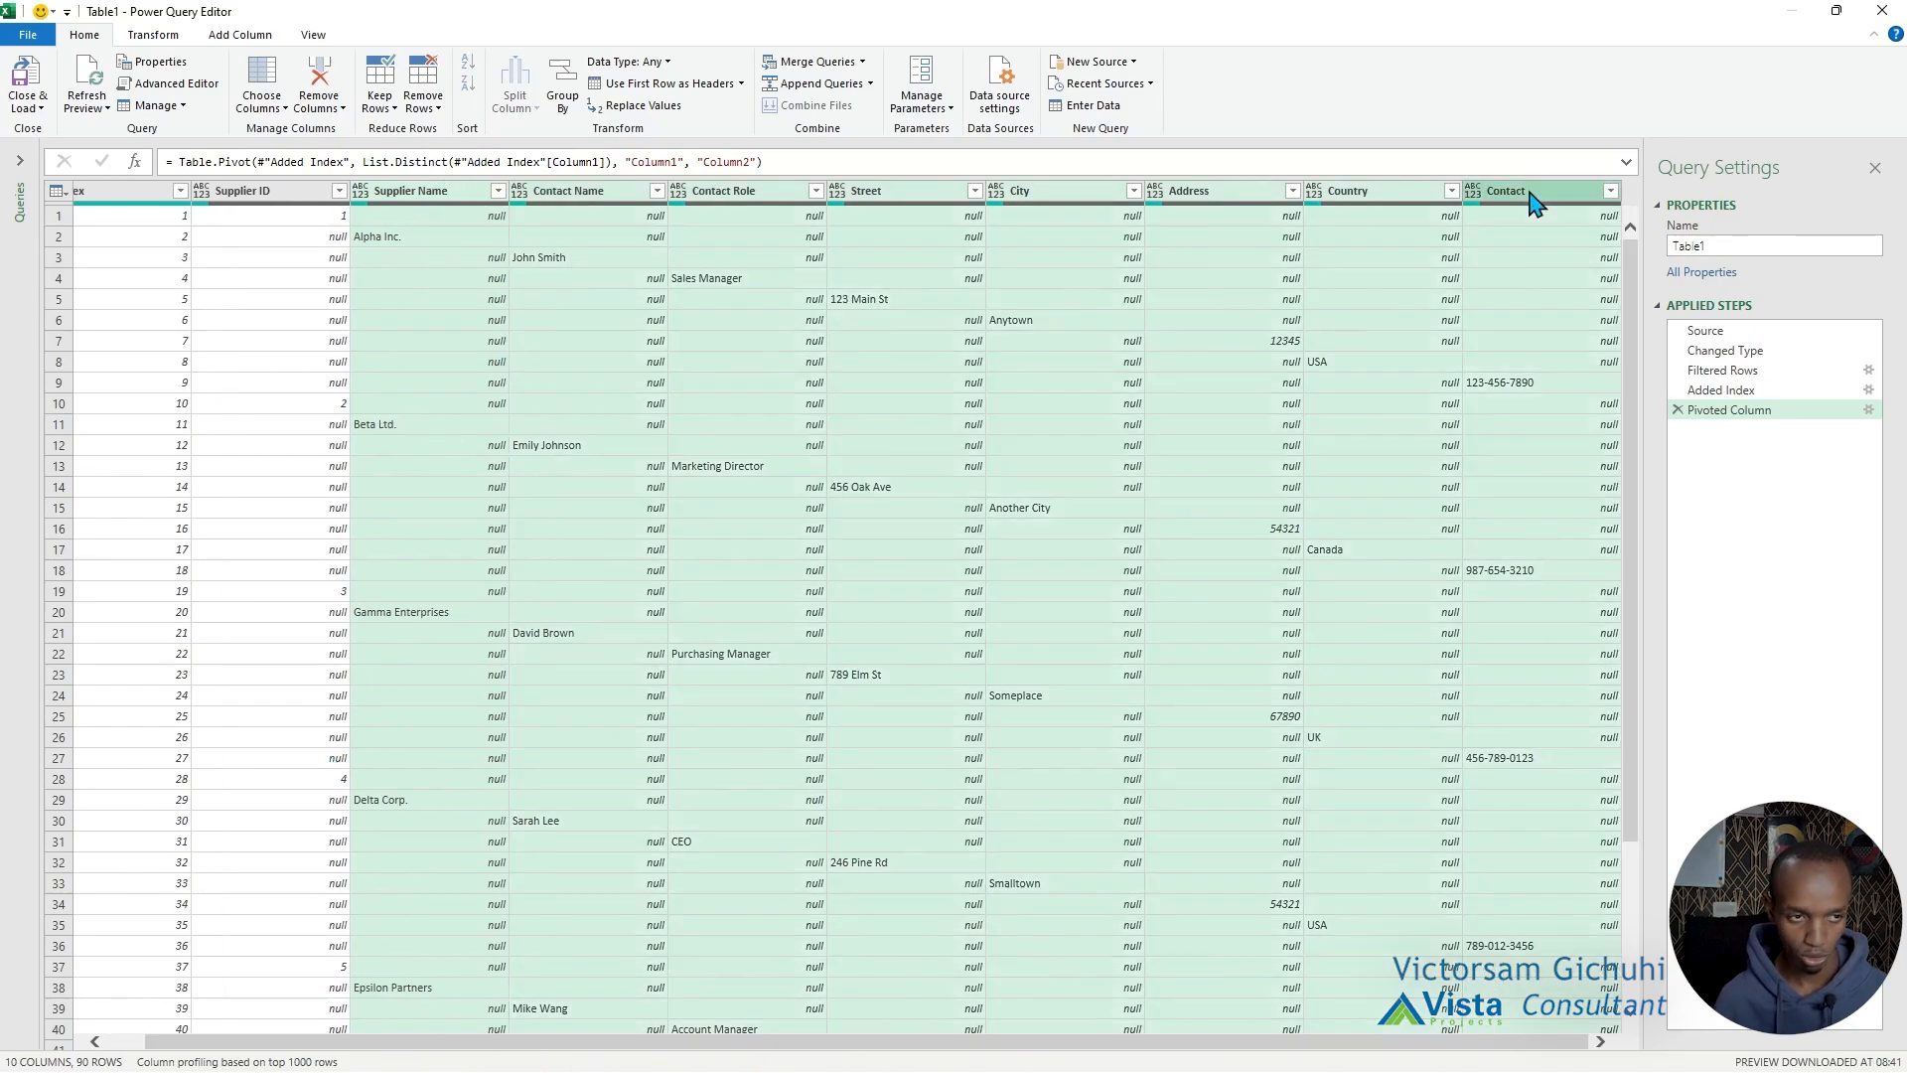
click(152, 37)
click(370, 84)
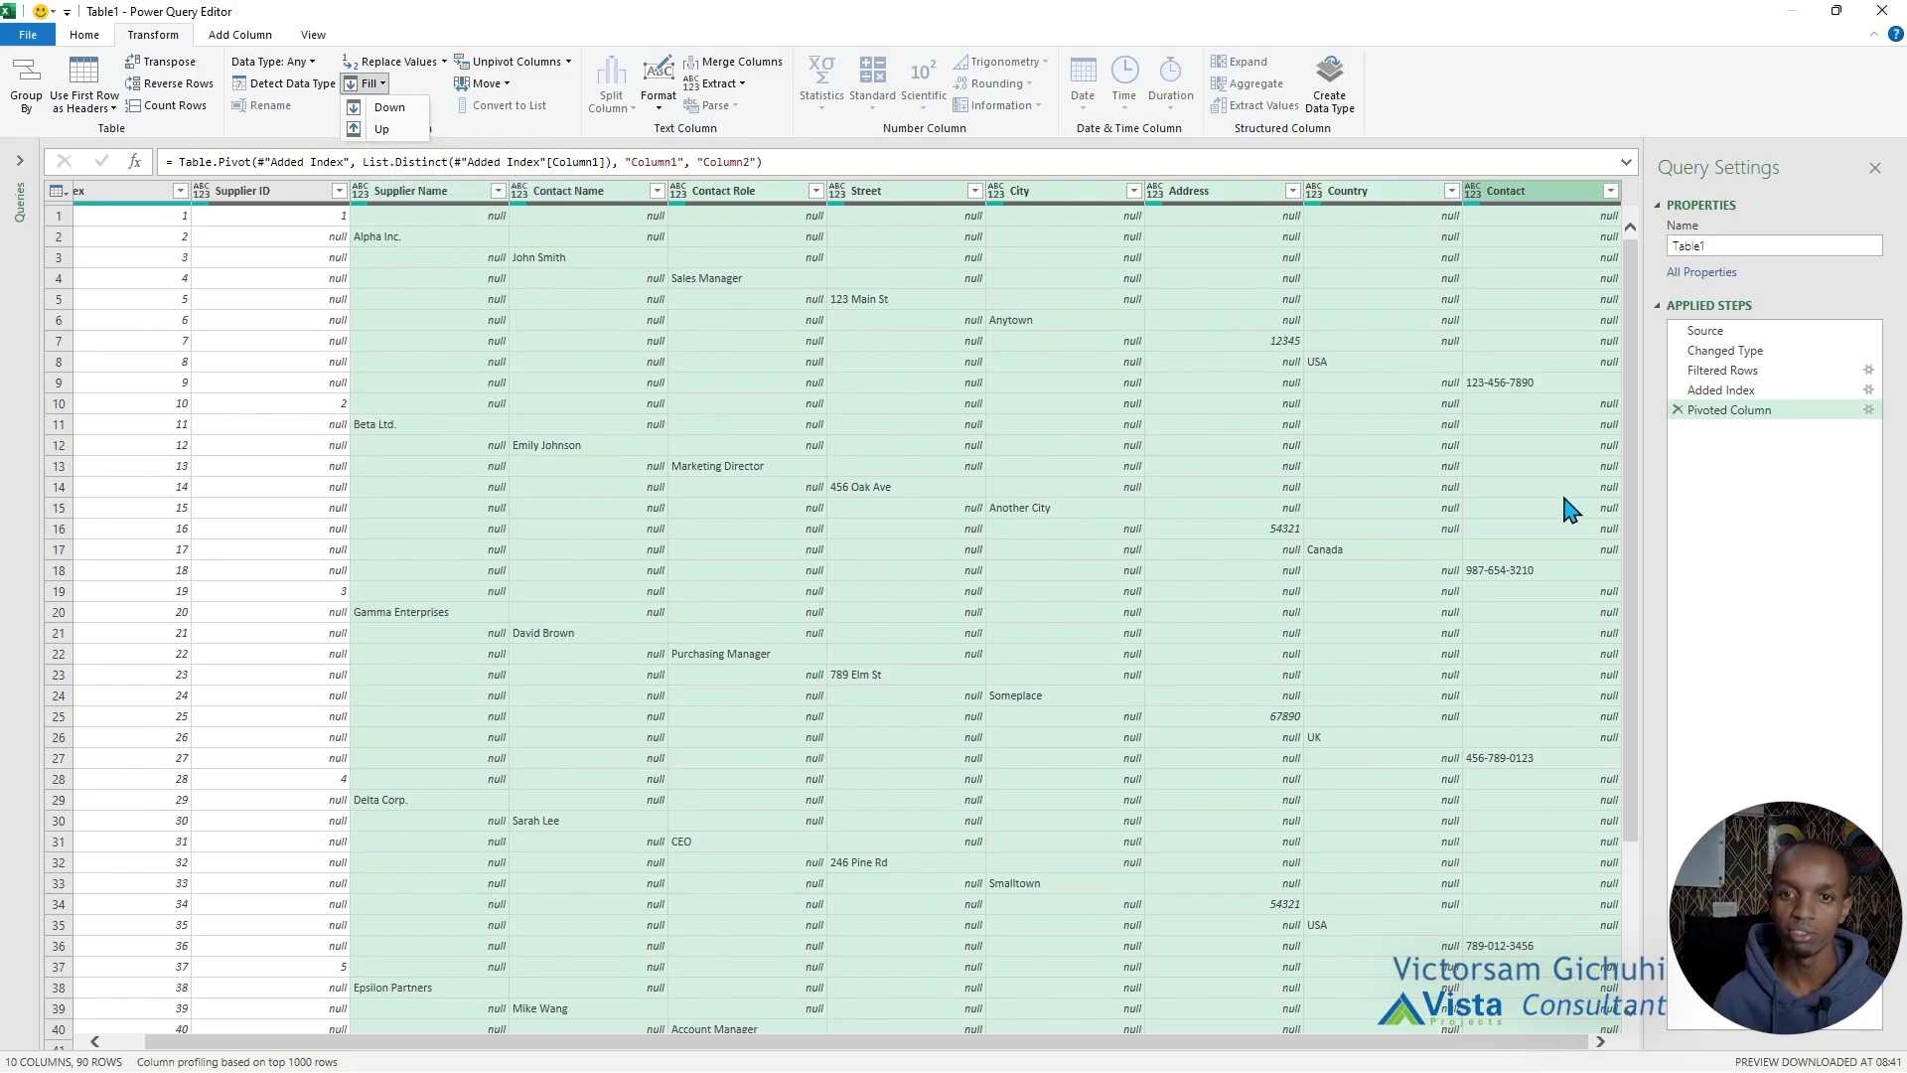
click(383, 129)
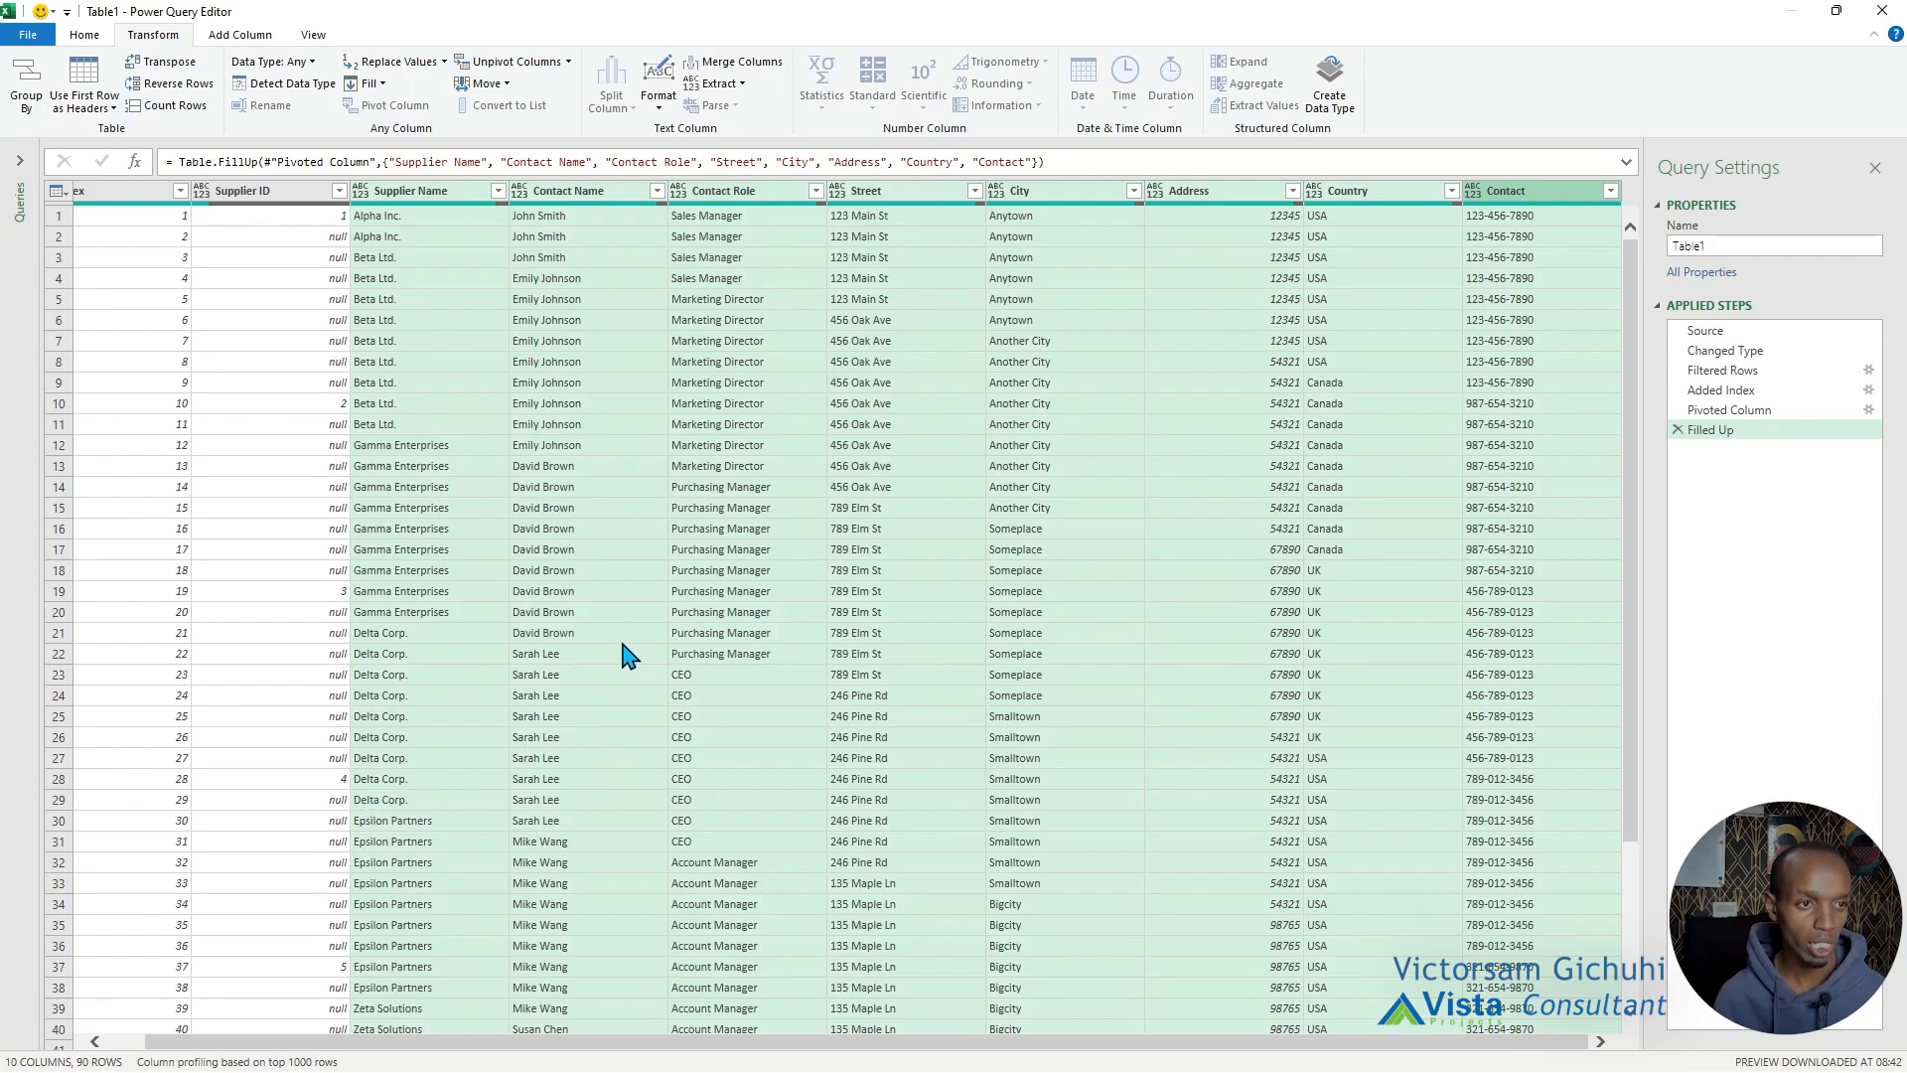
Filter the Supplier ID column to exclude null rows.
click(339, 189)
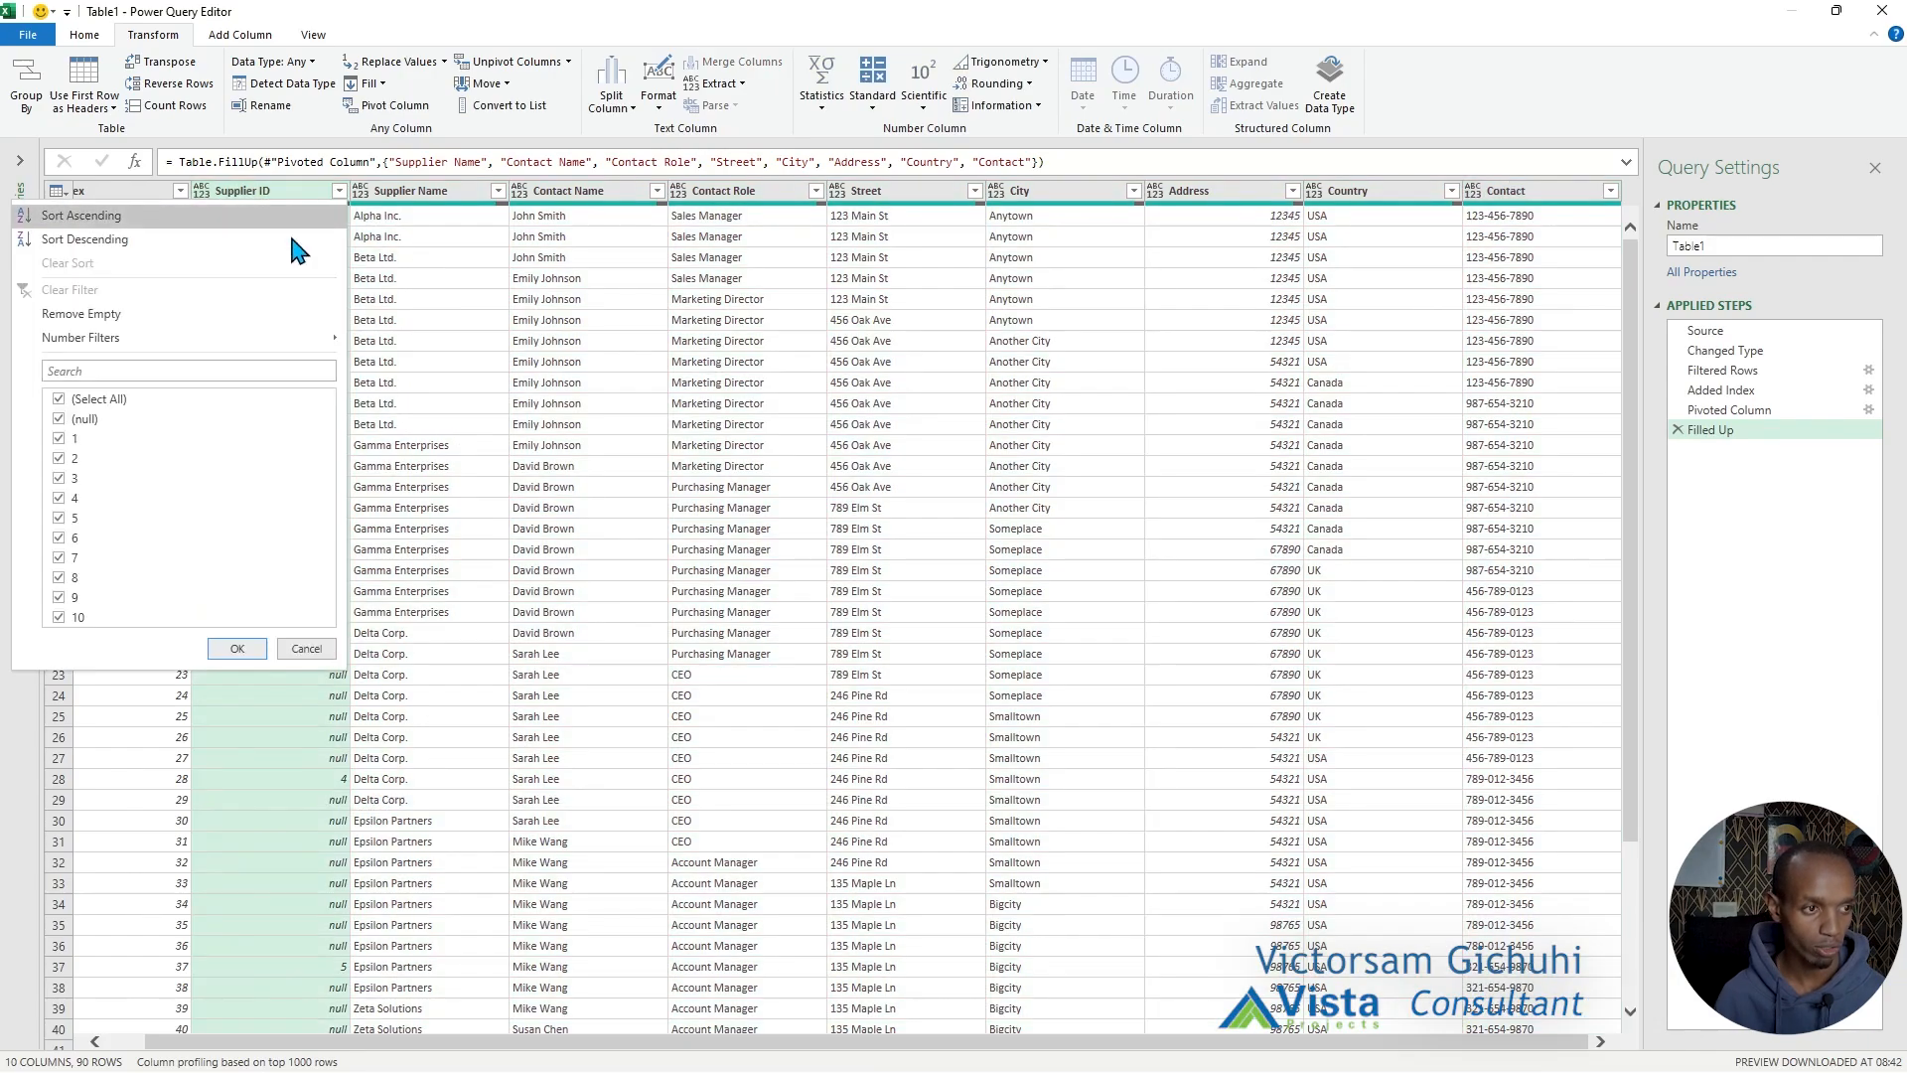
click(72, 421)
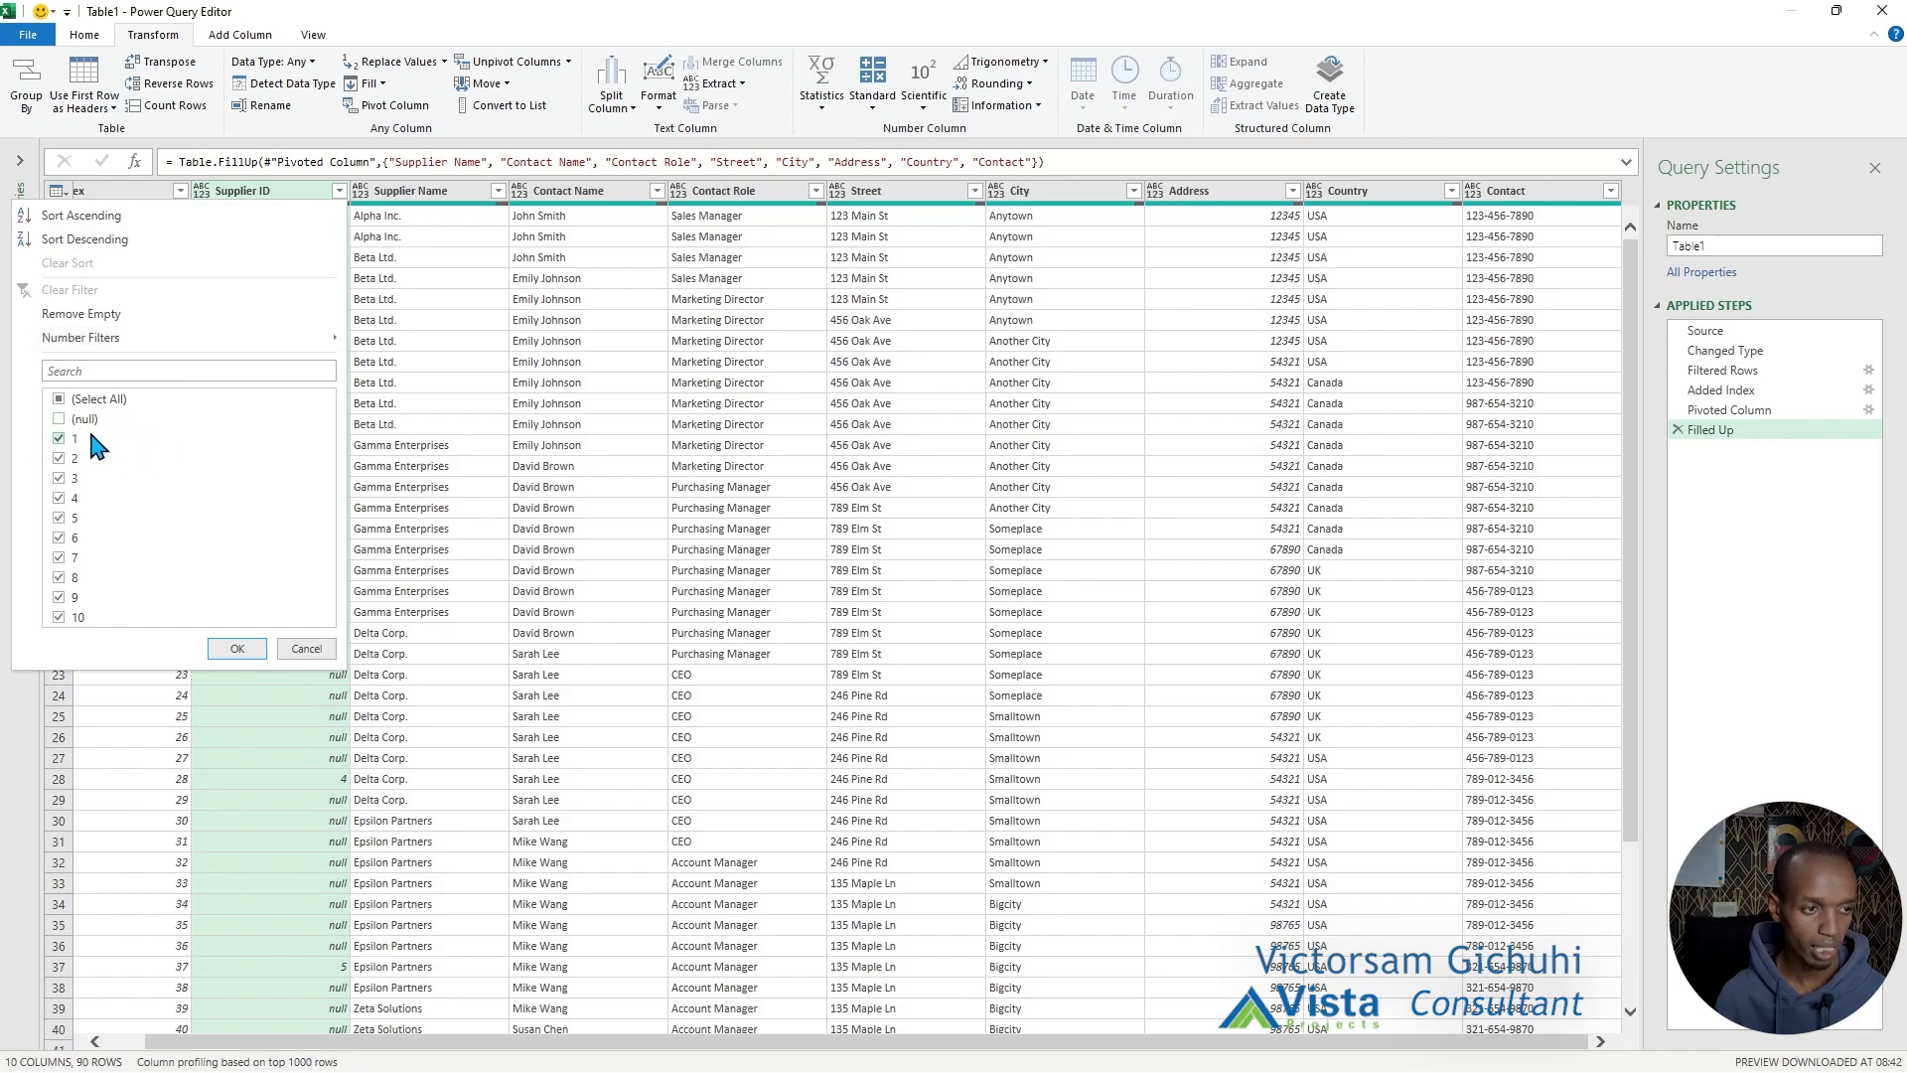
click(237, 649)
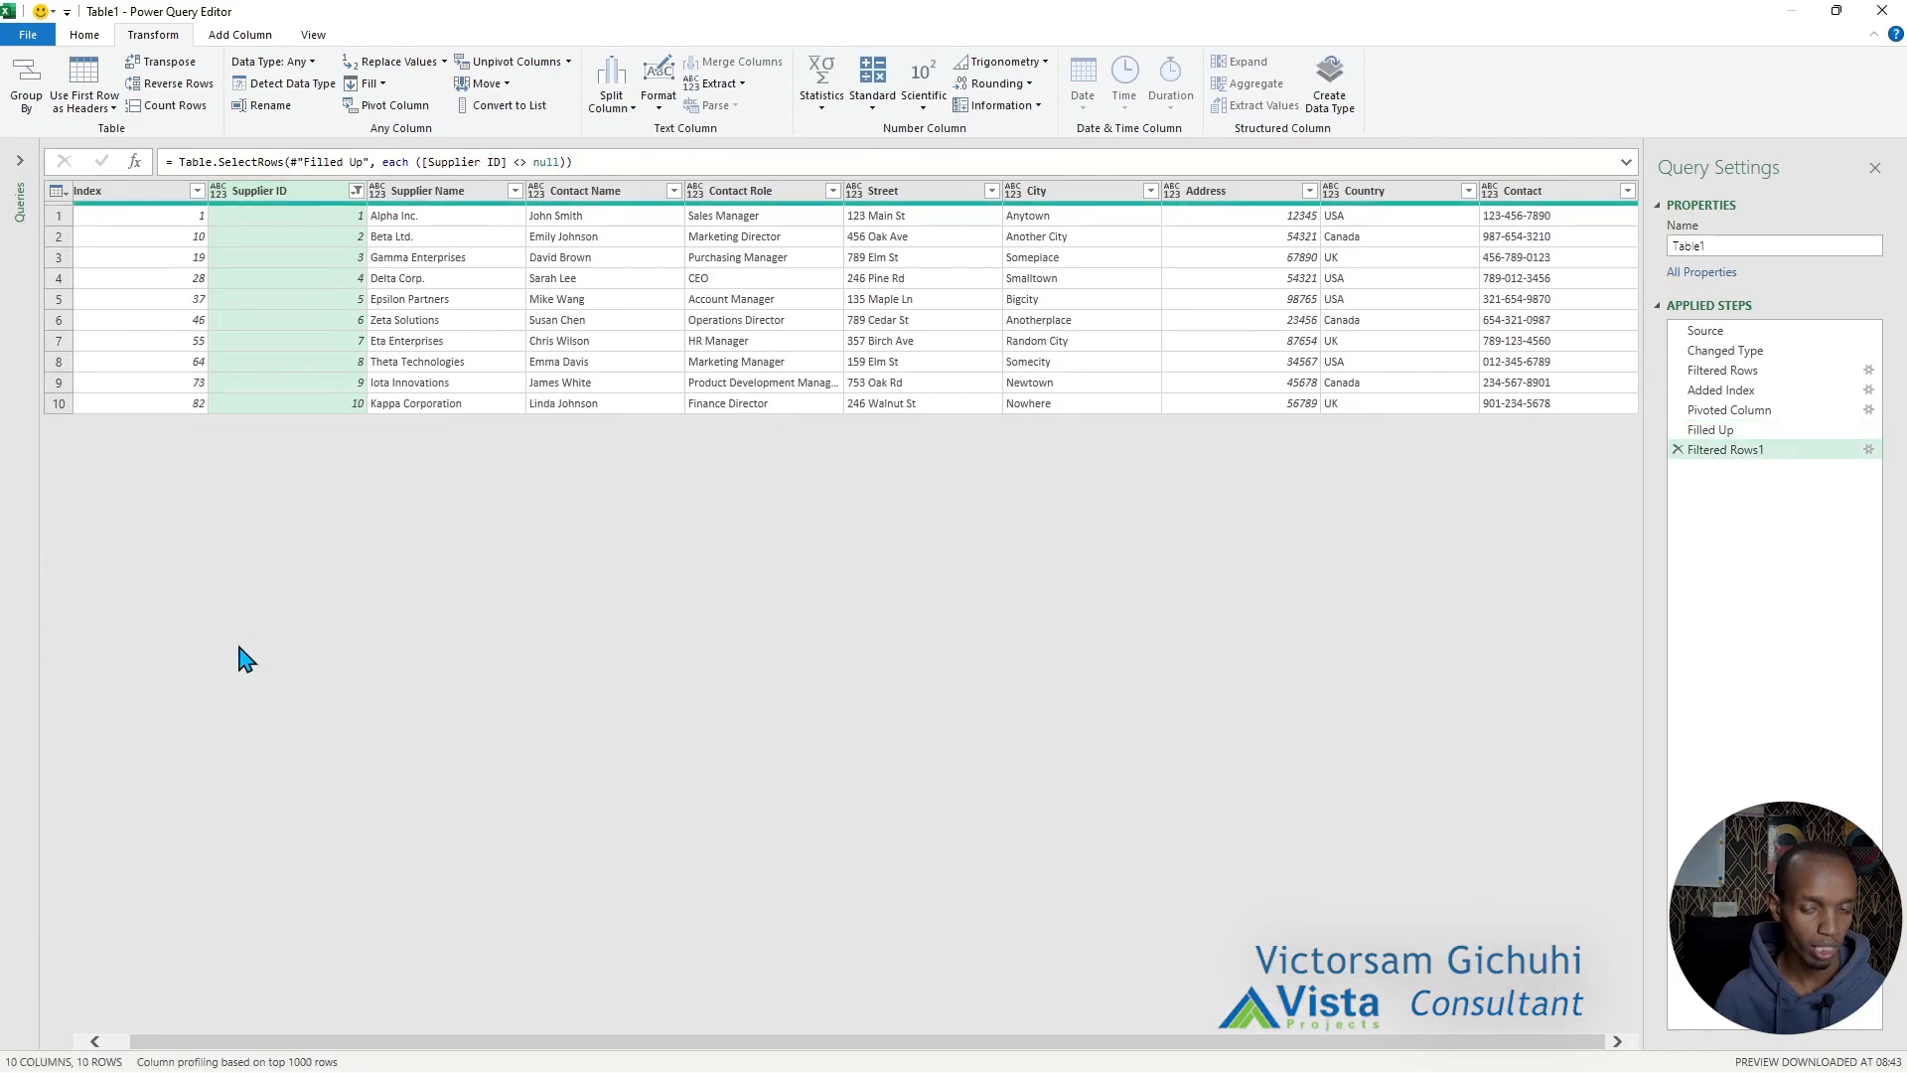
Remove the Index column from the query.
click(118, 193)
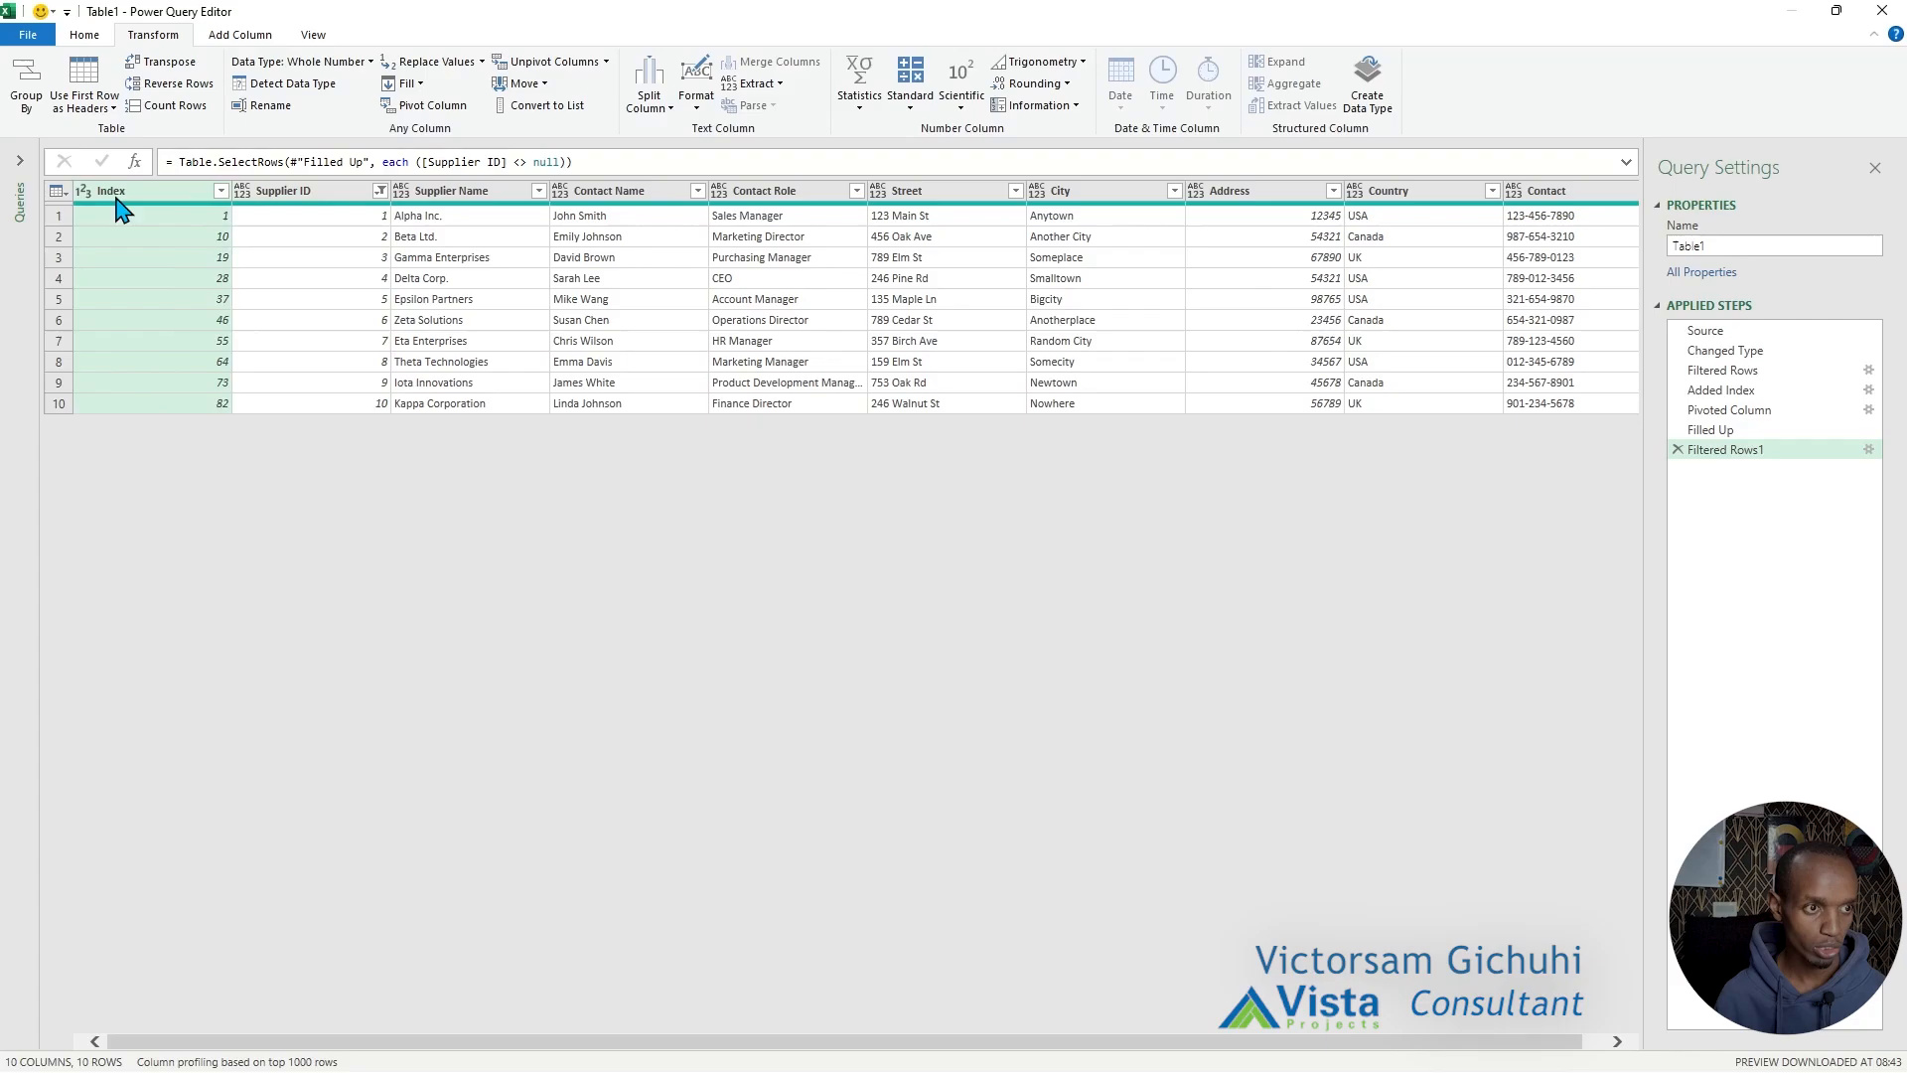
right_click(178, 204)
click(223, 227)
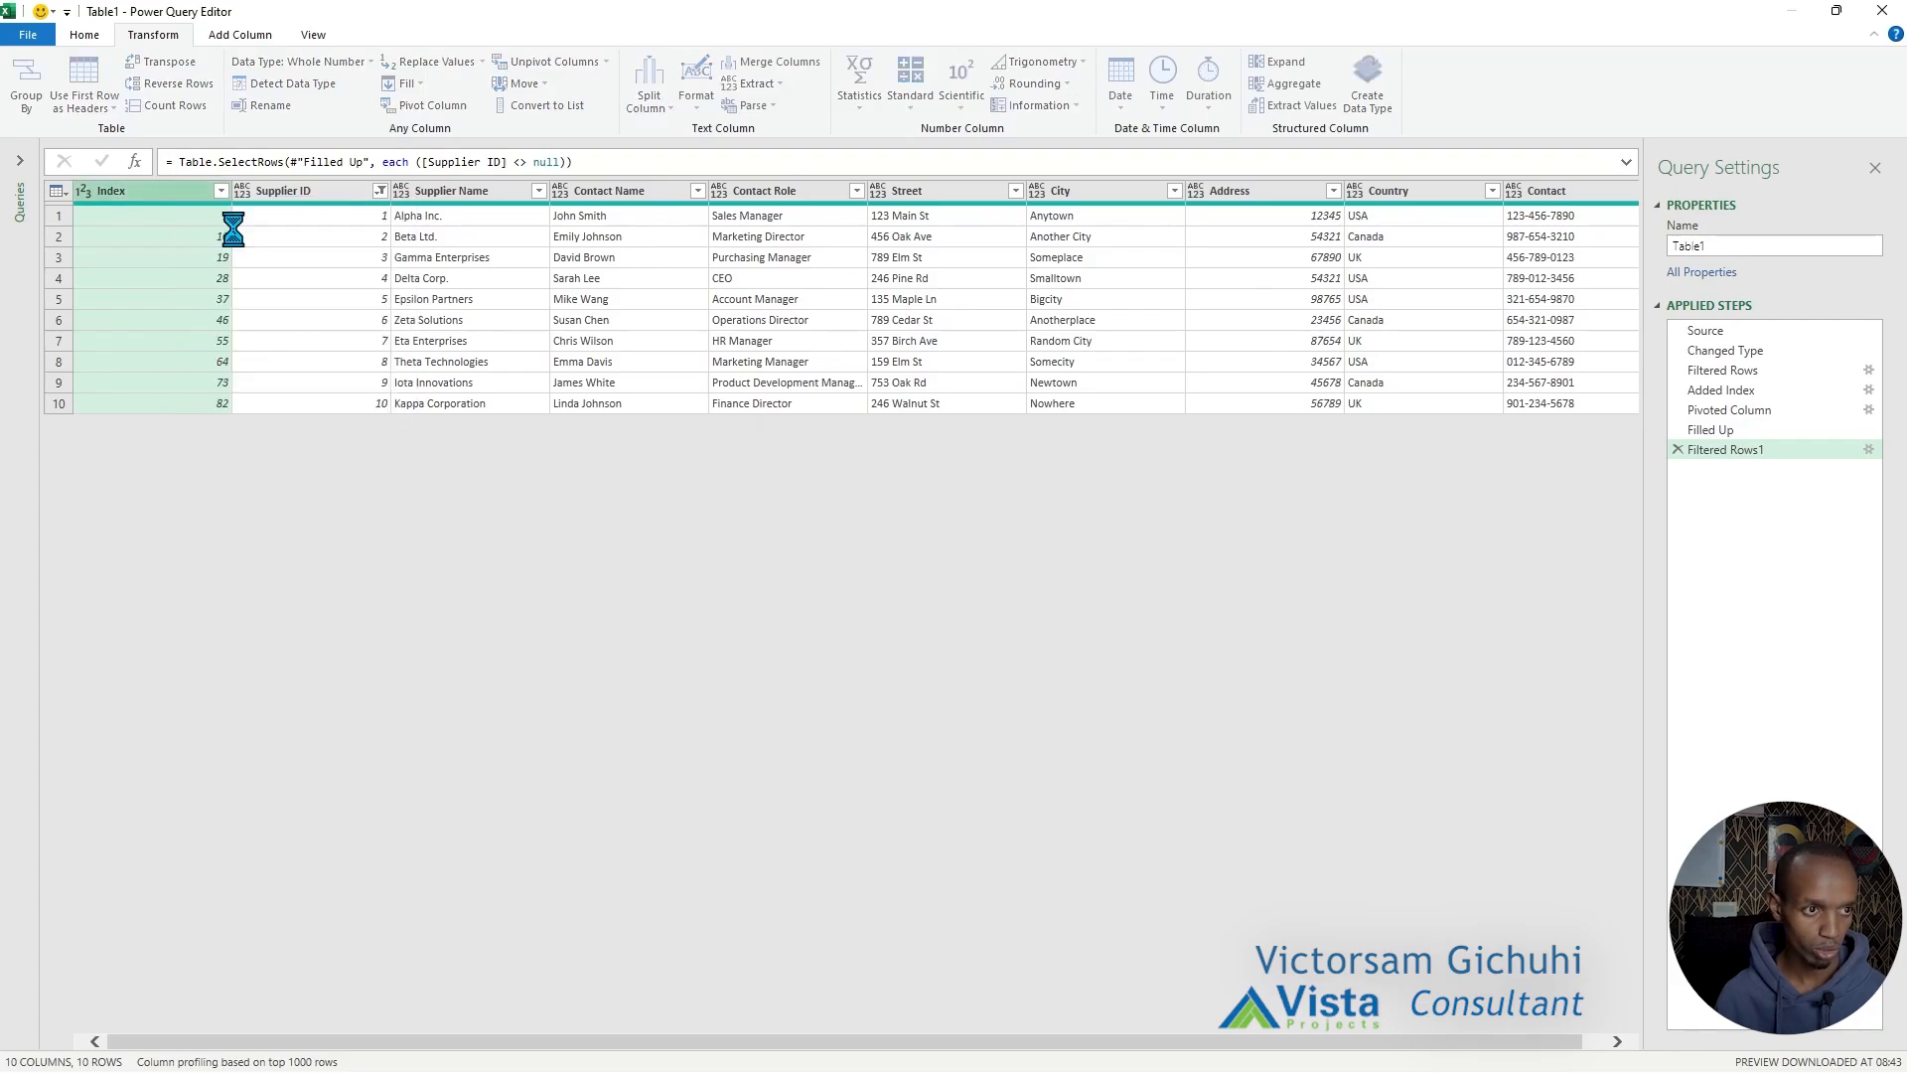
Close the query editor and load the result as a table into the existing worksheet at cell E1.
click(84, 35)
click(34, 111)
click(60, 162)
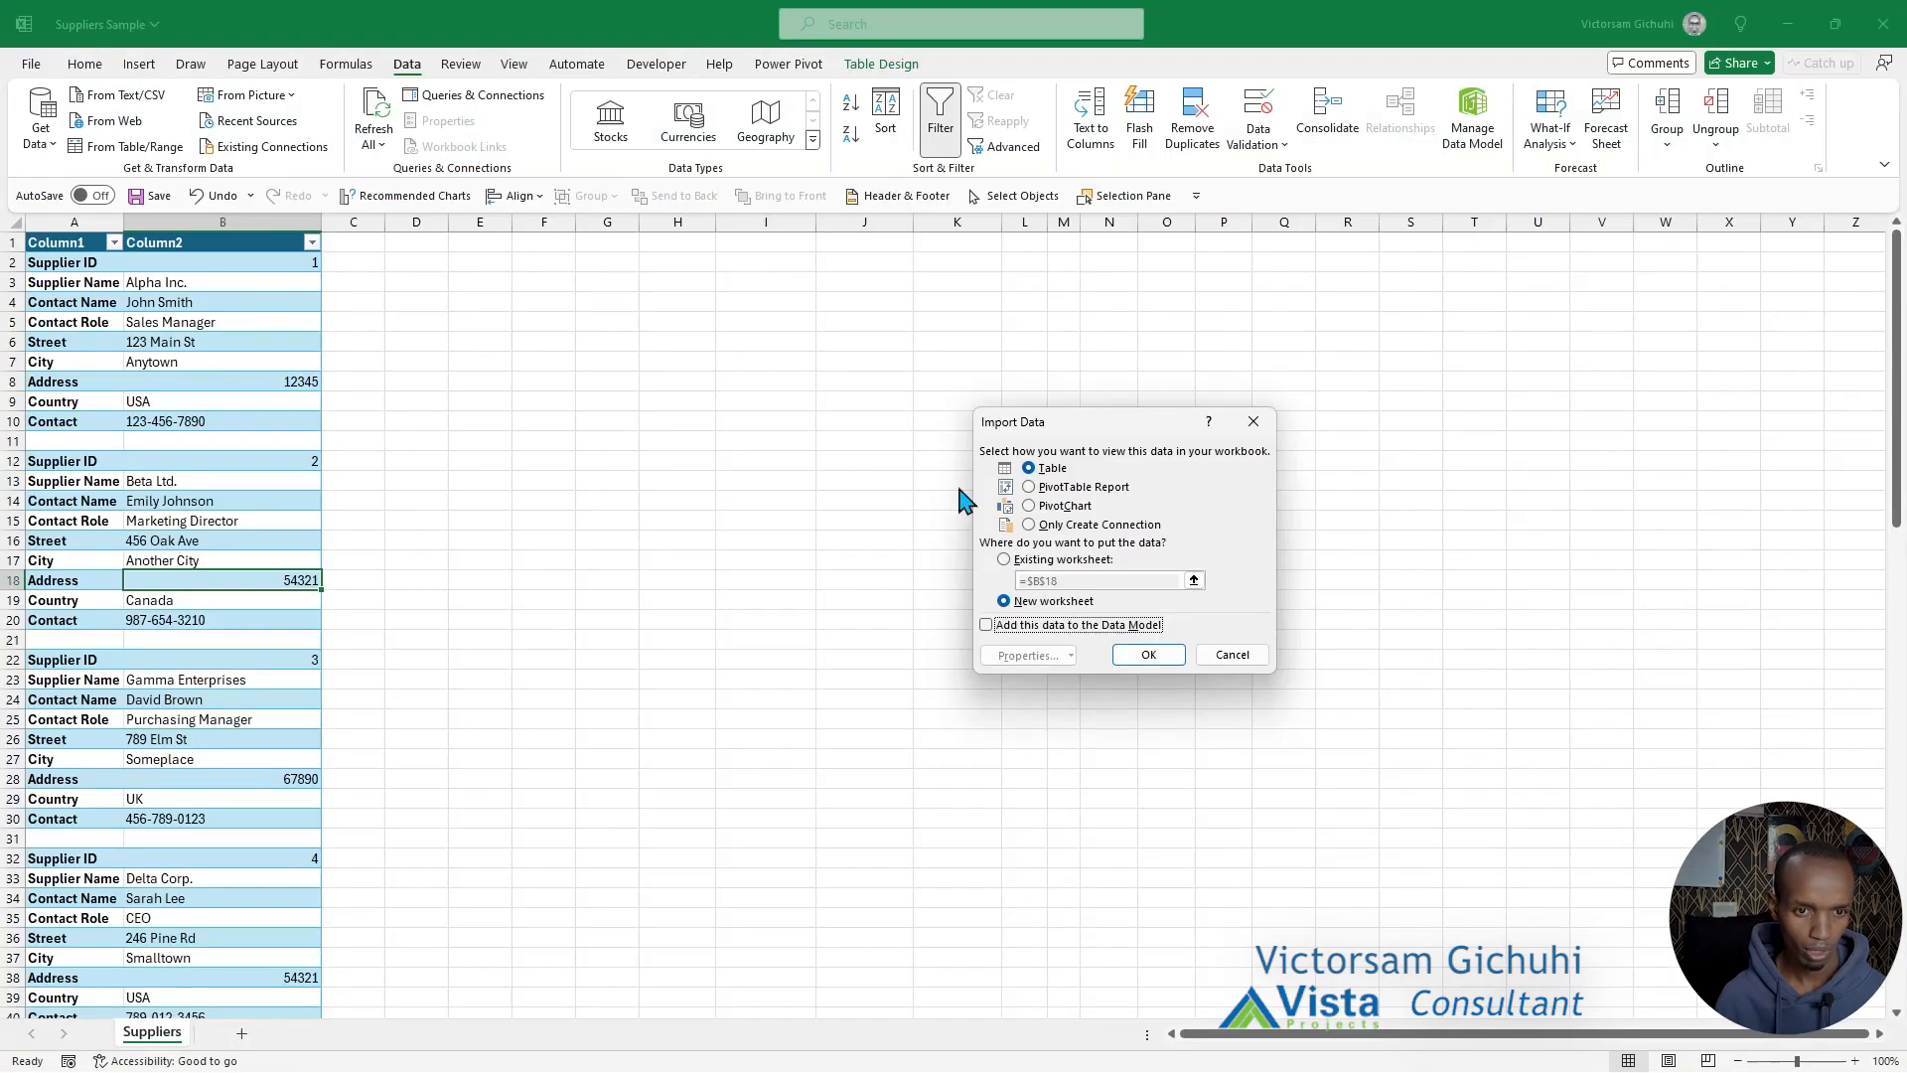
click(1033, 559)
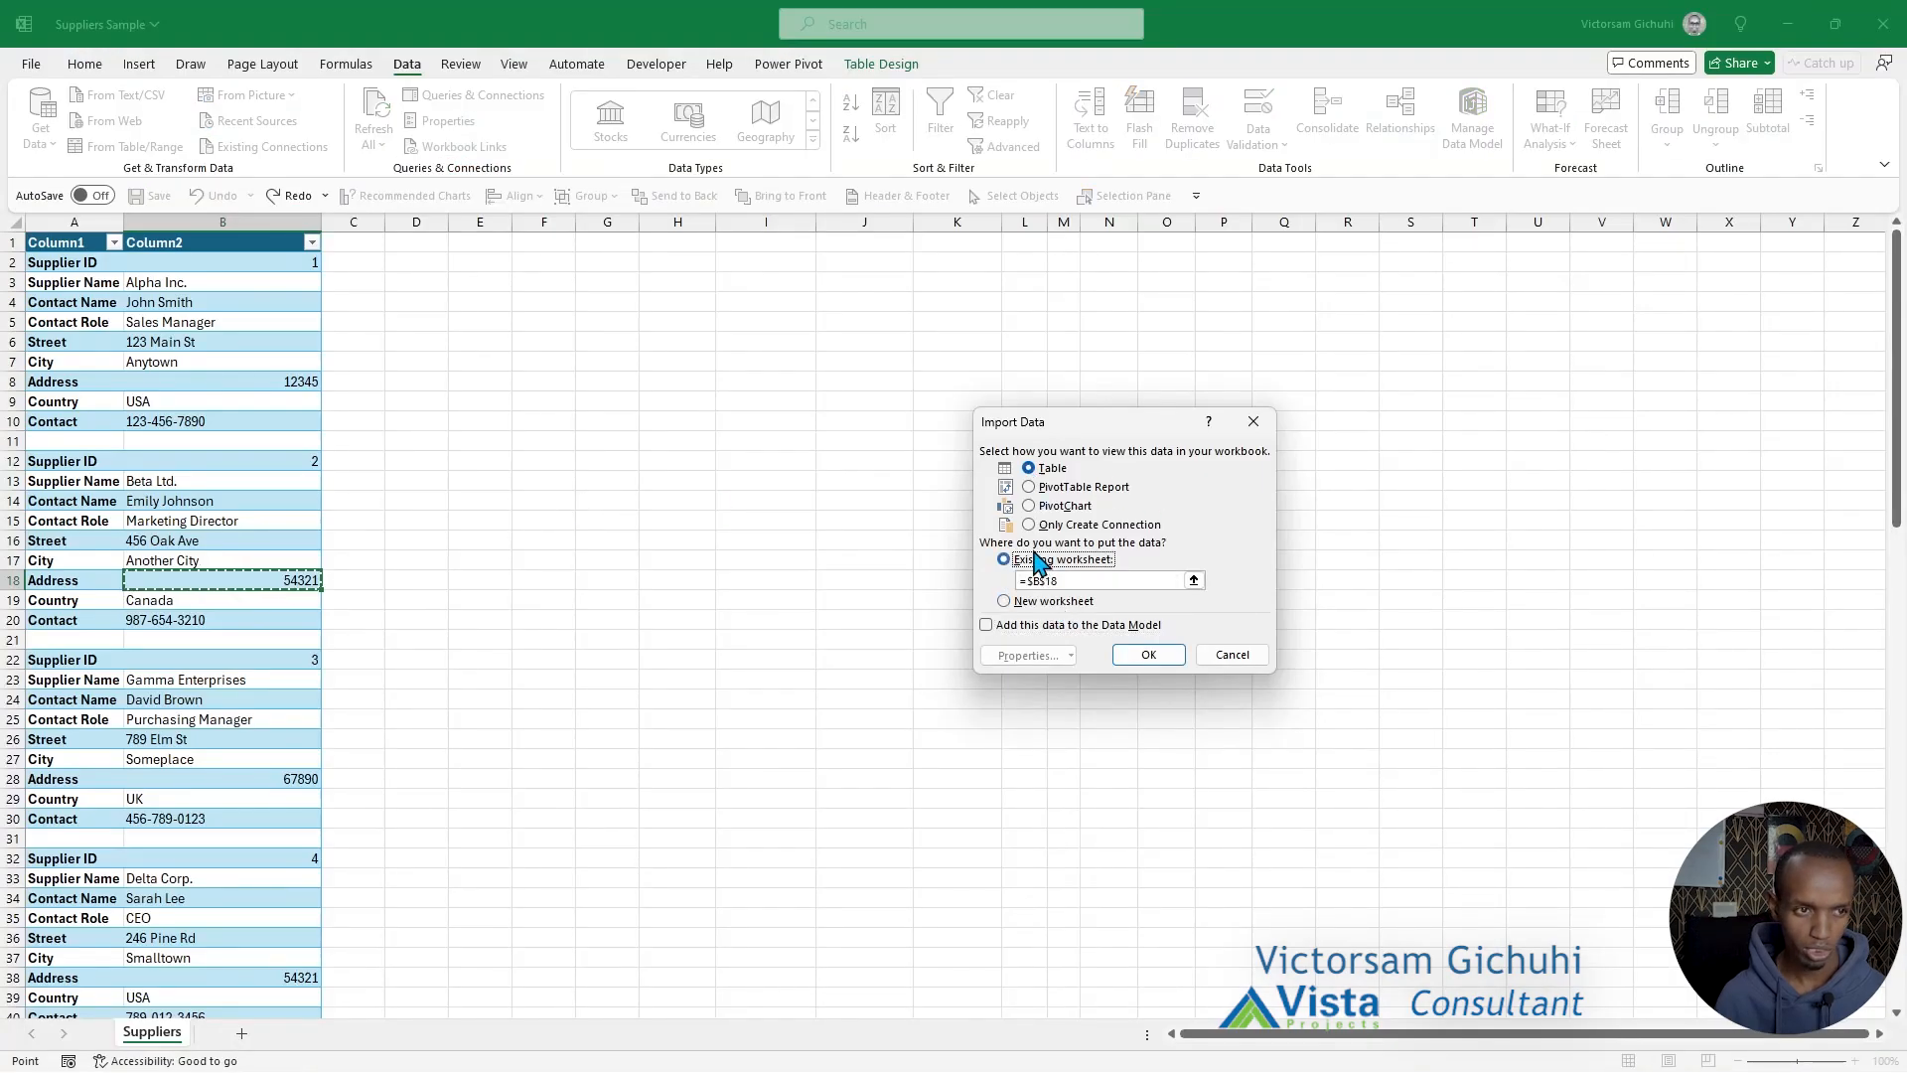
click(481, 242)
click(1156, 656)
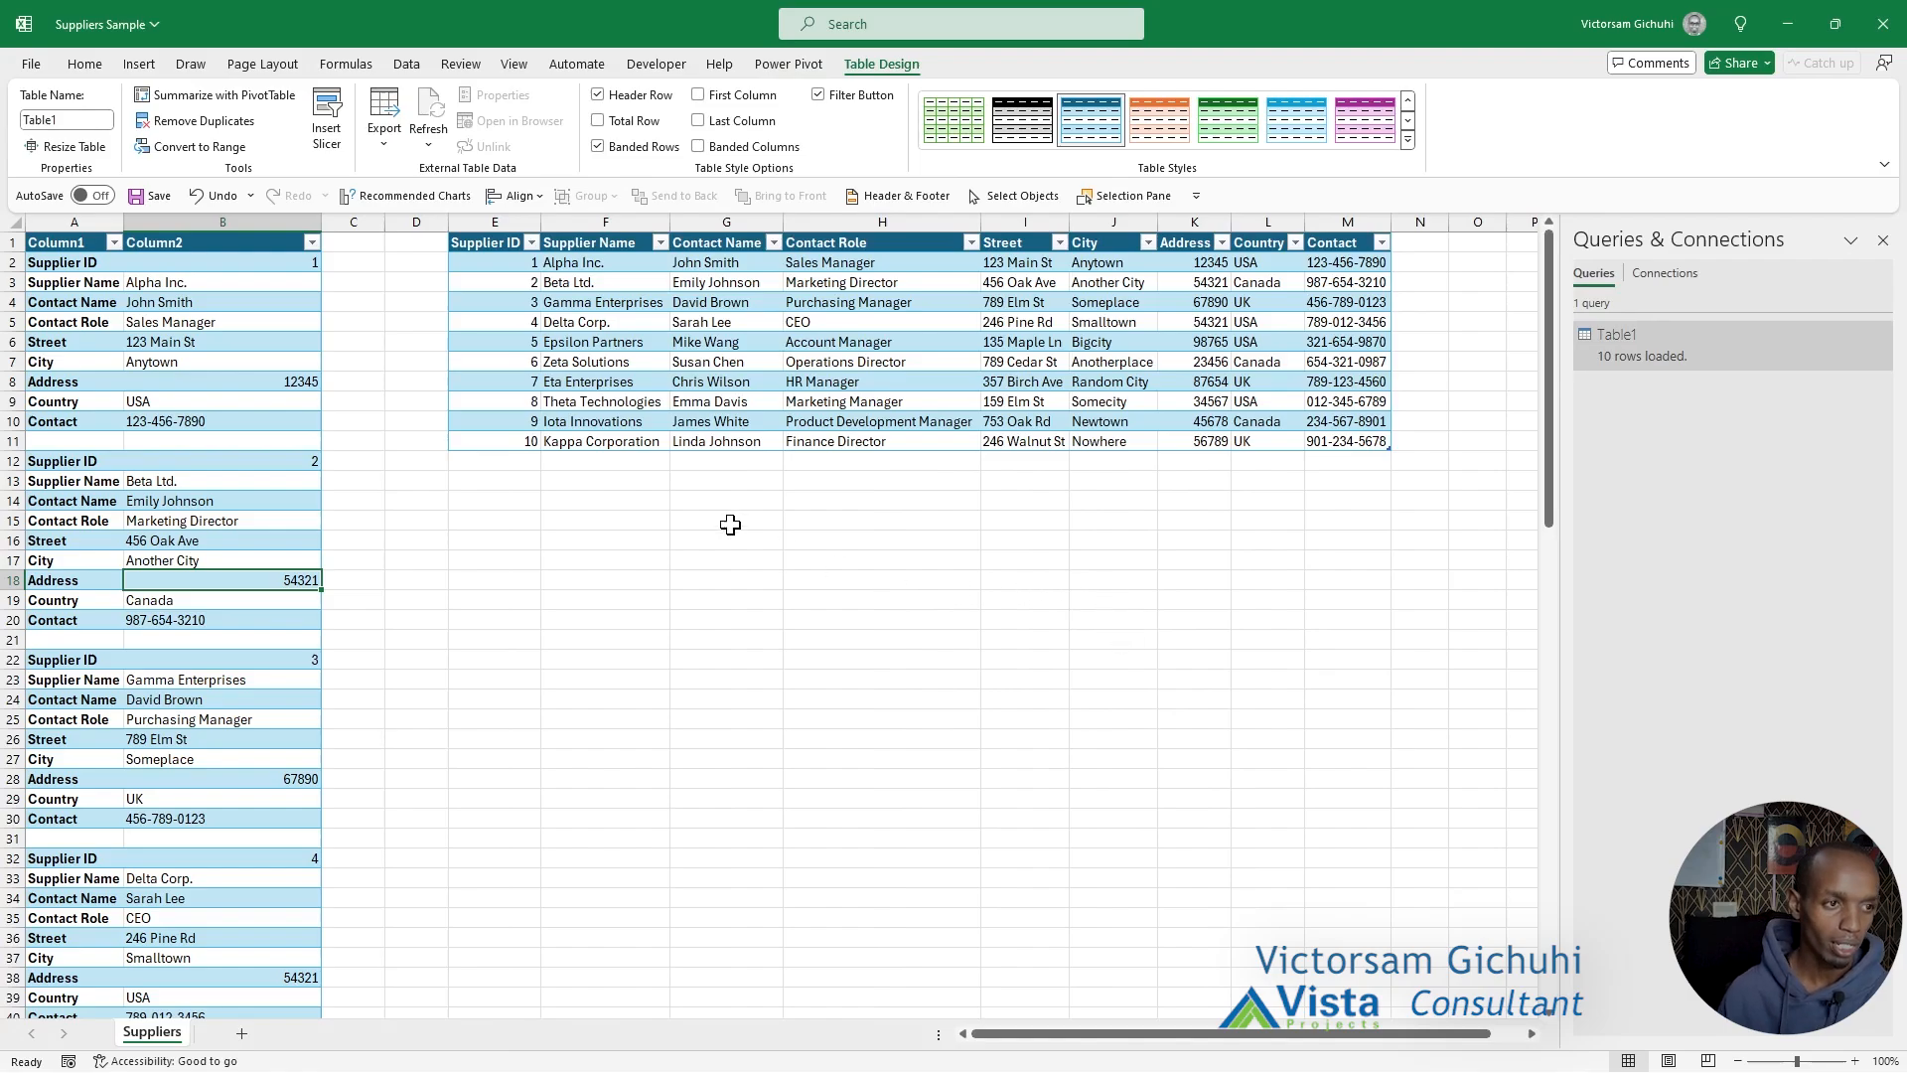
Compare the original stacked records in columns A:B with the loaded supplier table in columns E:M.
scroll(244, 327, down, 16)
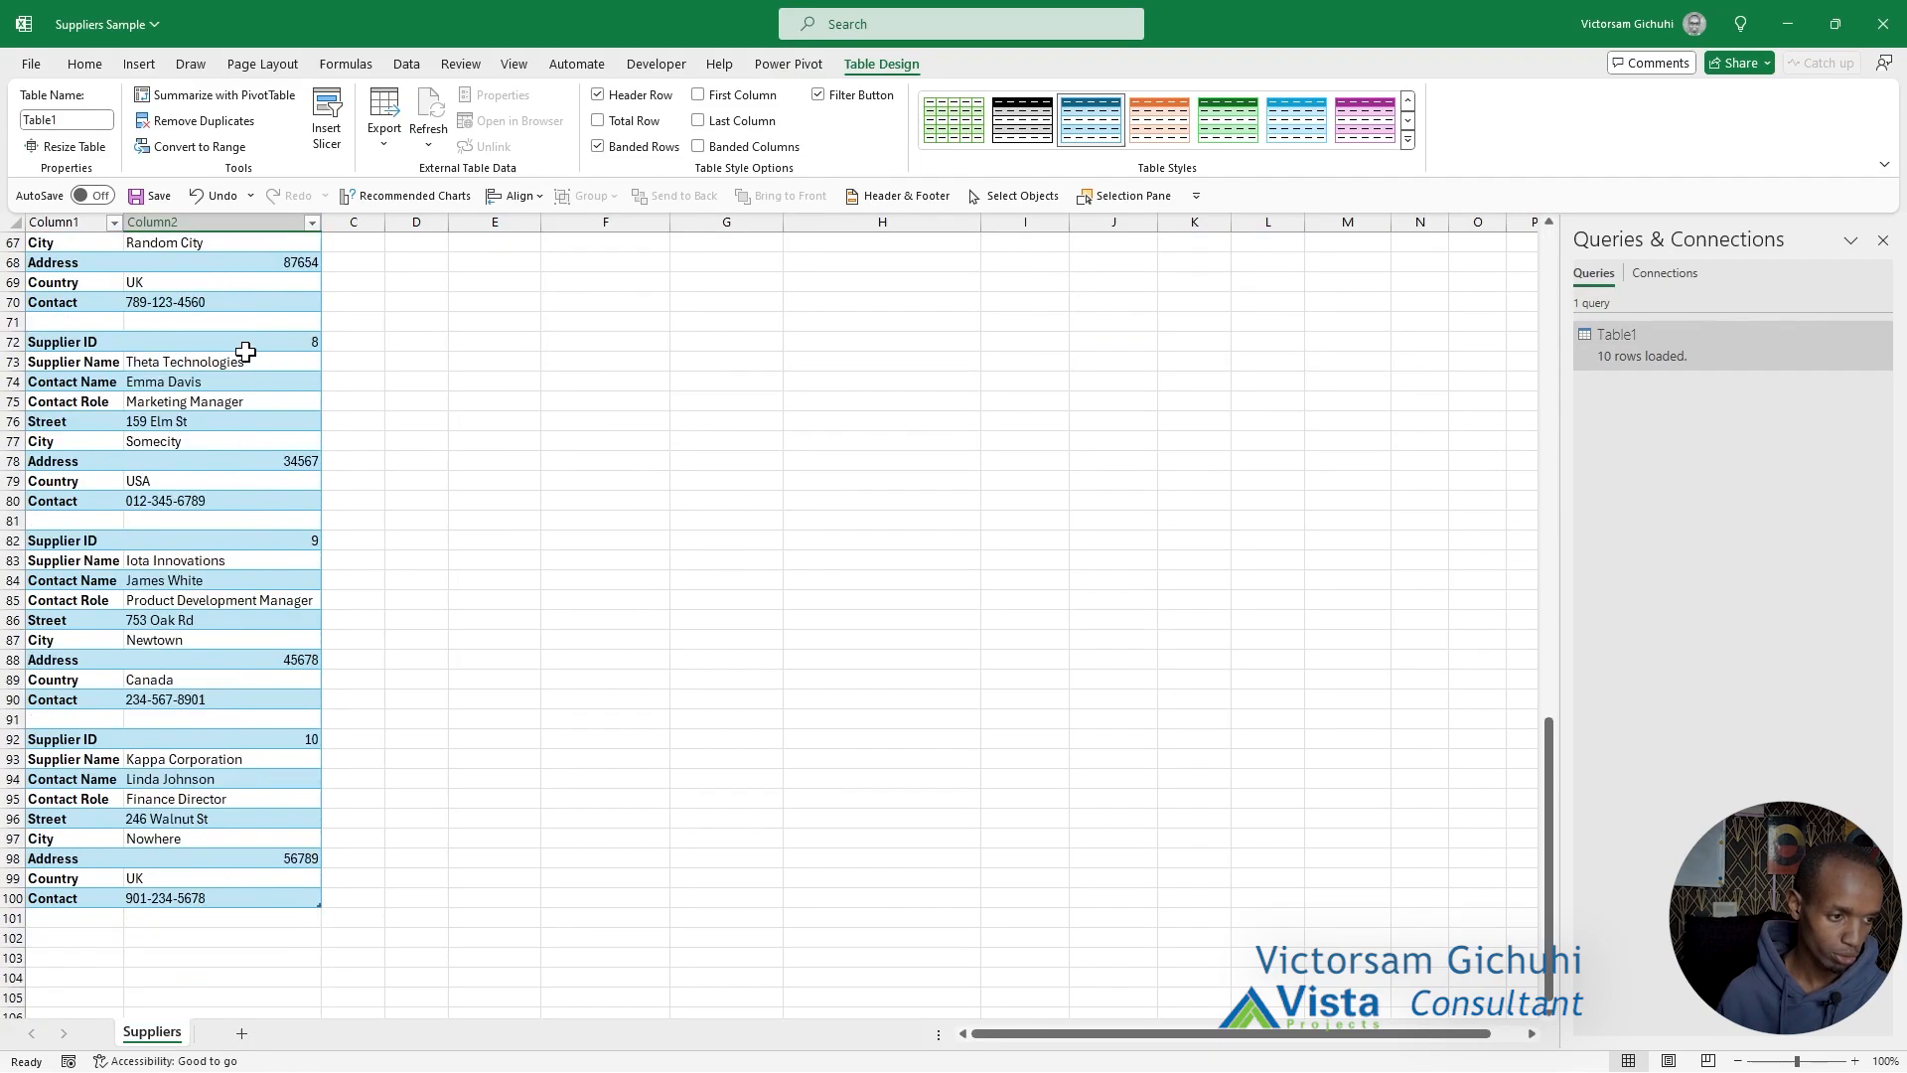
scroll(245, 351, up, 16)
drag(74, 222, 241, 217)
drag(494, 221, 1360, 217)
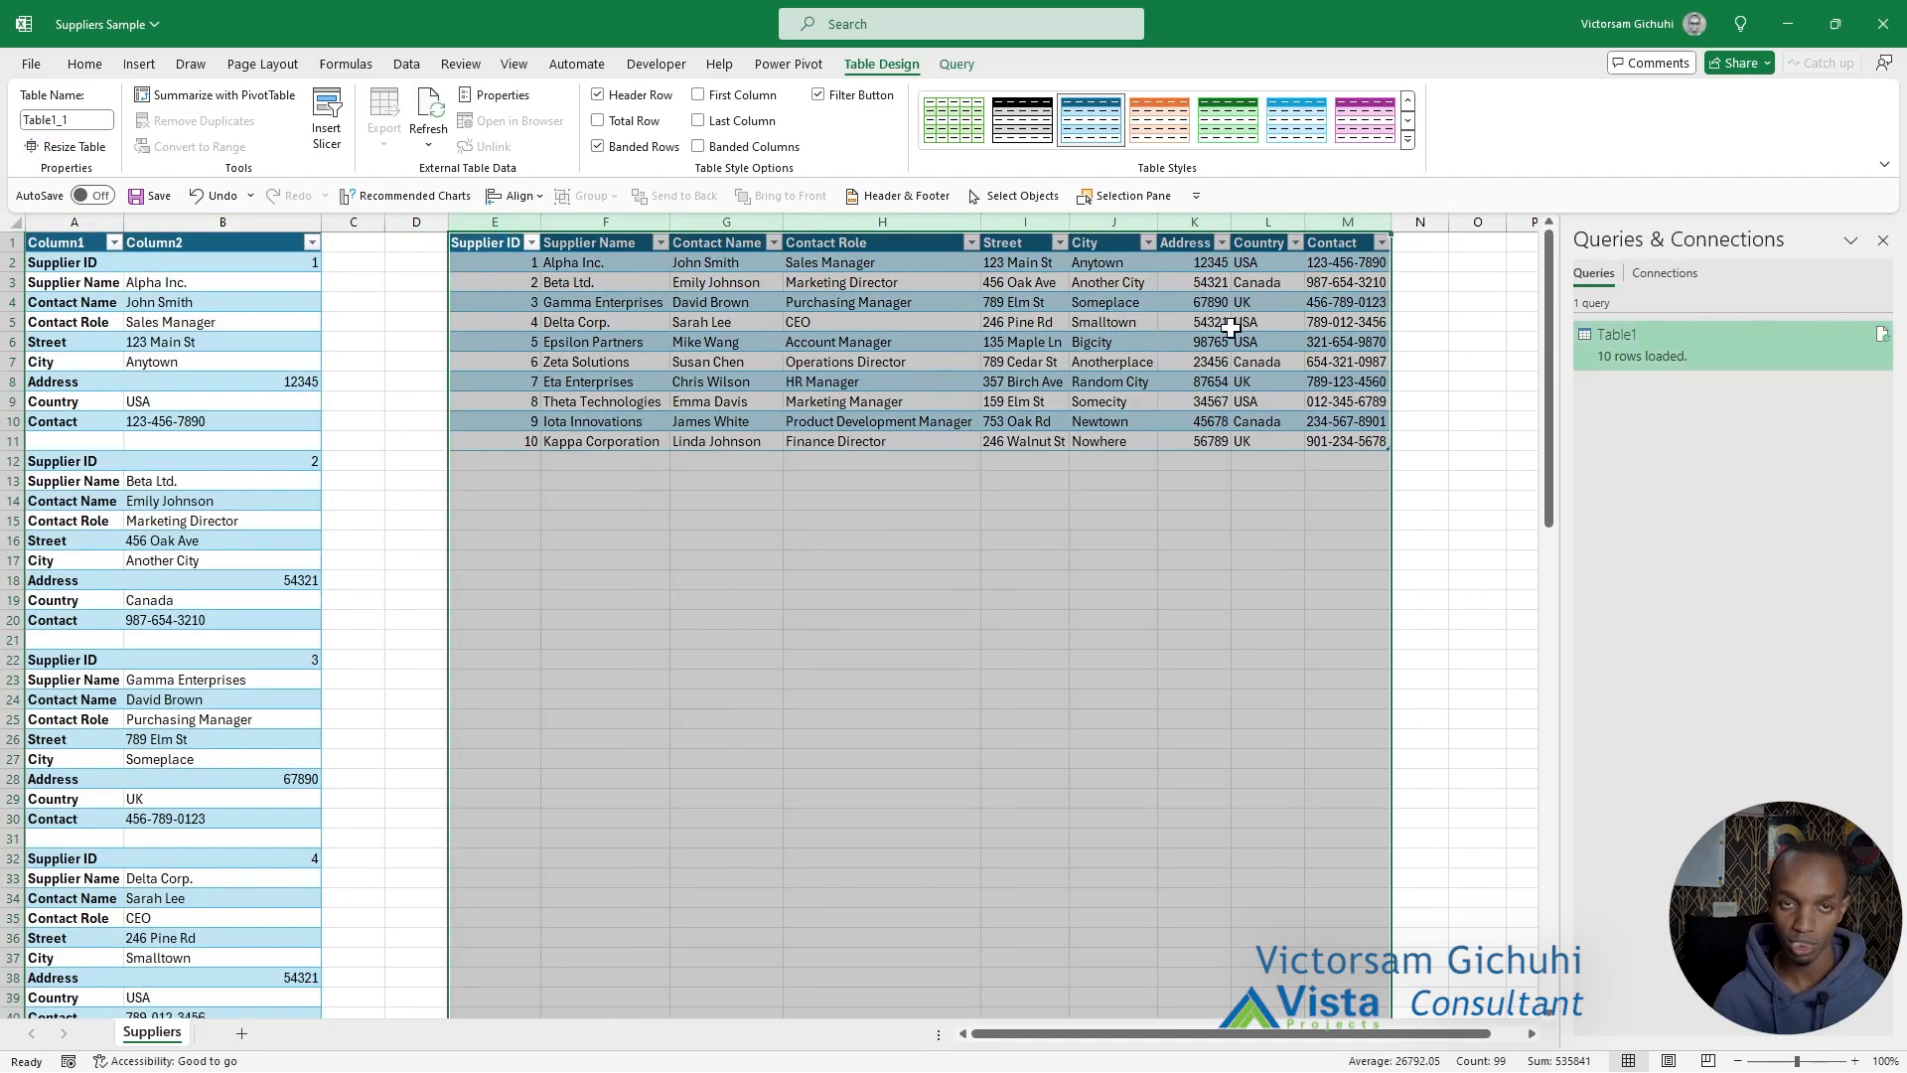